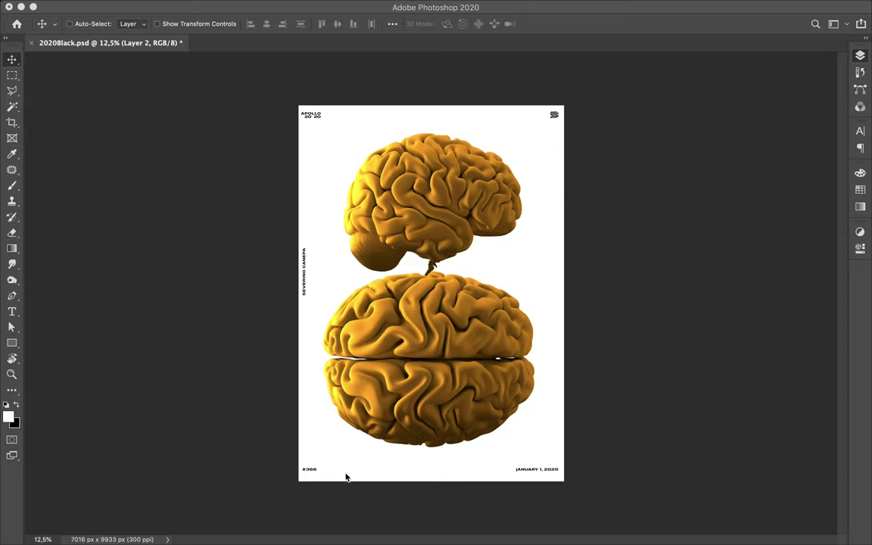
- Replace the bottom-left #366 number text with #598
key(F7)
key(t)
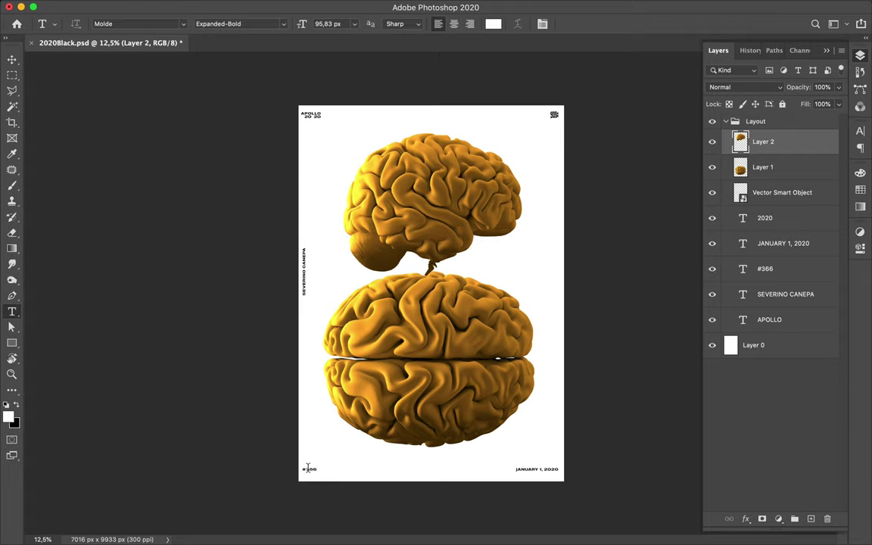
double_click(318, 470)
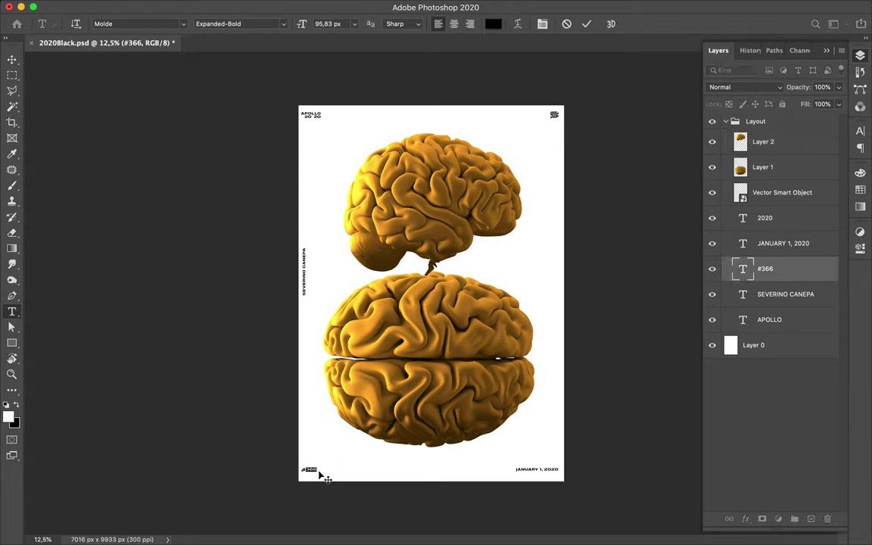
text(#001)
key(Escape)
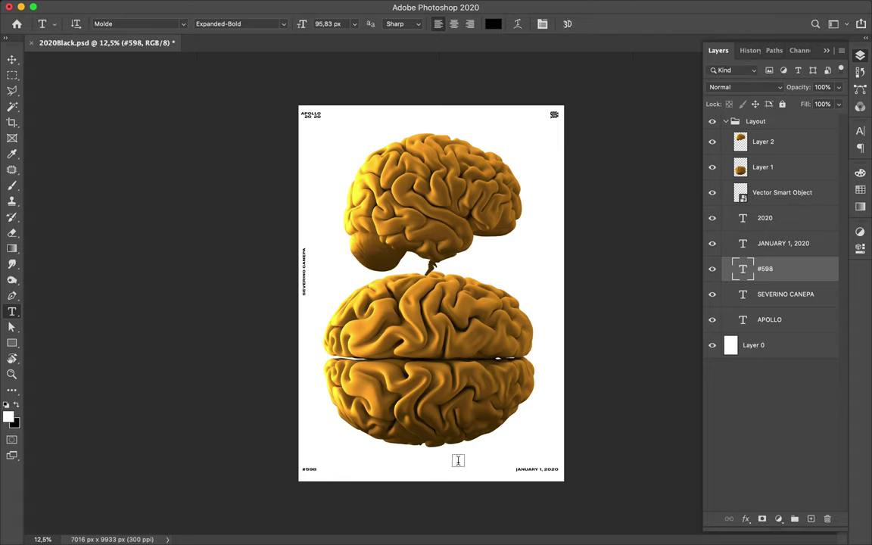
- Change the bottom-right date to AUGUST 20, 2020, then select the 20 20 text under APOLLO
double_click(531, 470)
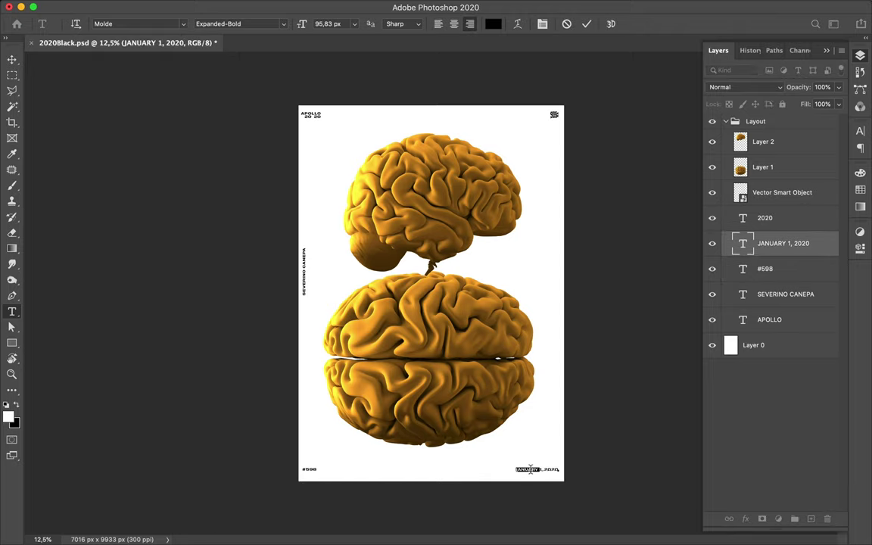
text(AUGUST)
key(Right)
key(Right)
key(BackSpace)
text(20)
key(Escape)
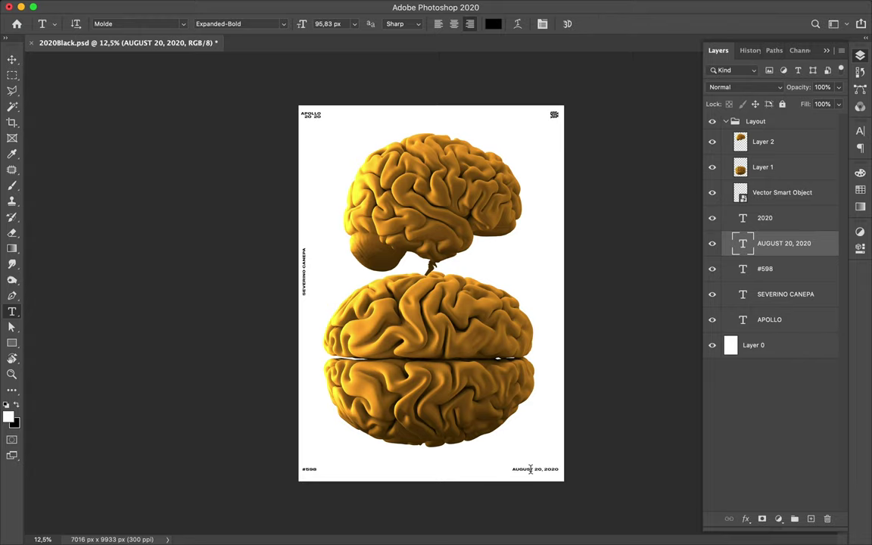
key(v)
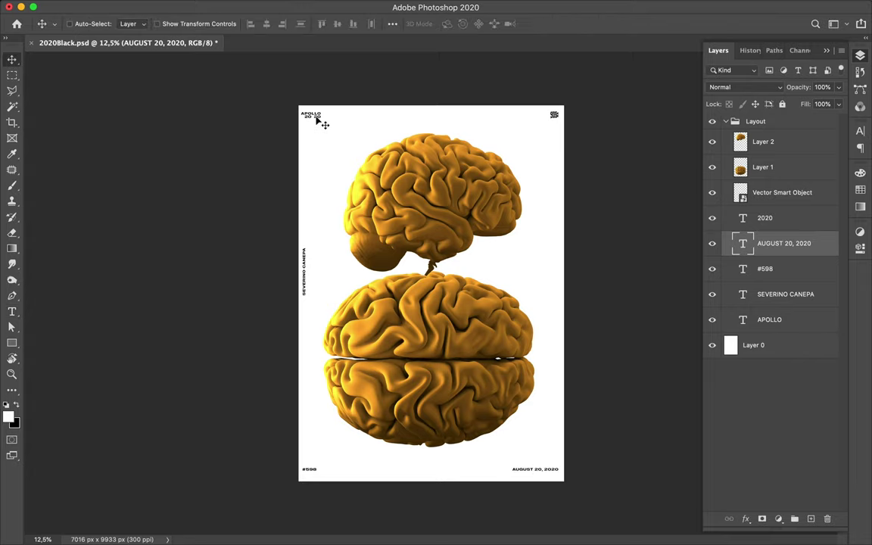
click(319, 121)
- Delete the stacked 20 20 text and append 2020 to the APOLLO title
key(BackSpace)
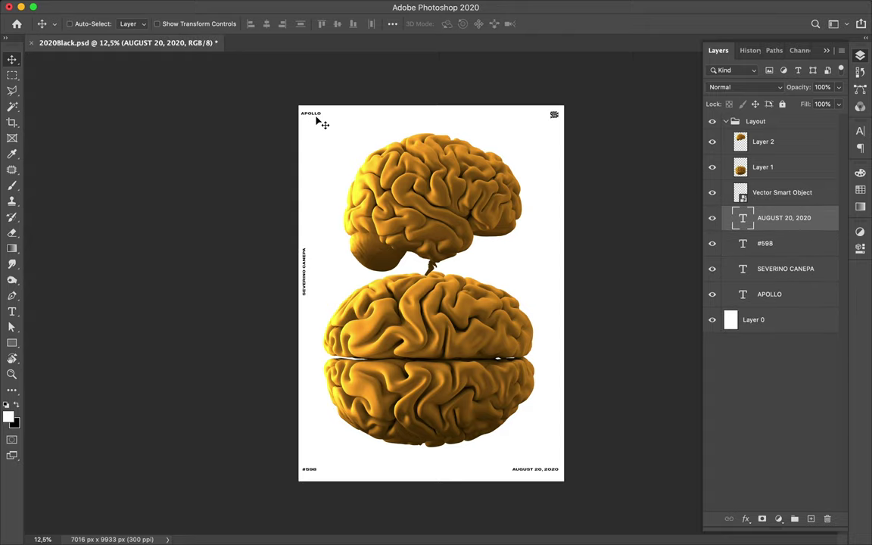
key(t)
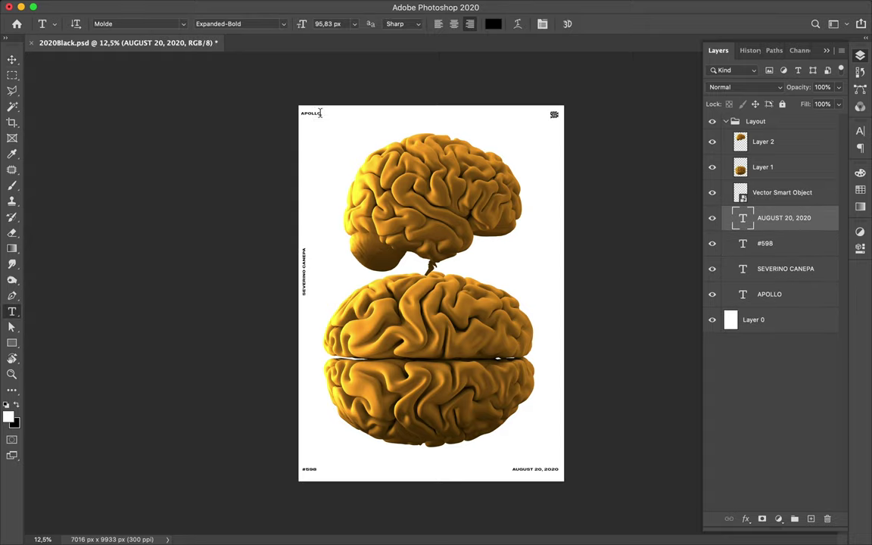
click(319, 113)
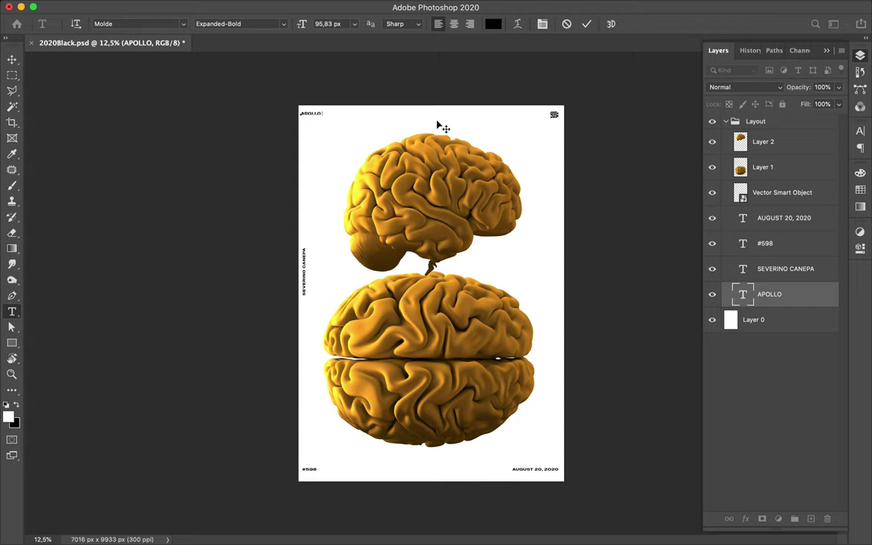
text(2020)
click(438, 124)
key(v)
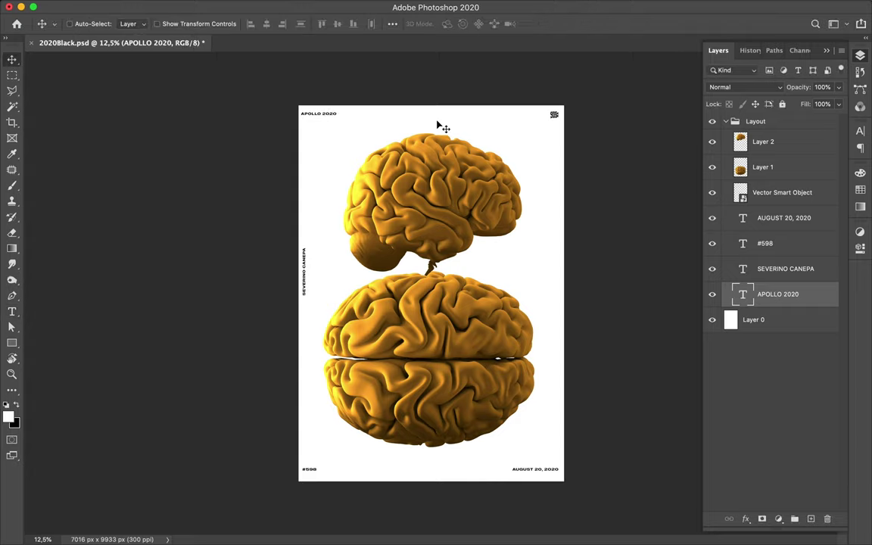
click(426, 303)
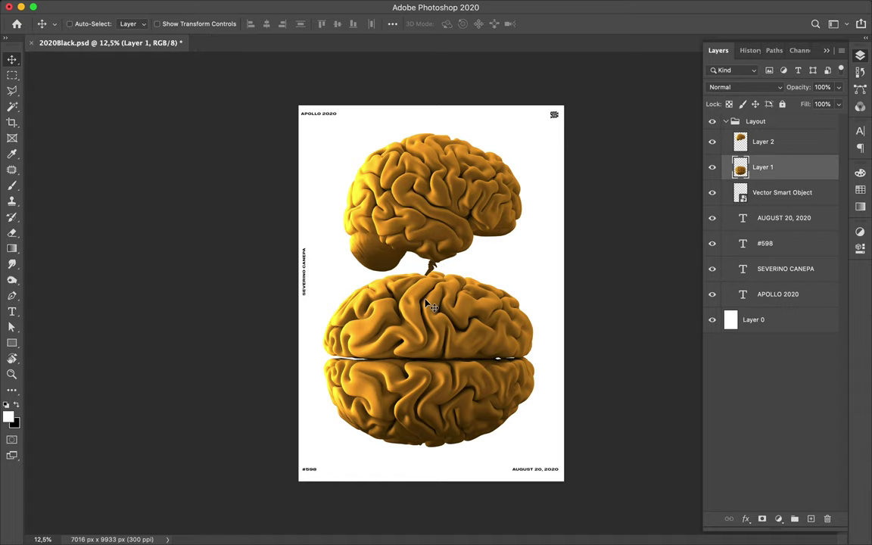
- Scale the lower brain to 82.29%, nudge it down, and move both brain layers above Layer 0
key(super+t)
drag(324, 358, 362, 356)
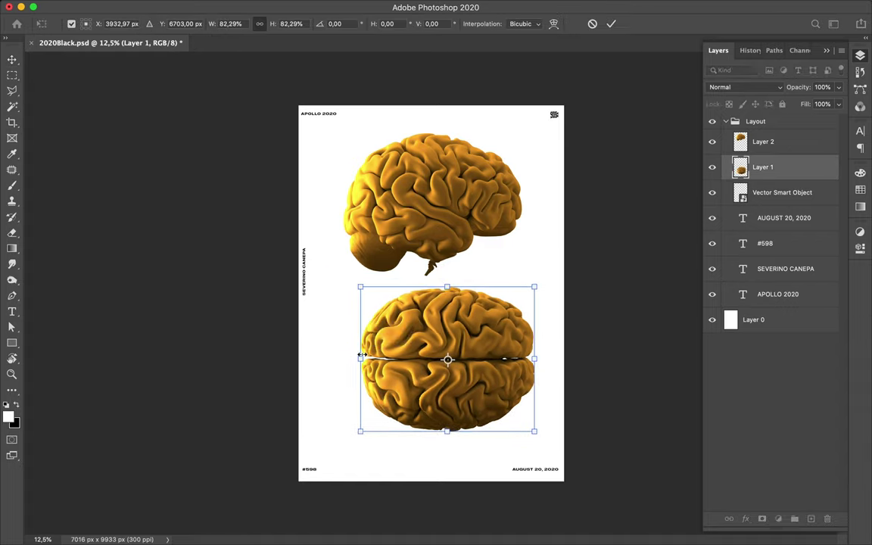
drag(481, 350, 467, 362)
key(Return)
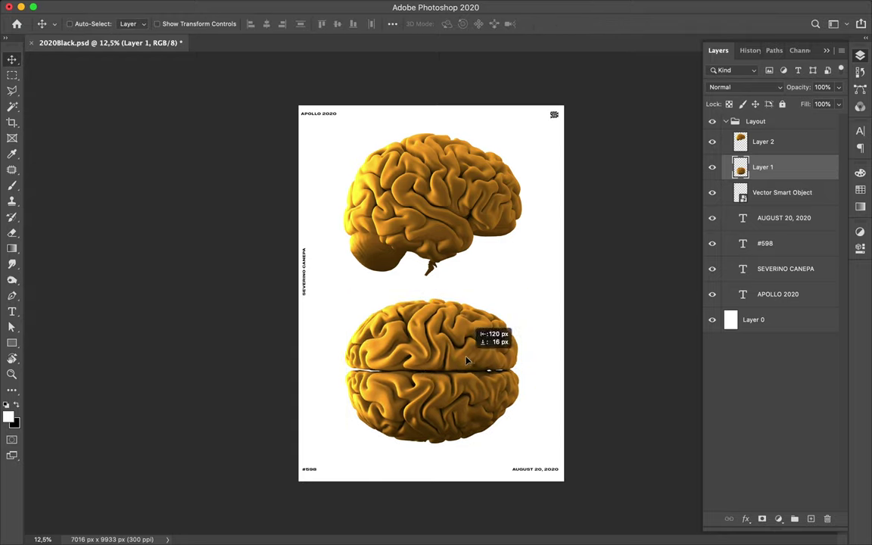
shift+click(475, 212)
drag(765, 168, 771, 304)
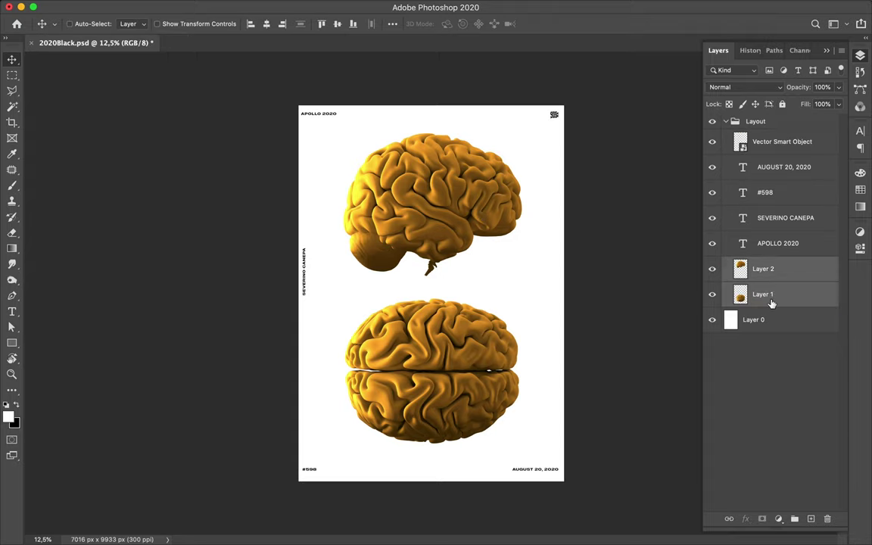
- Move Layer 2 and Layer 1 out of the Layout group and collapse the group
drag(771, 269, 771, 305)
drag(763, 265, 760, 306)
click(725, 122)
click(725, 122)
click(769, 271)
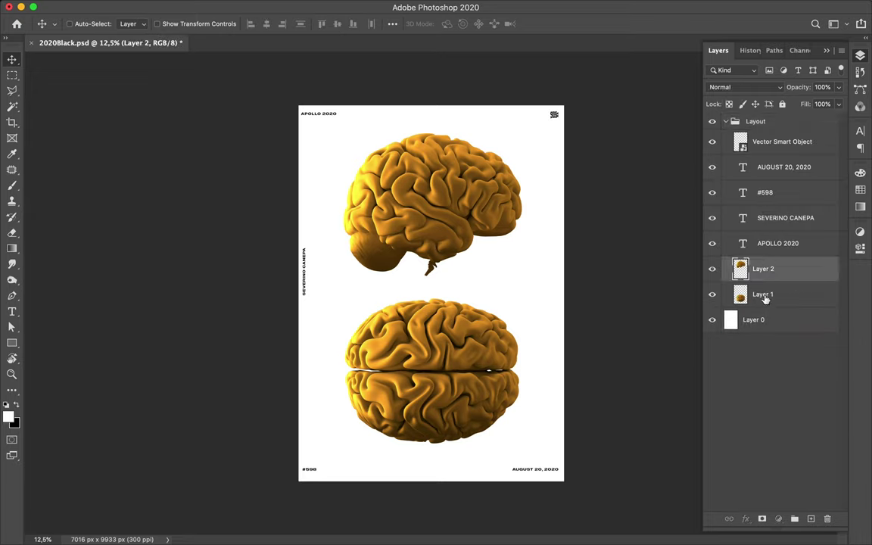
shift+click(763, 296)
drag(773, 304, 765, 318)
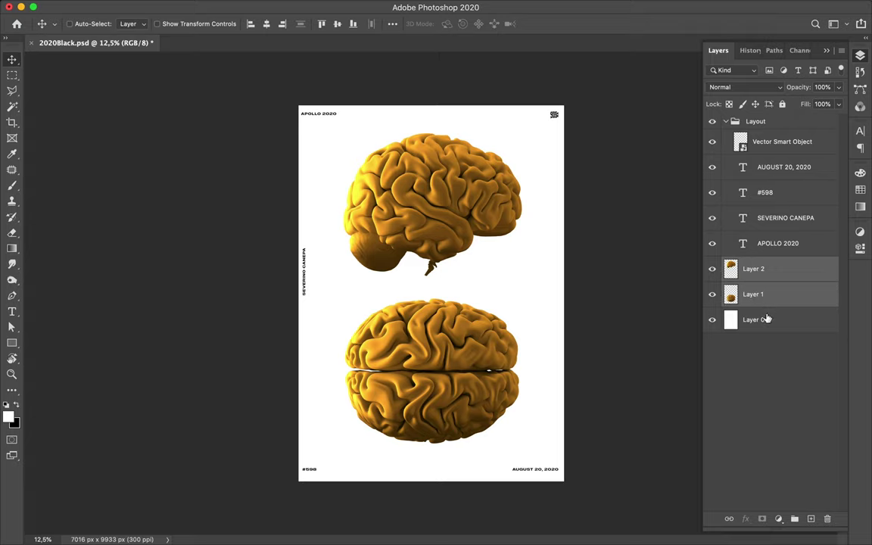
click(727, 123)
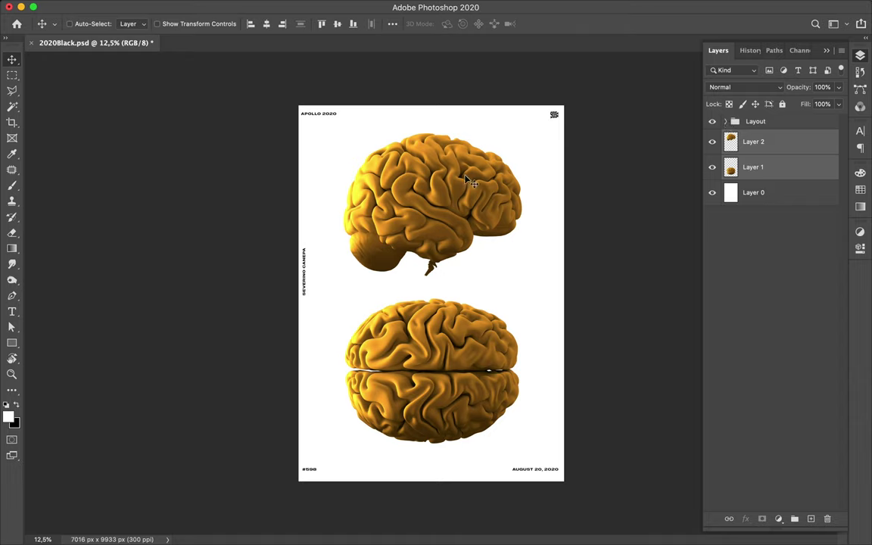
- Align both brains to the canvas's horizontal center, then deselect the layers
drag(452, 187, 450, 192)
click(392, 23)
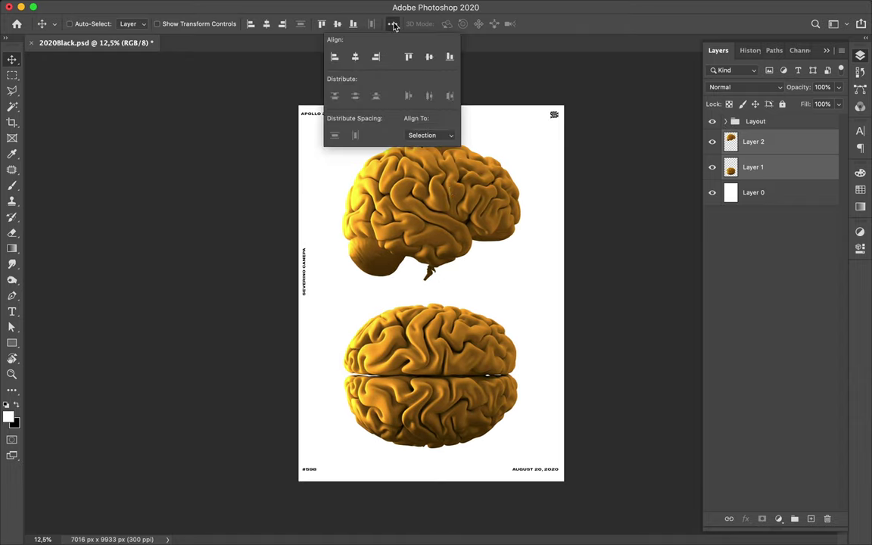
click(427, 134)
click(422, 143)
click(355, 58)
click(424, 198)
drag(424, 198, 426, 203)
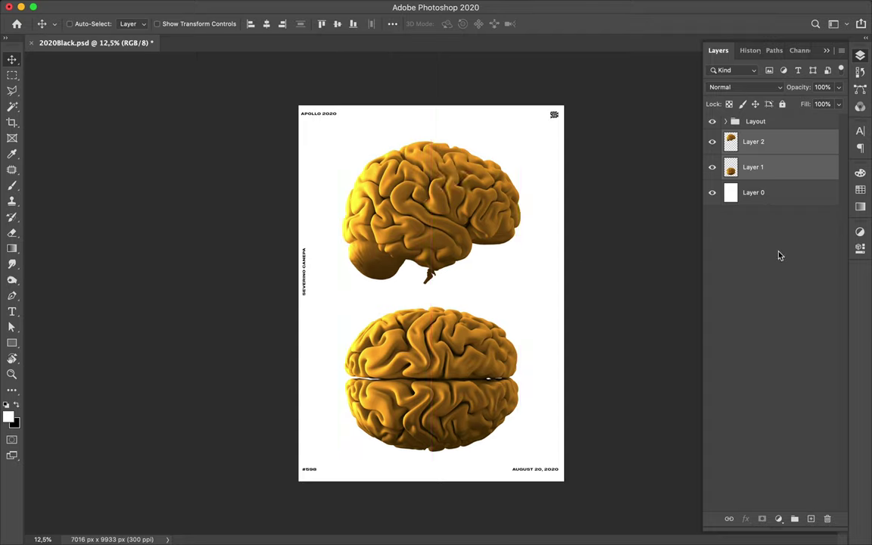
click(782, 223)
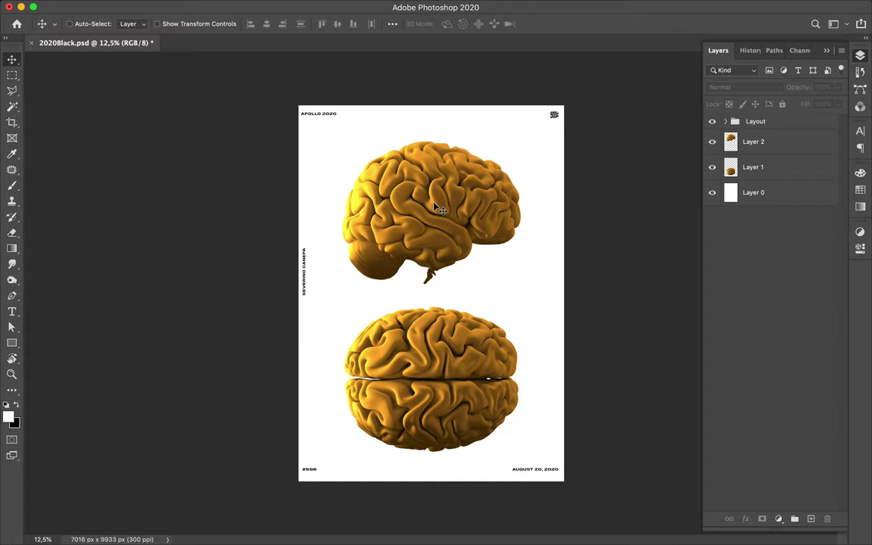
- Alt-drag Layer 2 and Layer 1 into copies, then hide both originals
click(820, 145)
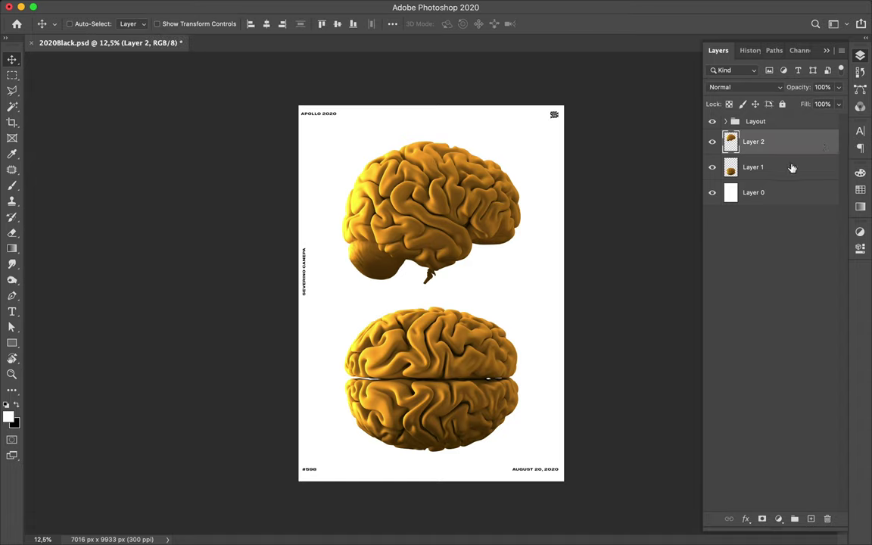
shift+click(792, 168)
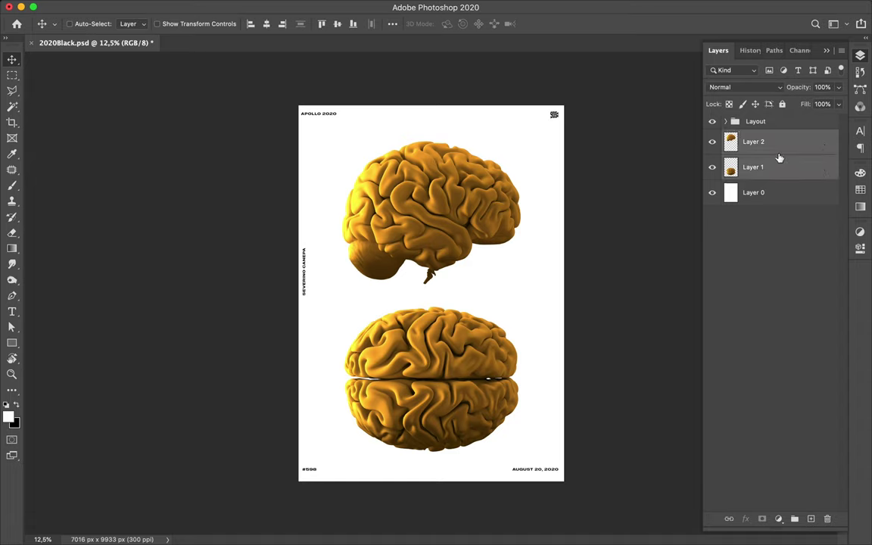
drag(773, 153, 771, 135)
click(712, 193)
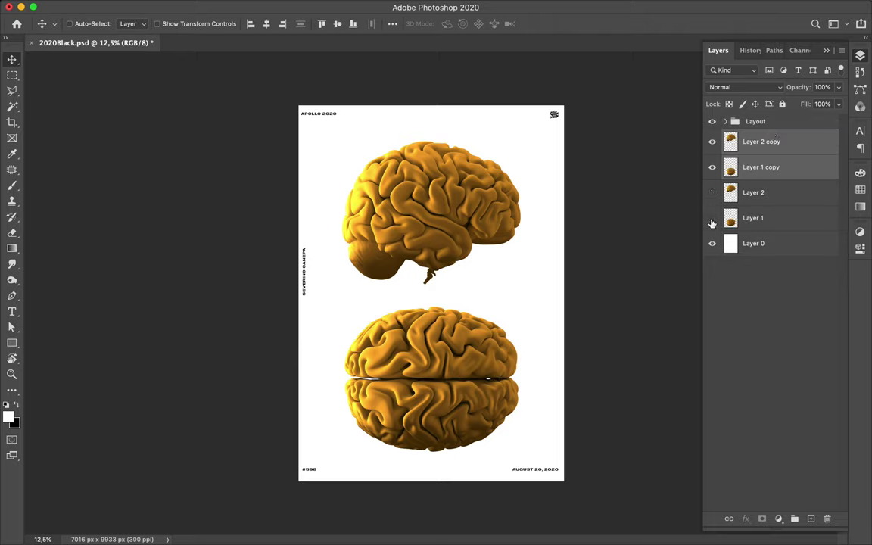
click(712, 219)
- Reveal the desktop, select the Start folder, and bring Photoshop back
key(F11)
click(837, 152)
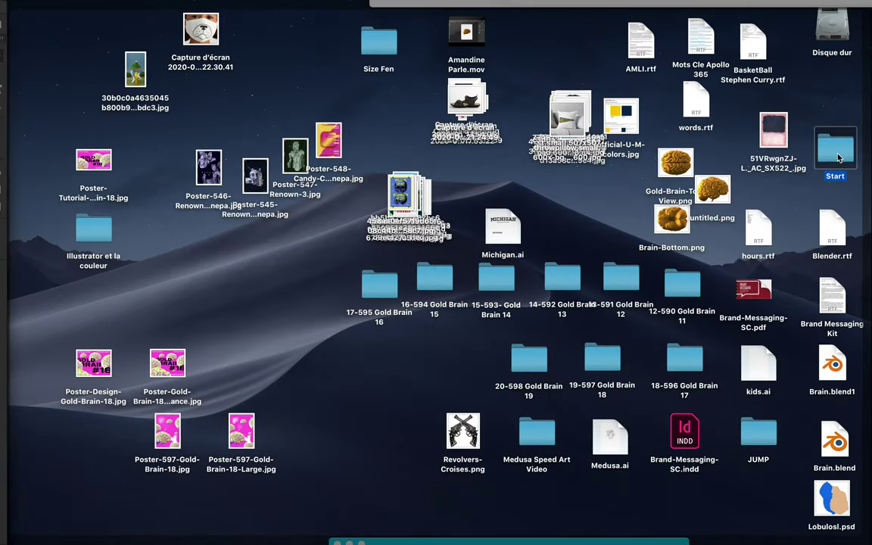
key(F11)
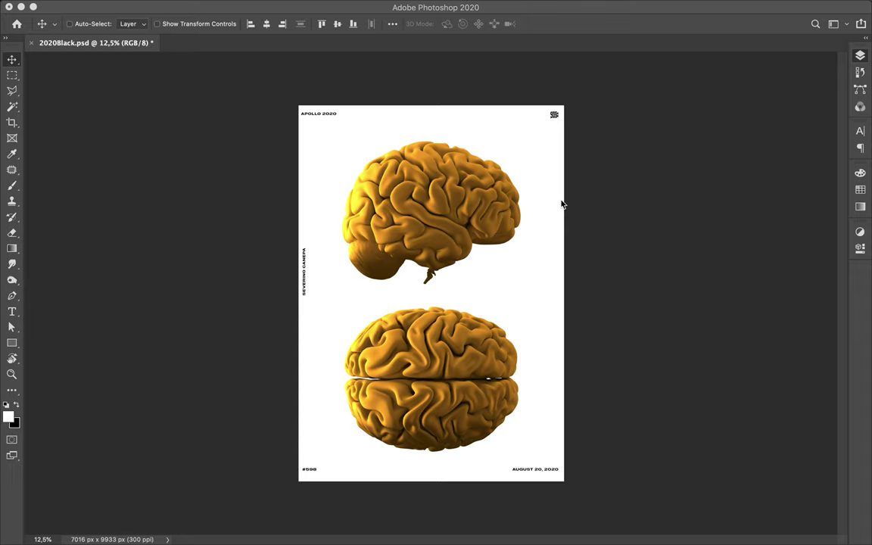
- Show the Layers panel and select Layer 2 copy, leaving its transform unchanged
key(F7)
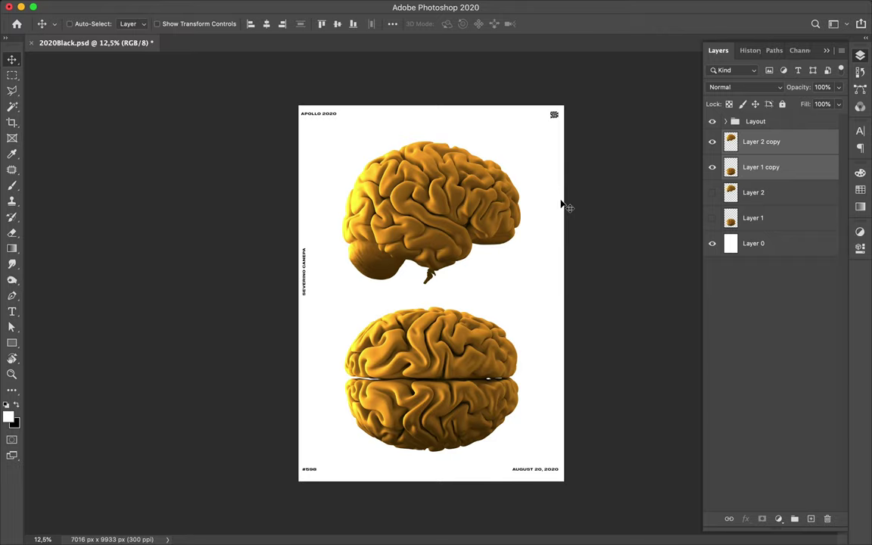
super+click(470, 211)
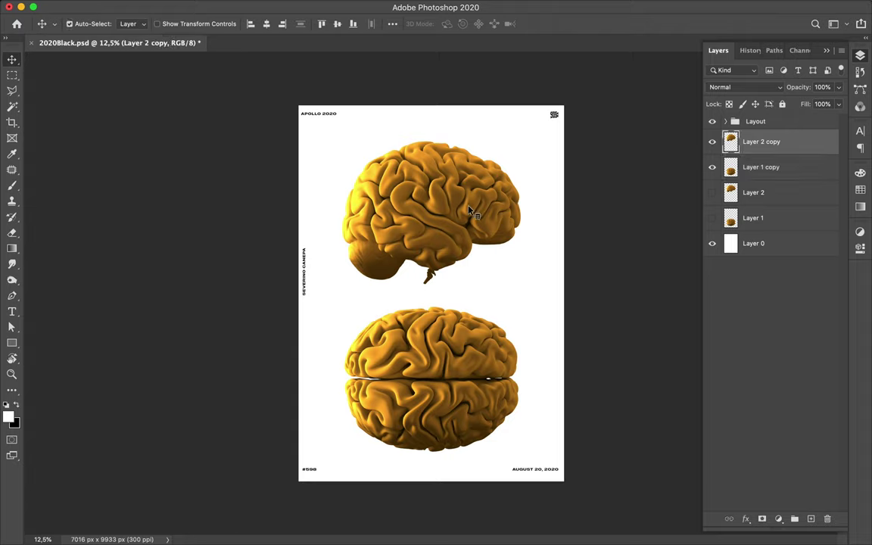
key(super+t)
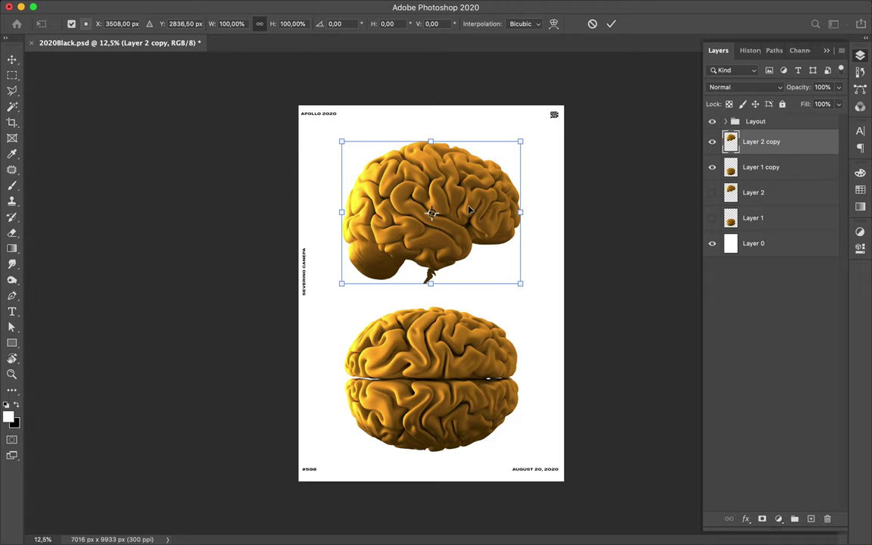
key(Return)
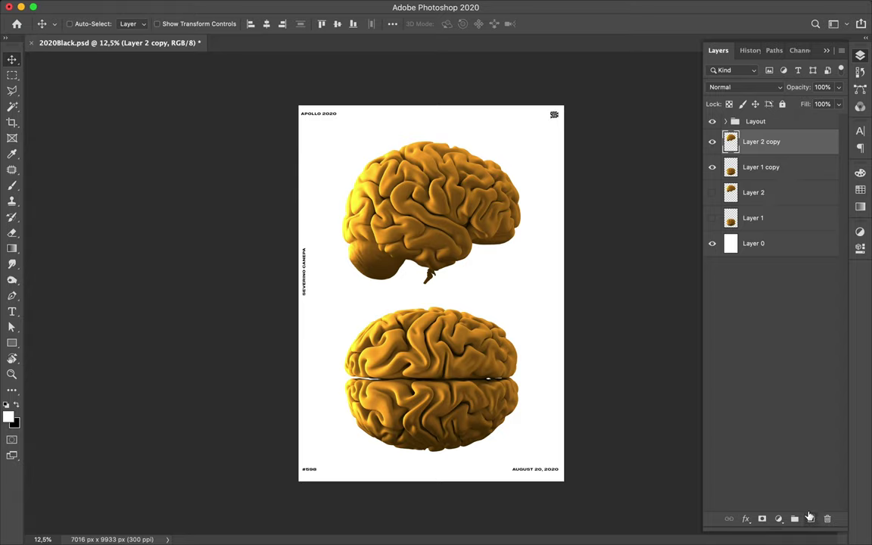
click(779, 518)
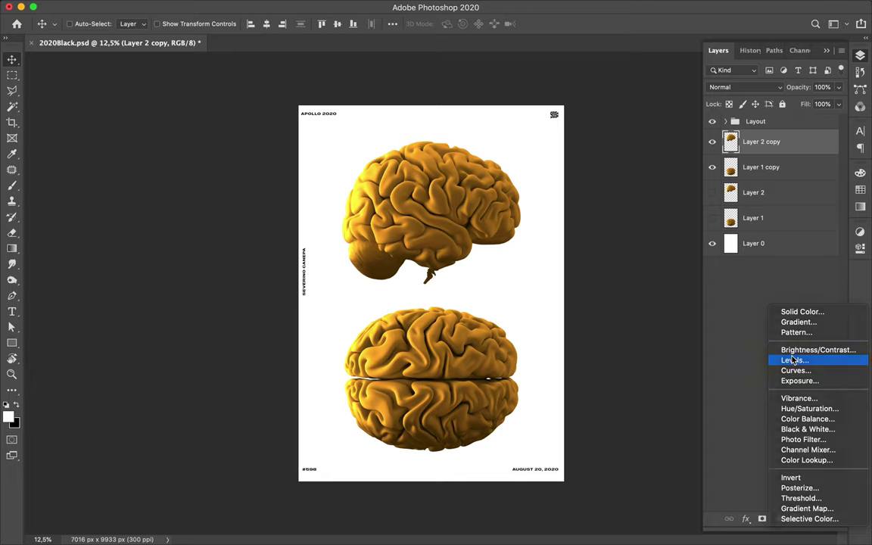
- Add a Levels adjustment with input levels 11, 1,61 and 178 to brighten the brains
click(793, 360)
drag(701, 361, 706, 361)
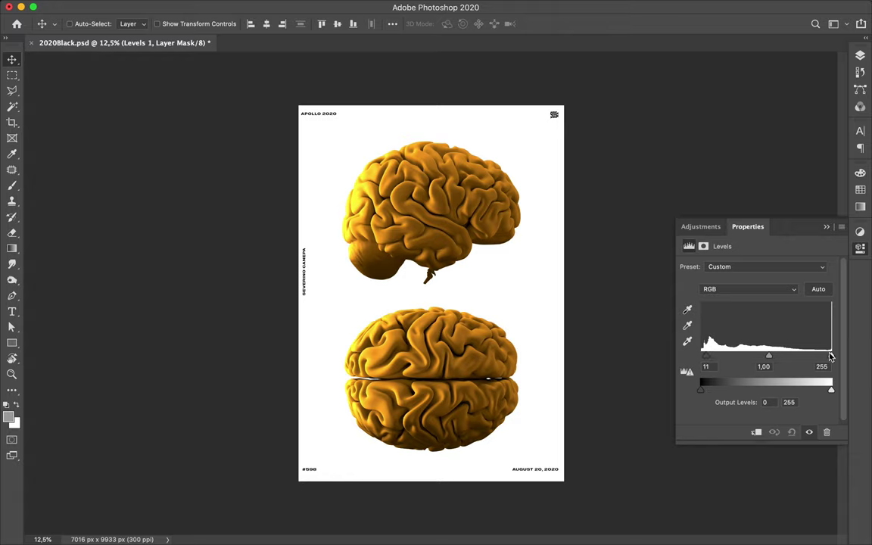
drag(831, 356, 734, 358)
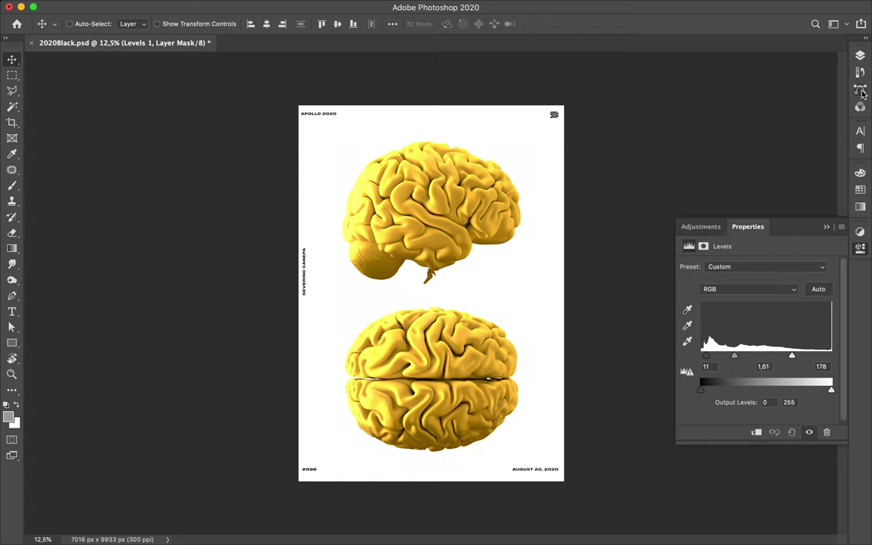
click(861, 56)
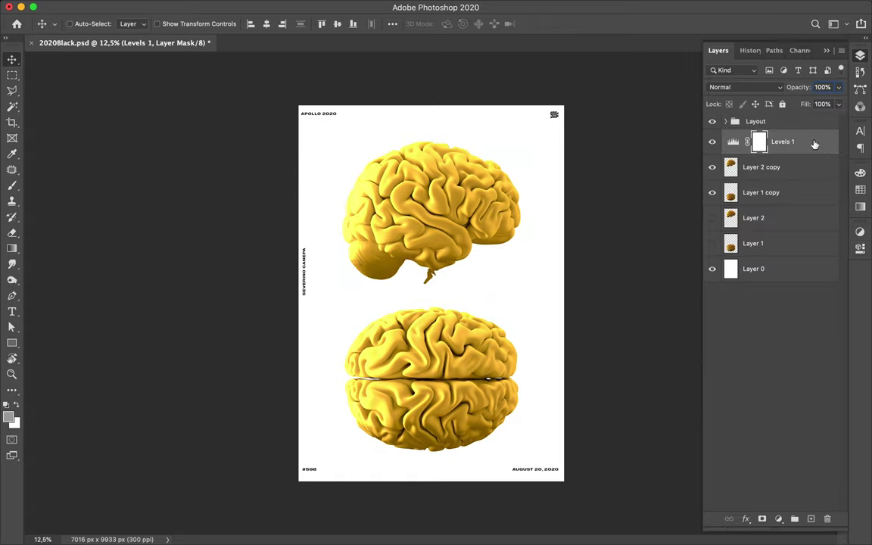
- Duplicate Levels 1 above Layer 1 copy and clip each Levels layer to its brain
drag(796, 148, 791, 179)
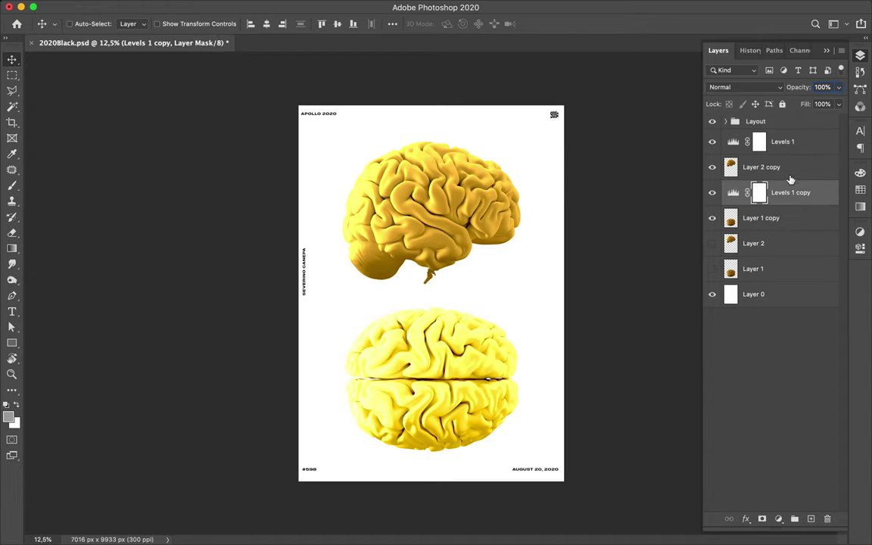
alt+click(763, 204)
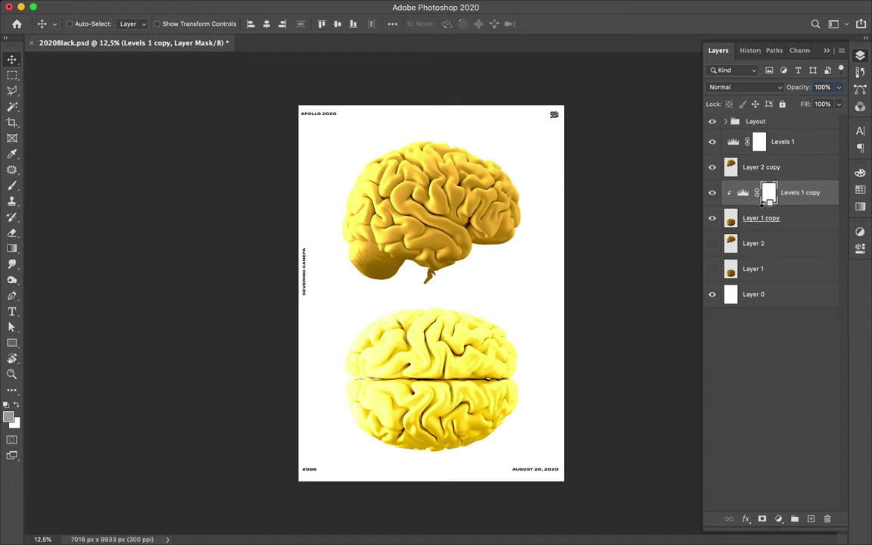
alt+click(750, 153)
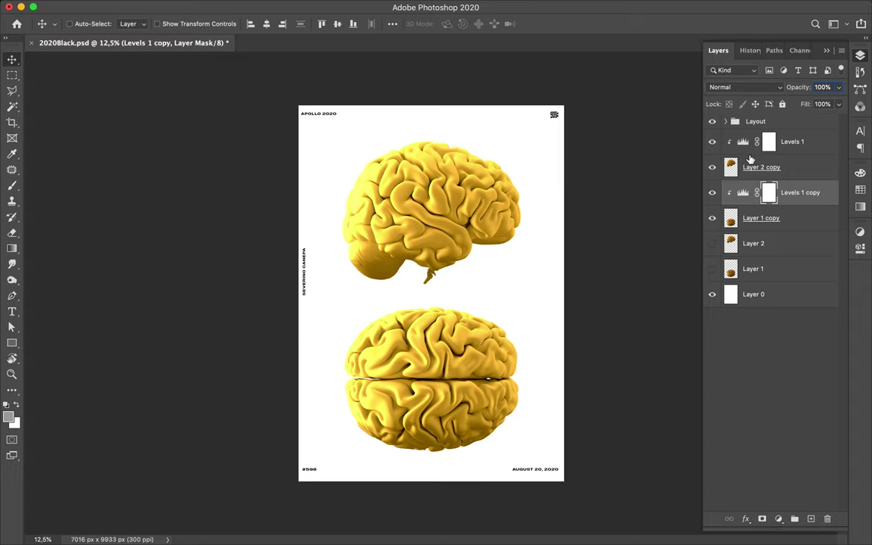
- Merge Levels 1 copy into Layer 1 copy and Levels 1 into Layer 2 copy
click(754, 228)
key(super)
key(super+e)
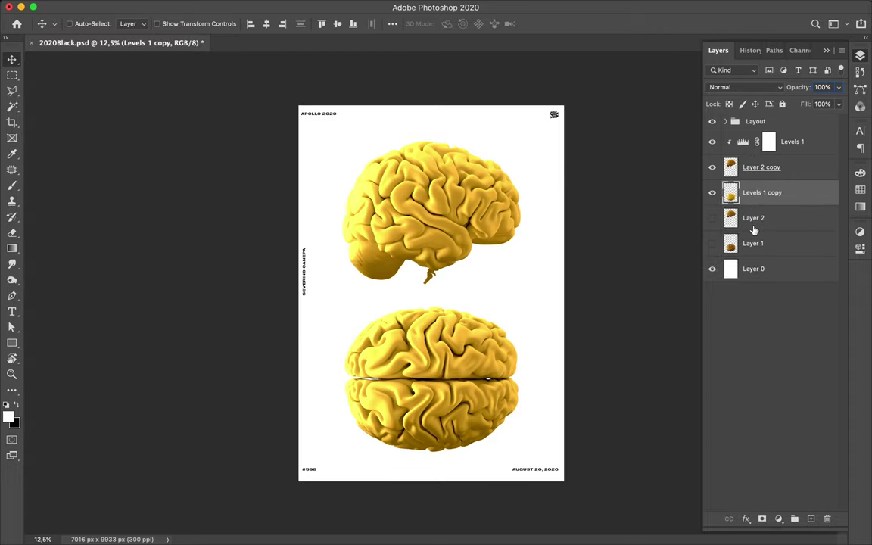
click(795, 173)
click(804, 143)
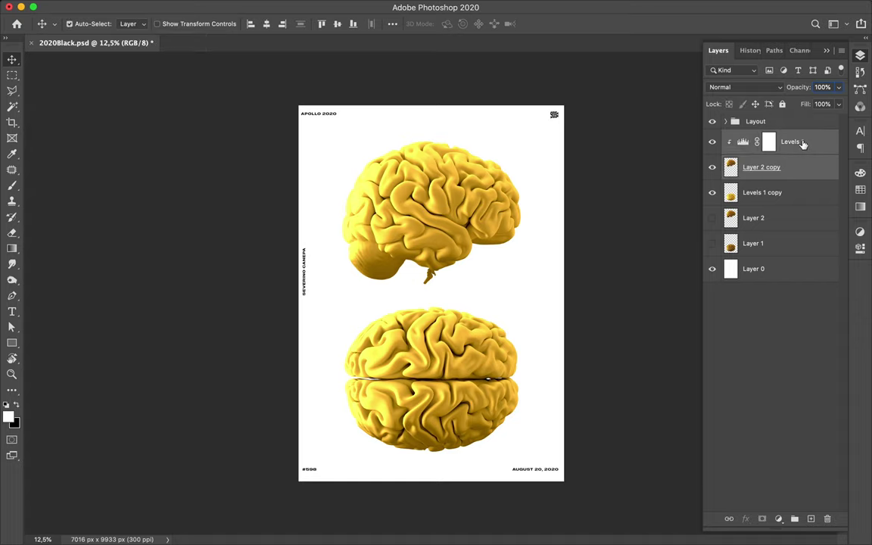
key(super+e)
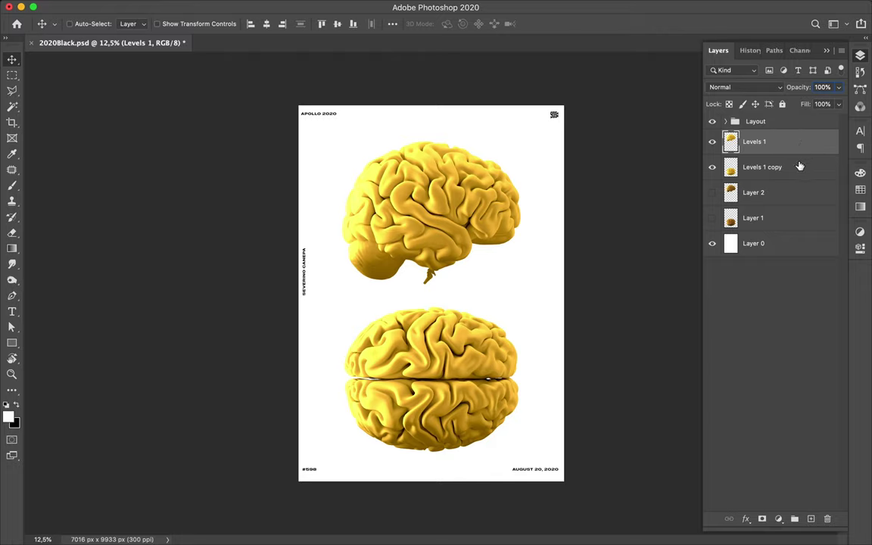
- Duplicate both Levels brain layers and merge the copies into Levels 1 copy 2
shift+click(800, 167)
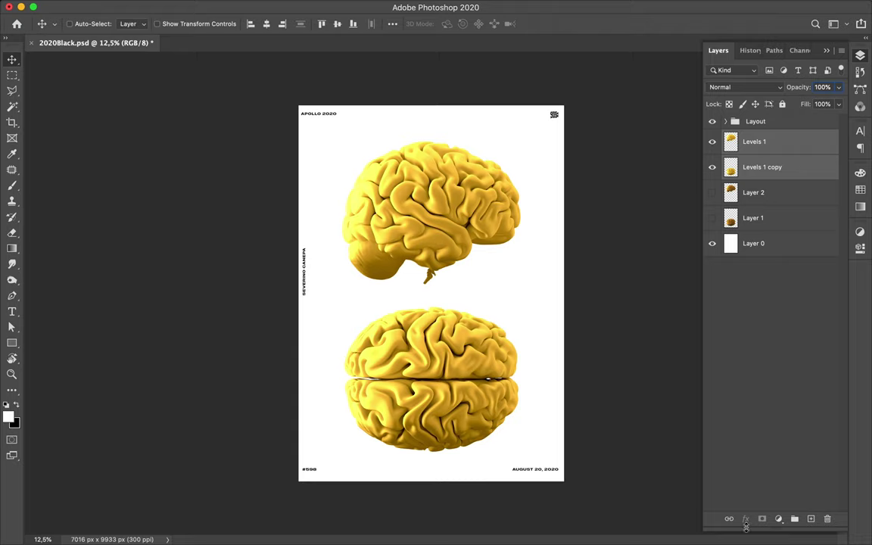
click(779, 518)
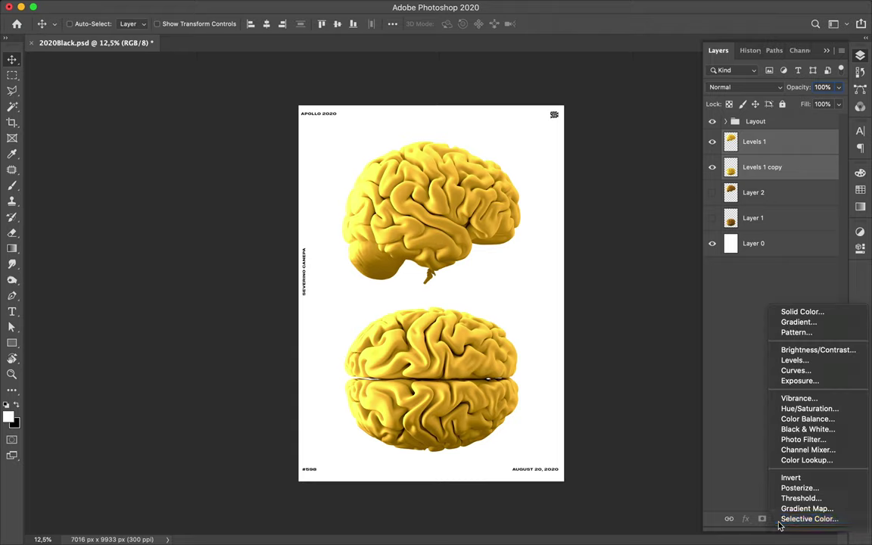
click(736, 459)
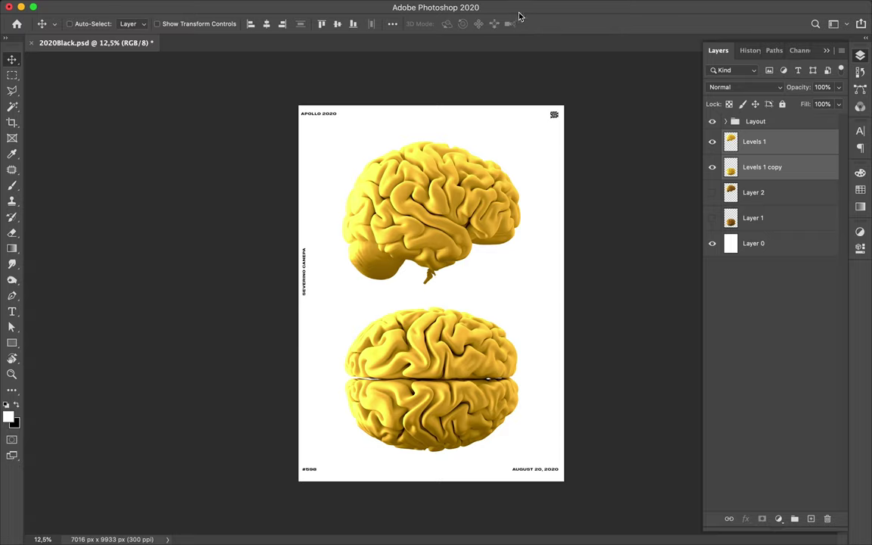
drag(764, 149, 763, 133)
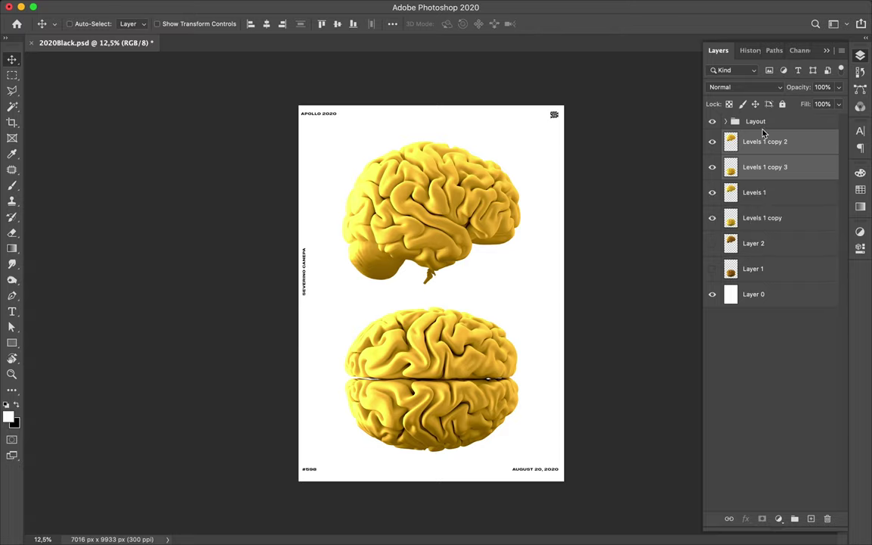
key(ctrl+e)
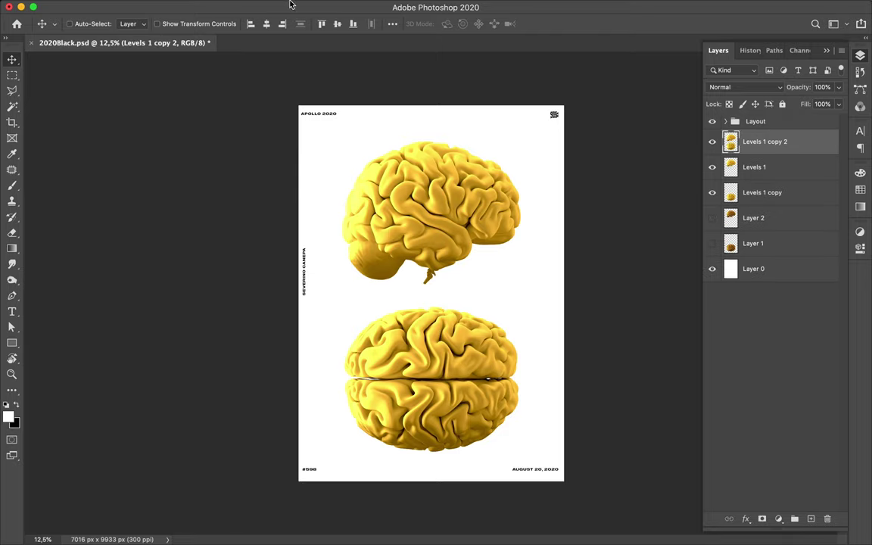
- Apply a 1000-pixel High Pass filter to the merged Levels 1 copy 2 brain layer
click(244, 6)
mouse_move(284, 6)
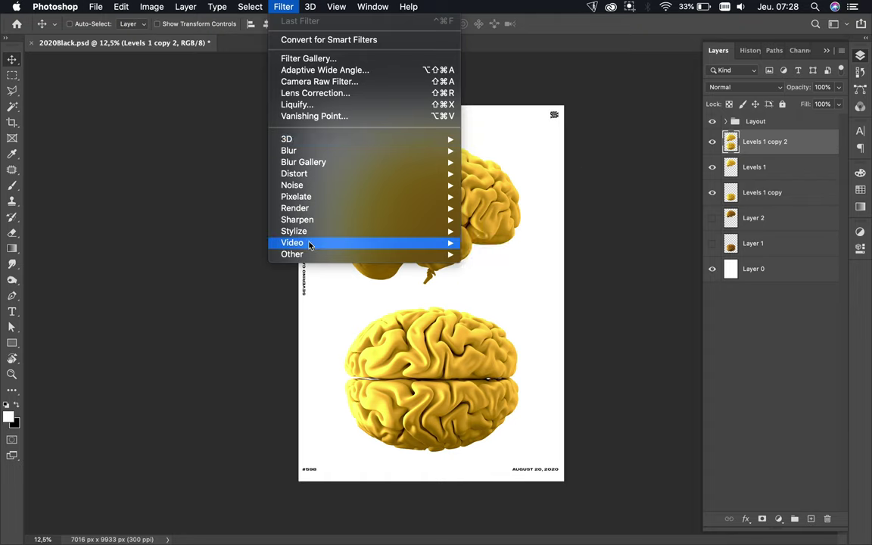
mouse_move(312, 254)
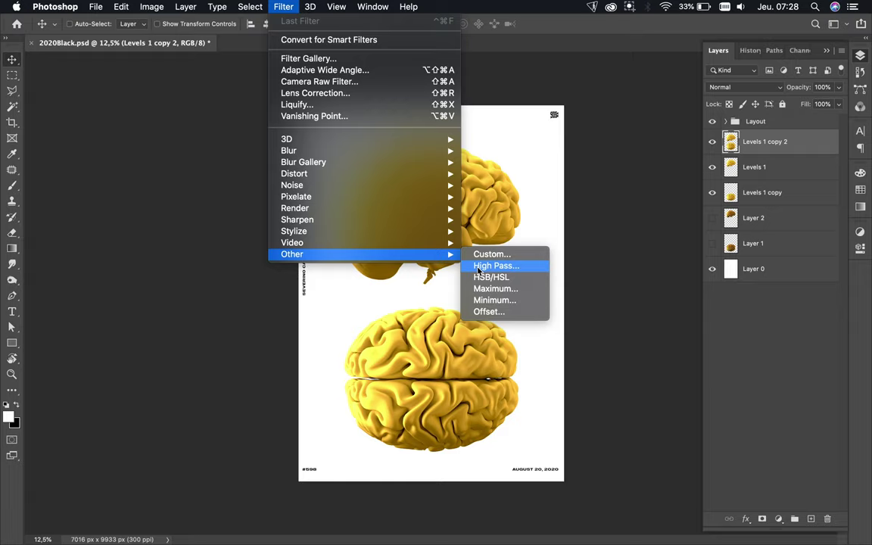
click(492, 266)
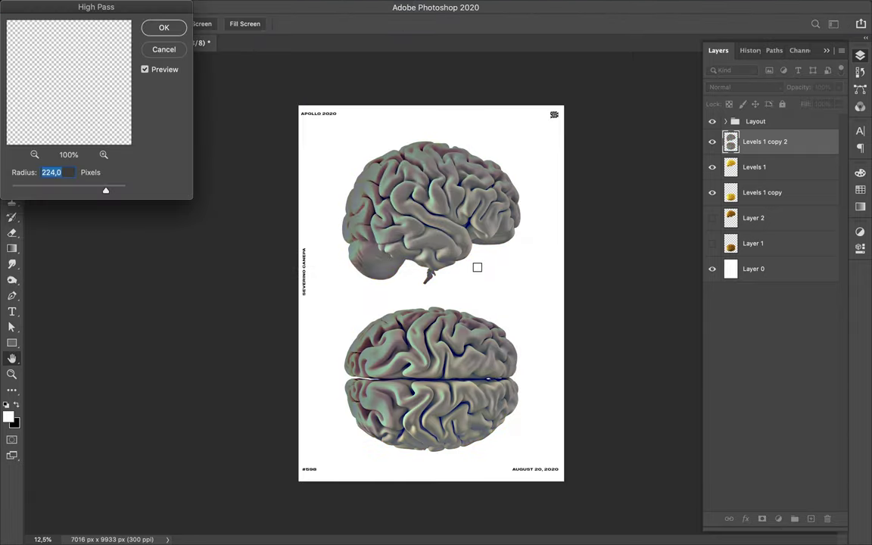
drag(106, 191, 126, 188)
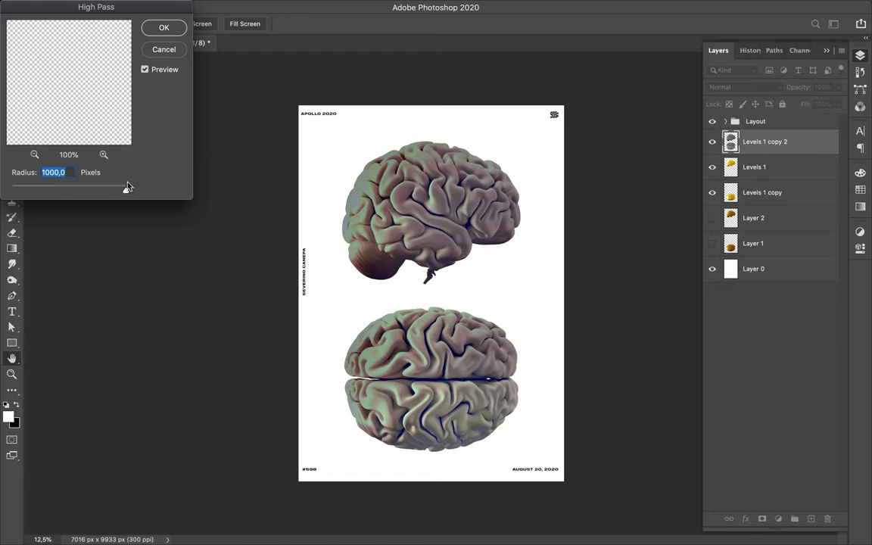
click(158, 34)
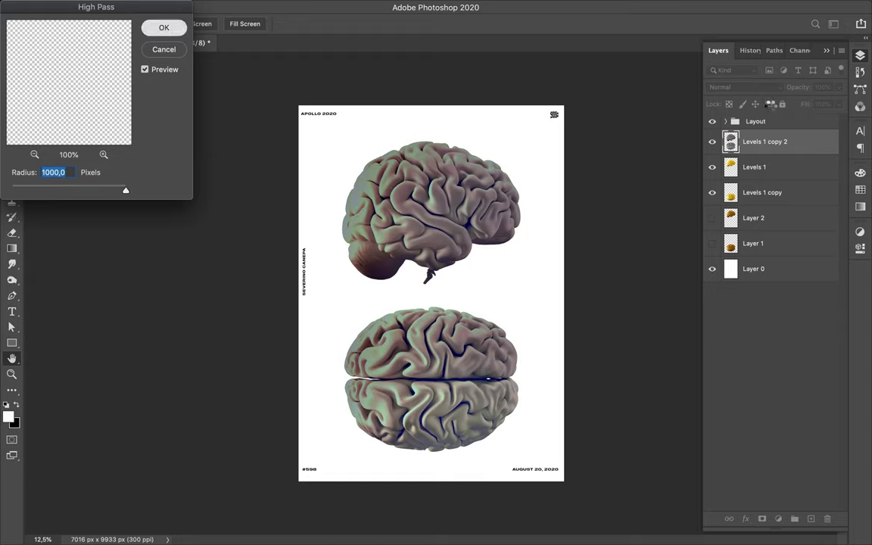
click(761, 89)
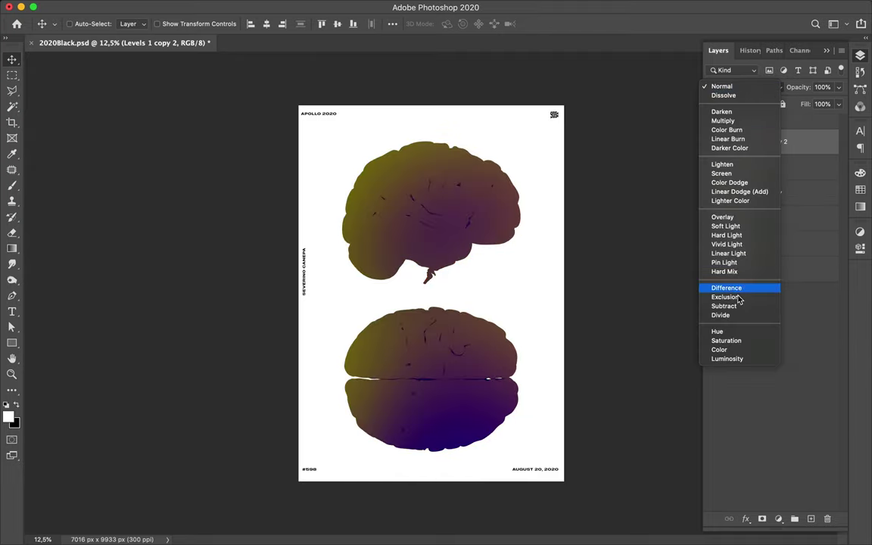
- Set the High Pass brain layer's blend mode to Hue
click(738, 335)
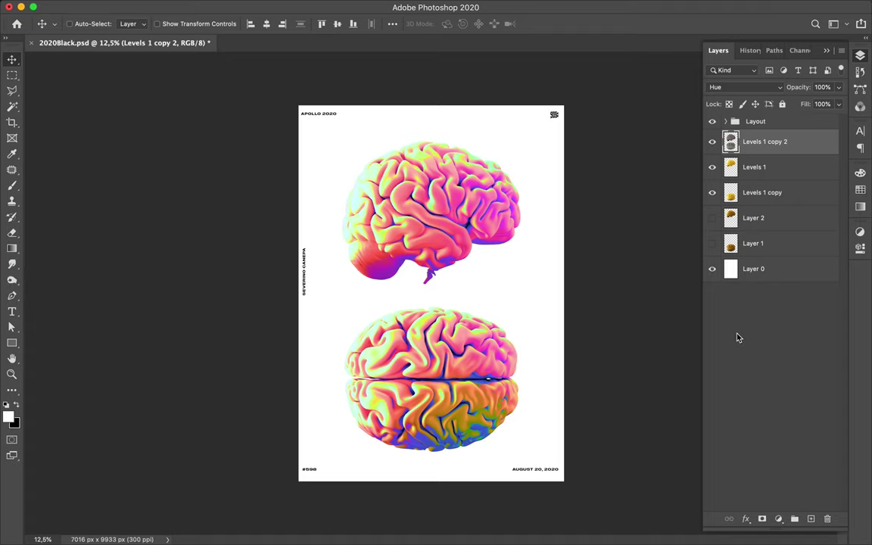
scroll(456, 229, up, 5)
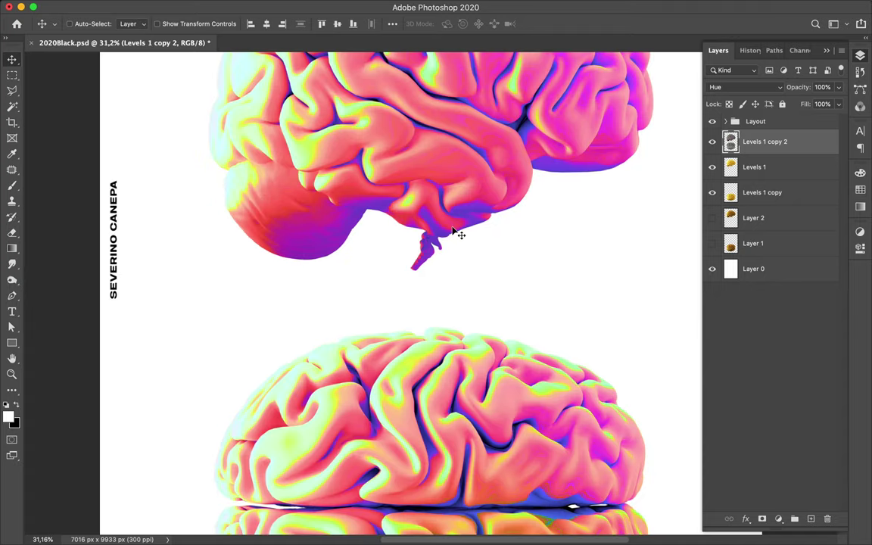
scroll(456, 232, down, 2)
scroll(458, 231, up, 2)
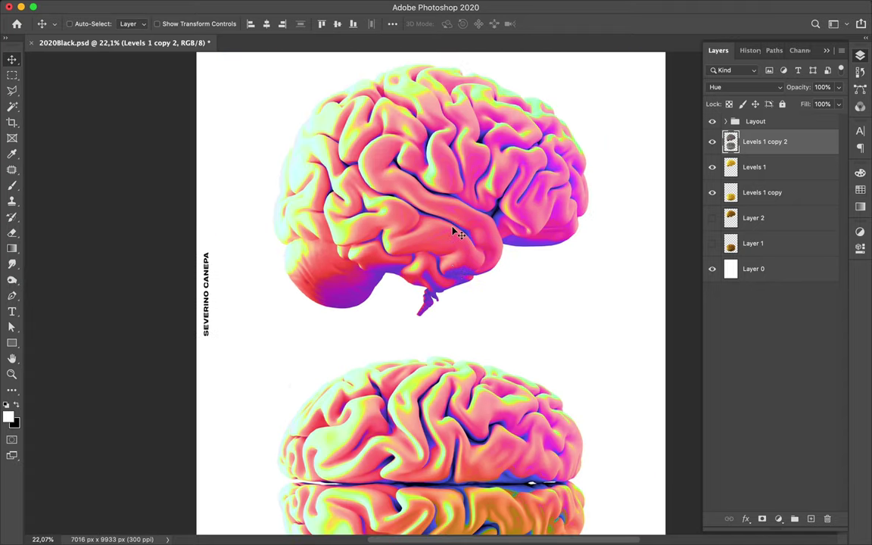
scroll(458, 231, down, 3)
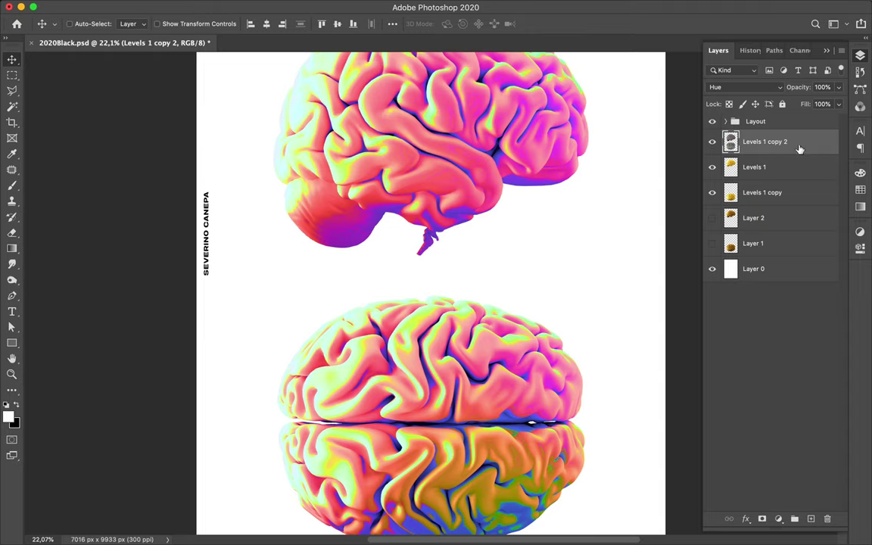
- Shift the colour pattern across the brains and duplicate the Hue layer on top as Levels 1 copy 3
key(super)
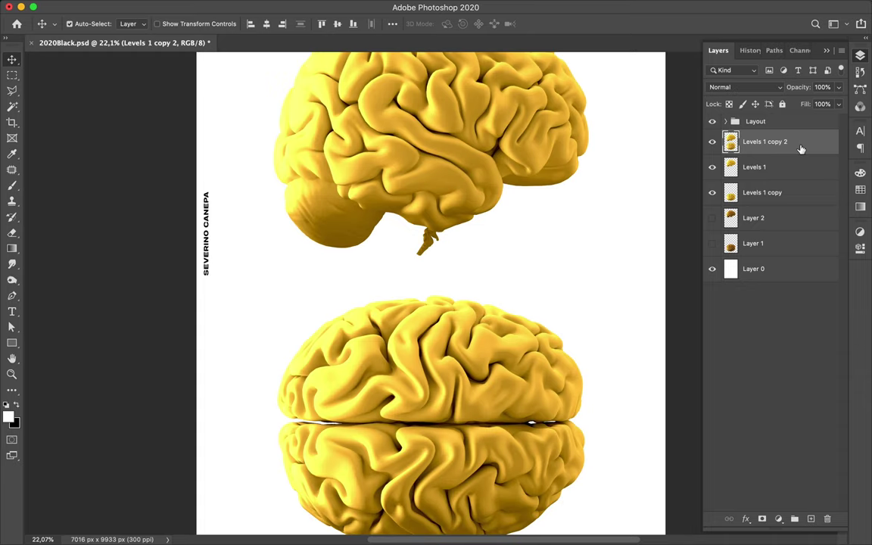
key(super+shift+z)
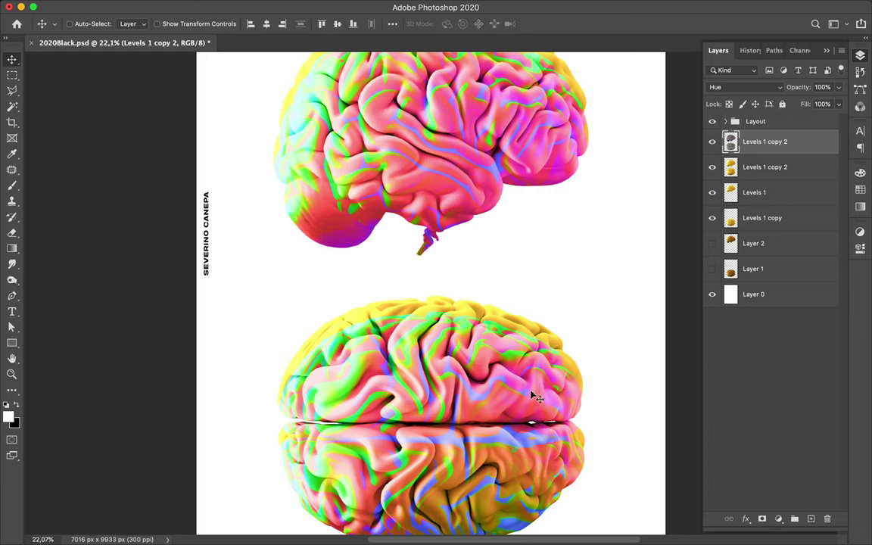
drag(533, 395, 532, 381)
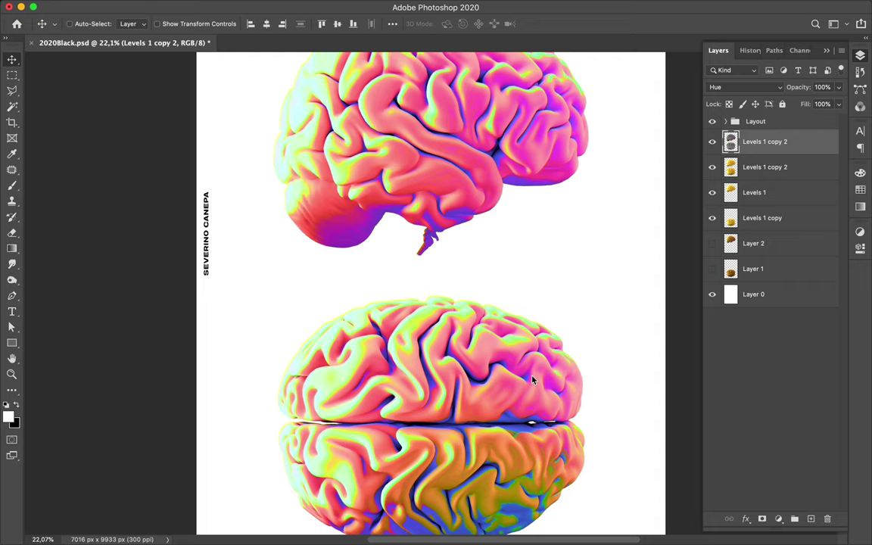
drag(790, 172, 788, 138)
- Apply a High Pass filter of about 156 px to Levels 1 copy 3, turning the brains grey
mouse_move(201, 6)
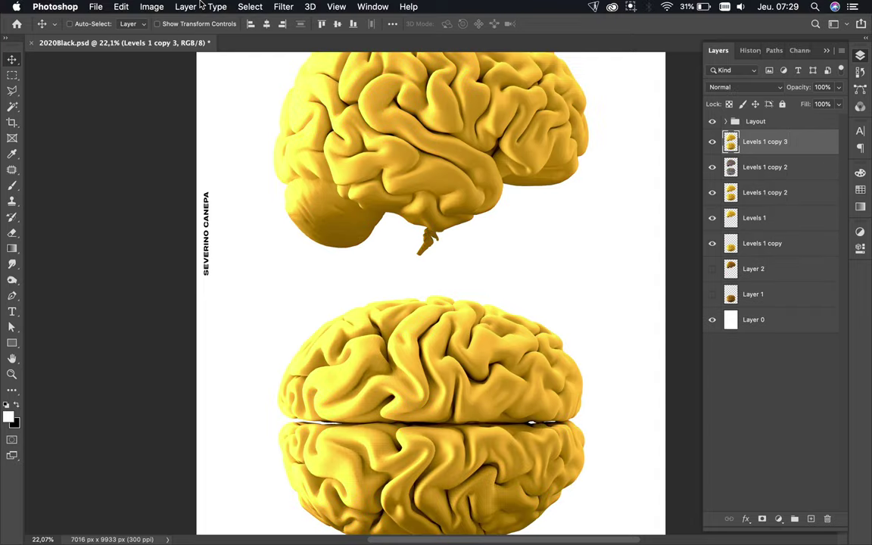
click(281, 6)
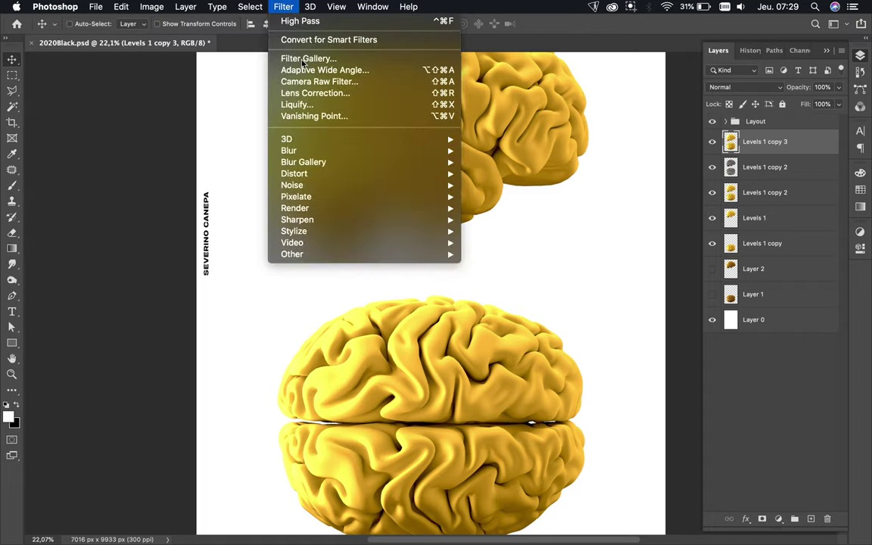
mouse_move(424, 254)
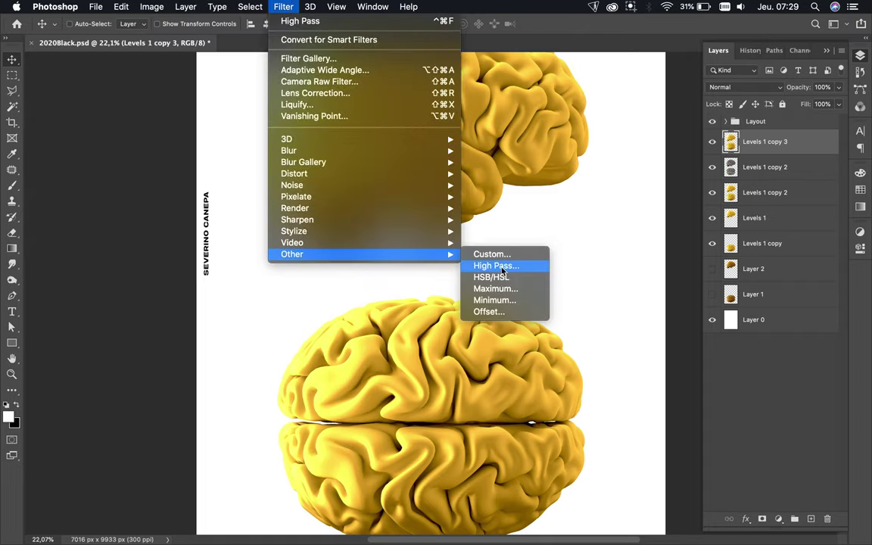
click(493, 267)
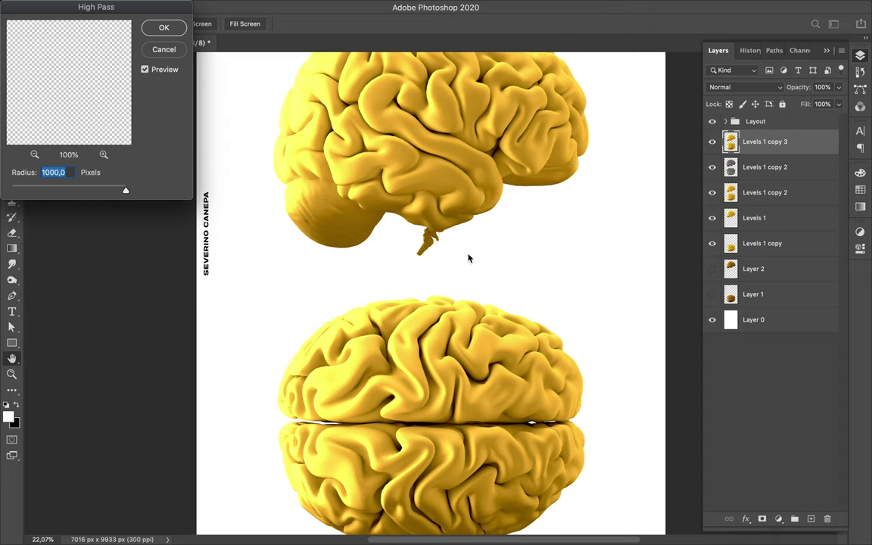
drag(125, 191, 96, 192)
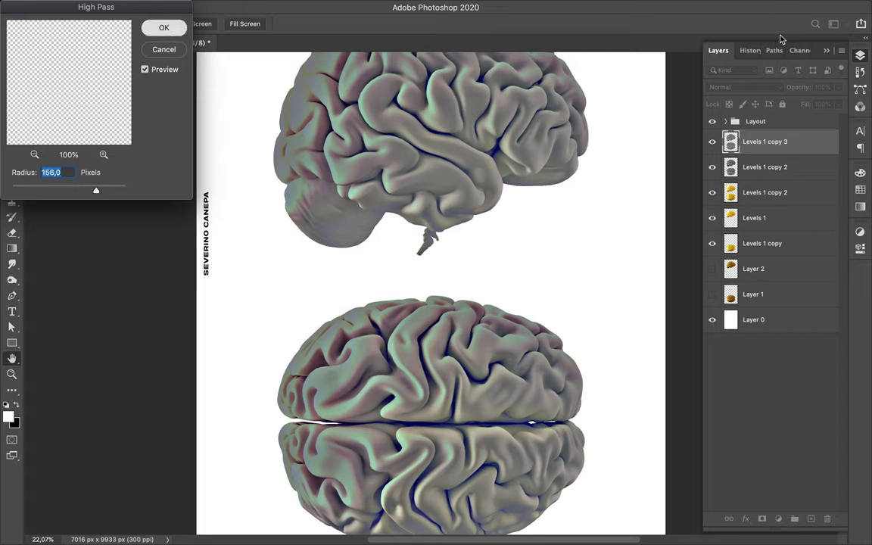
key(Return)
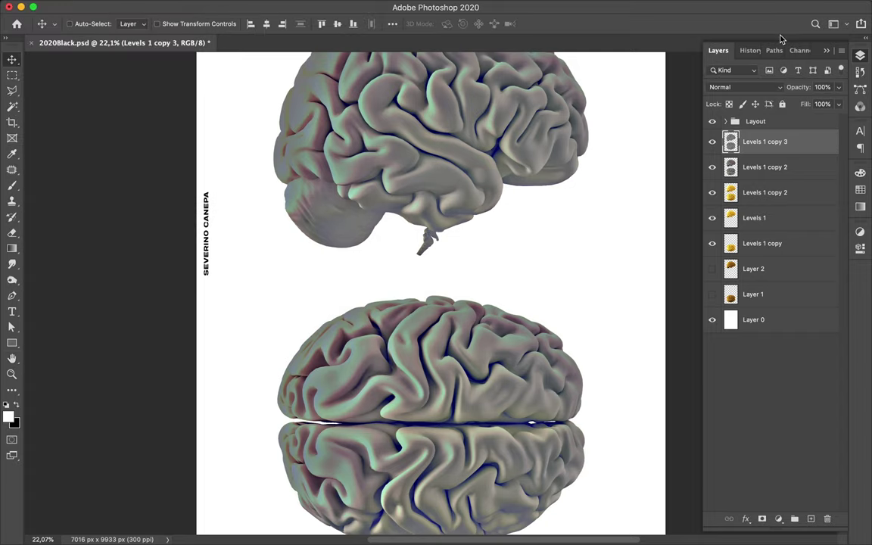
- Blend Levels 1 copy 3 in Divide mode, fit the poster on screen, and compare Levels 1 copy 2 on and off
click(774, 88)
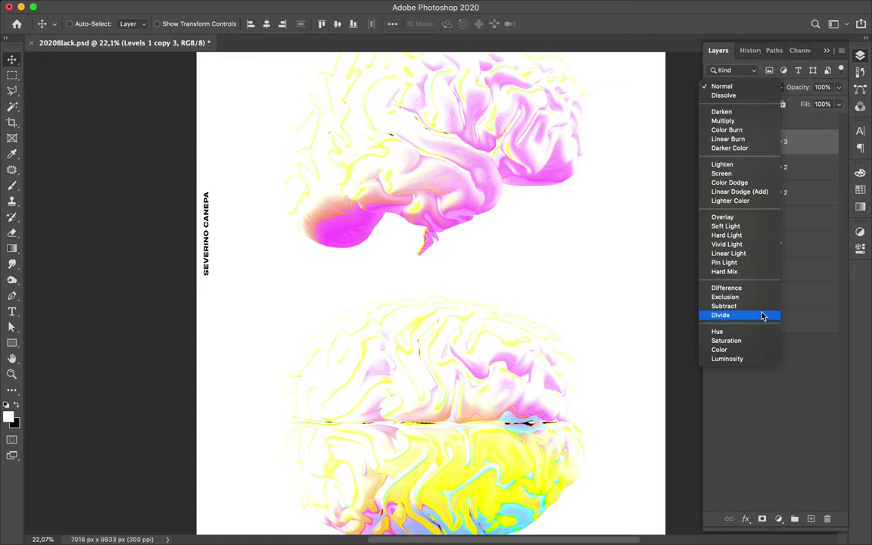
click(762, 316)
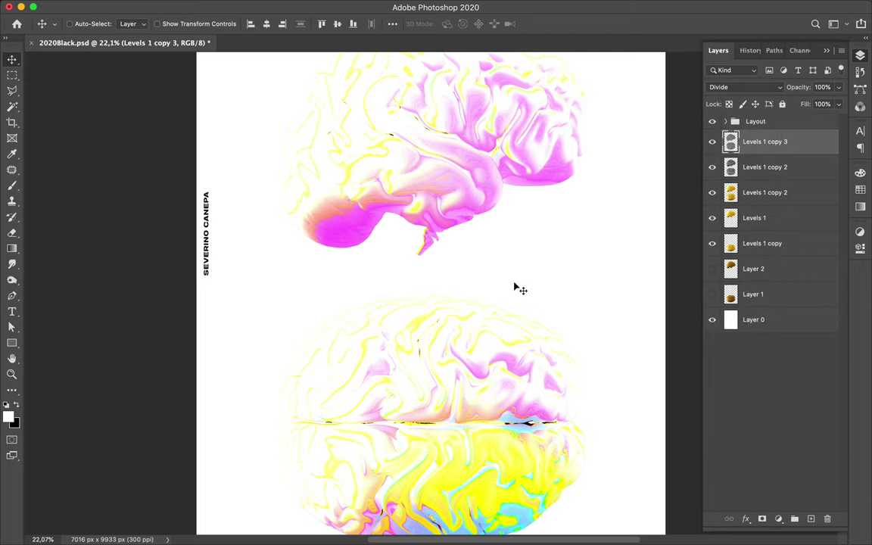
key(ctrl+0)
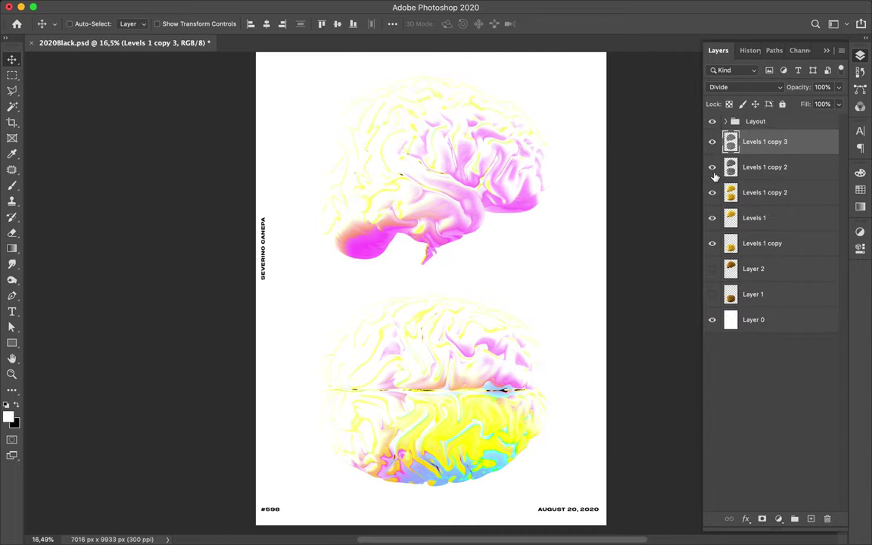
click(712, 167)
click(712, 167)
click(713, 192)
click(712, 170)
- Try a black rectangle above Layer 0, undo it, then hide Levels 1 copy 2
click(767, 320)
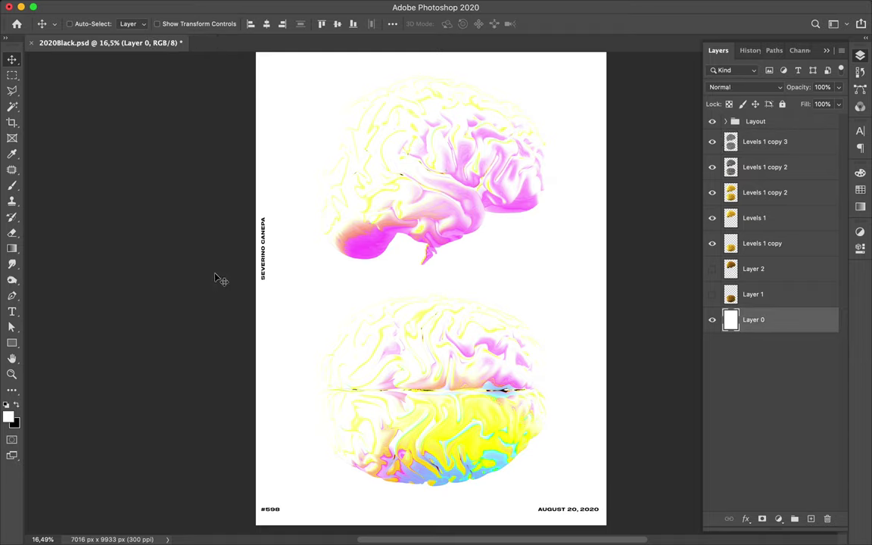
key(u)
click(17, 407)
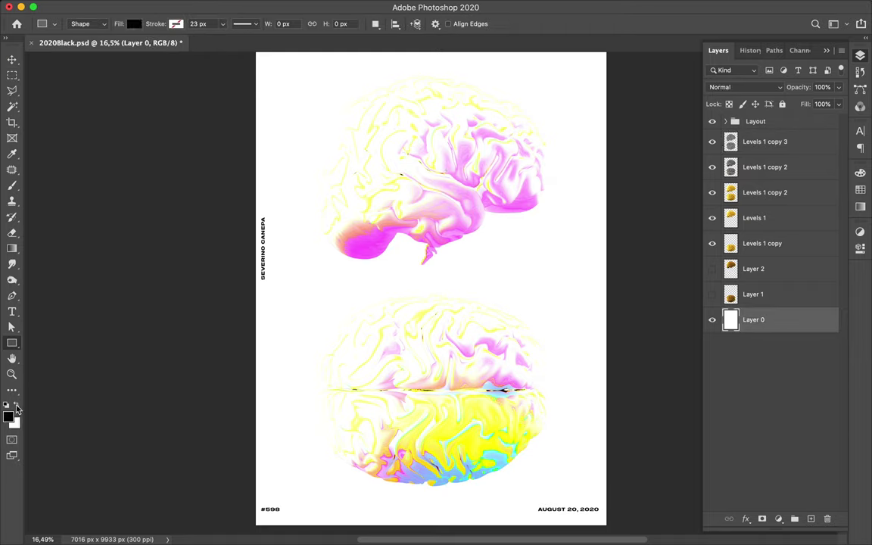
drag(271, 65, 579, 495)
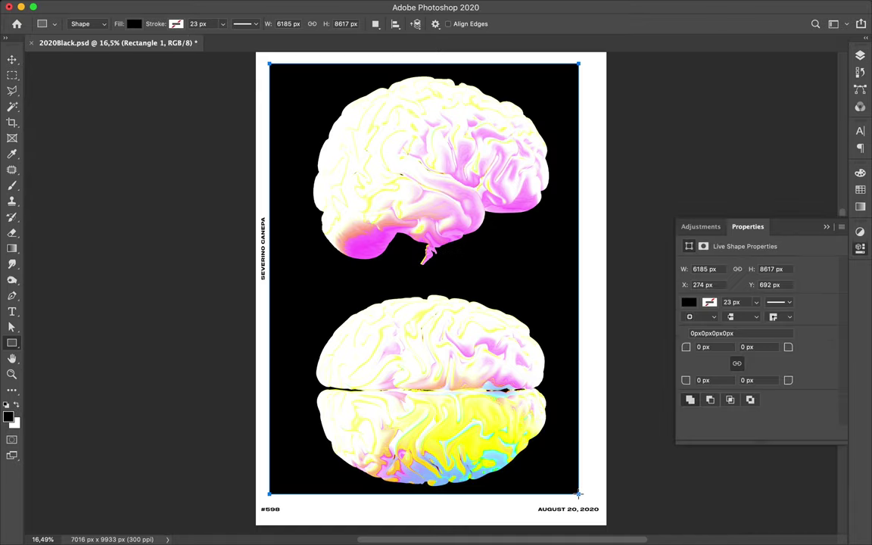
key(ctrl+z)
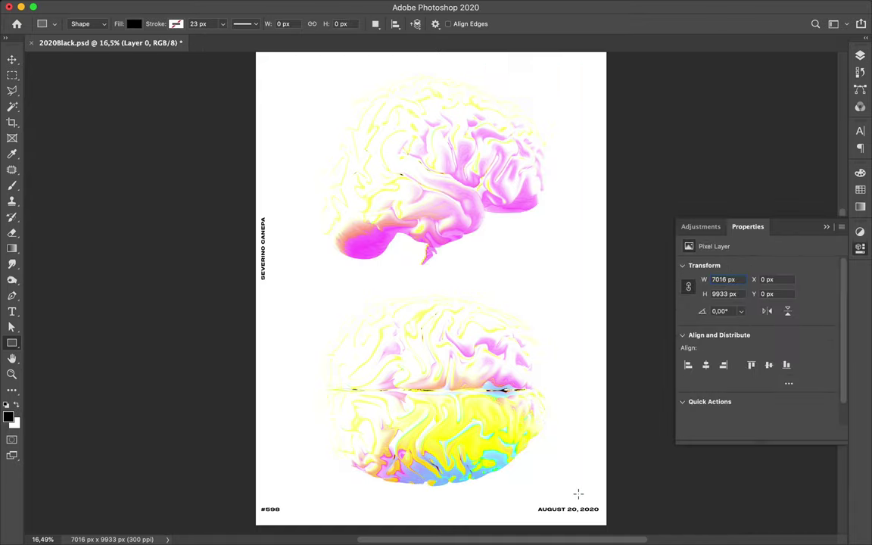
click(860, 56)
click(712, 168)
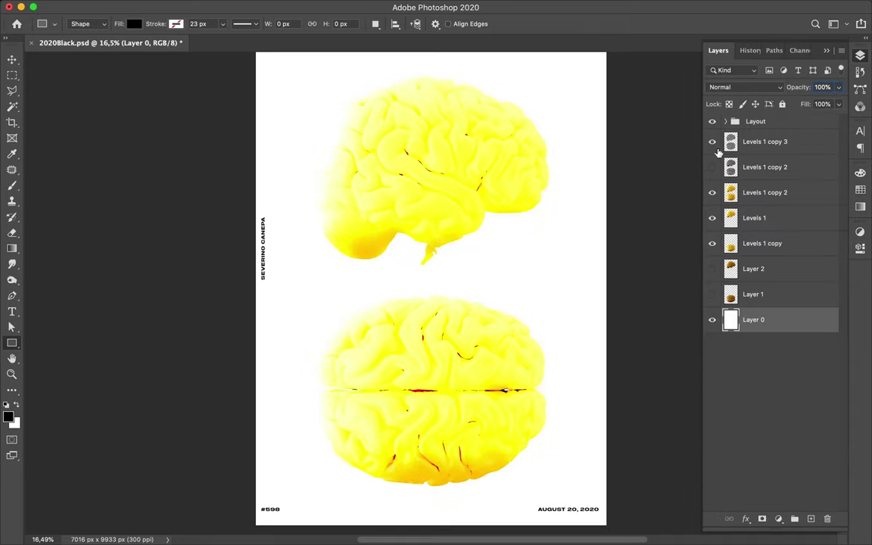
- Set Levels 1 copy 3 to Hue blending and toggle its visibility to compare
click(736, 143)
click(748, 88)
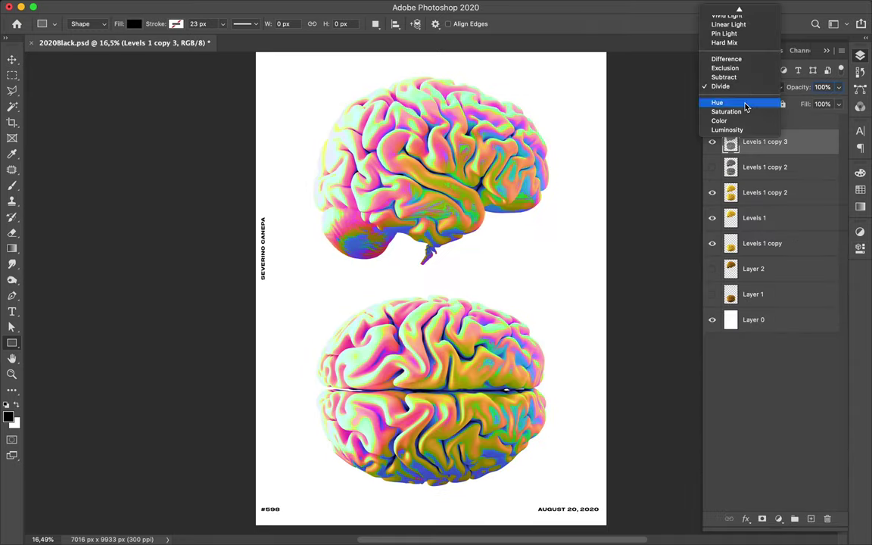
click(745, 104)
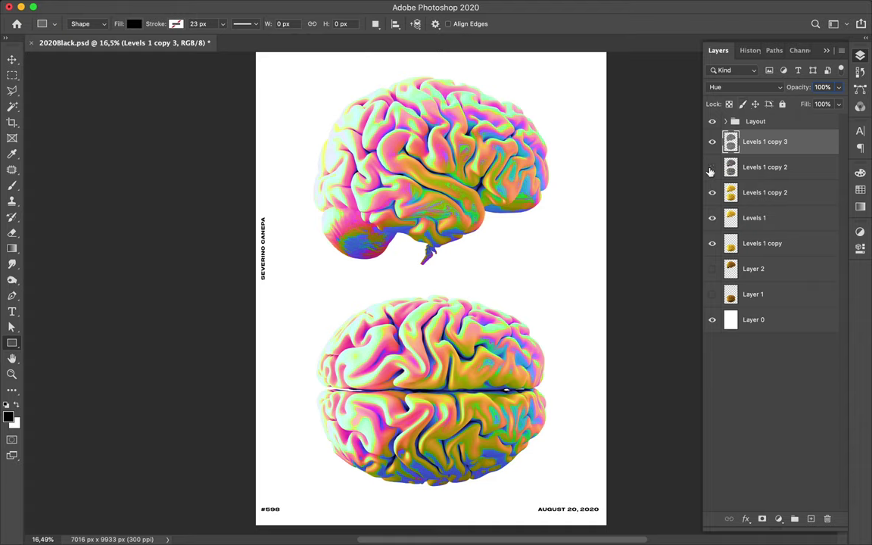
click(712, 141)
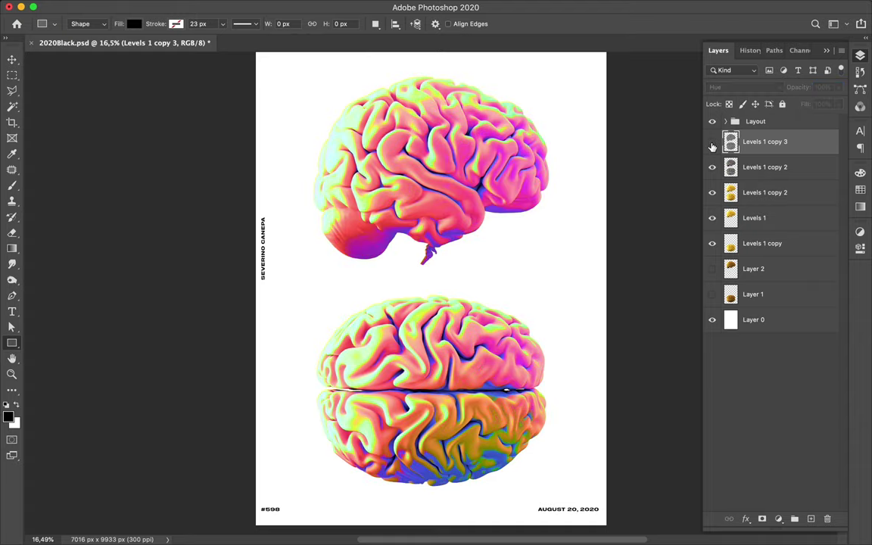
click(711, 141)
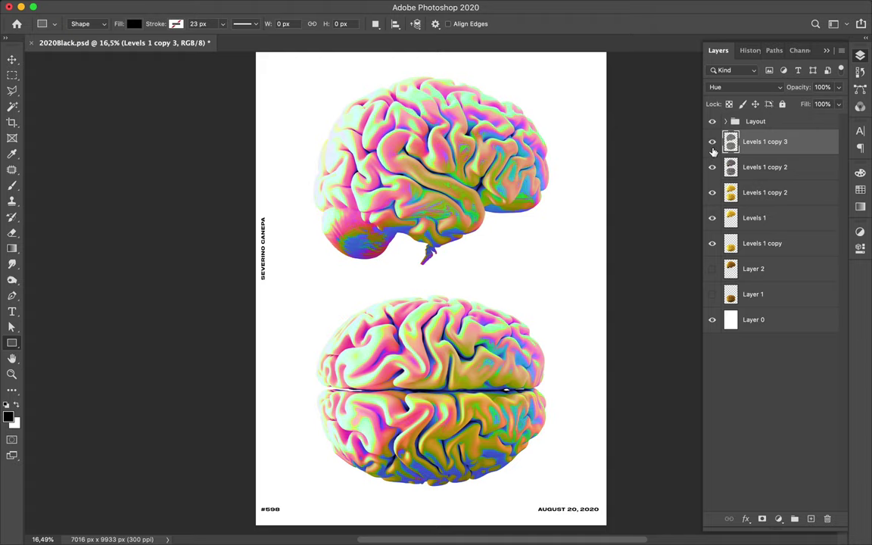
click(713, 148)
click(713, 149)
click(713, 149)
click(713, 150)
- Delete Levels 1 copy 3 and make a fresh duplicate of Levels 1 copy 2
click(712, 143)
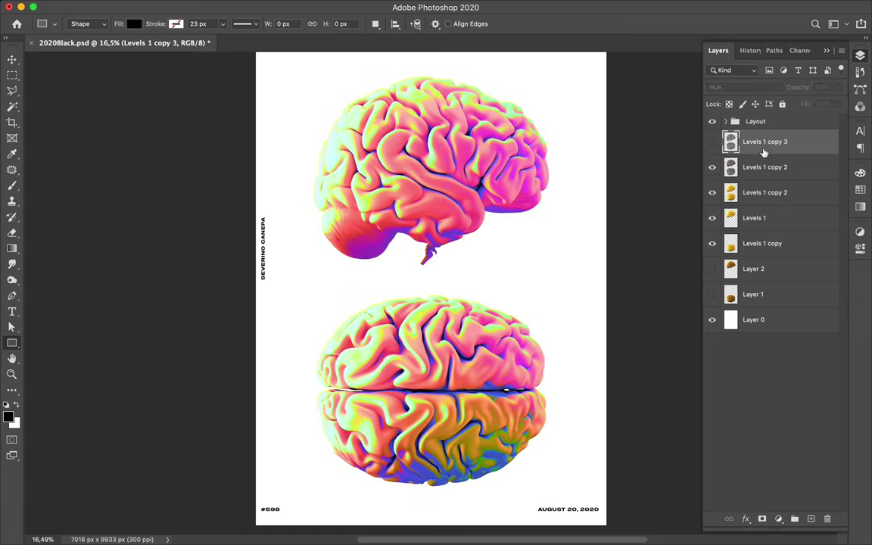
key(Delete)
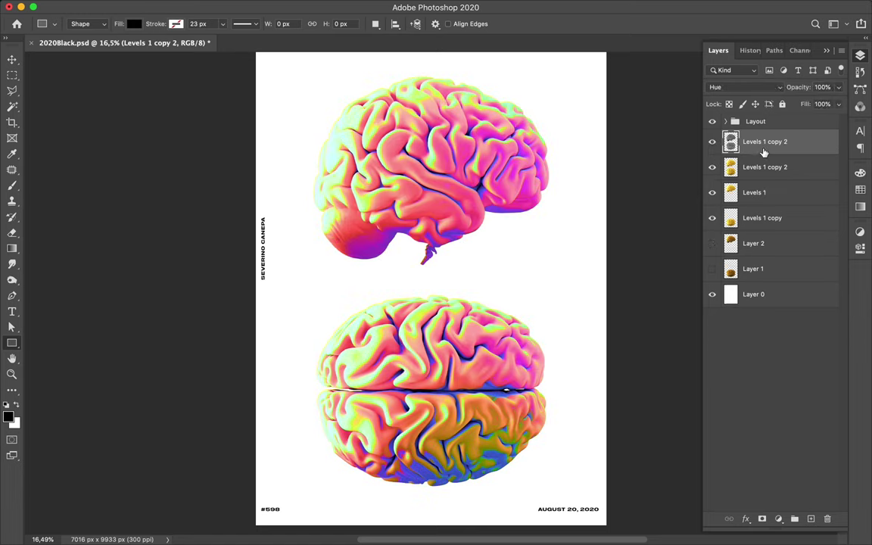
key(super+j)
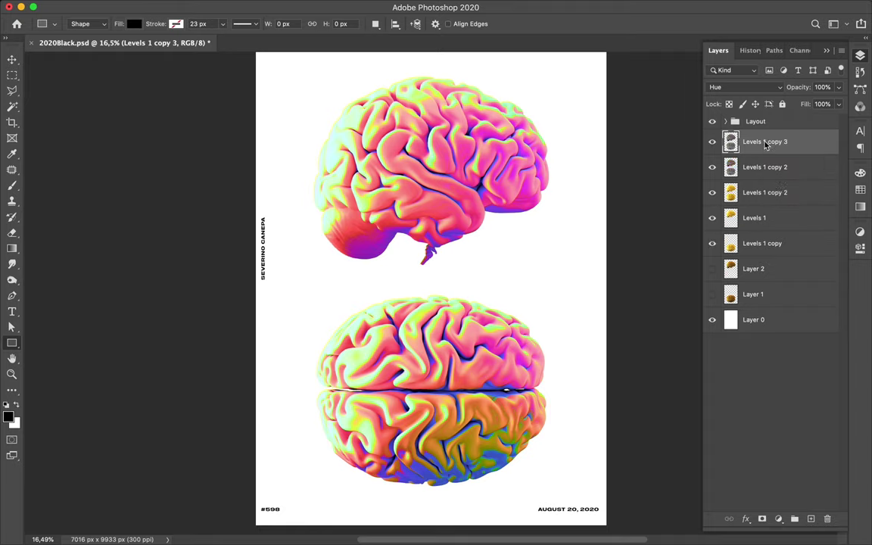
click(283, 7)
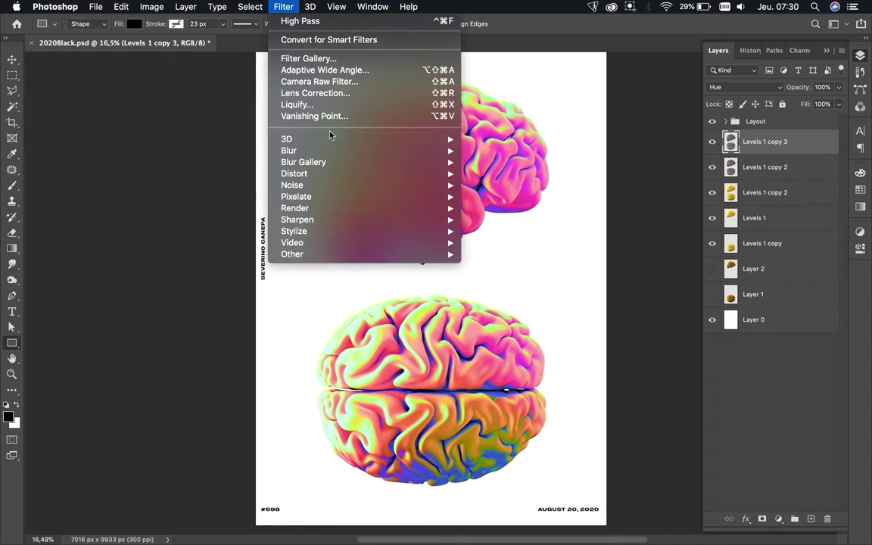
- Soften the duplicate brain layer with a 30.3-pixel Gaussian Blur, then delete the blurred layer
mouse_move(335, 151)
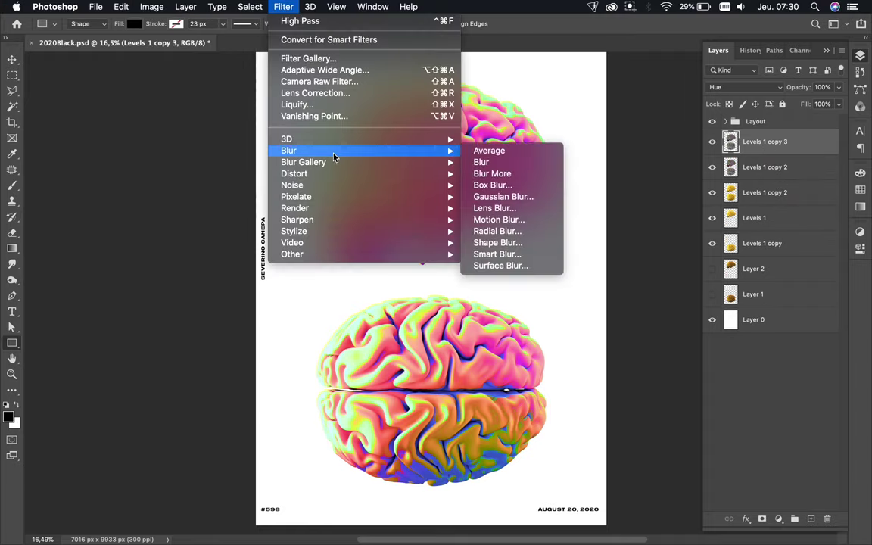
click(473, 197)
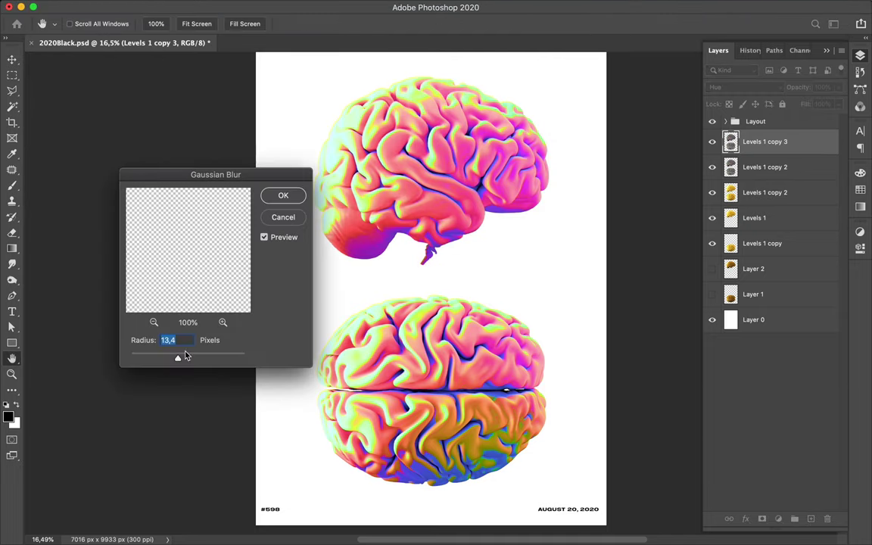
drag(177, 361, 212, 363)
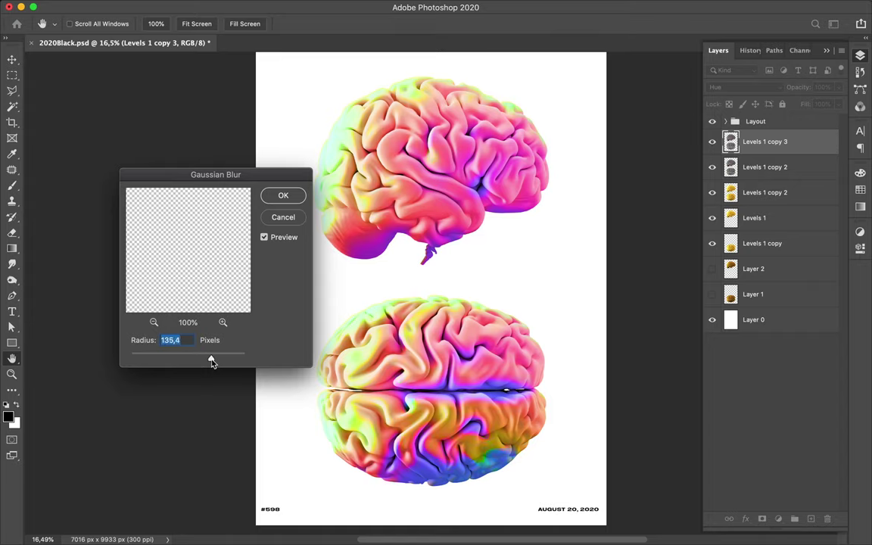
drag(212, 362, 222, 364)
drag(220, 361, 185, 359)
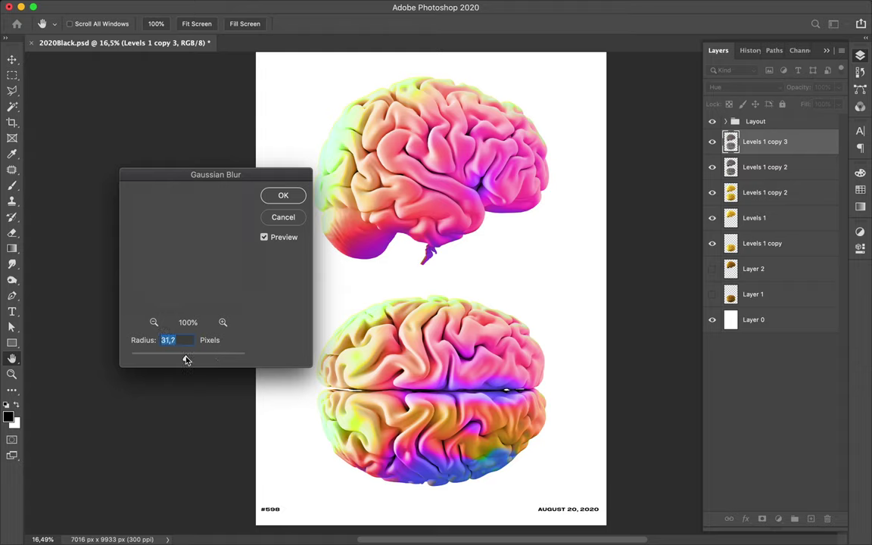
click(285, 199)
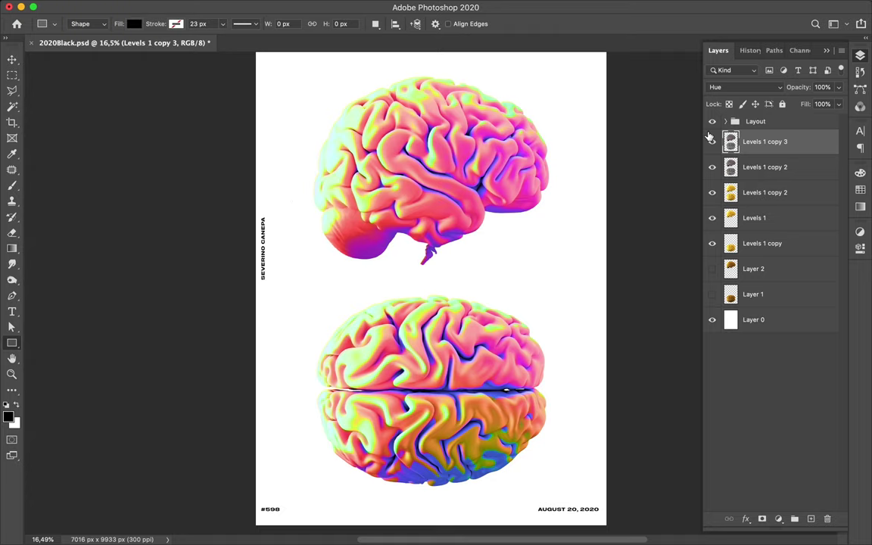
key(Delete)
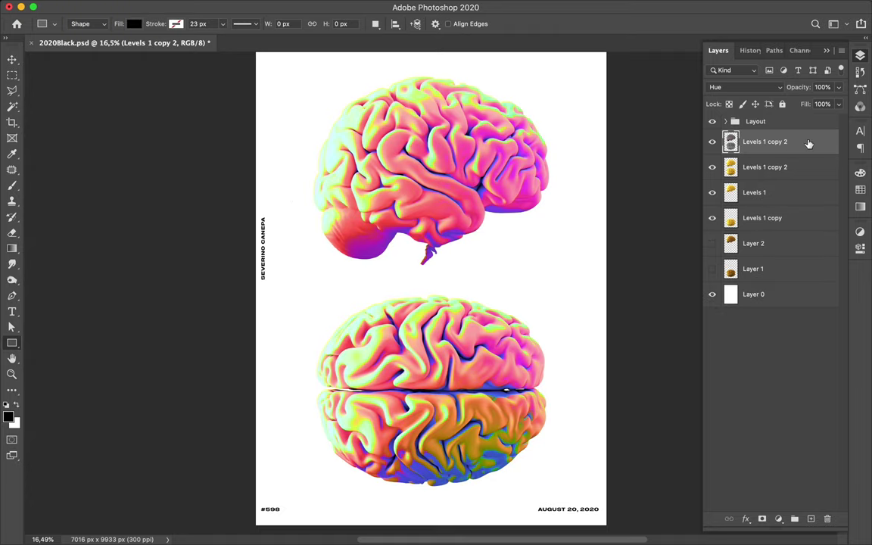
- Sample the blue from the underside of the lower brain with the Eyedropper
scroll(503, 218, up, 5)
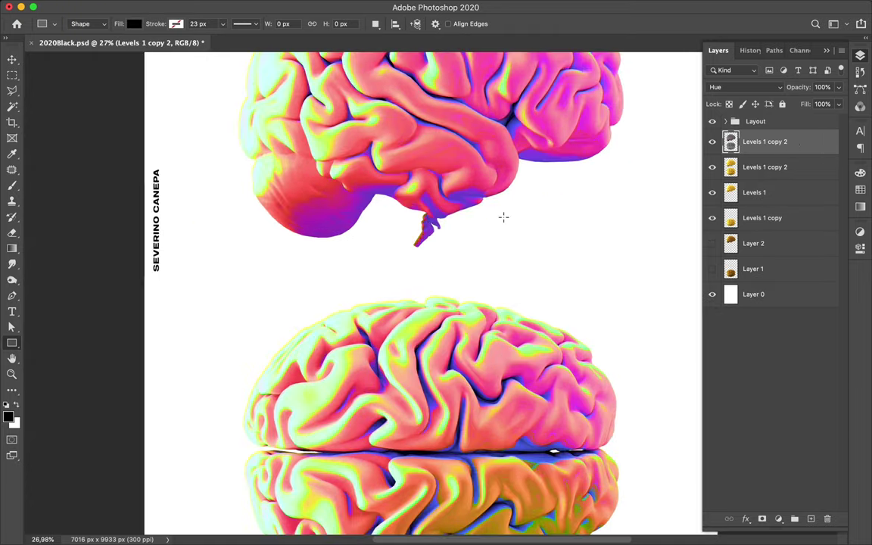
key(i)
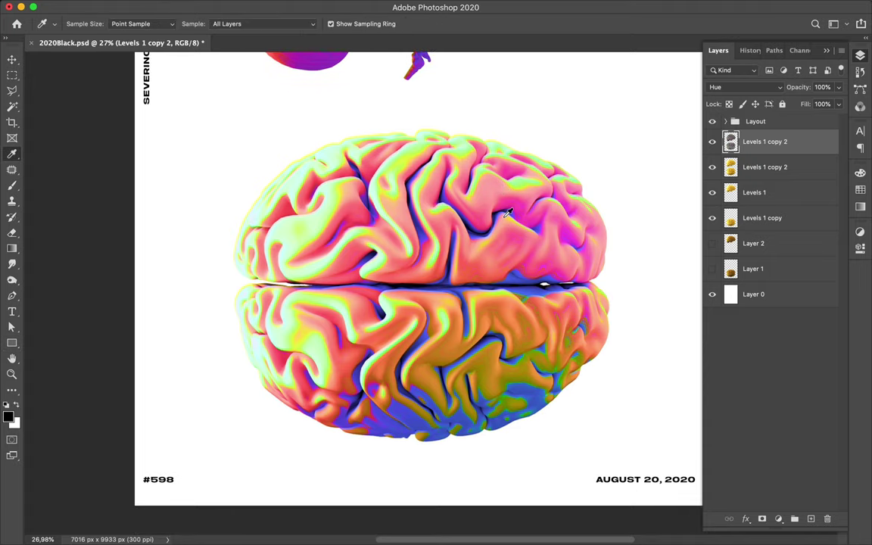
click(415, 415)
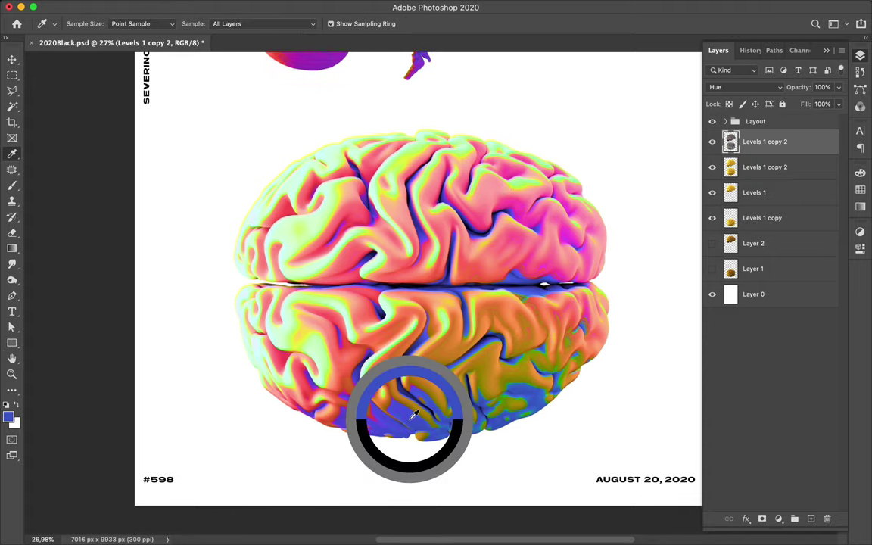
- Sample orange-brown, pink and yellow tones across the top-view brain
click(433, 389)
drag(433, 389, 350, 267)
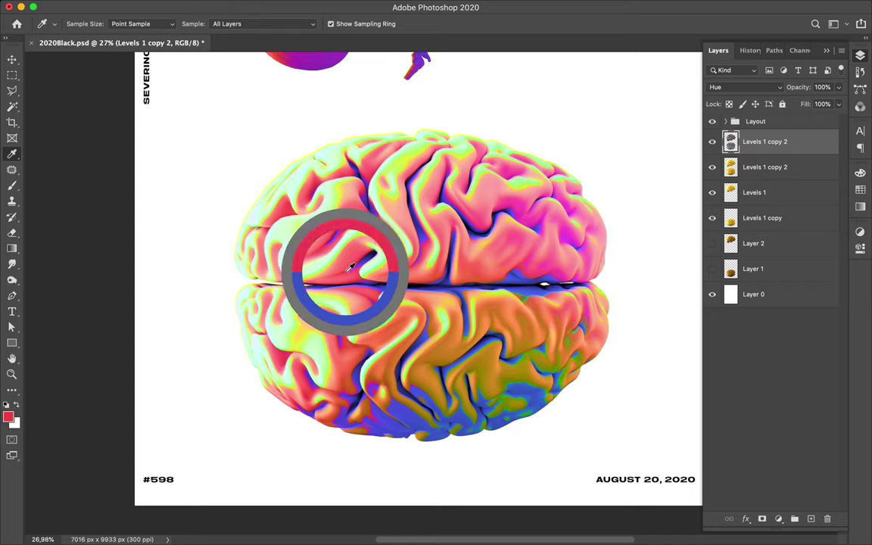
drag(350, 267, 350, 266)
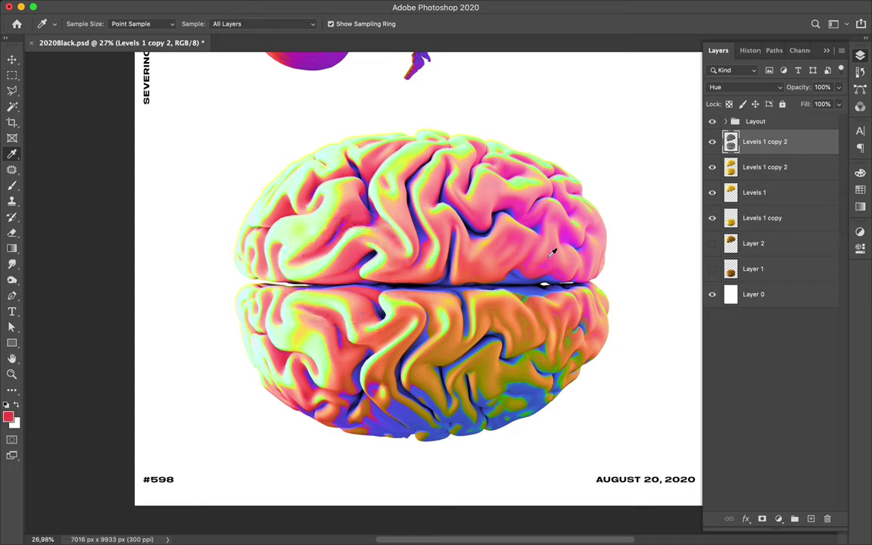
drag(478, 235, 538, 260)
drag(573, 290, 454, 138)
- Sample pink and blue tones across the side-view brain
scroll(346, 241, up, 5)
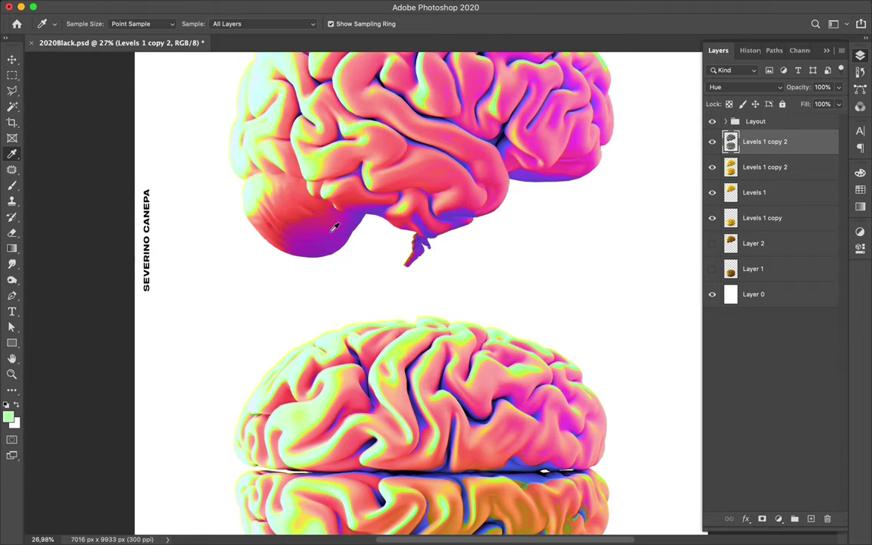
scroll(436, 212, up, 3)
click(459, 193)
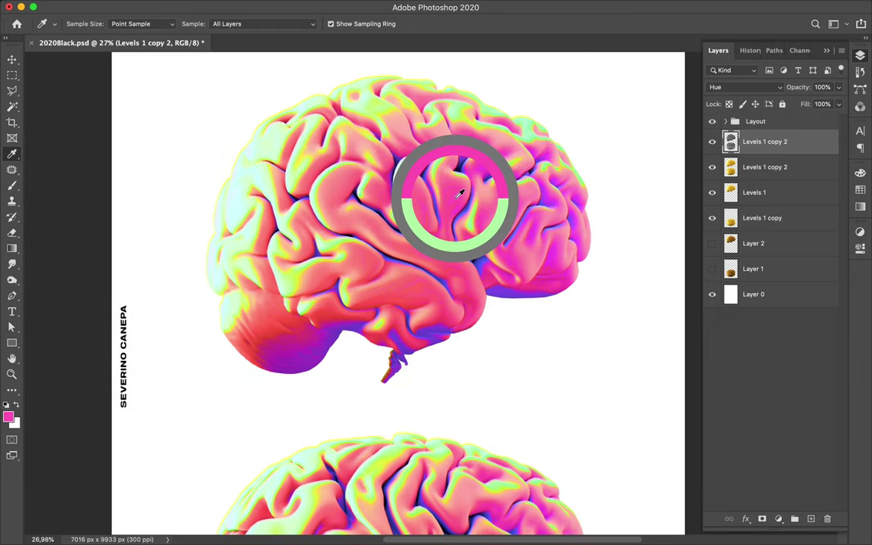
drag(459, 193, 454, 197)
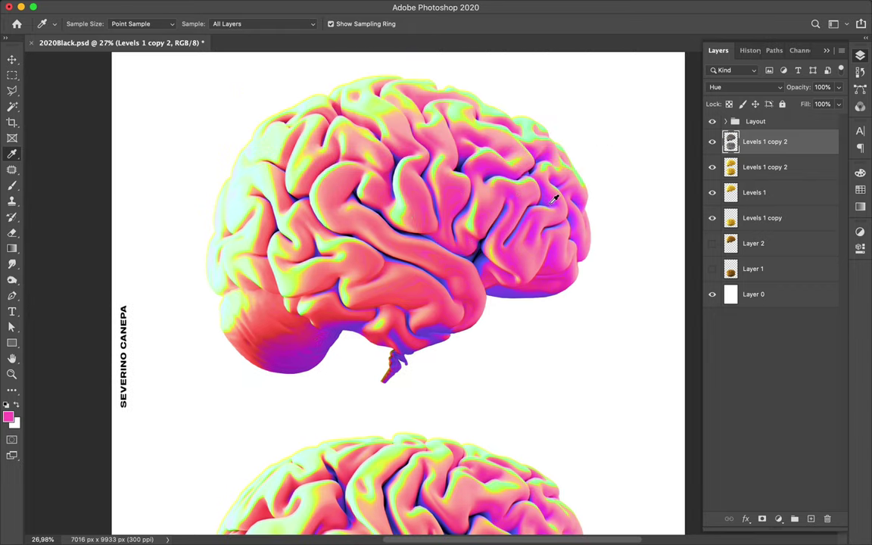
drag(509, 282, 360, 389)
scroll(360, 390, down, 3)
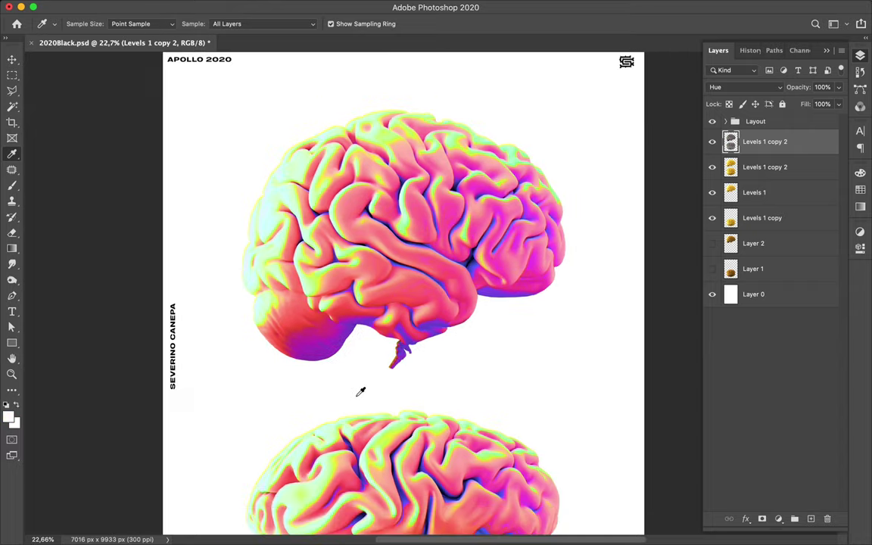
scroll(361, 390, down, 2)
- Draw a rectangle covering the whole poster just above Layer 0
key(u)
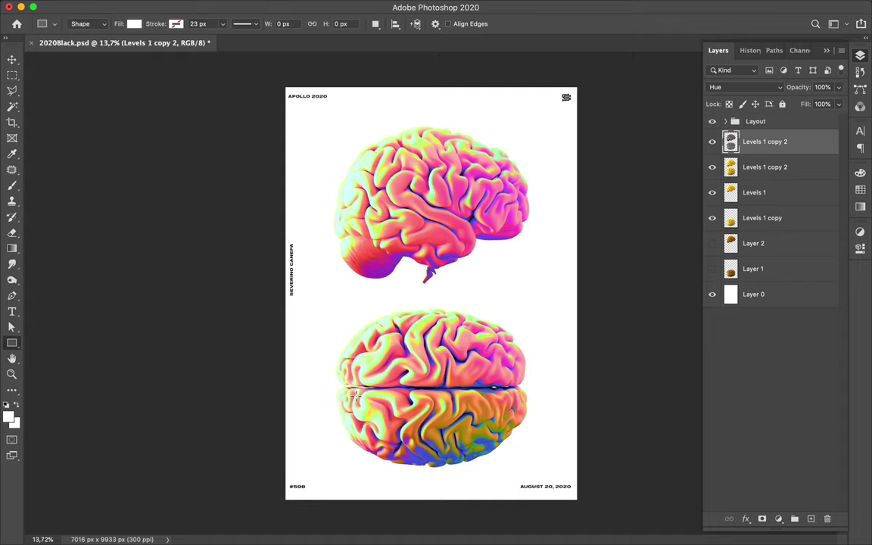
click(769, 295)
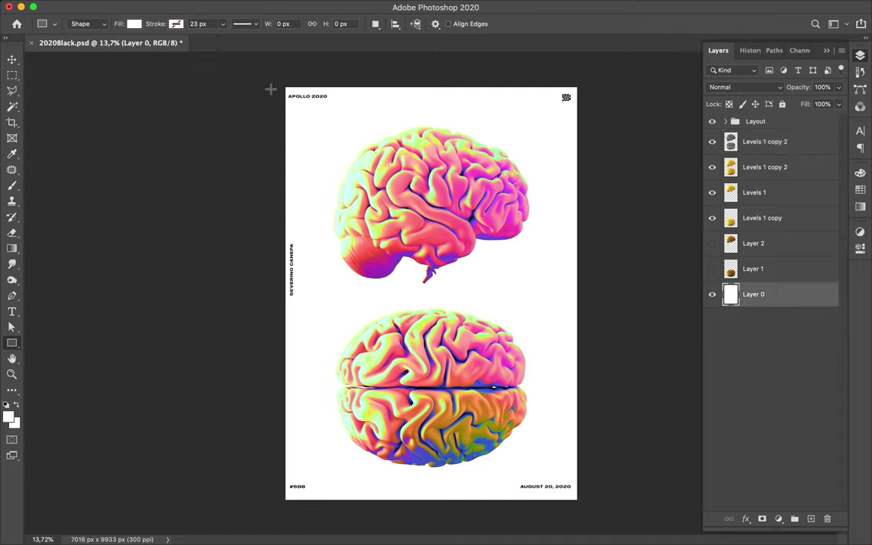
drag(295, 103, 580, 502)
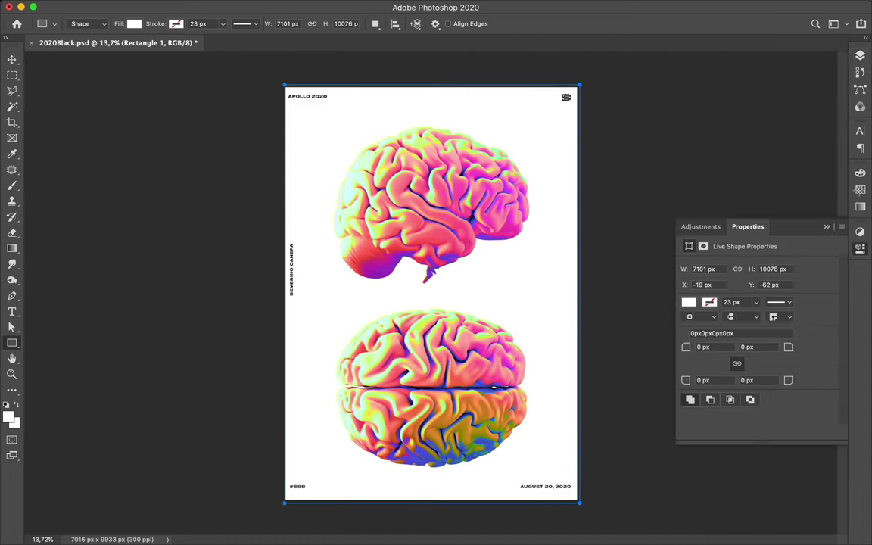
- Try blue, pink, green and magenta swatch fills on the rectangle, settling on red
click(860, 191)
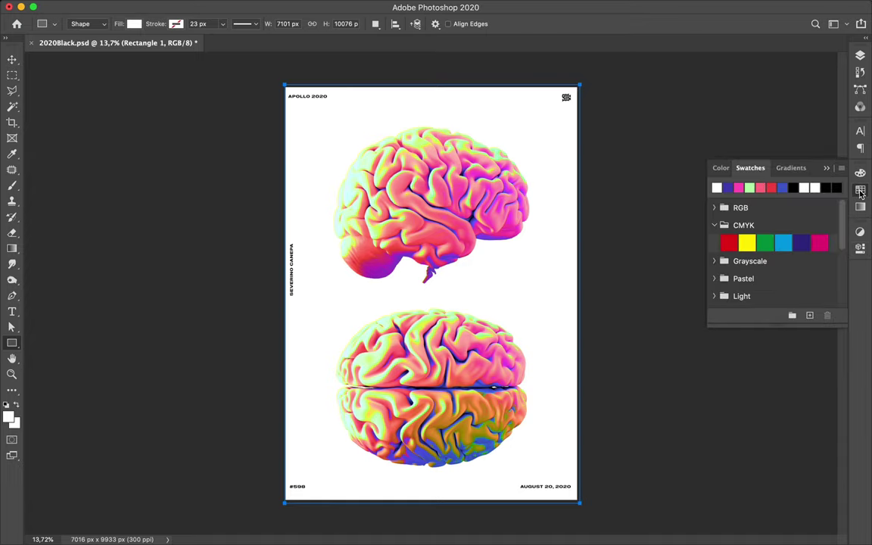
click(728, 187)
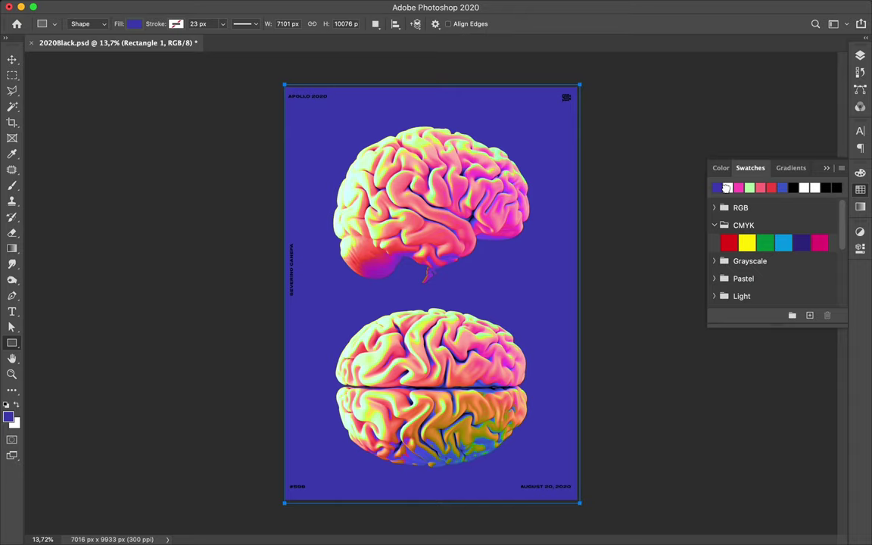
click(738, 188)
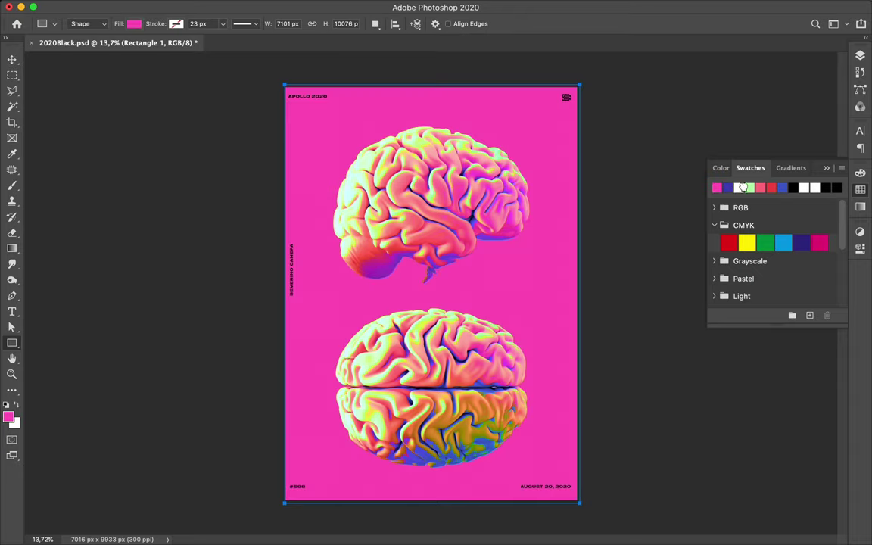
click(749, 188)
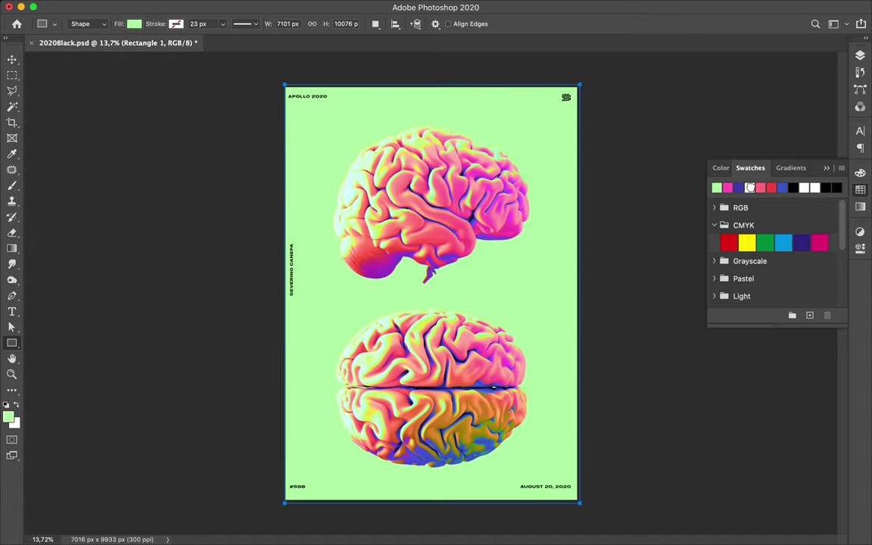
click(759, 188)
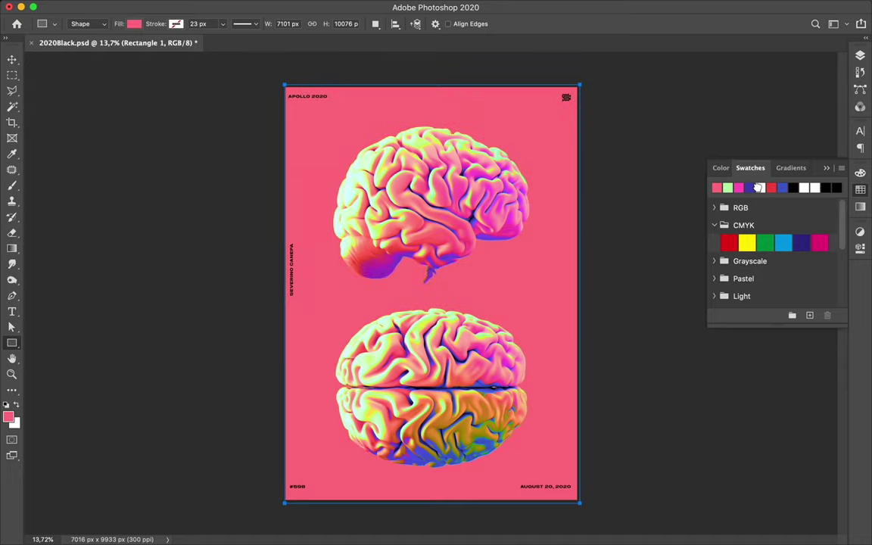
click(770, 187)
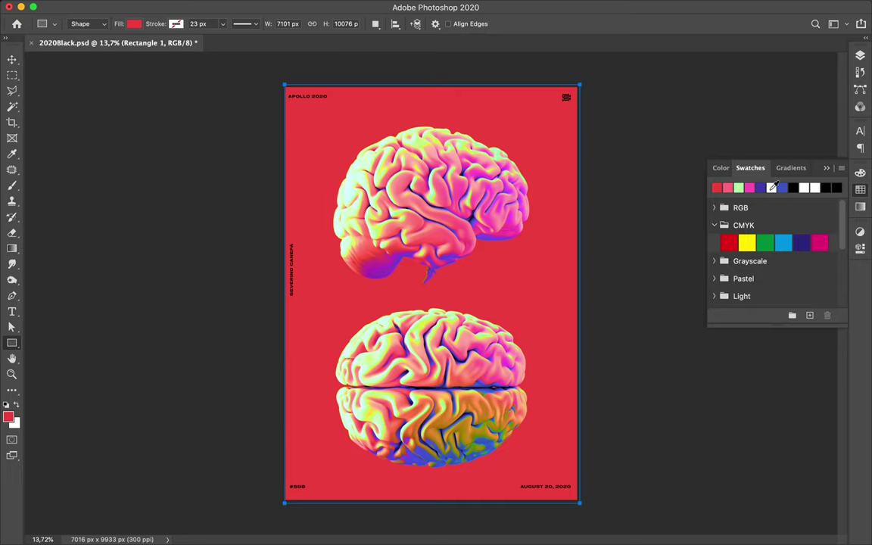
click(727, 188)
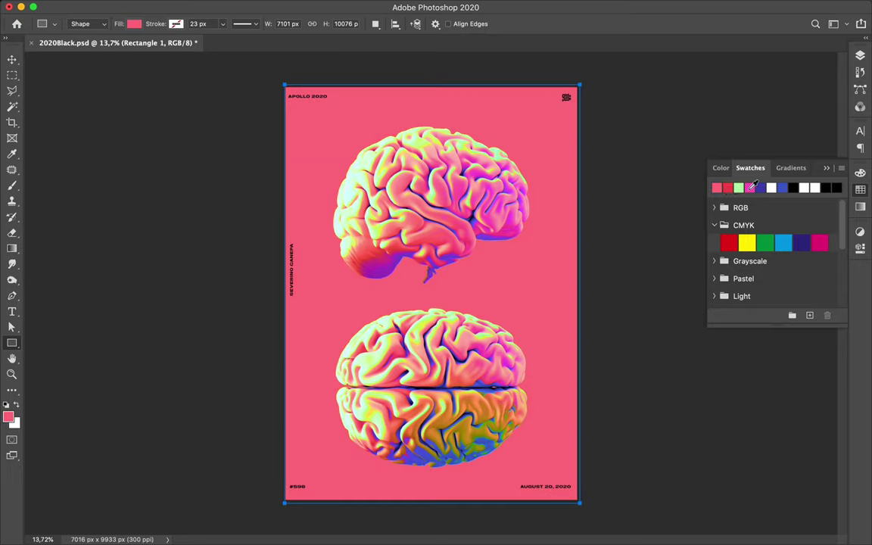
click(750, 187)
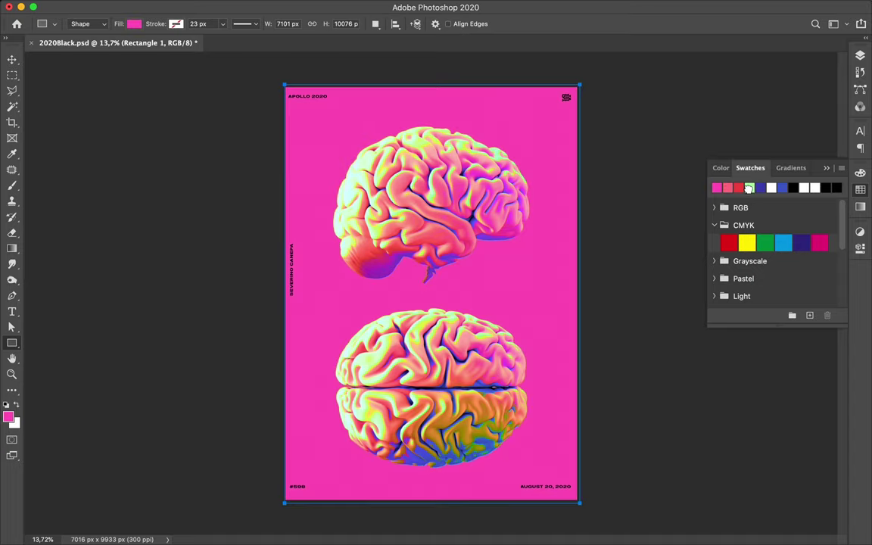
click(760, 188)
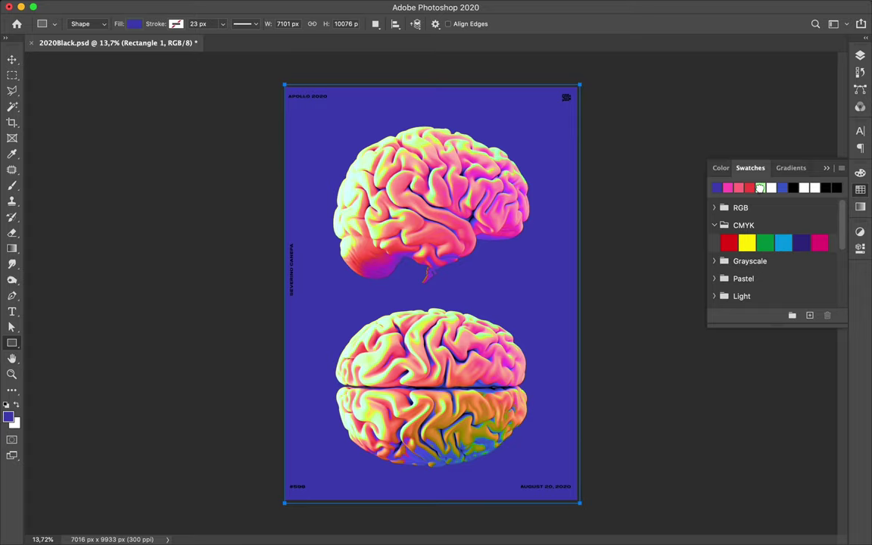
click(759, 188)
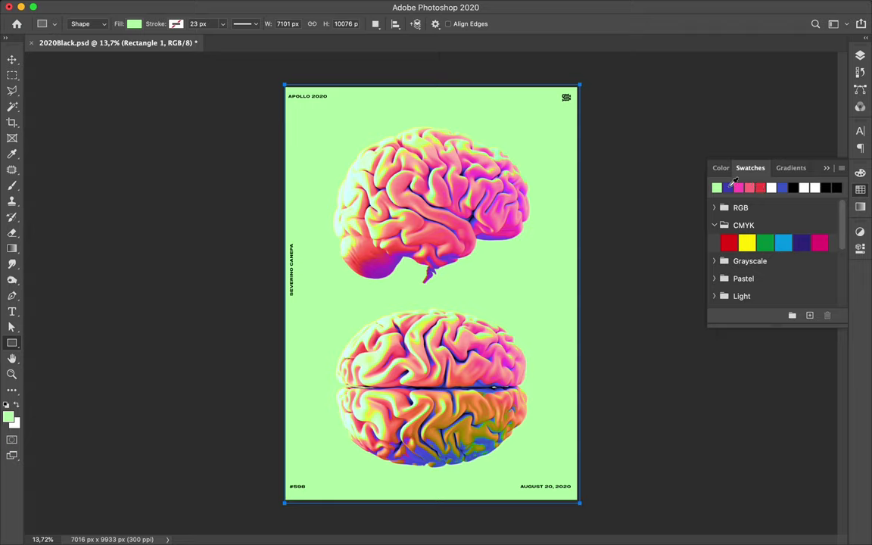
click(737, 188)
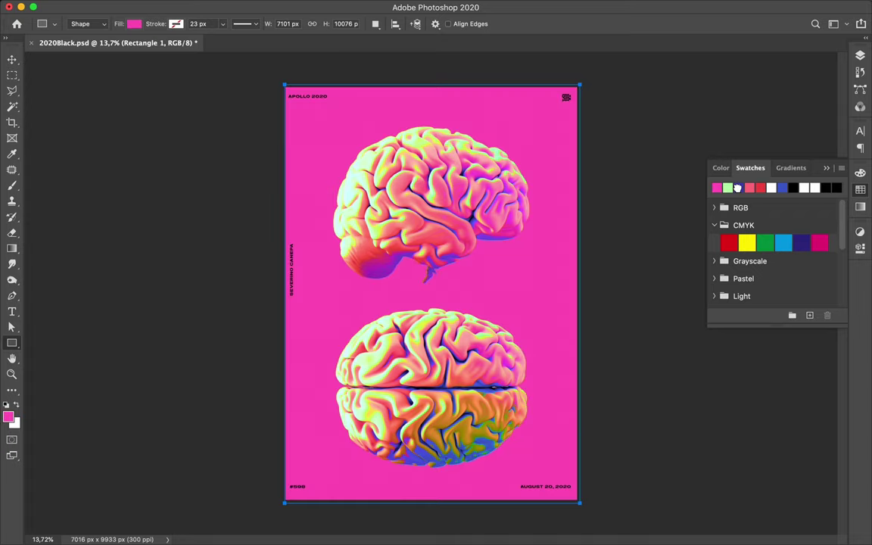
click(748, 187)
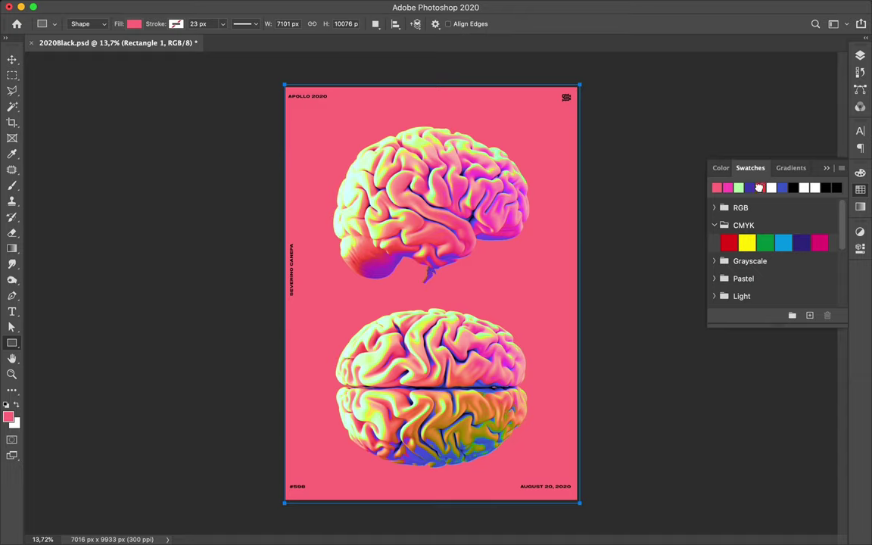
click(759, 188)
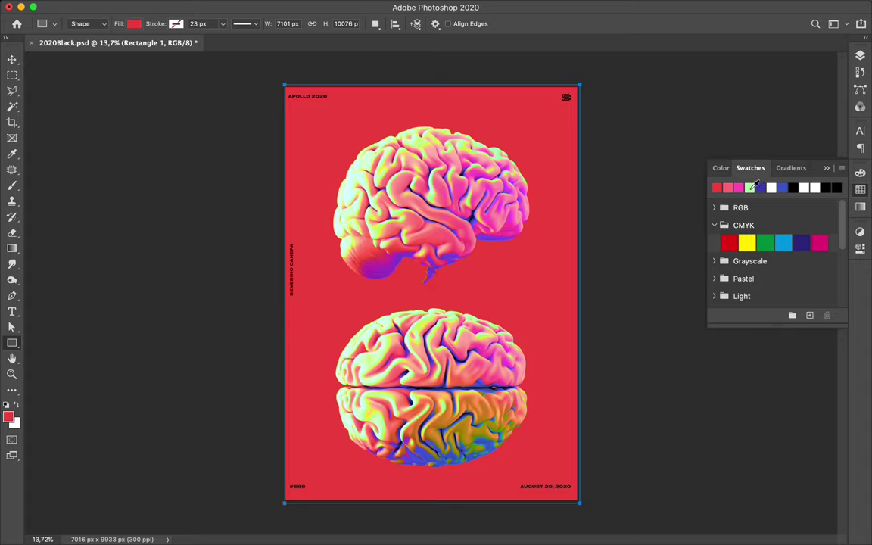
click(668, 199)
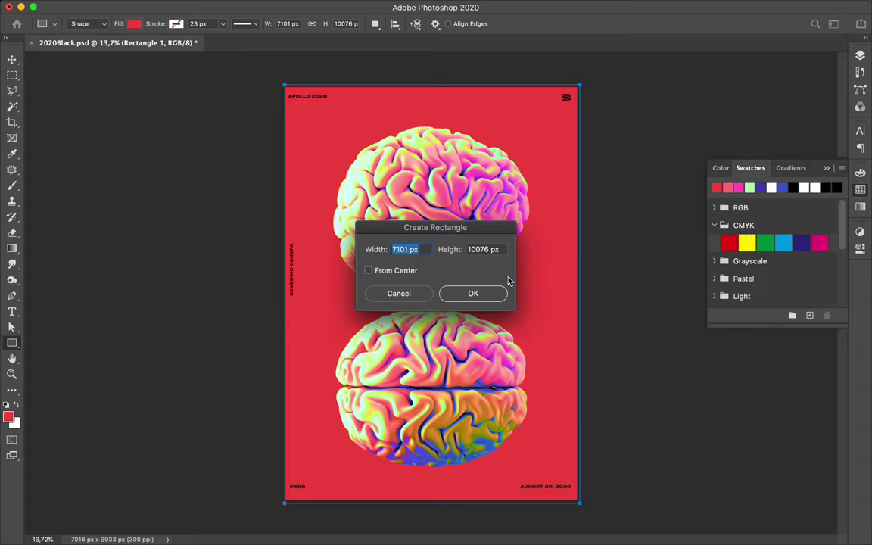
- Dismiss the rectangle prompt, pick text layers with the Auto-Select Move tool, then deselect all layers
click(484, 297)
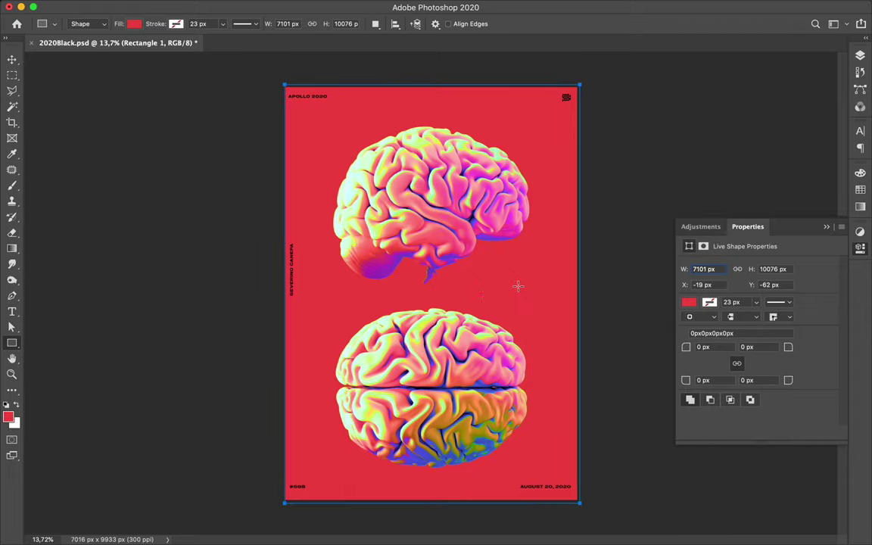
key(v)
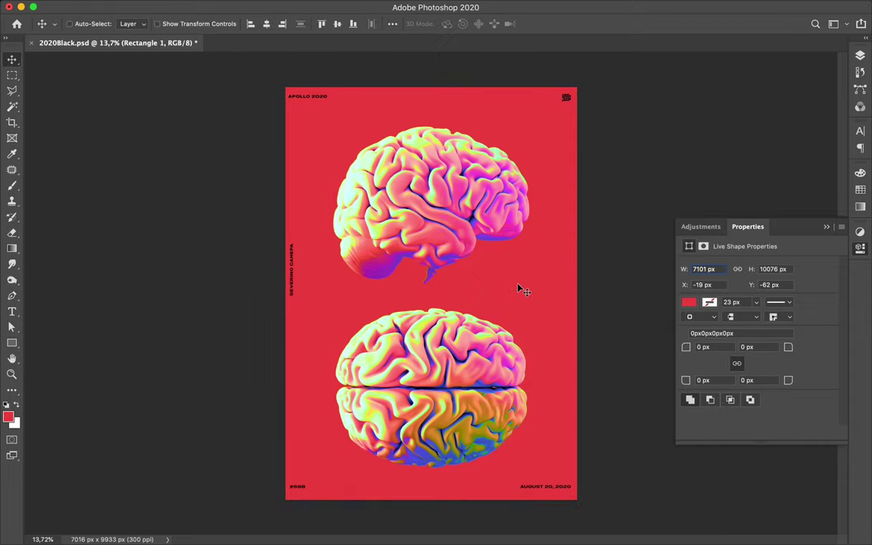
key(super)
key(super)
click(293, 285)
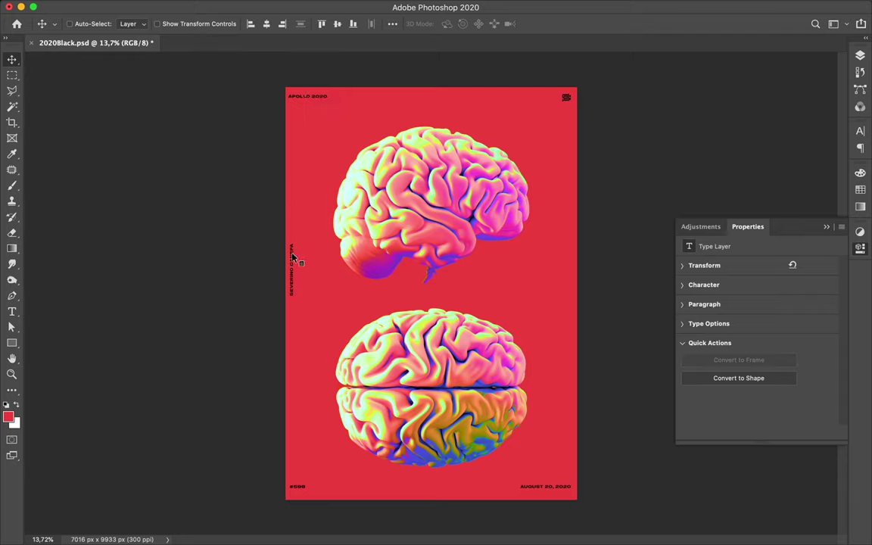
super+click(303, 492)
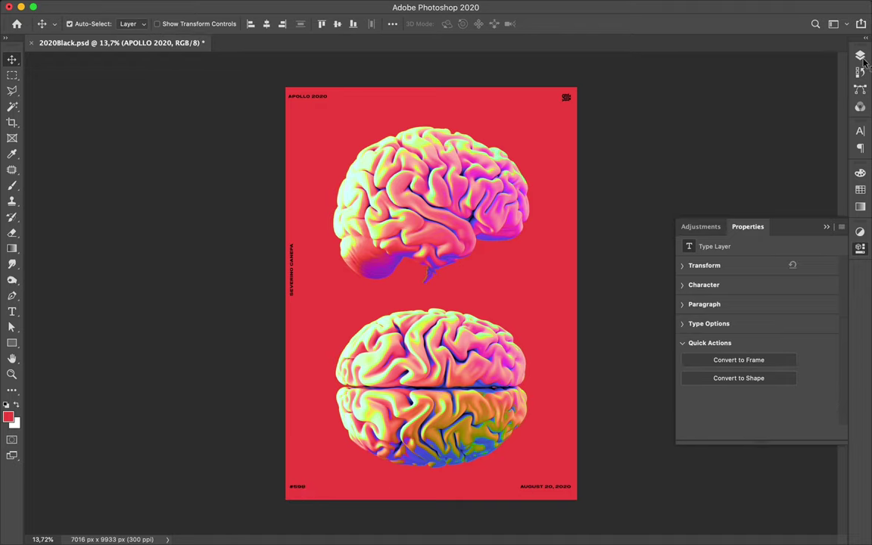
key(alt+super+a)
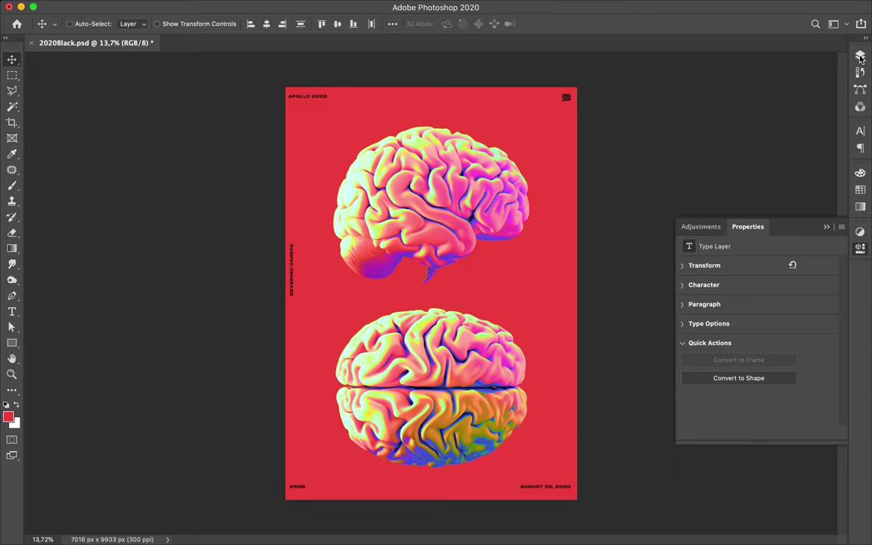
- Recolour the caption text dark blue #4343b4 via the Character panel's colour picker and swatches
click(860, 57)
click(861, 58)
click(861, 57)
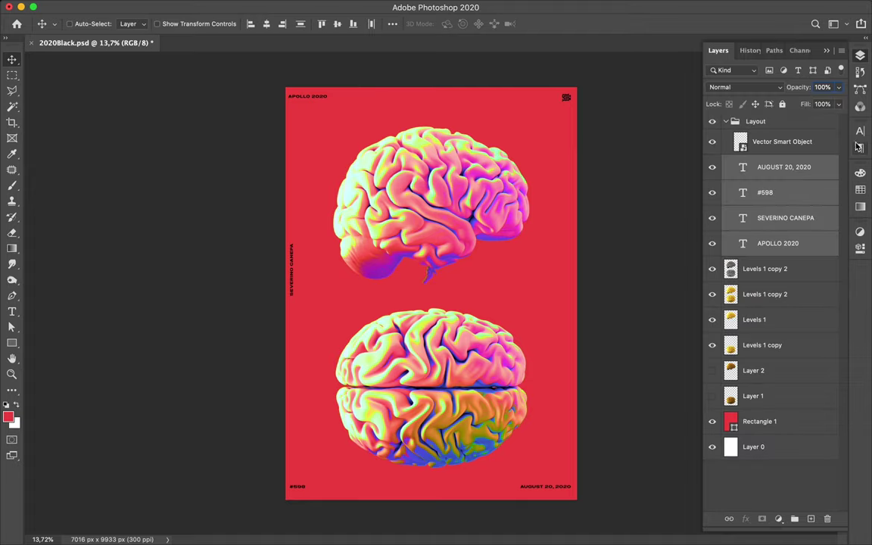
click(860, 130)
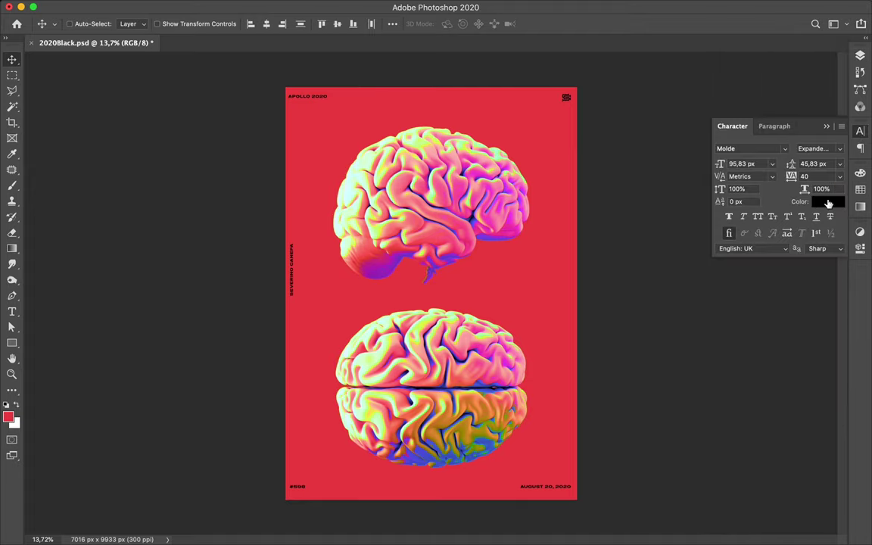
click(828, 202)
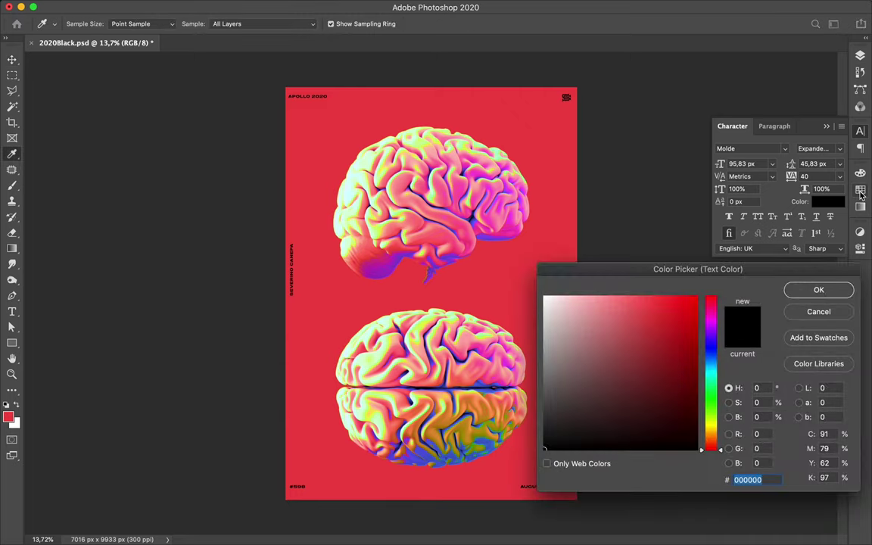
click(861, 191)
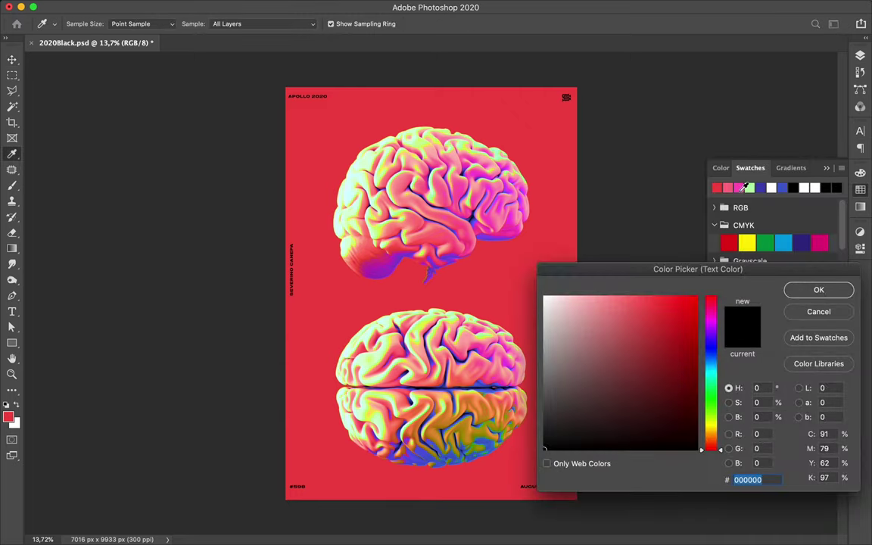
click(748, 188)
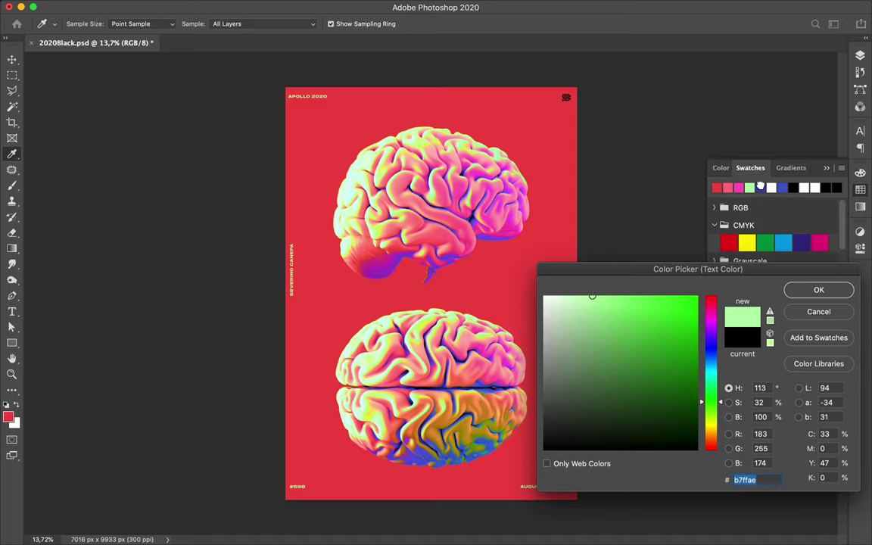
click(760, 187)
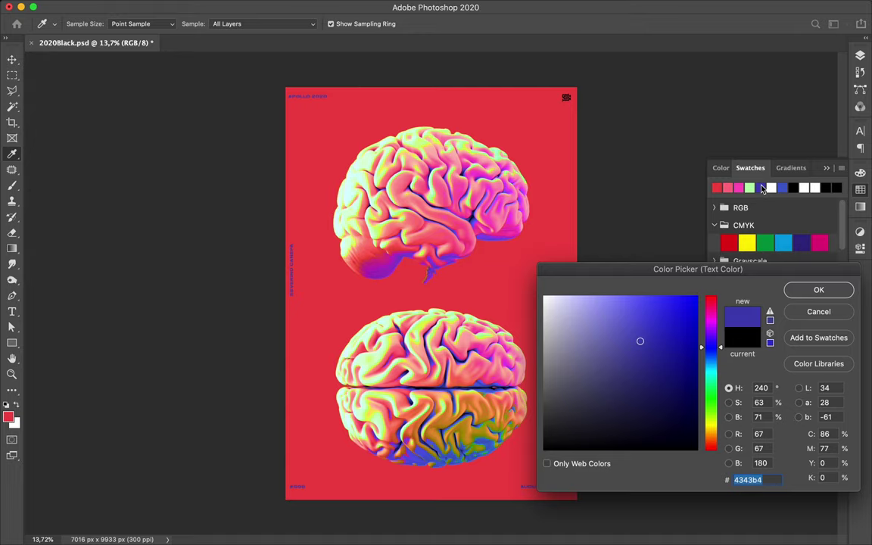
click(833, 294)
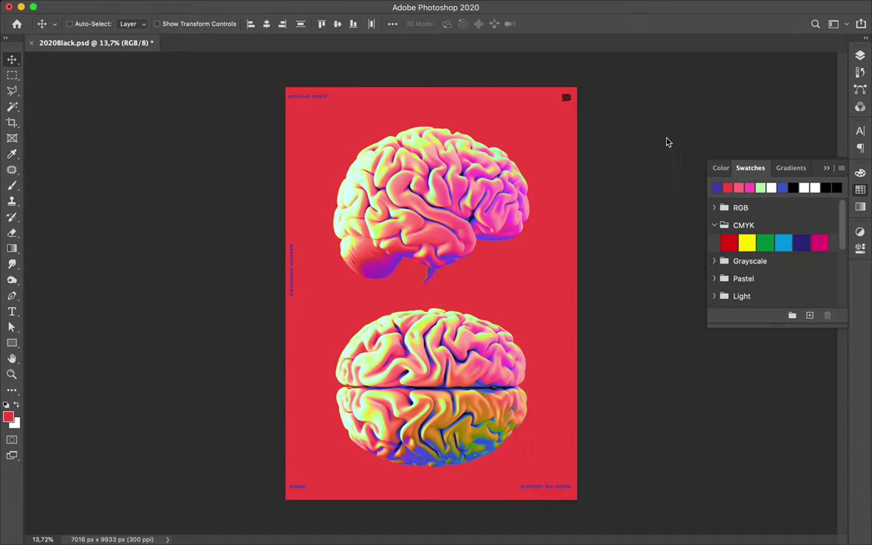
- Delete the white Layer 0 from the Layers panel
click(566, 98)
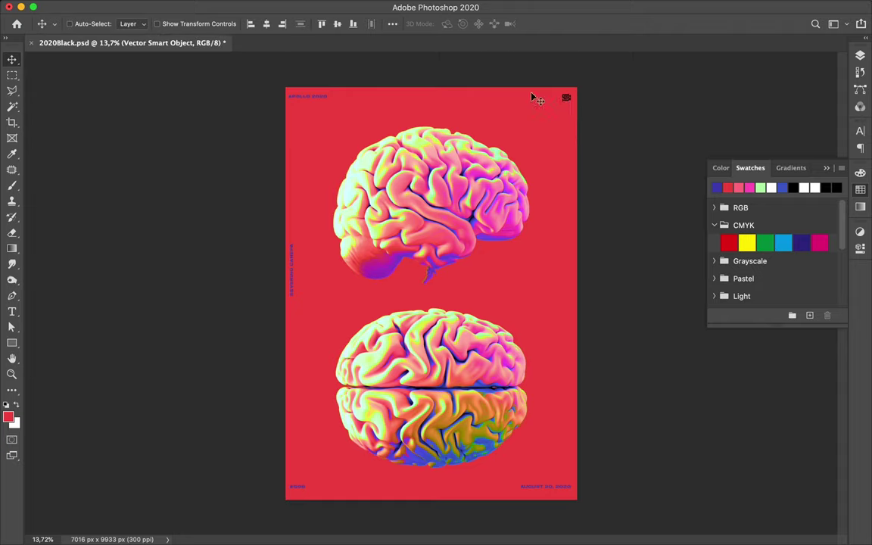
click(567, 98)
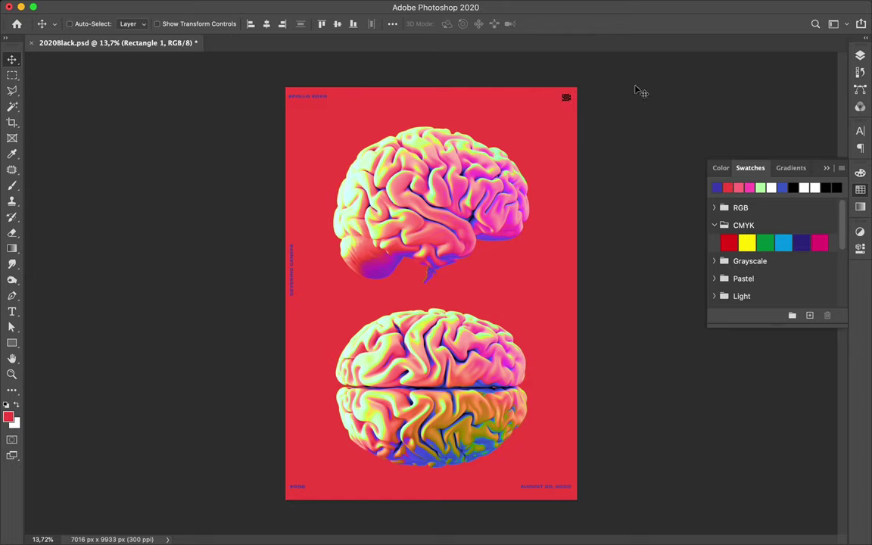
click(860, 56)
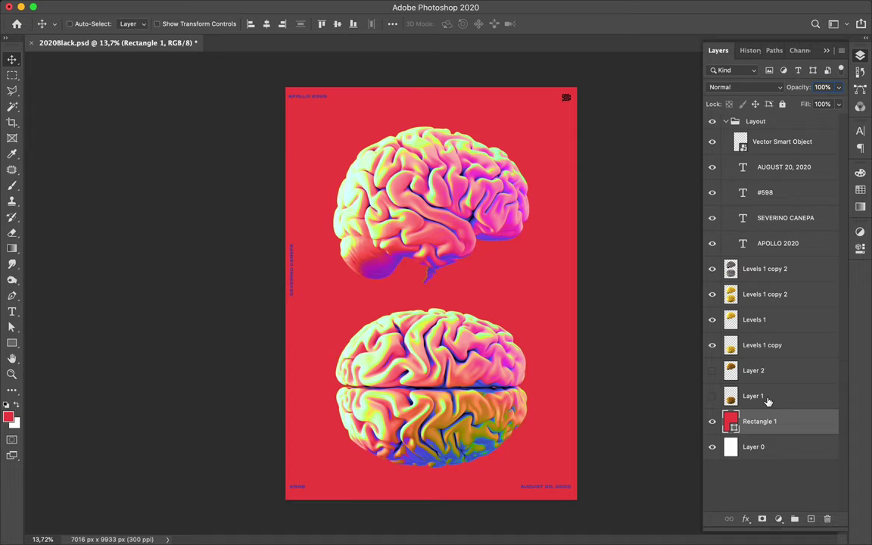
click(761, 448)
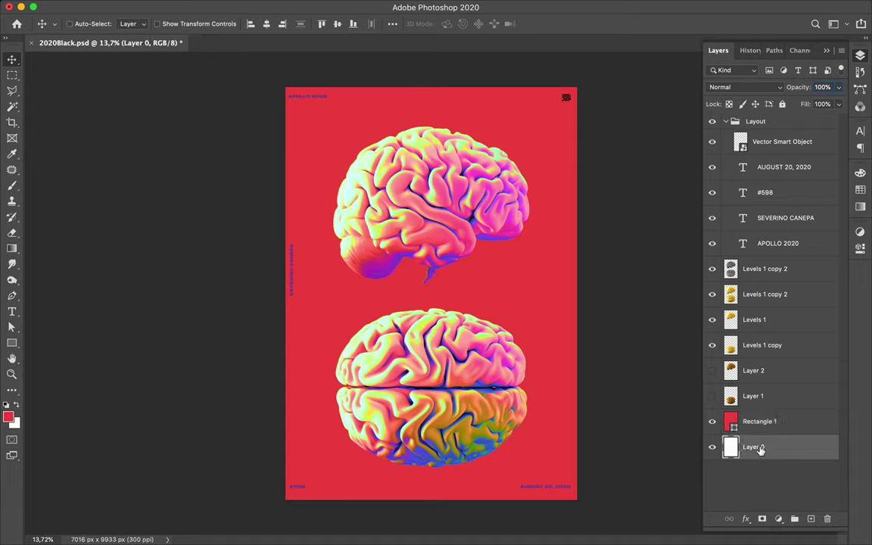
key(Delete)
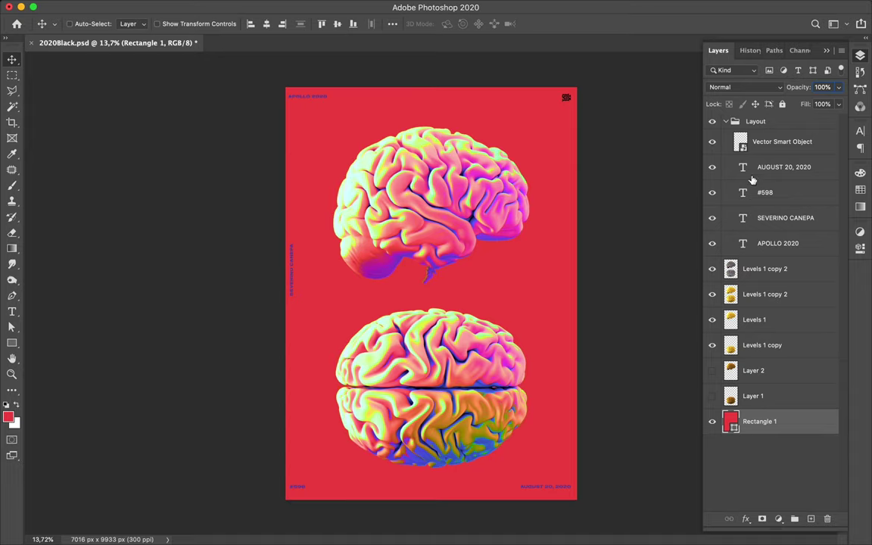
- Reselect the logo's Vector Smart Object layer and add a new empty layer above it
click(708, 143)
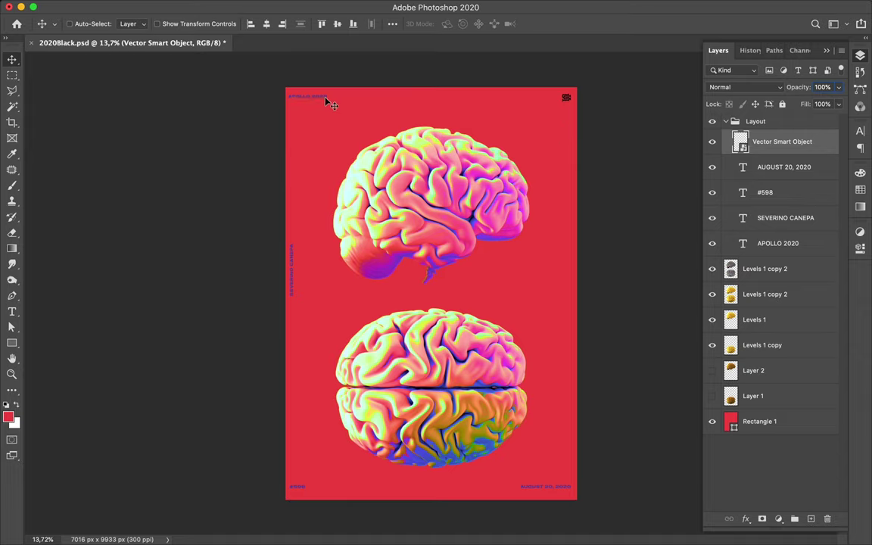
super+click(566, 100)
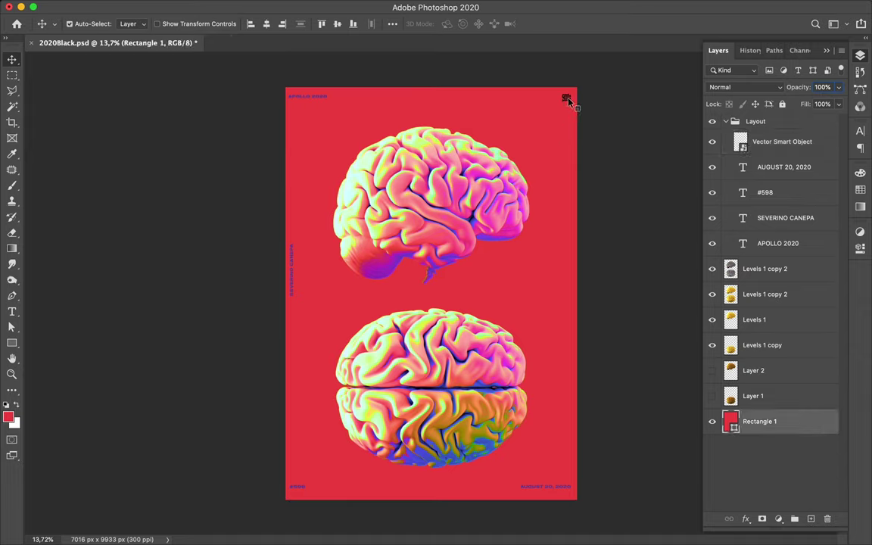
super+click(569, 100)
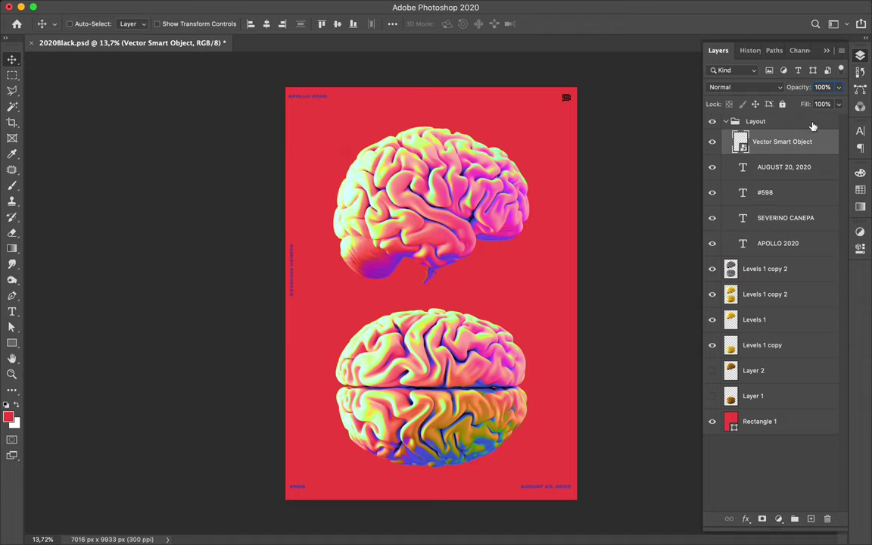
click(810, 519)
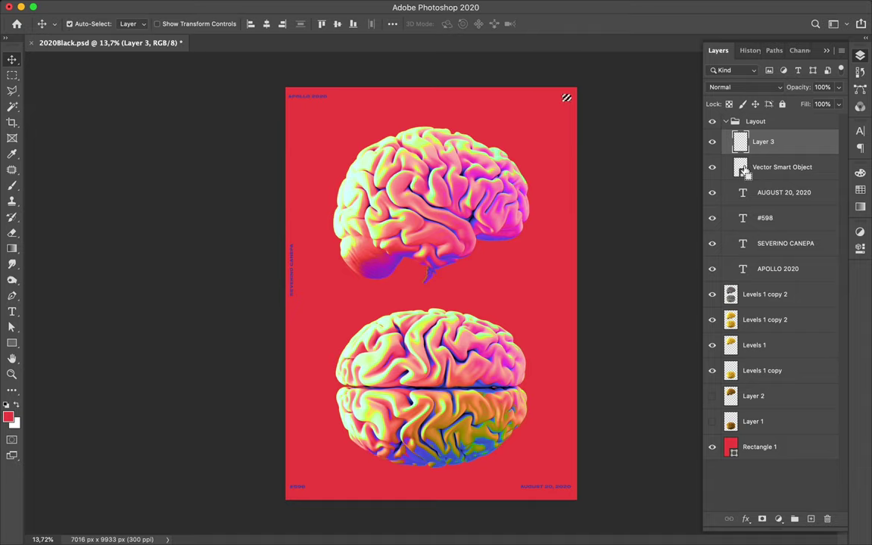
- Set the brush painting colour to blue from the Swatches panel
key(b)
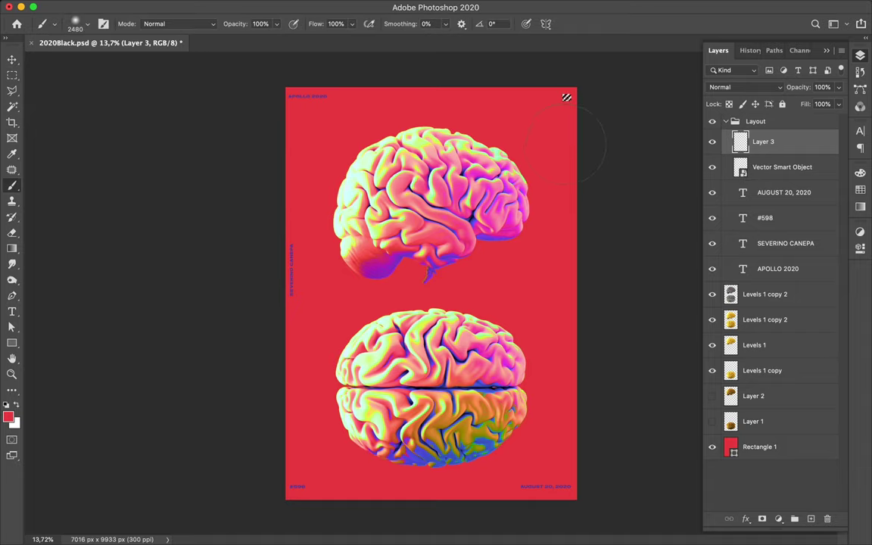
click(860, 189)
click(717, 188)
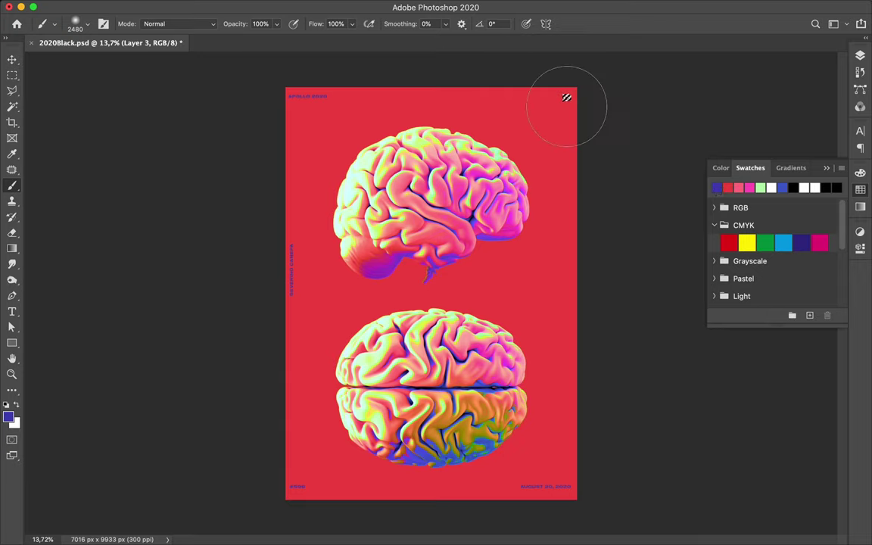
key(v)
key(m)
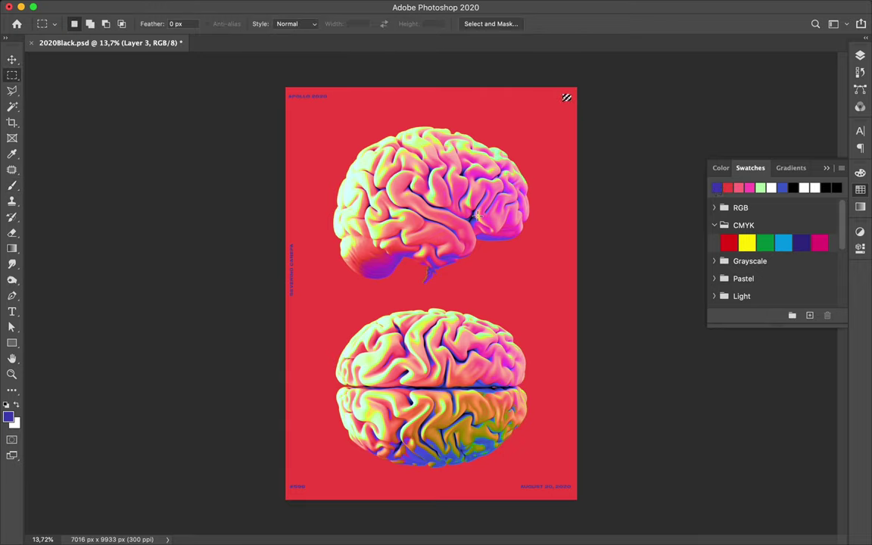
- Delete the original logo layer and collapse the Layout group
key(F7)
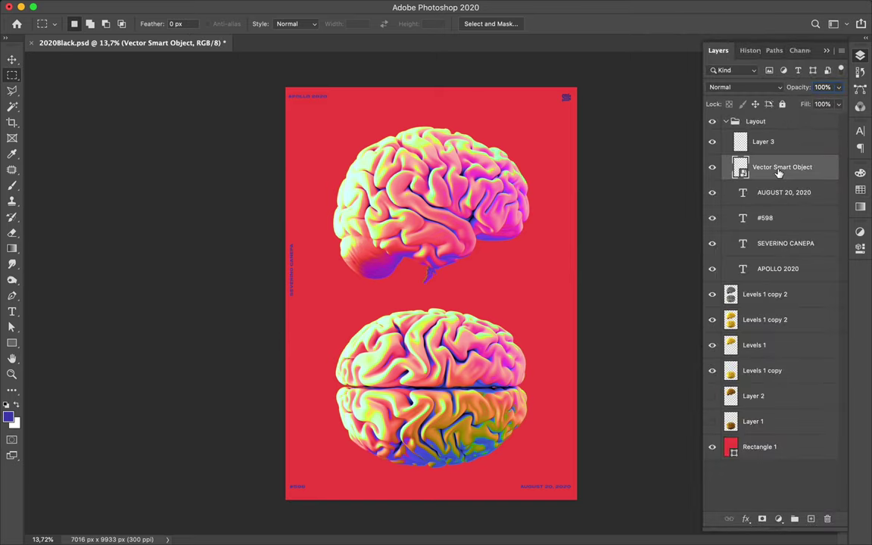
key(Delete)
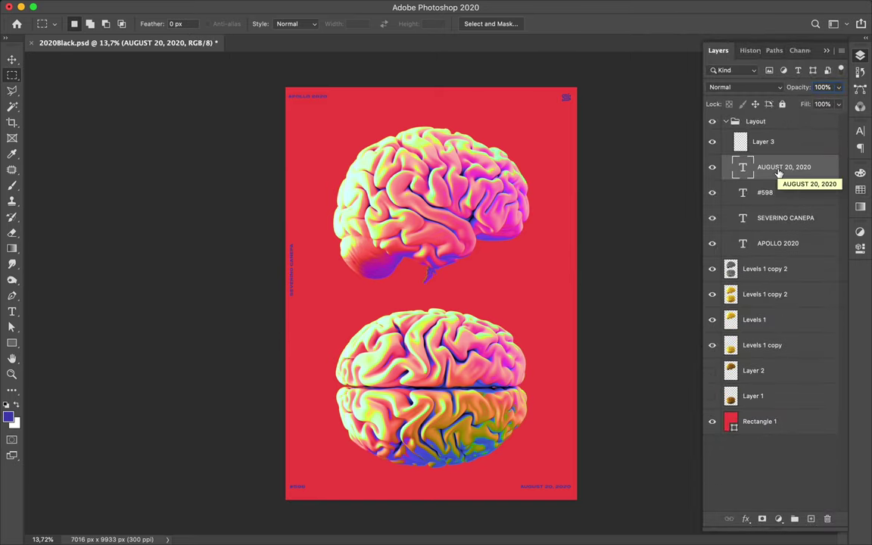
click(725, 122)
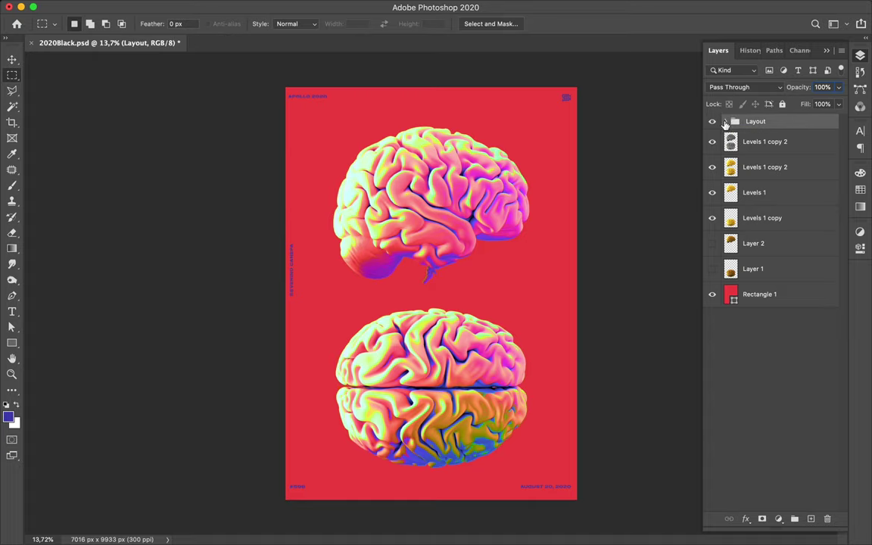
- Hide the Levels 1 and Levels 1 copy brain layers, keeping Levels 1 copy 2 visible
click(712, 167)
click(712, 192)
click(711, 218)
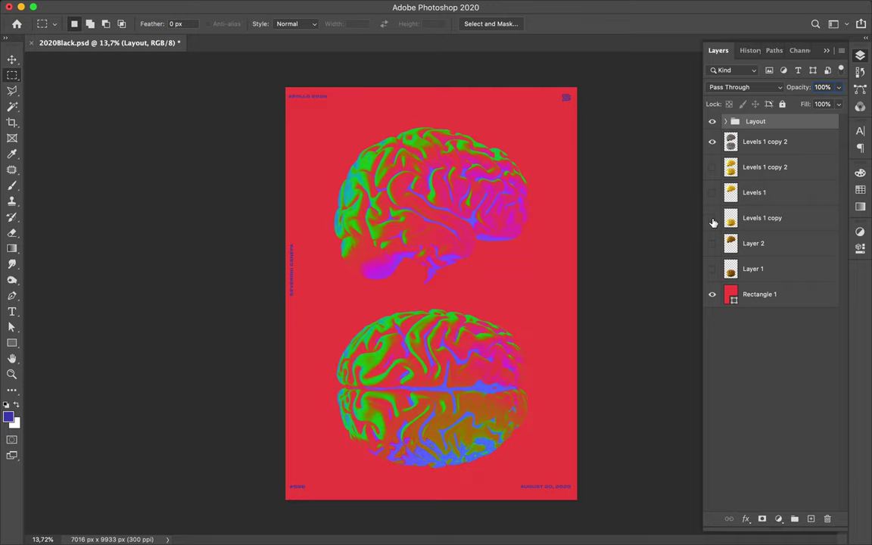
click(712, 168)
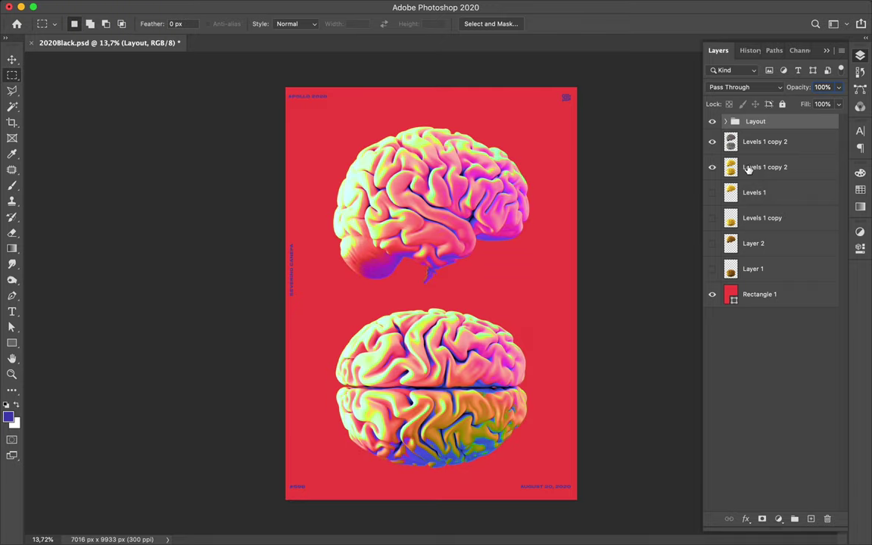
- Merge the two Levels 1 copy 2 layers, then restore them as separate layers
click(767, 142)
shift+click(767, 167)
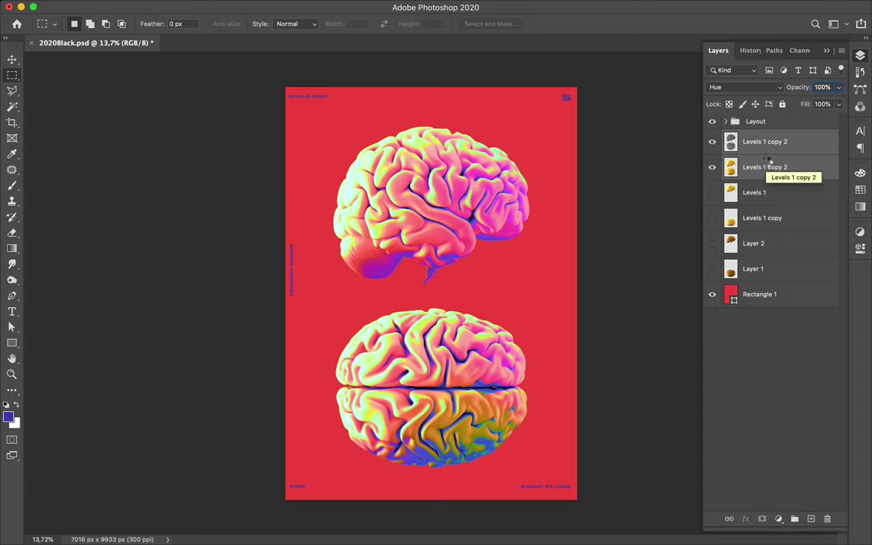
key(ctrl+e)
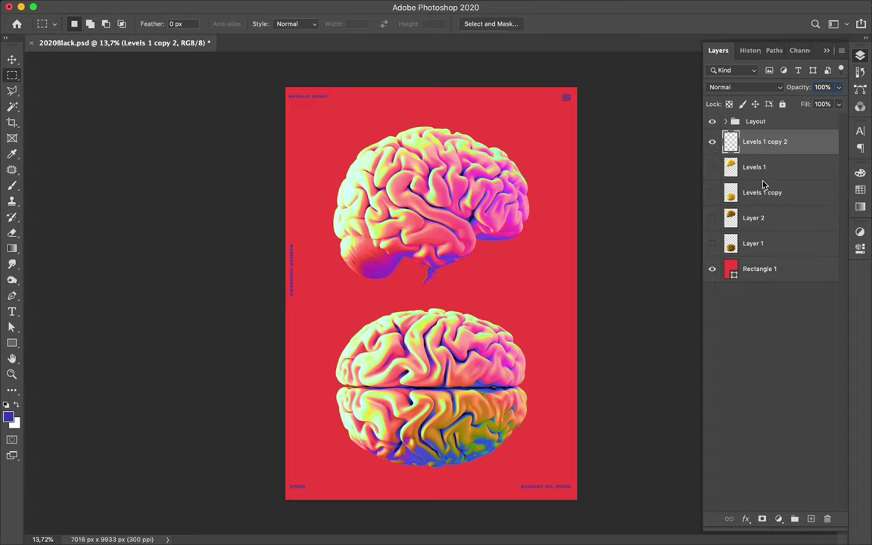
drag(761, 175, 762, 207)
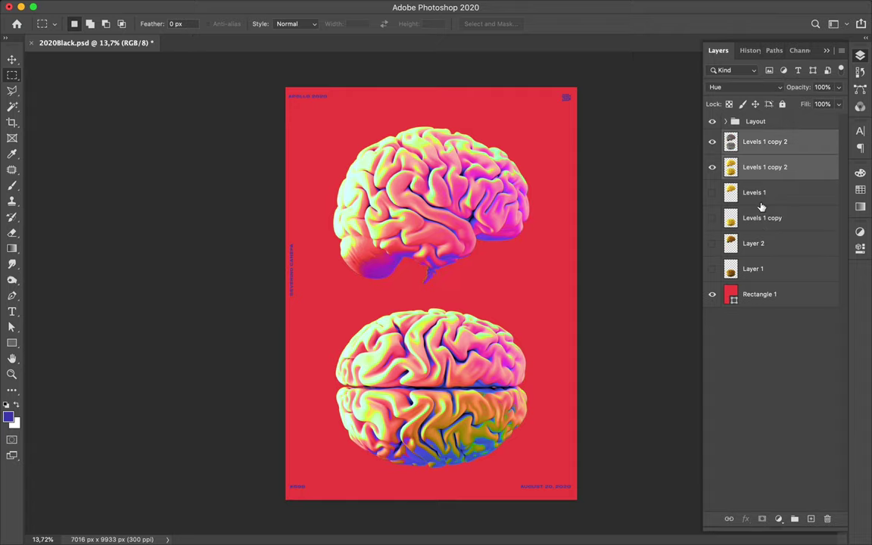
click(757, 144)
scroll(488, 217, up, 5)
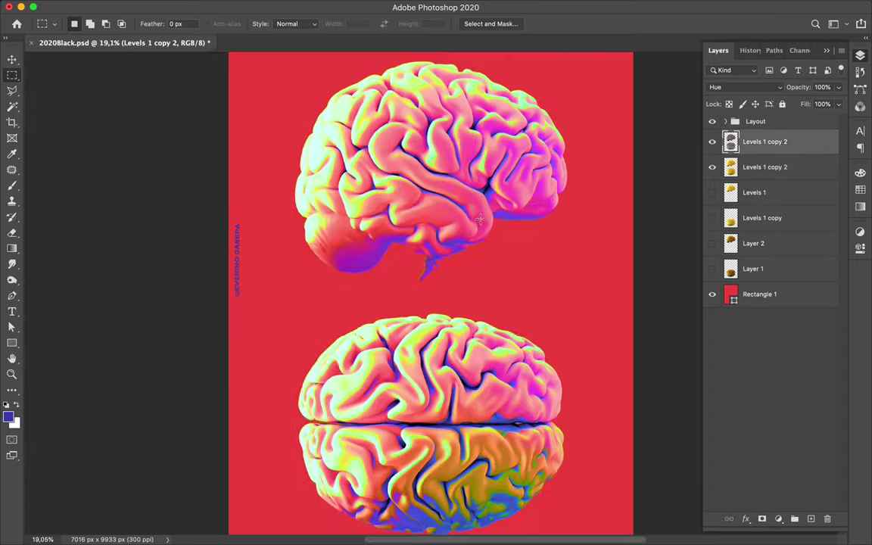
- Align both Levels 1 copy 2 brain layers to the canvas's vertical centre
scroll(480, 219, up, 2)
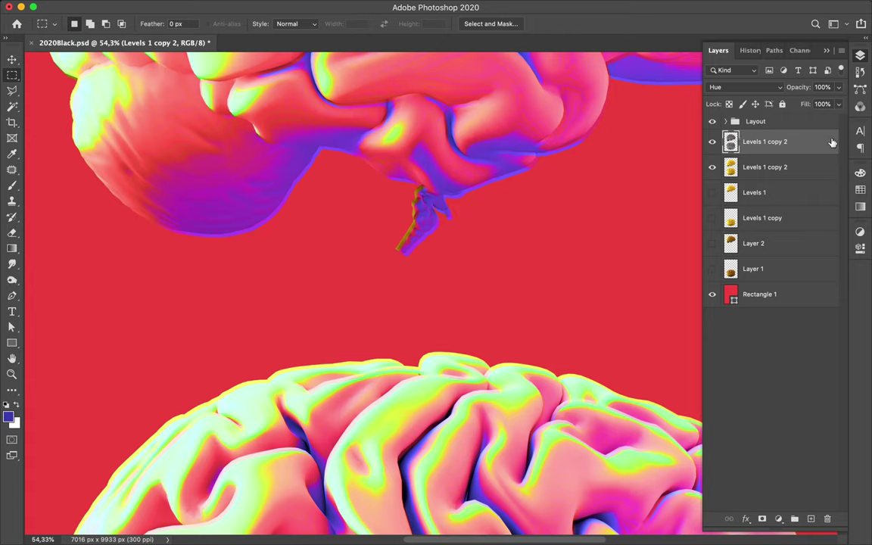
shift+click(757, 167)
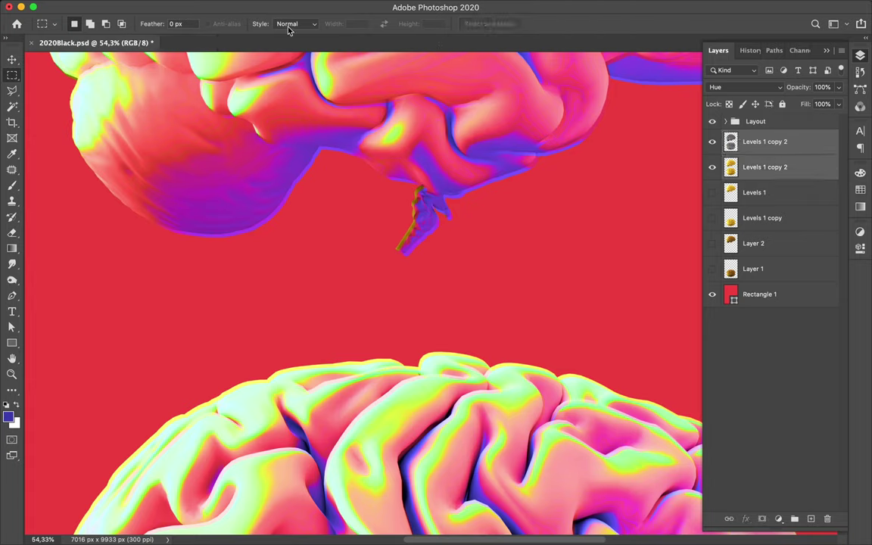
key(v)
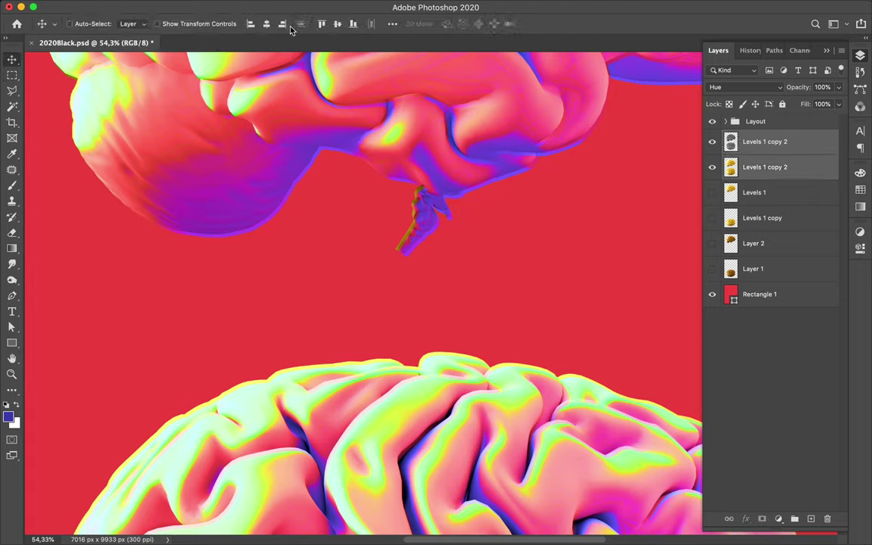
click(391, 24)
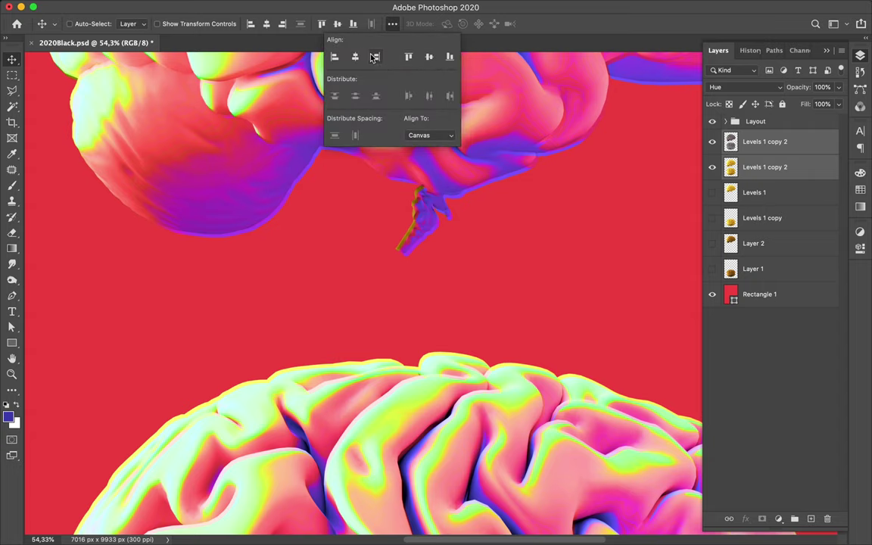
click(430, 57)
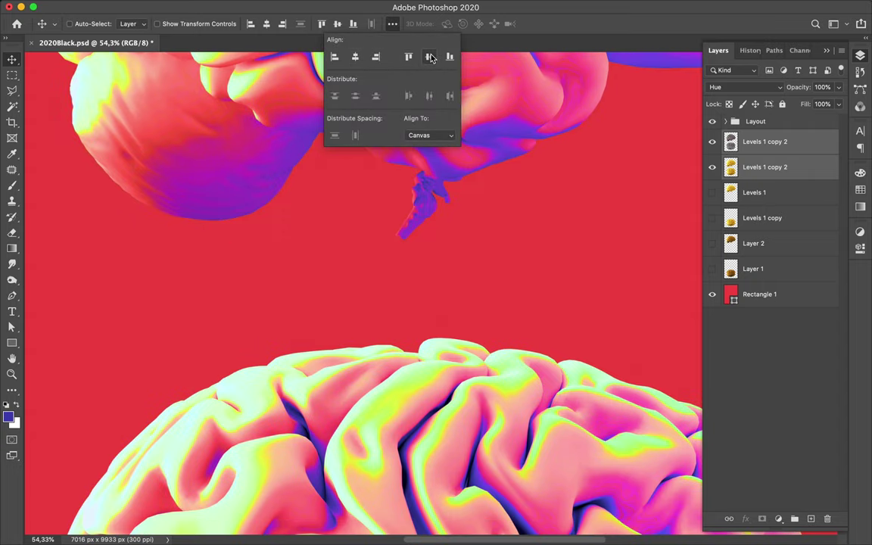
click(767, 157)
click(768, 157)
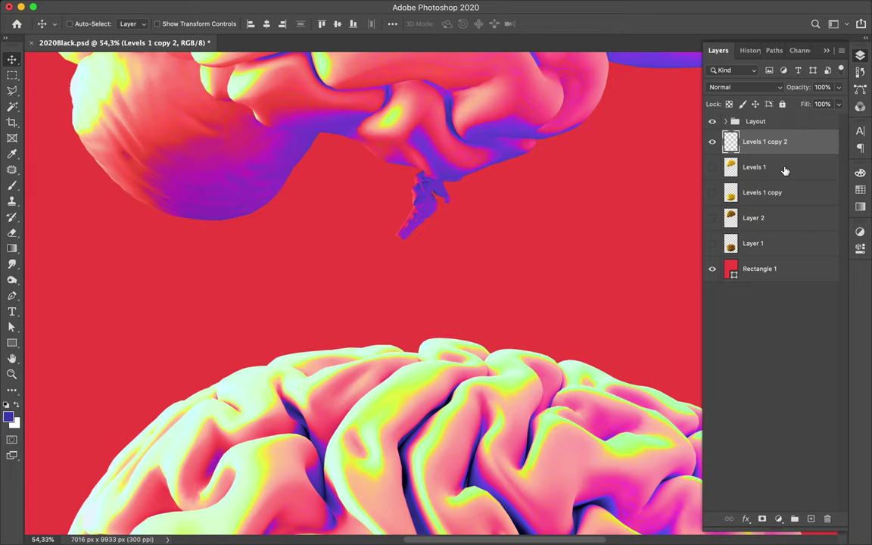
- Delete the four hidden layers from Levels 1 to Layer 1, fit the view, and save 2020Black.psd
click(782, 168)
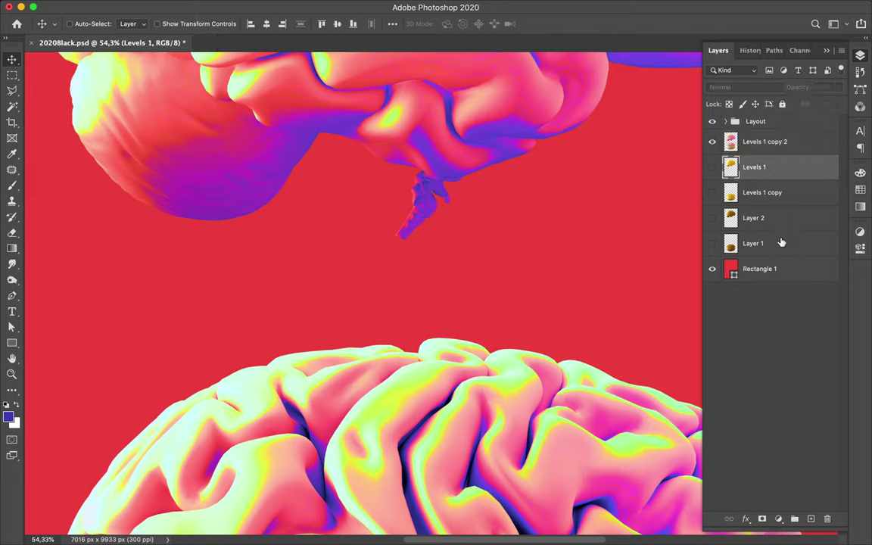
shift+click(780, 247)
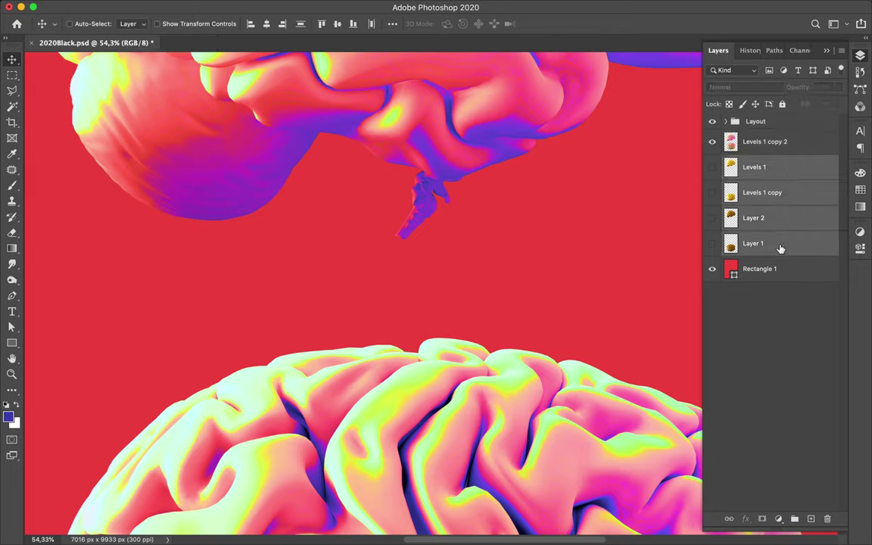
key(Delete)
key(super+0)
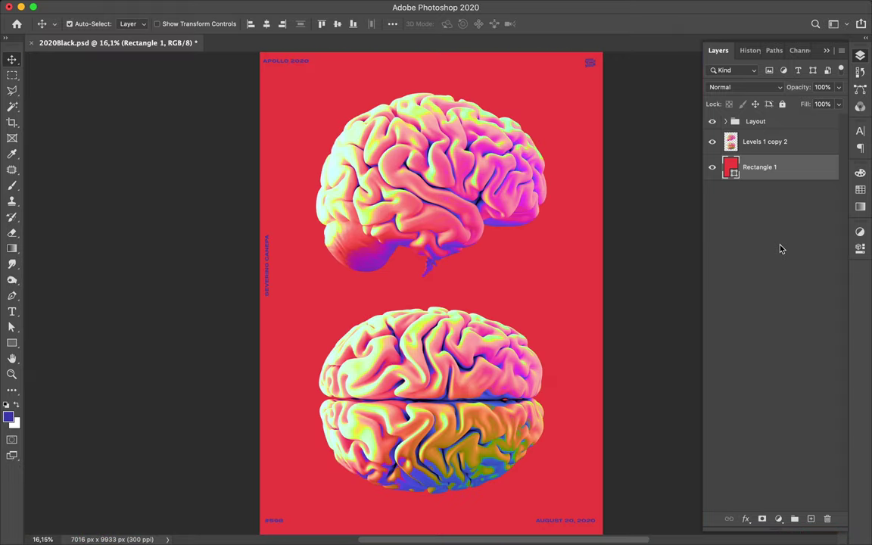
key(super+s)
- Duplicate the vertical side caption above the top brain and rotate the copy horizontal
click(269, 256)
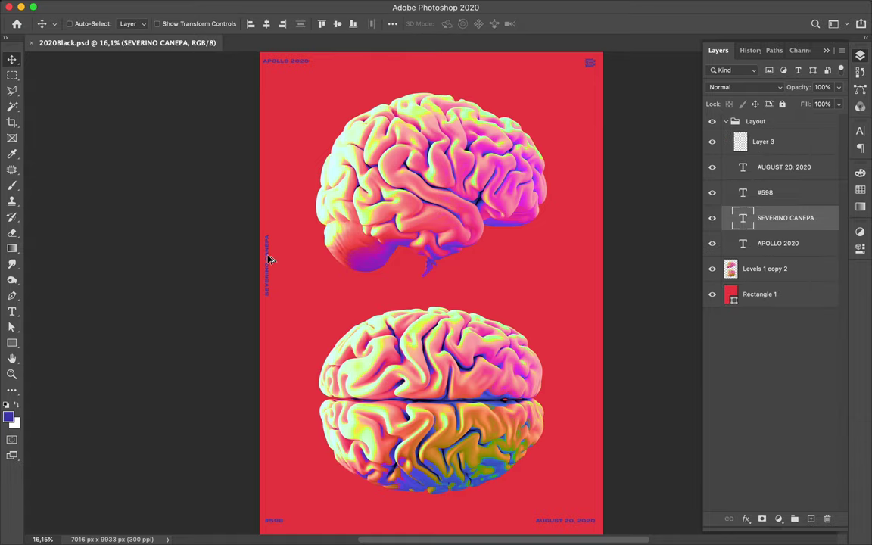
drag(327, 166, 397, 90)
key(super+t)
drag(387, 56, 483, 76)
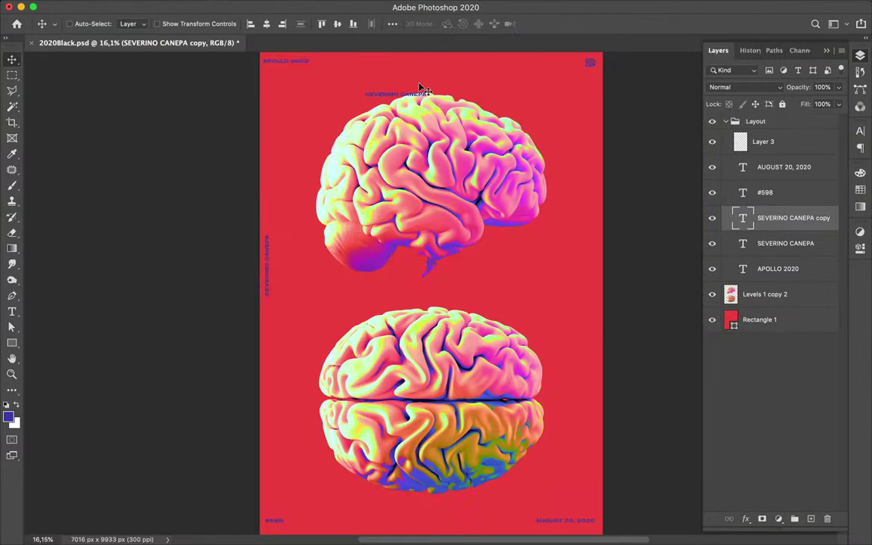
- Replace the copied caption's text with GOLD BRAIN #19
key(t)
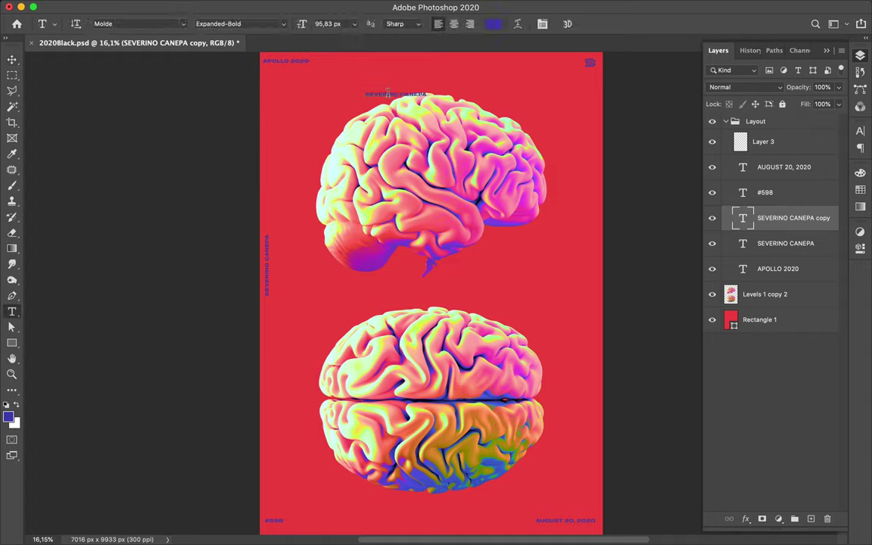
double_click(387, 93)
triple_click(387, 93)
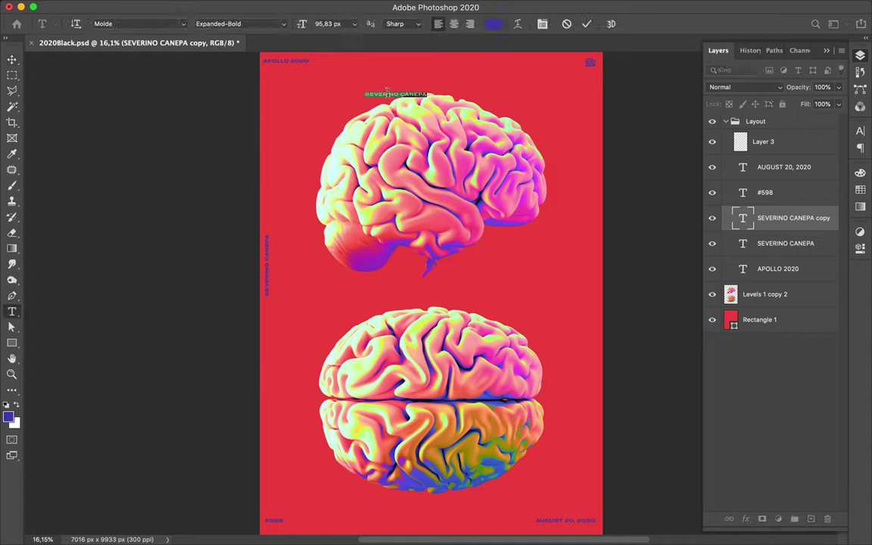
text(n)
key(super+v)
key(super+Return)
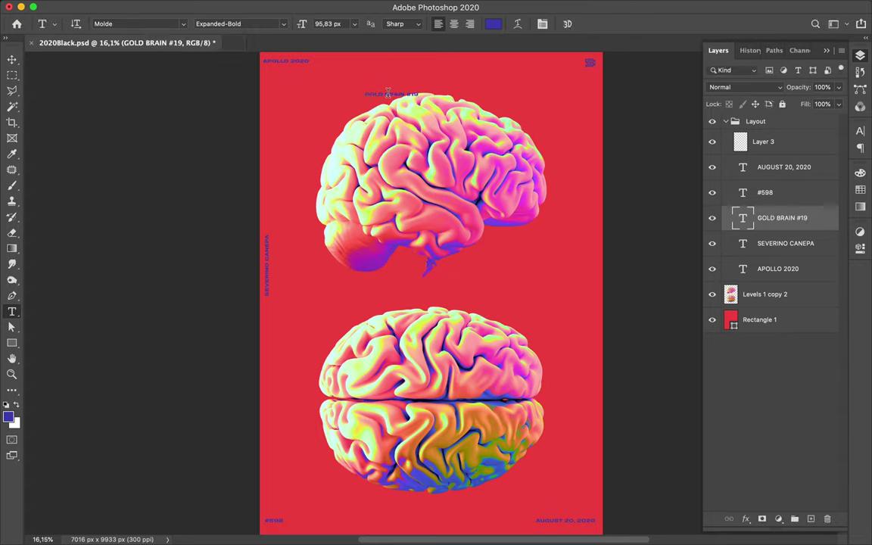
- Move the GOLD BRAIN #19 caption to the right edge, rotate it vertical, and reposition it
key(v)
drag(450, 117, 595, 277)
key(super+t)
drag(594, 214, 621, 214)
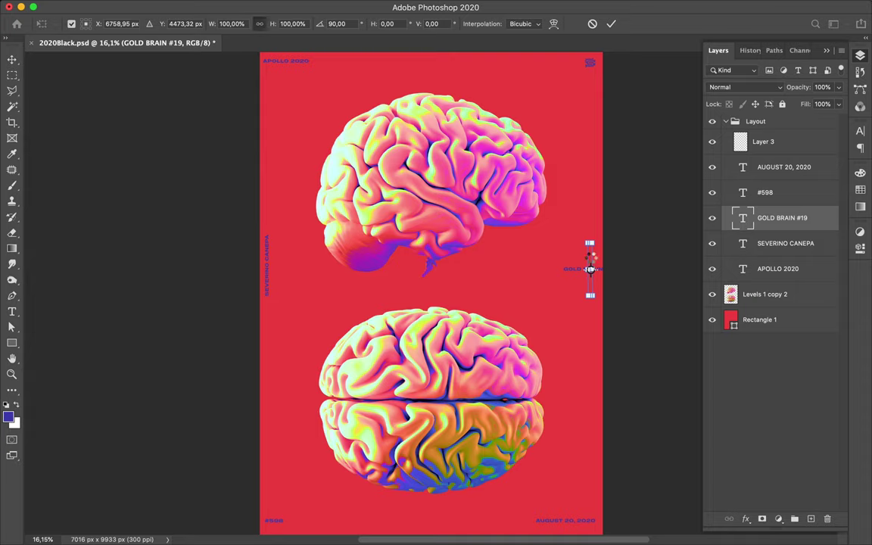
key(Return)
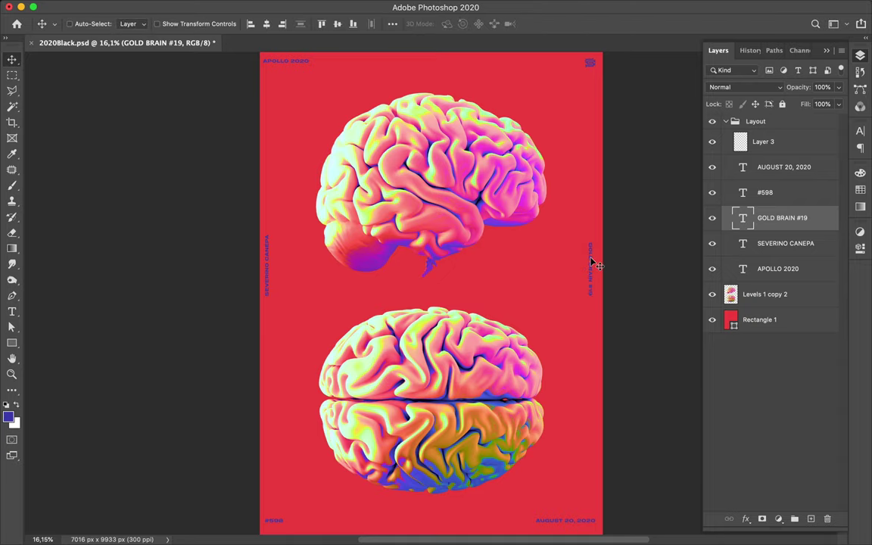
drag(592, 256, 309, 374)
- Rotate the caption back to horizontal and move it up toward the poster's top
key(super+t)
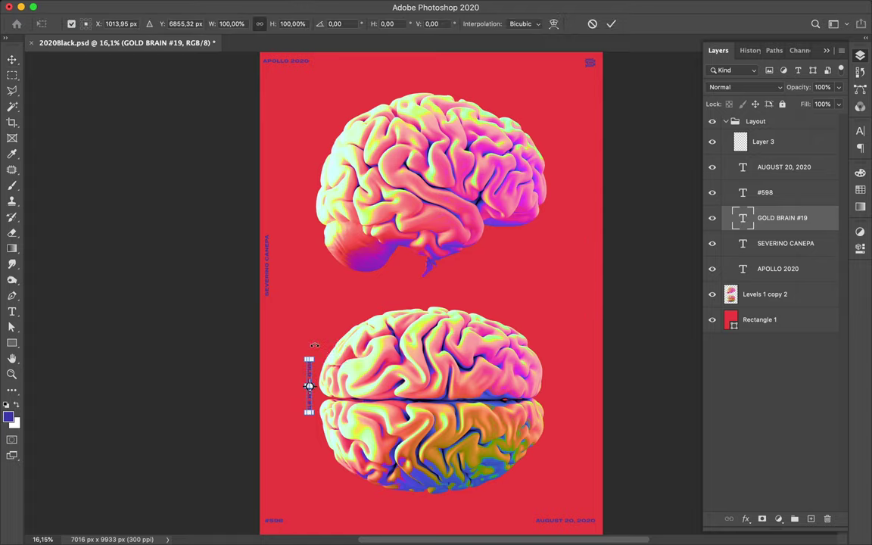
drag(249, 344, 245, 406)
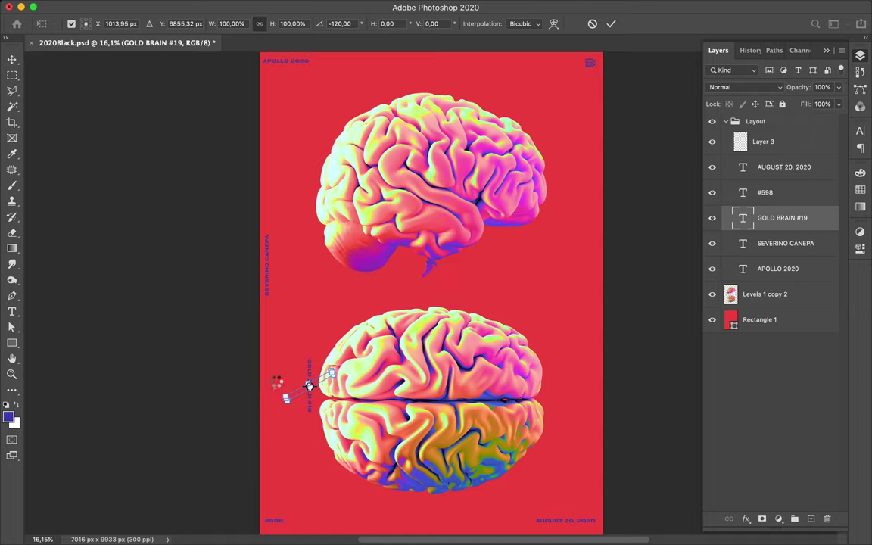
key(Return)
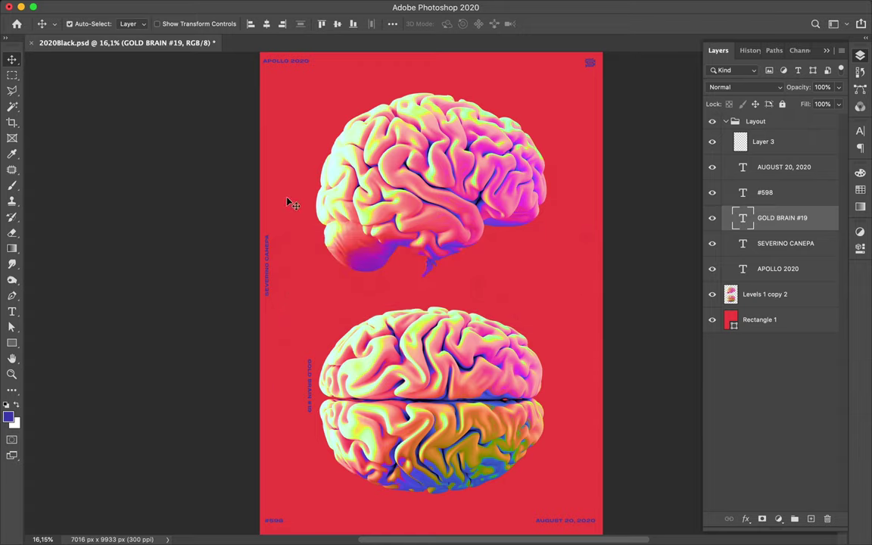
key(super+t)
drag(308, 341, 268, 386)
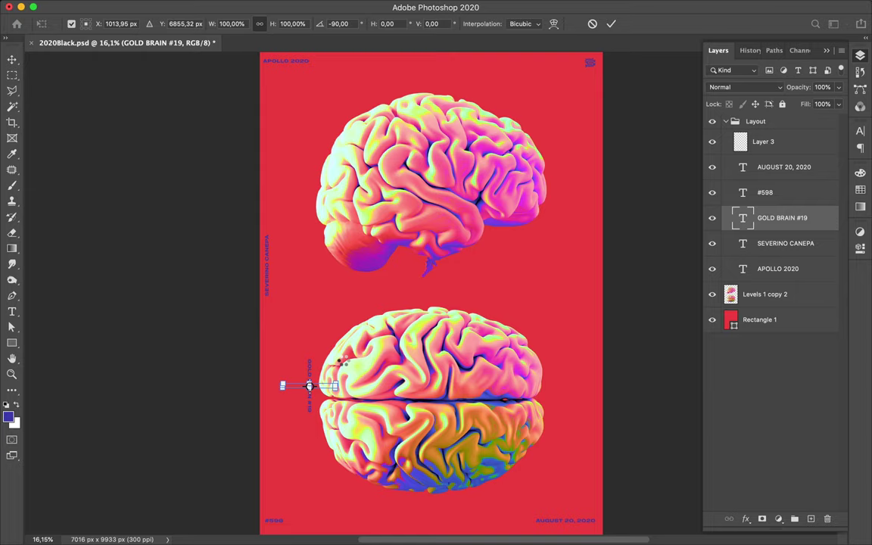
key(Escape)
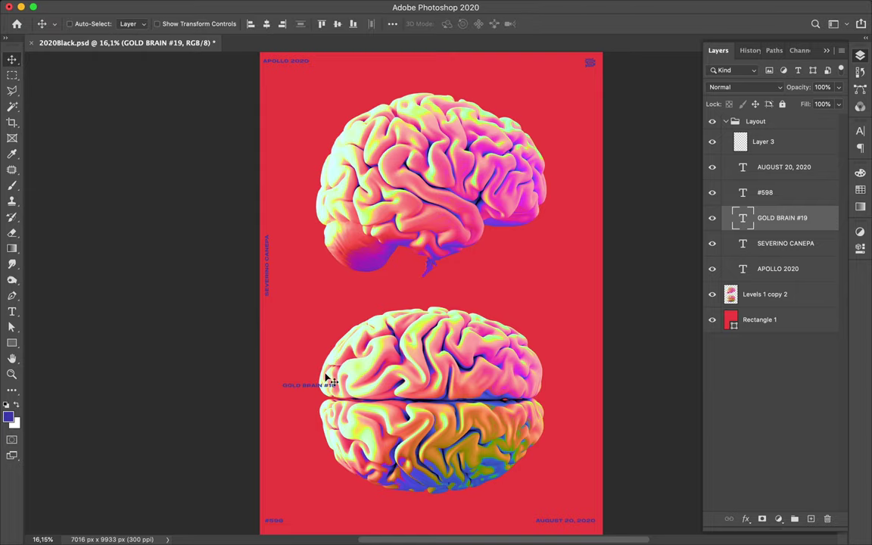
drag(330, 378, 438, 73)
- Snap GOLD BRAIN #19 to the top centre, level with APOLLO 2020, using the smart guide
click(392, 25)
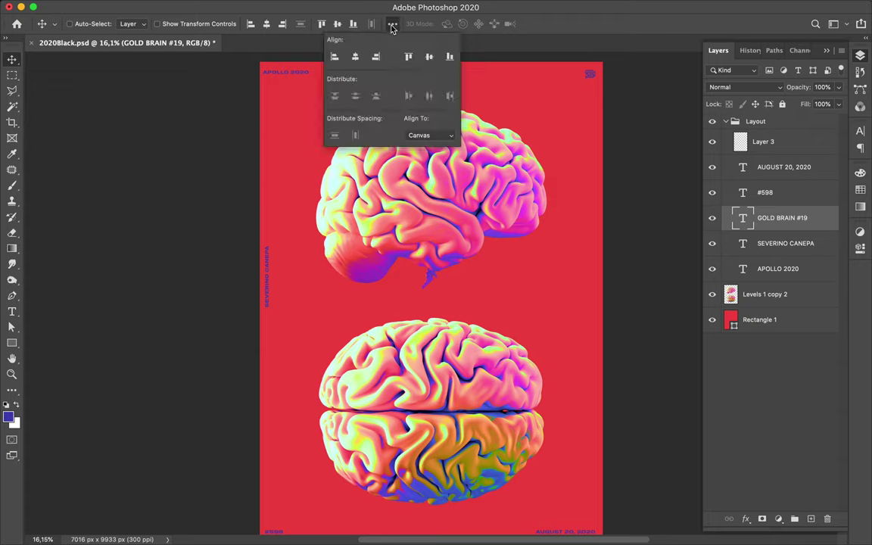
click(513, 86)
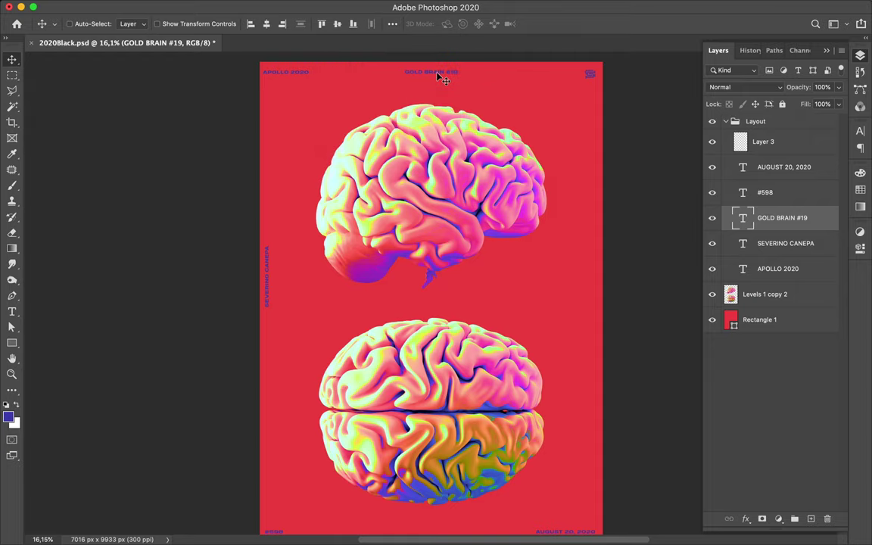
drag(438, 76, 437, 79)
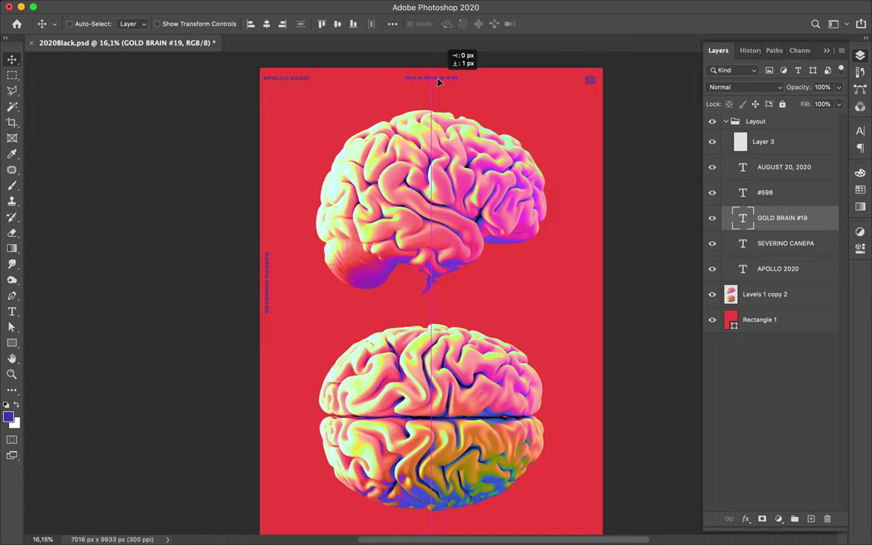
drag(438, 81, 437, 82)
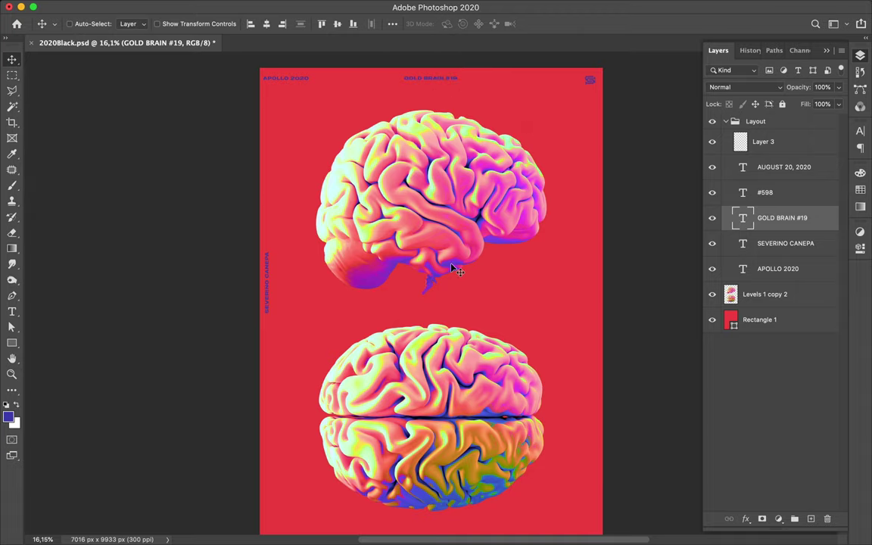
scroll(453, 268, down, 1)
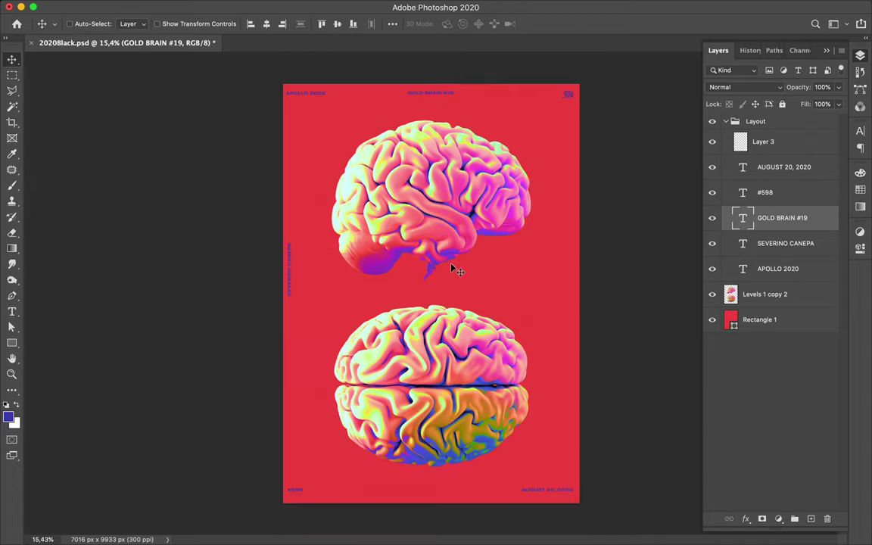
- Select the Levels 1 copy 2 brains layer and try shifting both brains down slightly
click(445, 186)
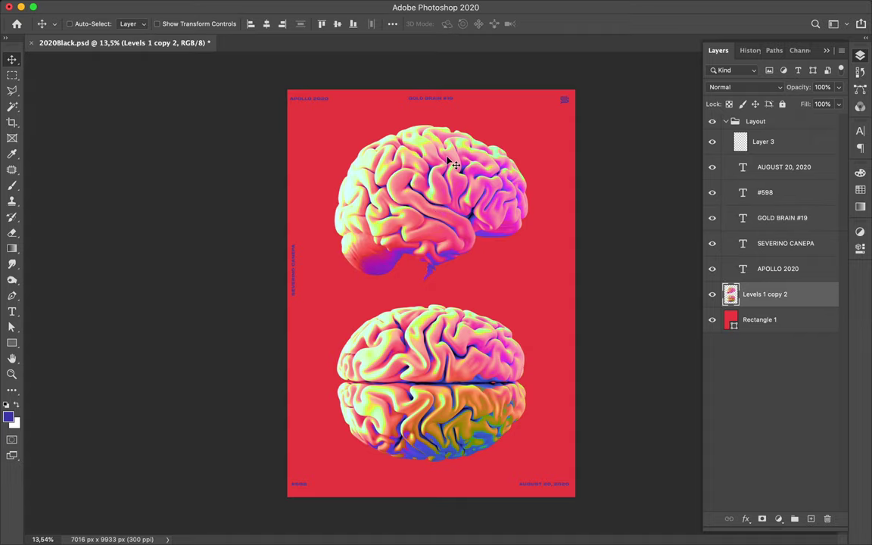
drag(447, 165, 448, 163)
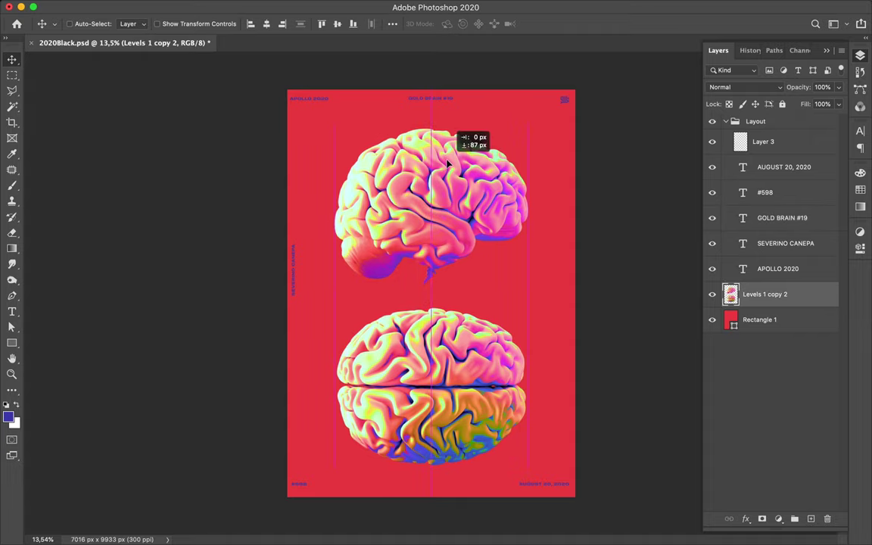
drag(448, 163, 449, 163)
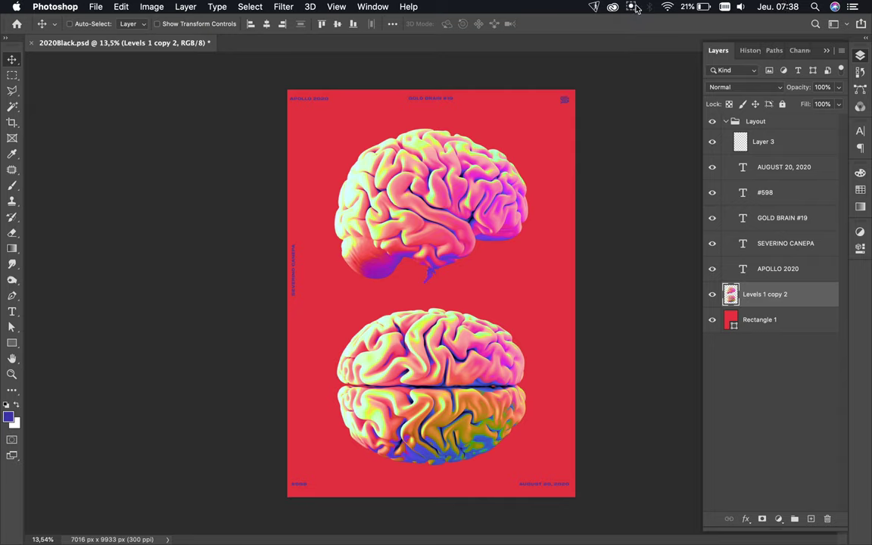
click(631, 7)
click(681, 32)
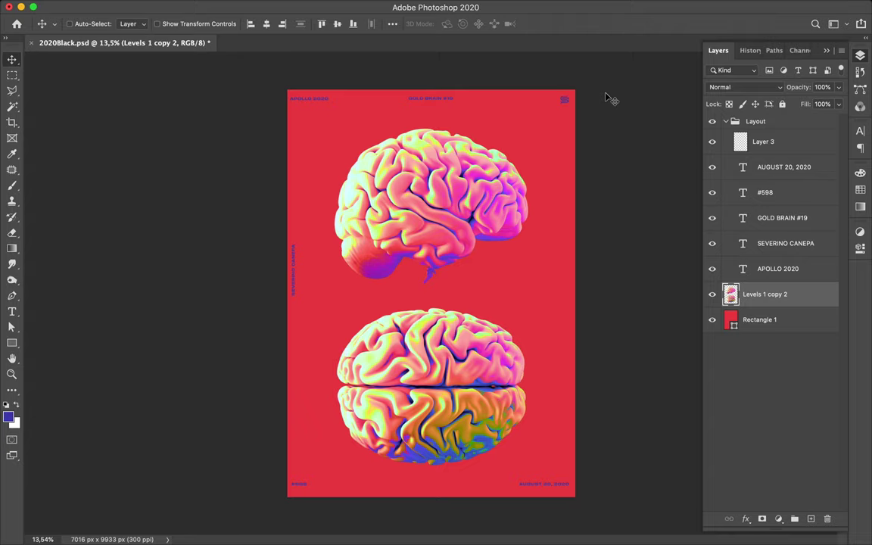
key(super)
- Scale the brains to about 90.65% from the bottom edge and collapse the Layout group
key(super+t)
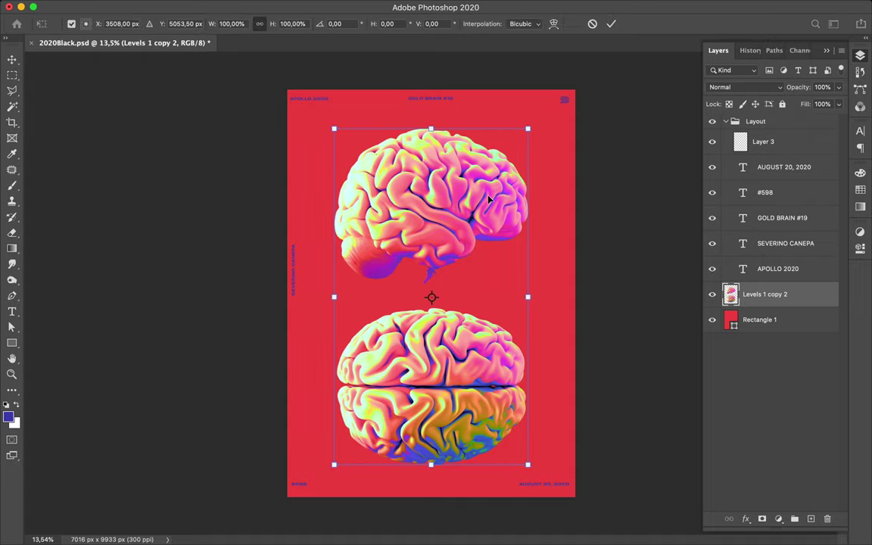
drag(430, 464, 432, 437)
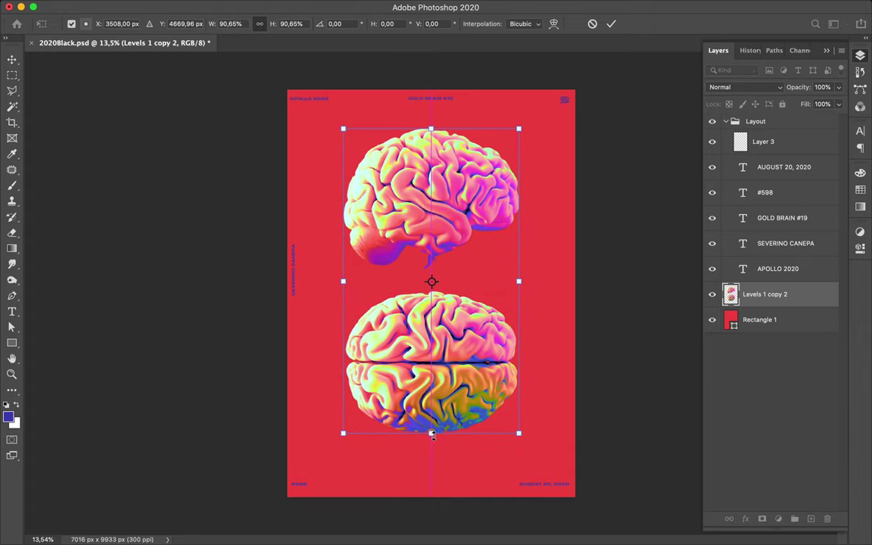
drag(437, 383, 436, 393)
key(Return)
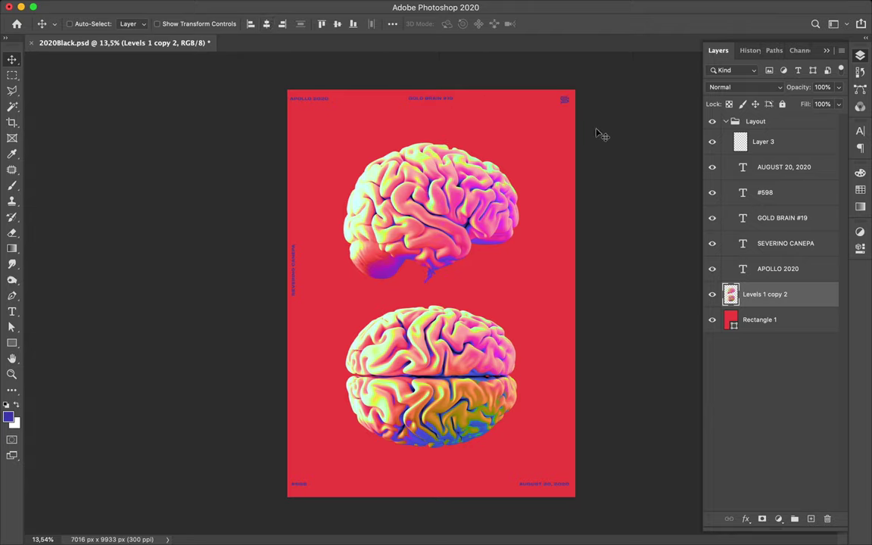
click(725, 121)
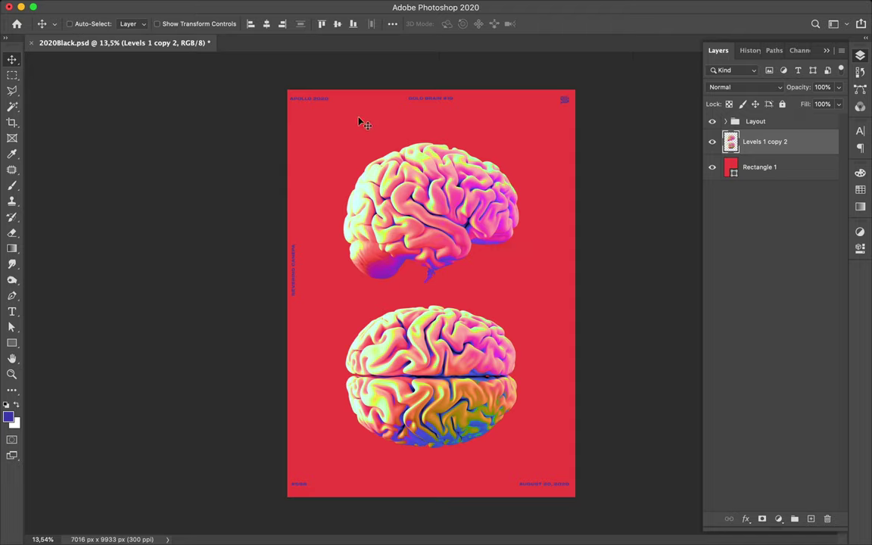
- Copy the APOLLO 2020 caption onto the upper brain and change its text to WORKING
super+click(318, 99)
drag(318, 99, 441, 213)
double_click(437, 207)
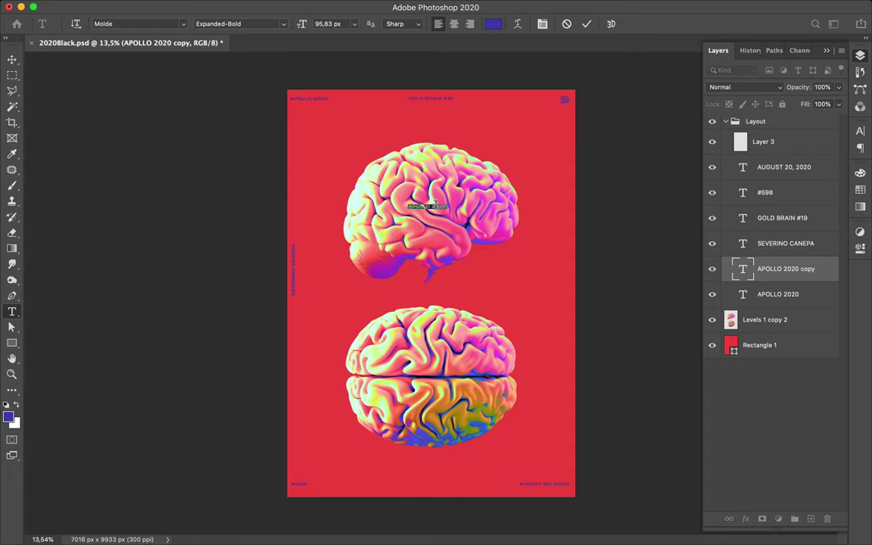
text(20)
text(ING)
key(super+Return)
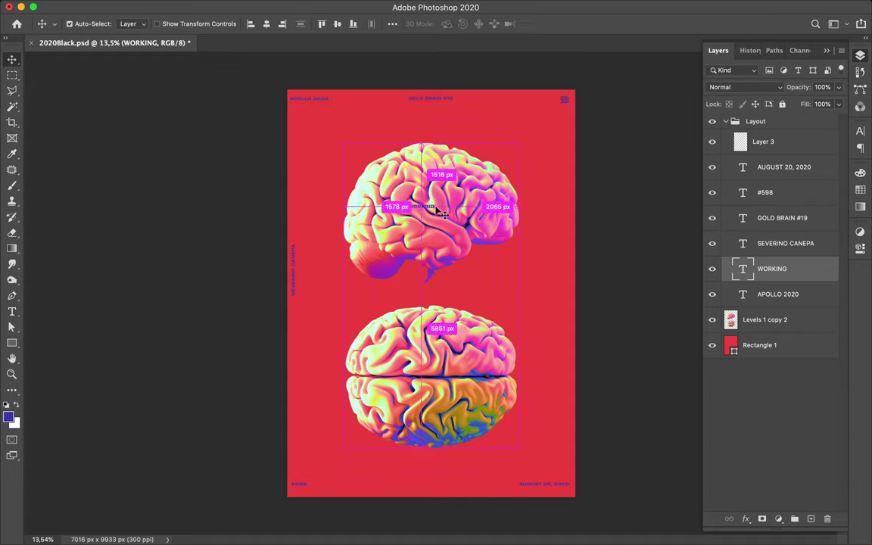
- Scale WORKING up to about 939% and stretch it across the upper brain
key(super+t)
drag(434, 210, 559, 255)
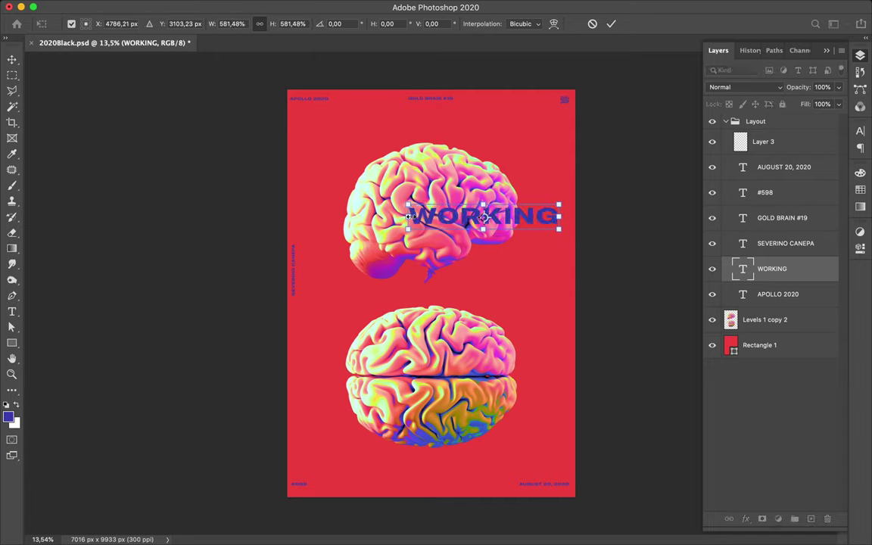
drag(409, 218, 315, 219)
drag(489, 196, 493, 201)
click(860, 132)
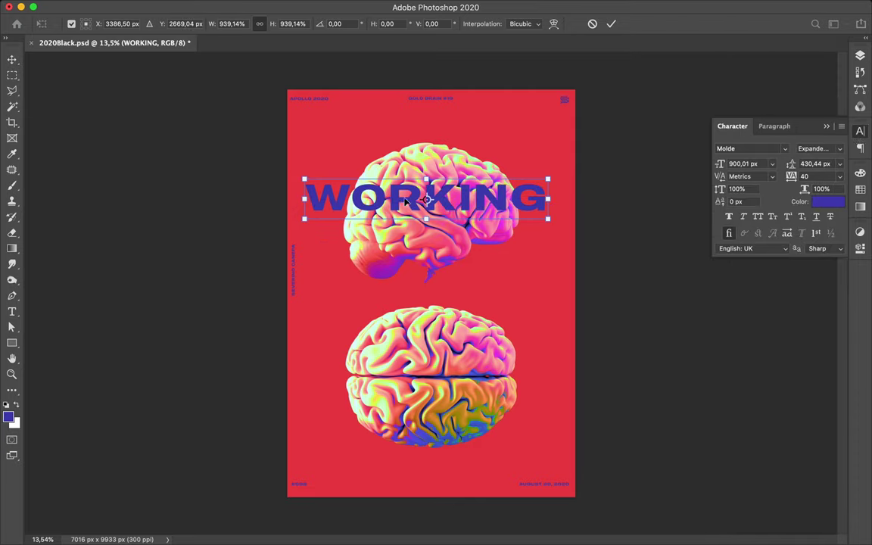
- Set WORKING's tracking to -20 and move it right and down over the top brain
key(Return)
click(807, 177)
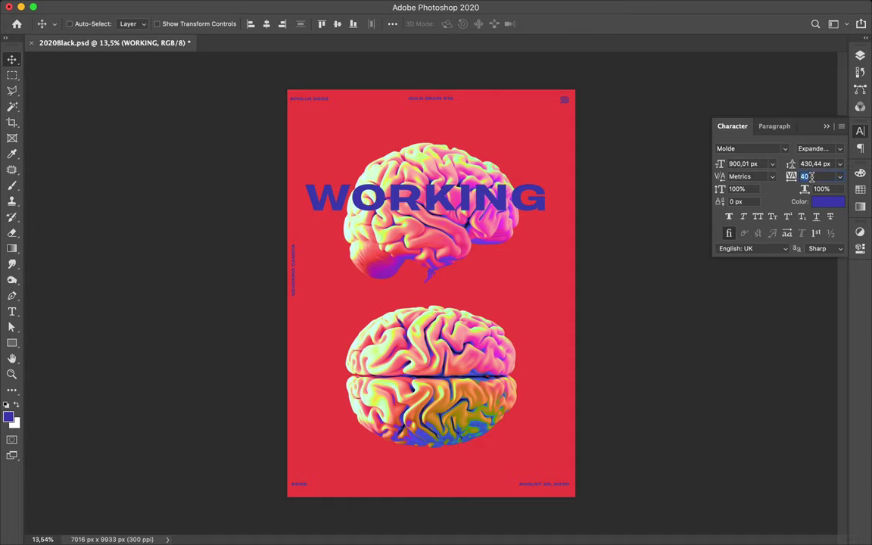
text(0)
key(Return)
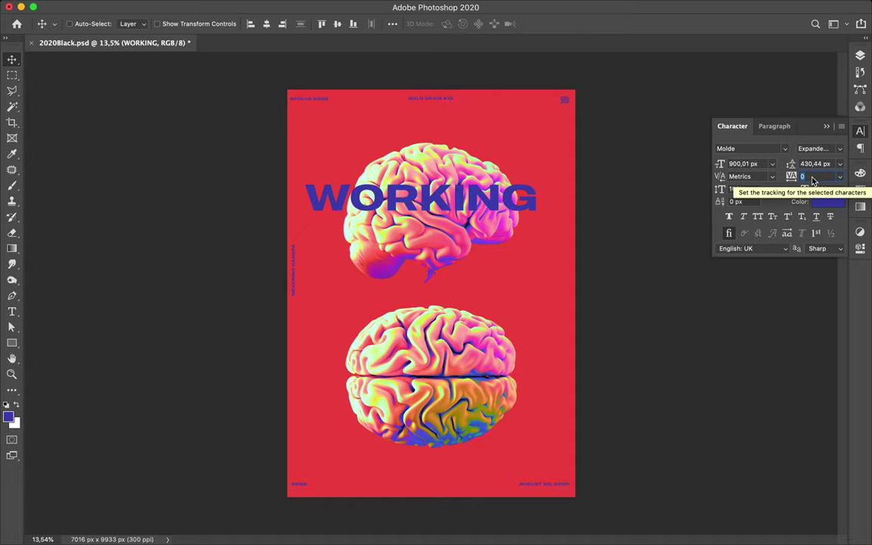
text(-20)
key(Return)
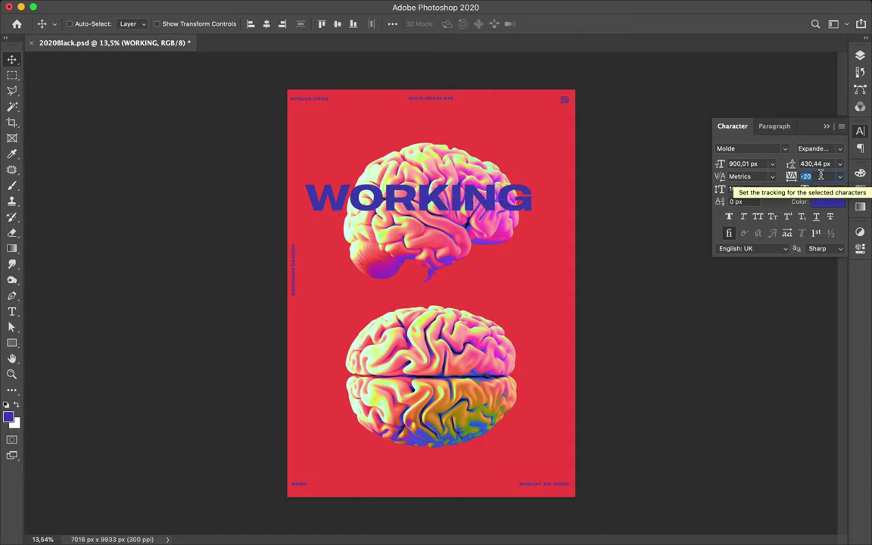
drag(417, 210, 440, 219)
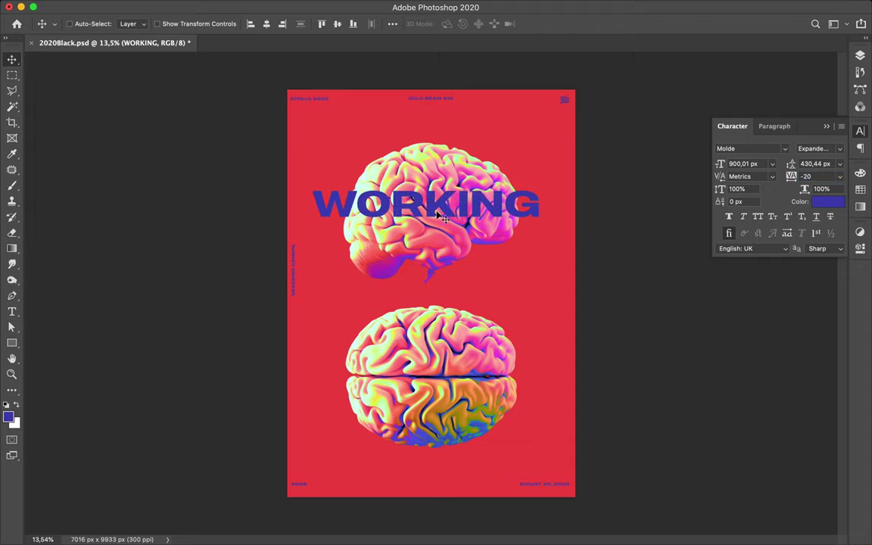
- Try SemiExpanded-Bold, then set WORKING's font style to Bold and nudge it right
click(837, 148)
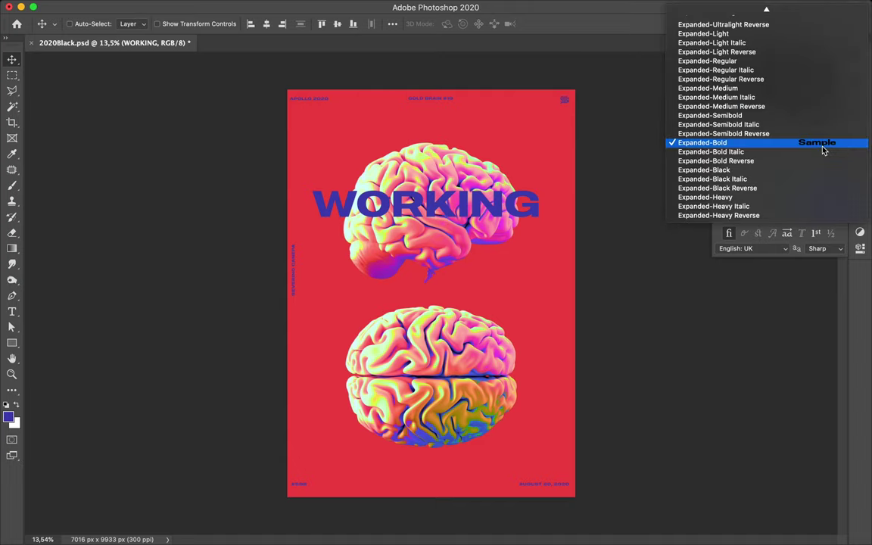
scroll(762, 130, up, 10)
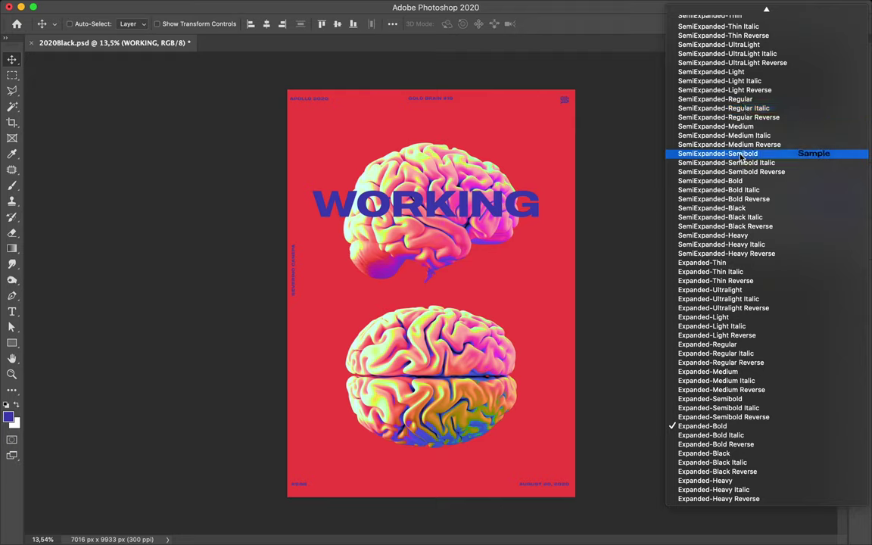
click(740, 182)
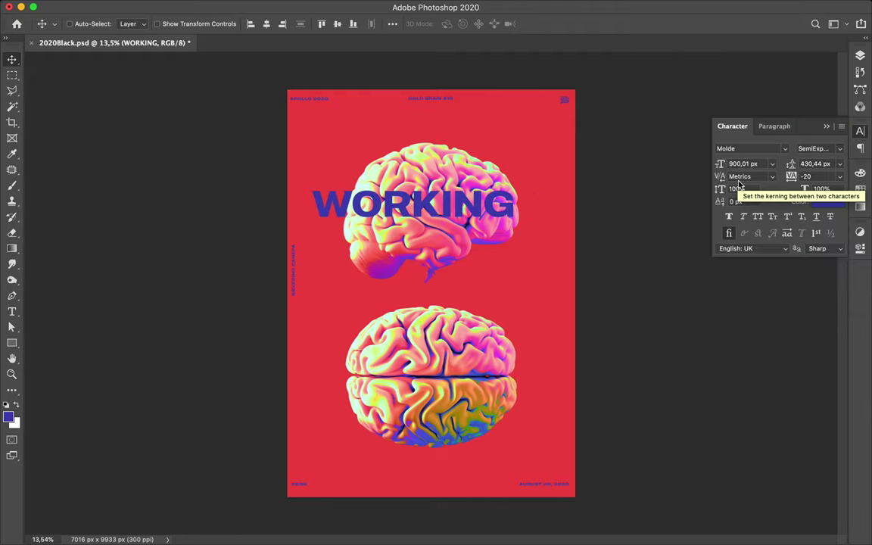
click(839, 148)
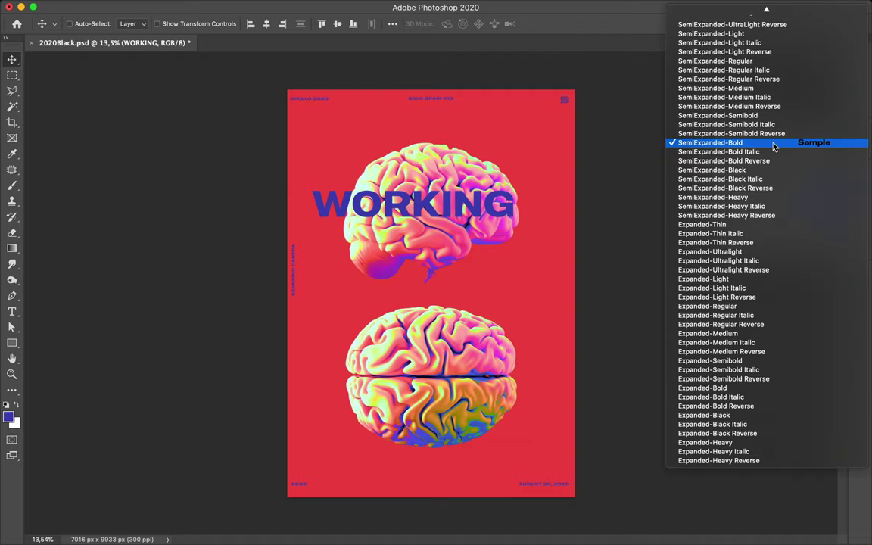
scroll(774, 145, up, 5)
scroll(774, 147, up, 2)
scroll(774, 147, up, 5)
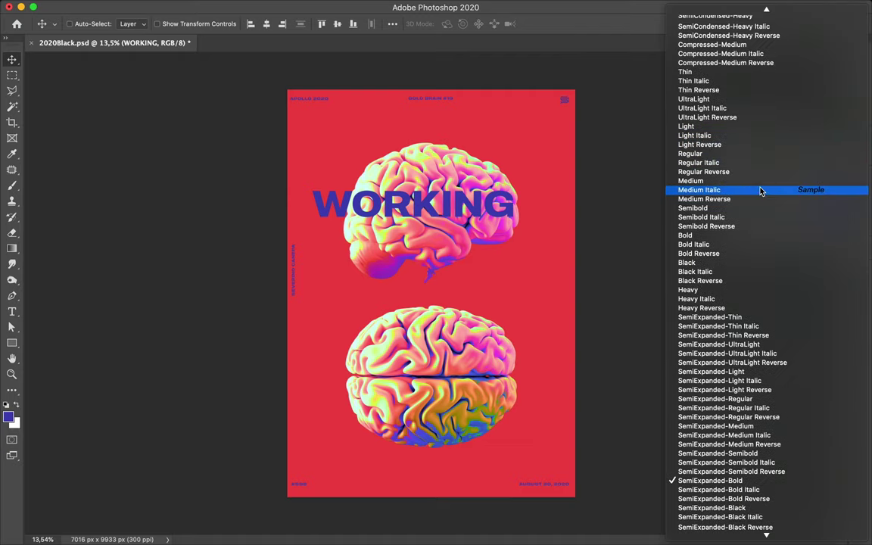
click(760, 234)
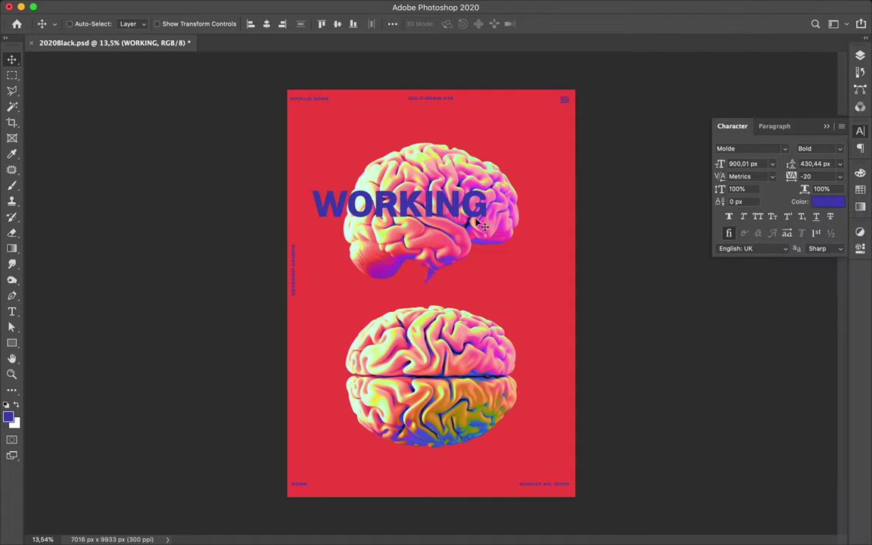
drag(457, 213, 483, 213)
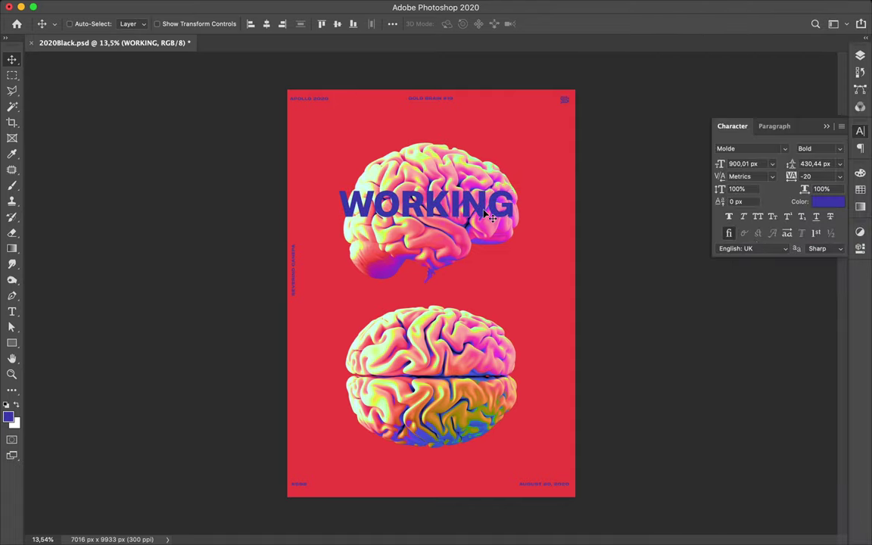
- Scale WORKING to about 128% and centre it horizontally on the poster
key(ctrl+t)
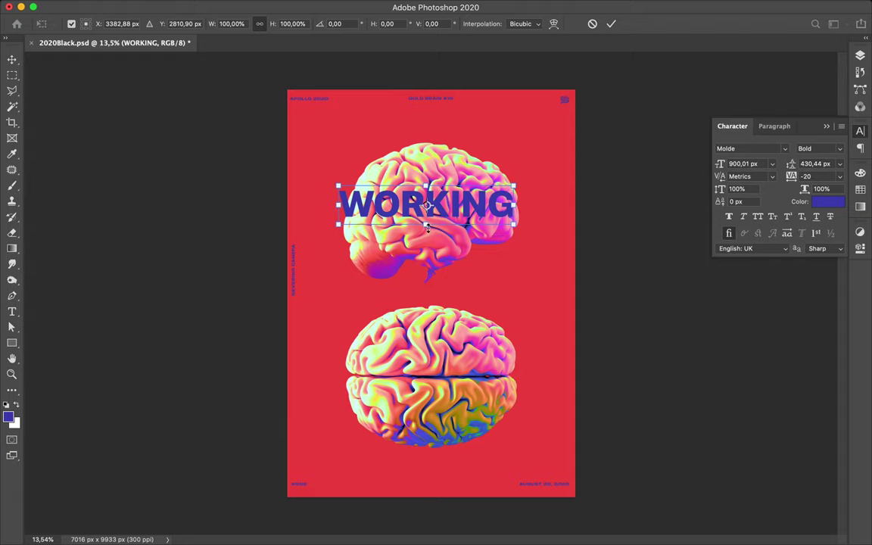
mouse_move(427, 226)
mouse_down()
mouse_move(426, 212)
mouse_move(428, 238)
mouse_up()
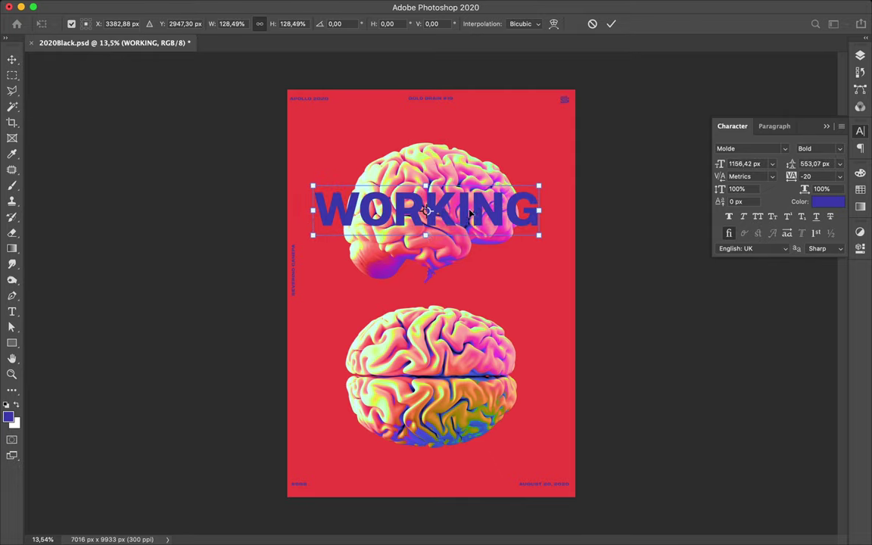
key(Return)
drag(476, 211, 480, 215)
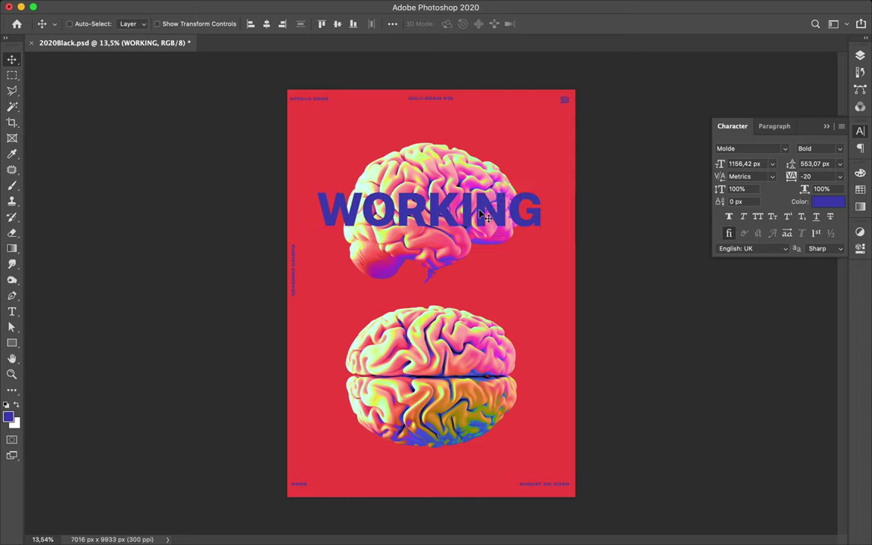
click(392, 24)
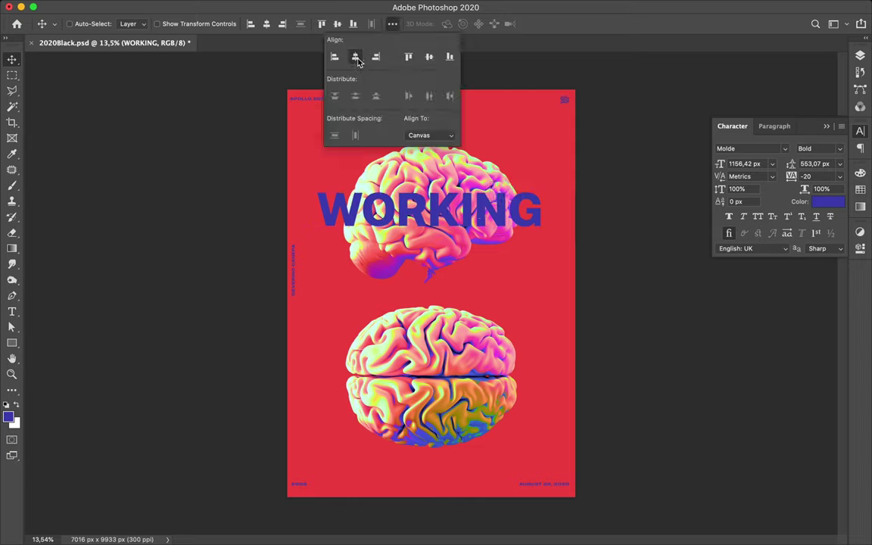
click(355, 57)
- Alt-drag a copy of WORKING straight down onto the lower brain and edit its text
double_click(435, 200)
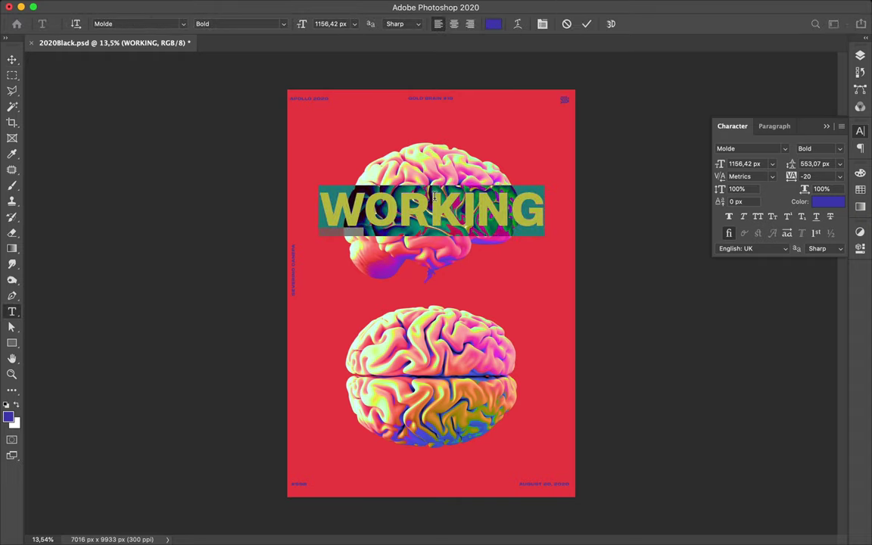
key(Escape)
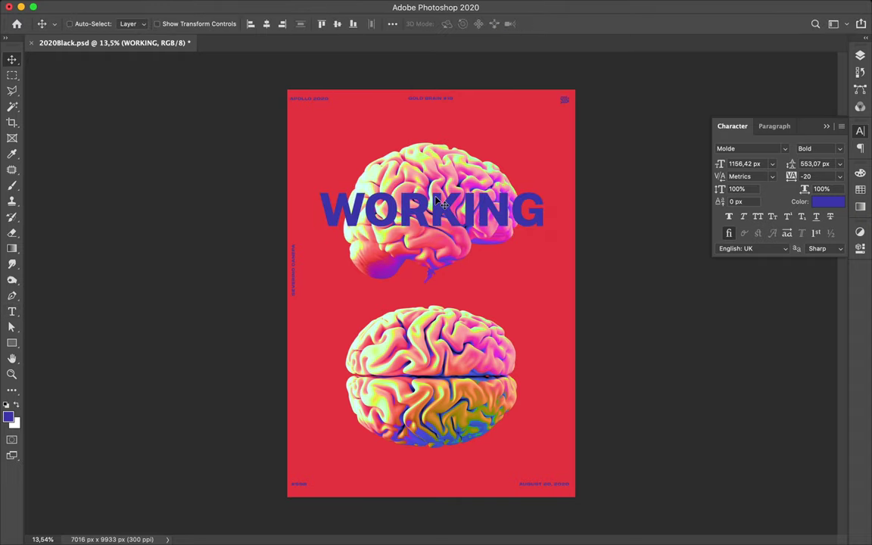
drag(441, 202, 446, 365)
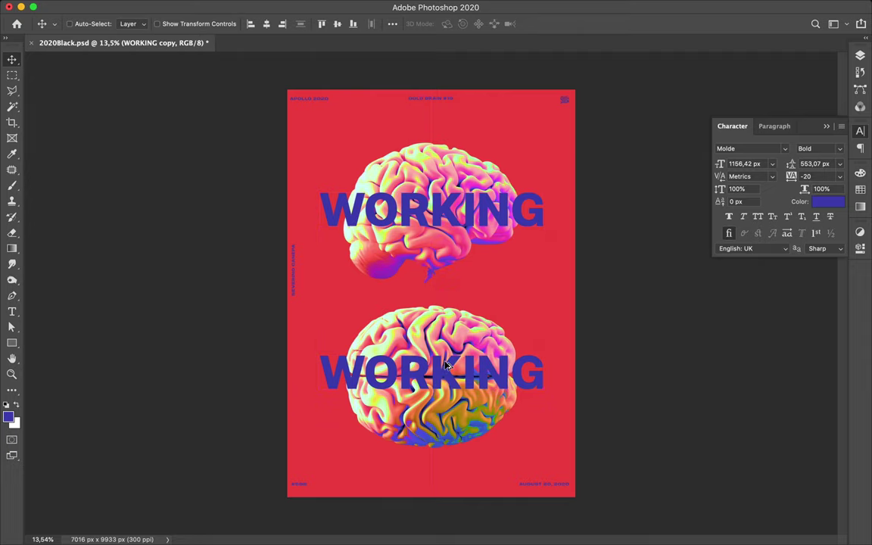
double_click(398, 350)
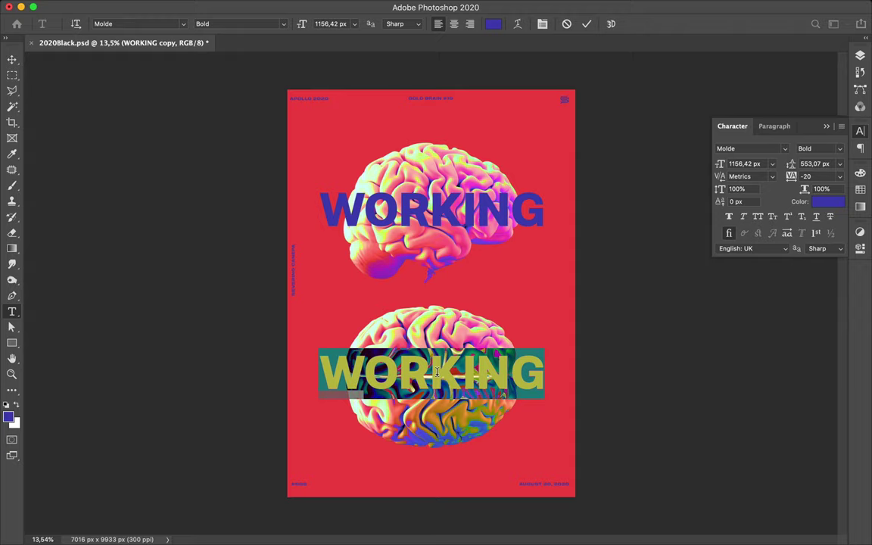
- Retype the lower copy as TOOL and align it to the poster's horizontal centre
text(TOOL)
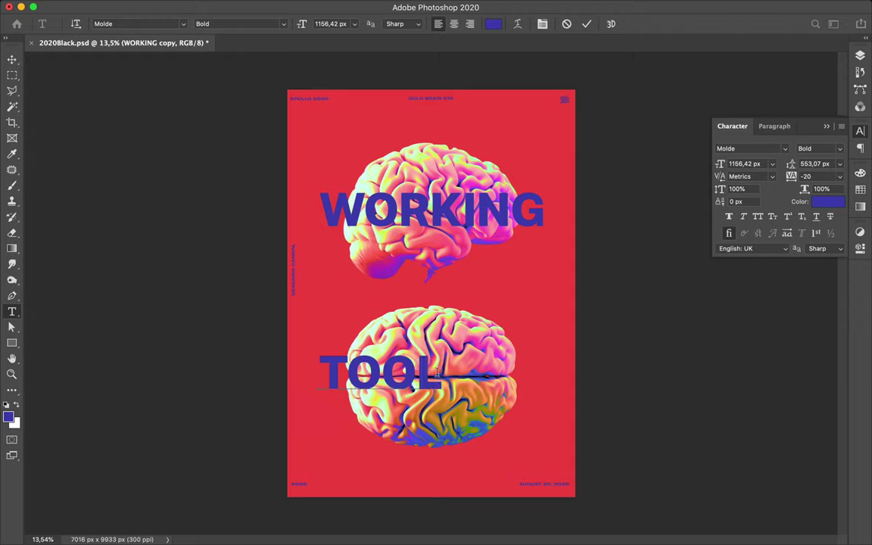
key(super+Return)
drag(411, 374, 454, 373)
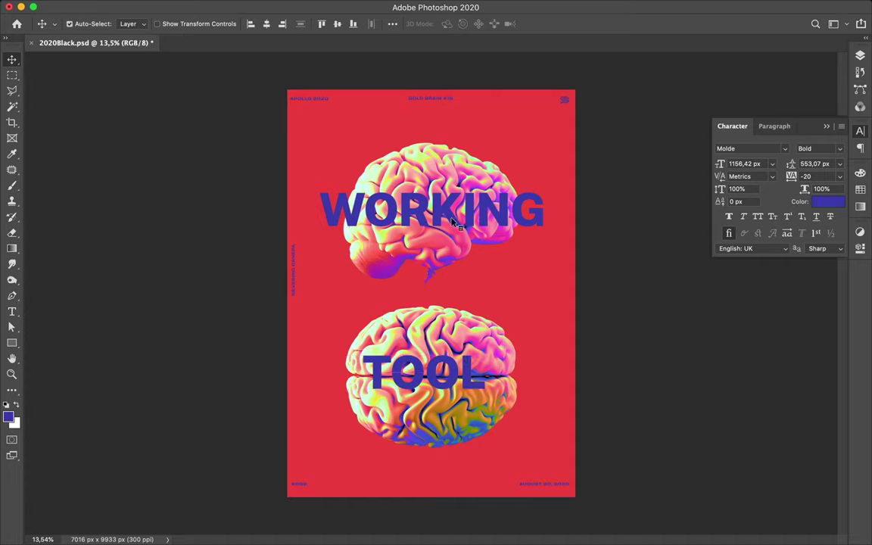
click(267, 23)
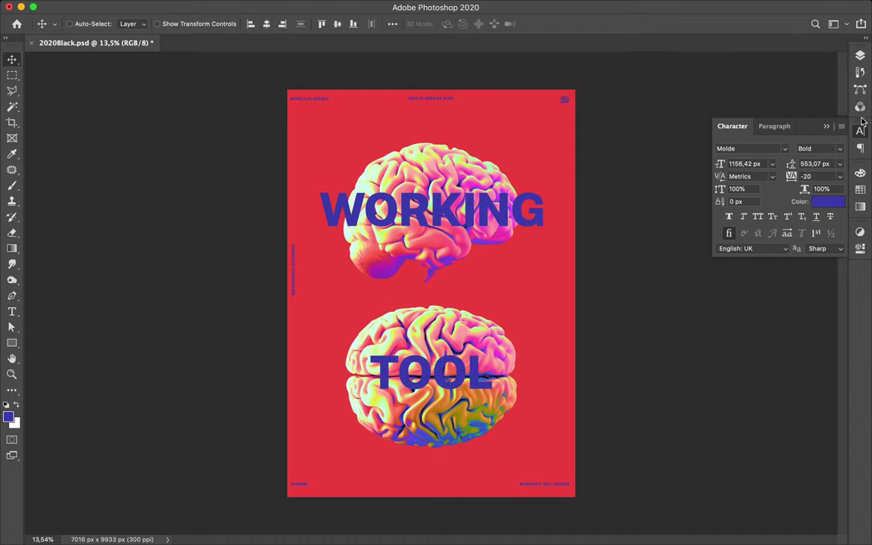
click(860, 56)
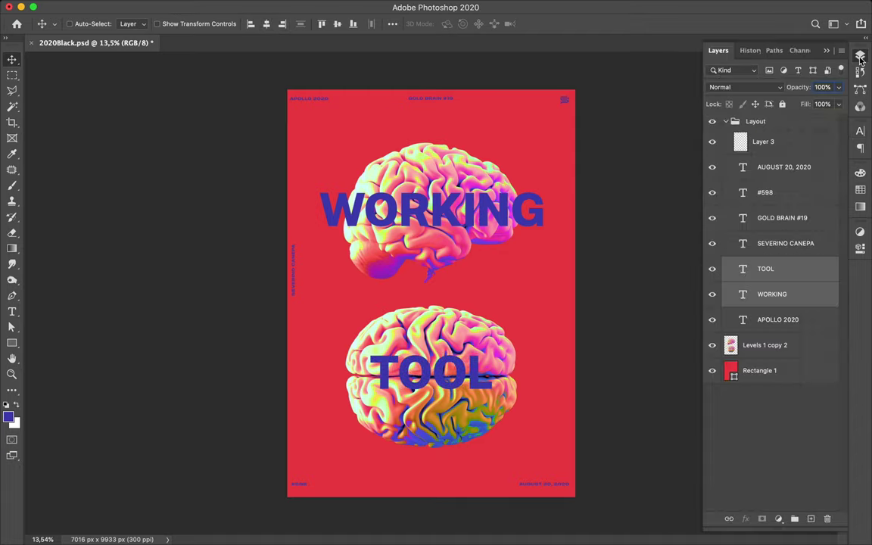
- Set the TOOL and WORKING layers to Difference blend mode and Alt-drag test copies
click(766, 88)
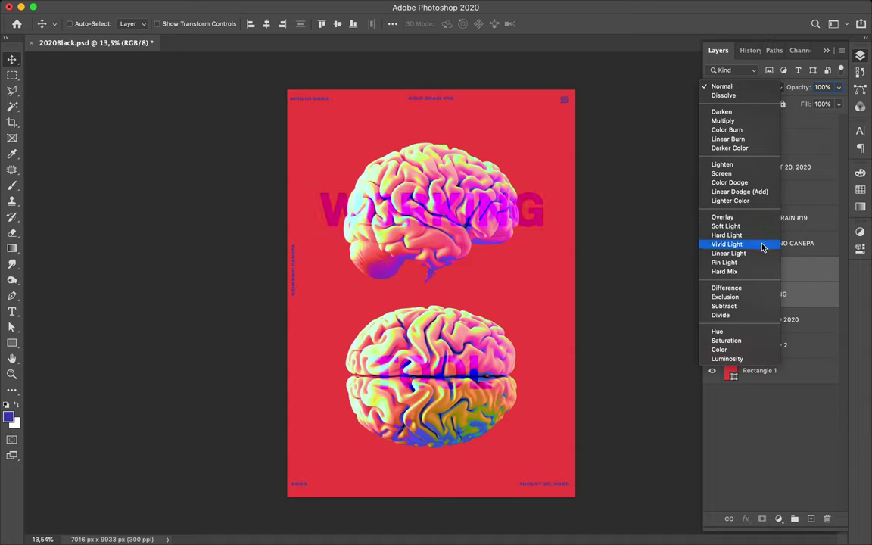
click(762, 291)
drag(756, 275, 784, 256)
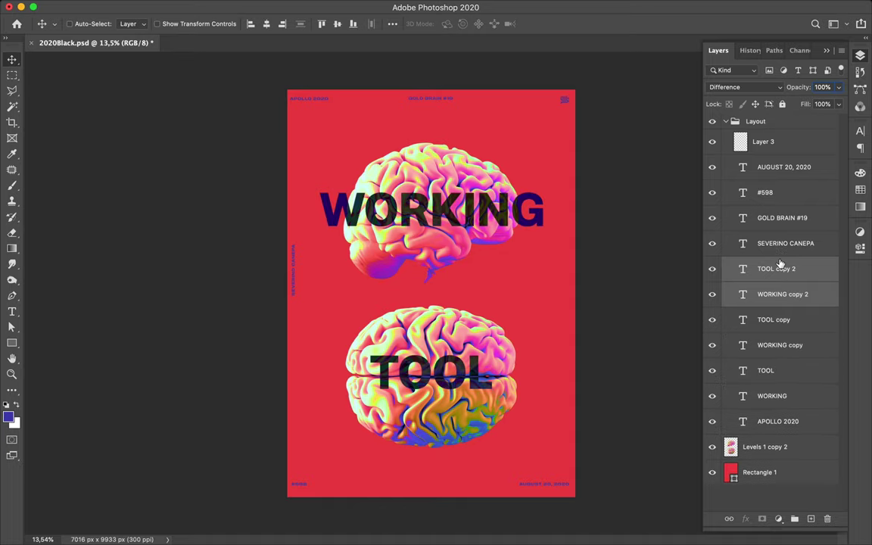
- Delete the four extra copy layers and move TOOL and WORKING just above the brain image
shift+click(774, 372)
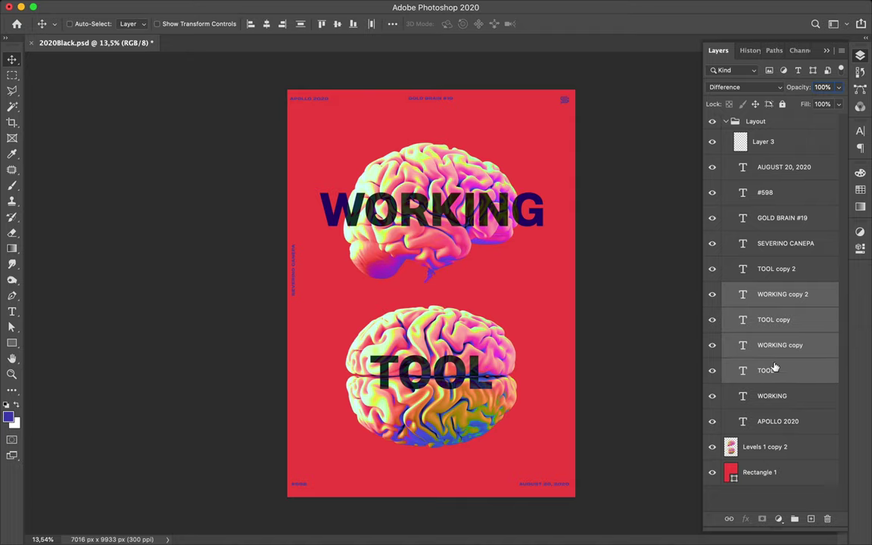
click(778, 268)
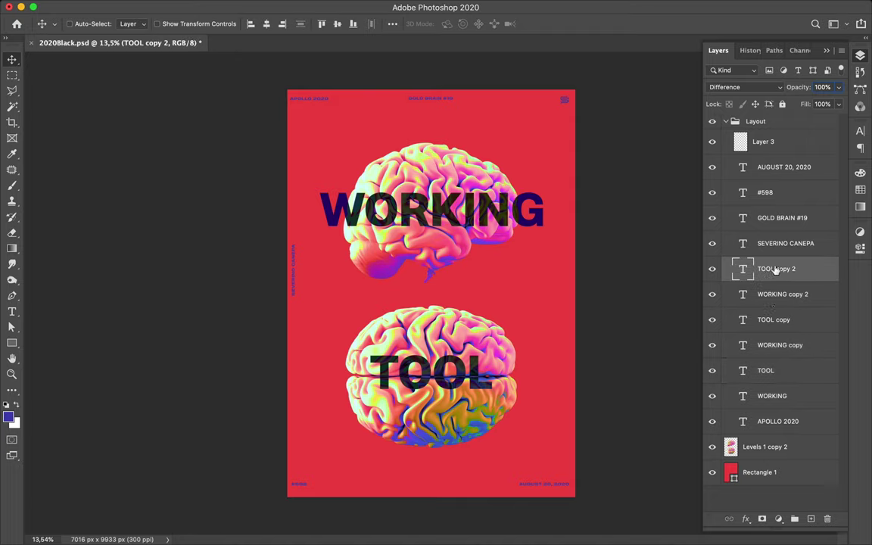
shift+click(777, 346)
key(Delete)
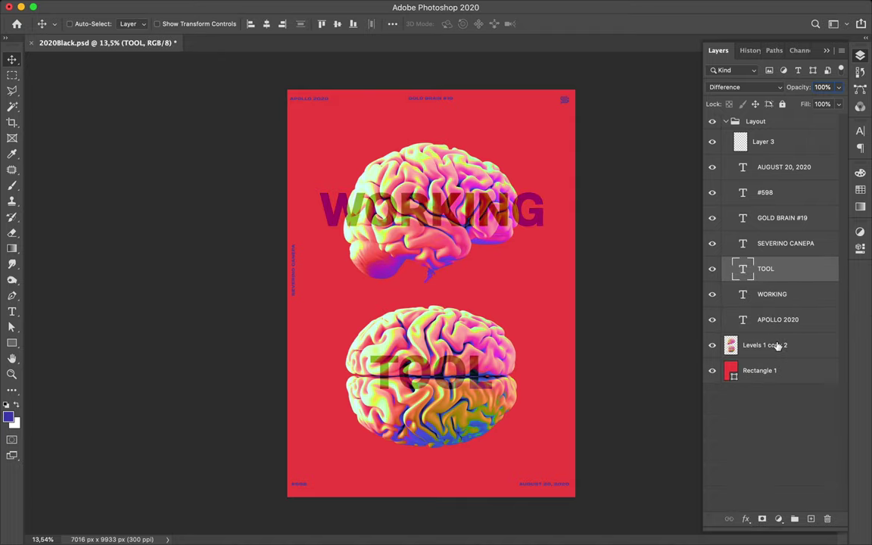
shift+click(772, 293)
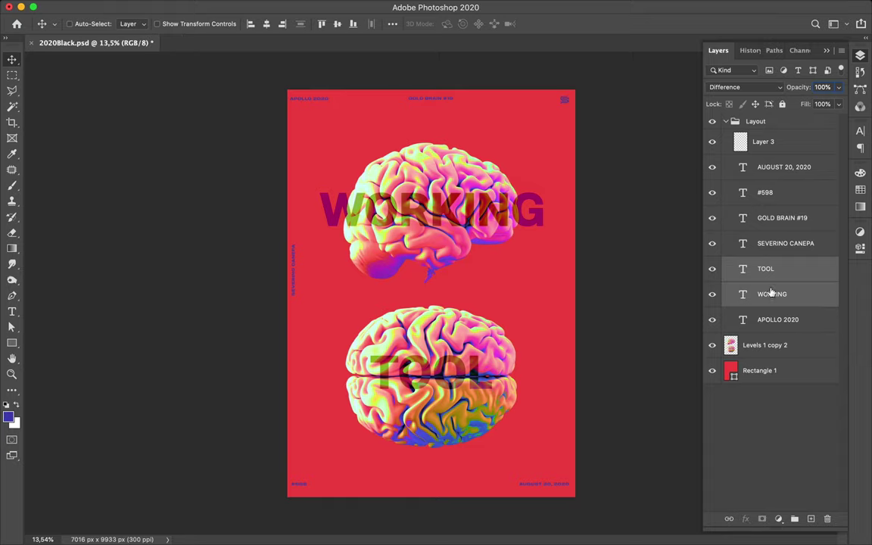
drag(760, 269, 764, 318)
- Switch TOOL and WORKING to Multiply blending and duplicate both layers
click(751, 88)
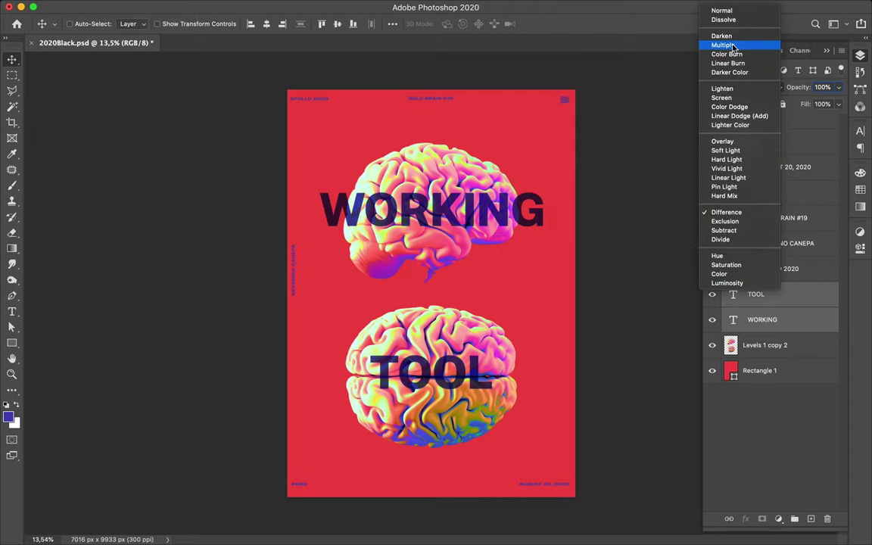
click(733, 48)
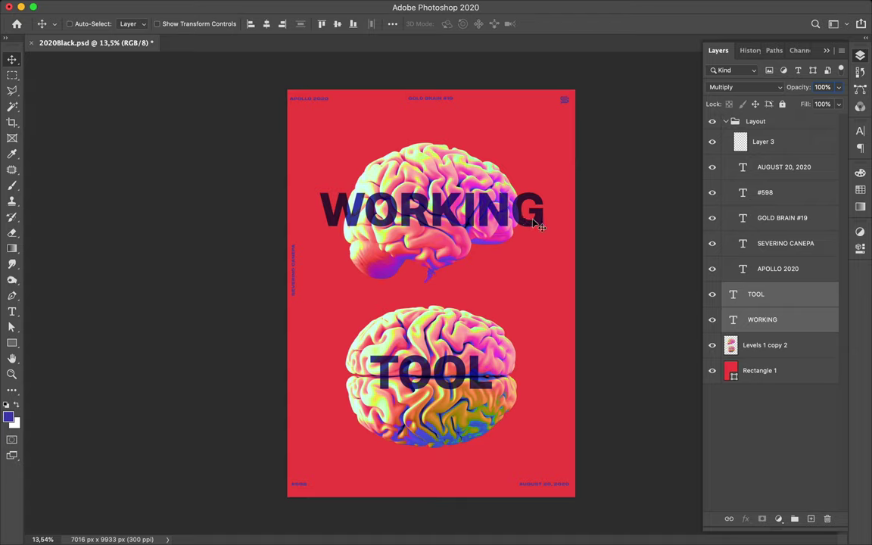
drag(758, 316, 762, 342)
- Set the copies back to Normal blending and delete the original Multiply layers
click(762, 89)
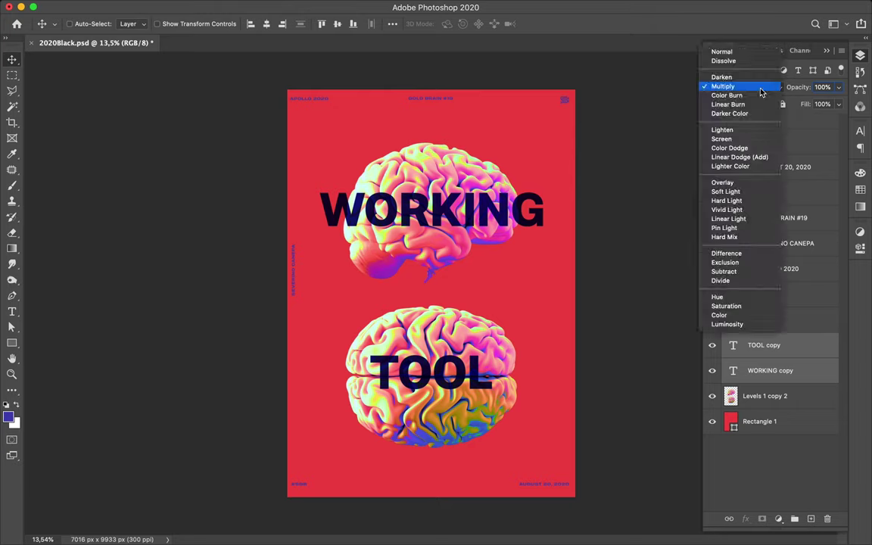
click(746, 53)
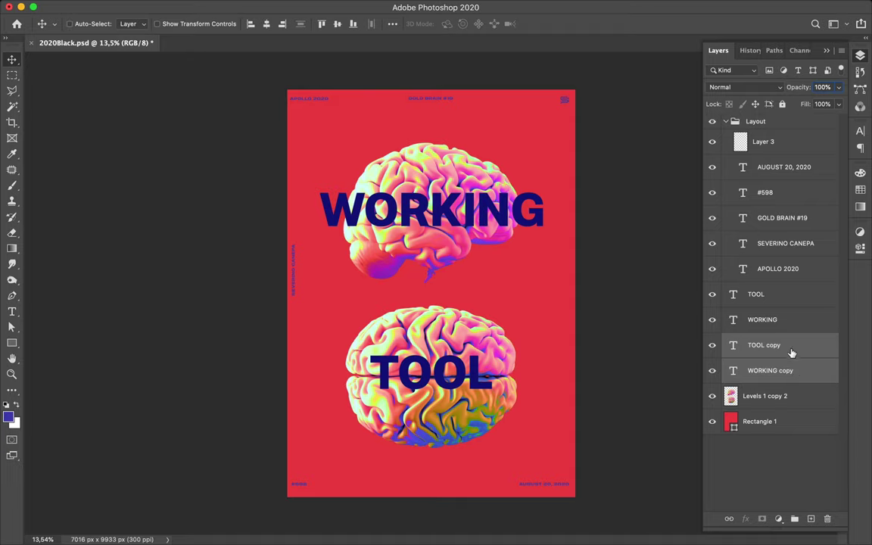
click(787, 319)
shift+click(784, 295)
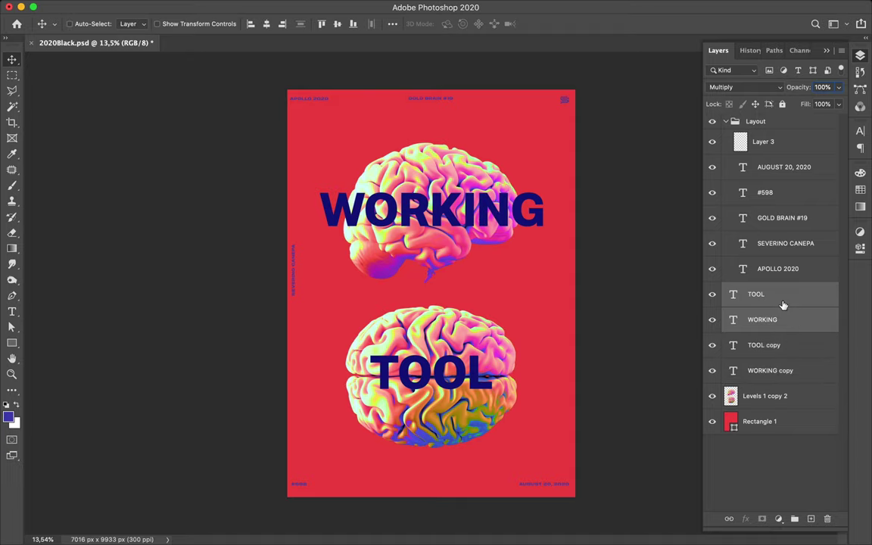
key(Delete)
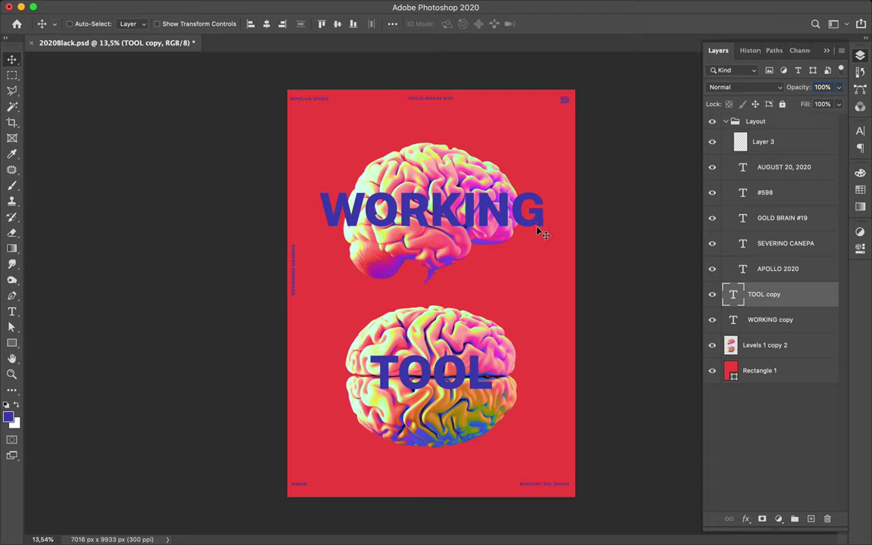
key(super)
- Alt-drag a second TOOL up beside WORKING's right end and commit it
drag(473, 372, 564, 284)
double_click(500, 261)
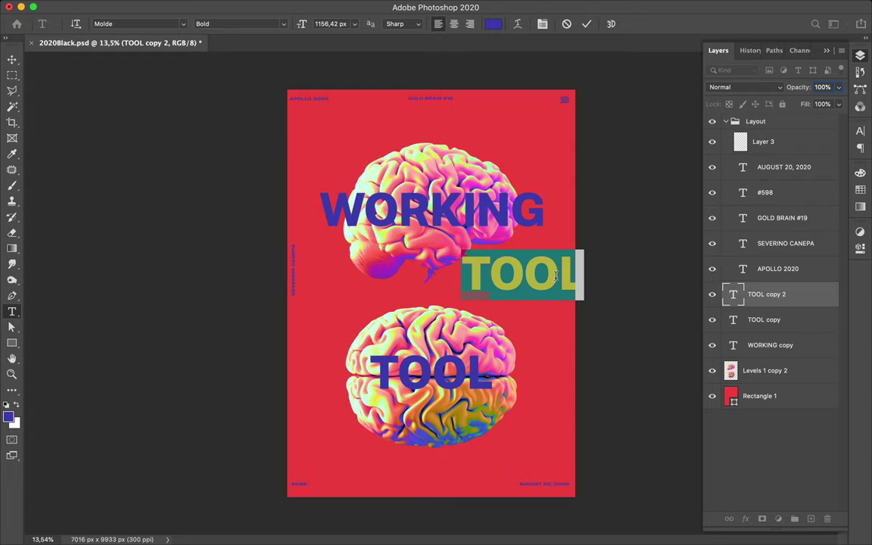
click(555, 276)
key(super+Return)
key(v)
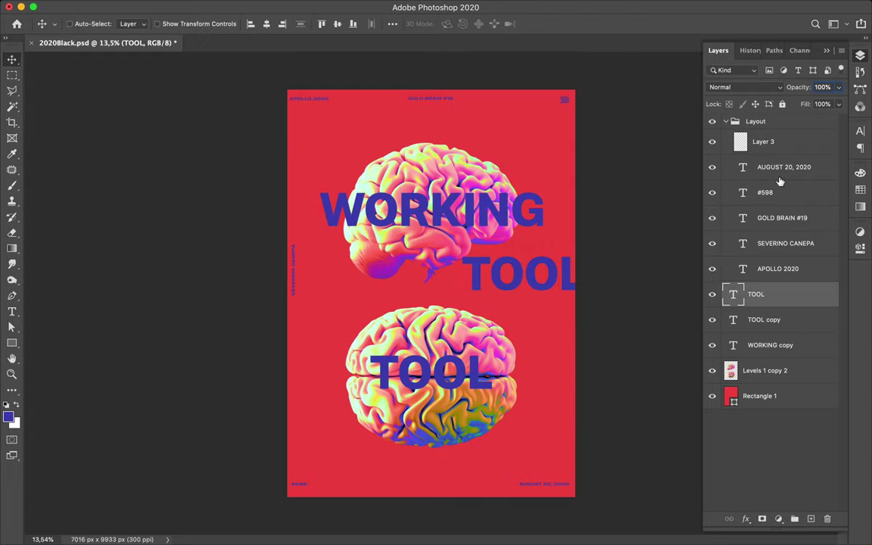
click(860, 135)
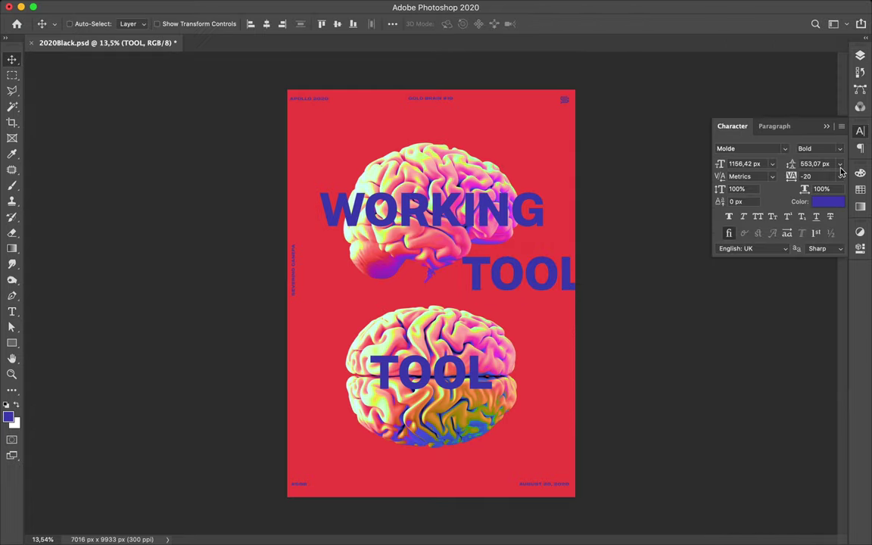
- Shrink the second TOOL in two transforms to a 247.25 px caption under WORKING's right end
click(817, 148)
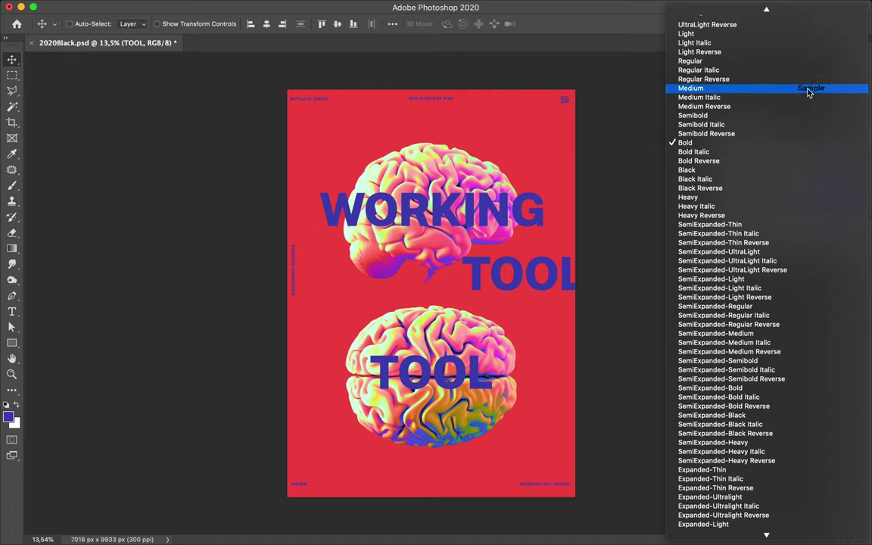
key(Escape)
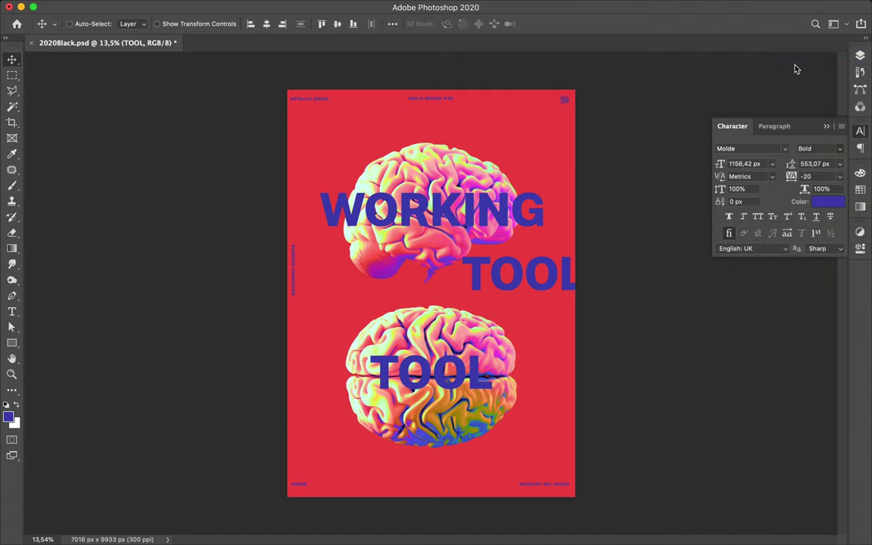
key(super+t)
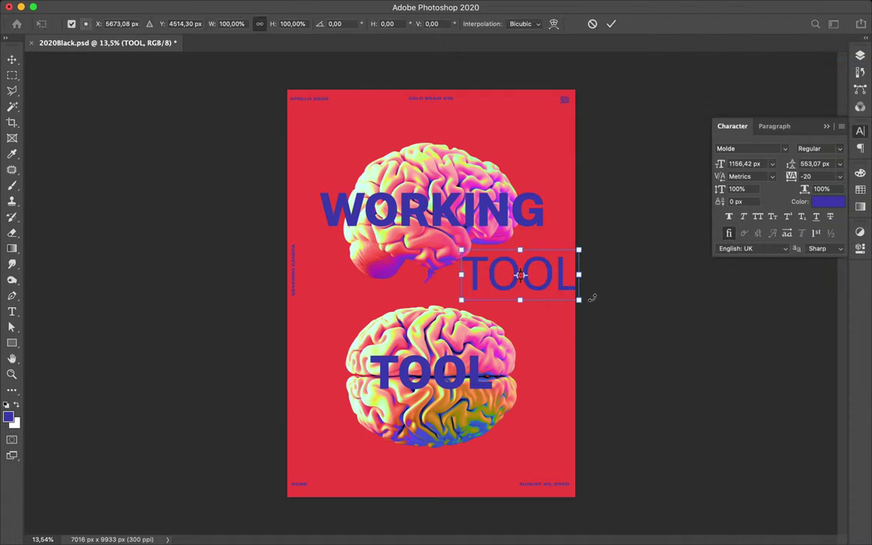
drag(578, 300, 512, 270)
key(Return)
key(ctrl+t)
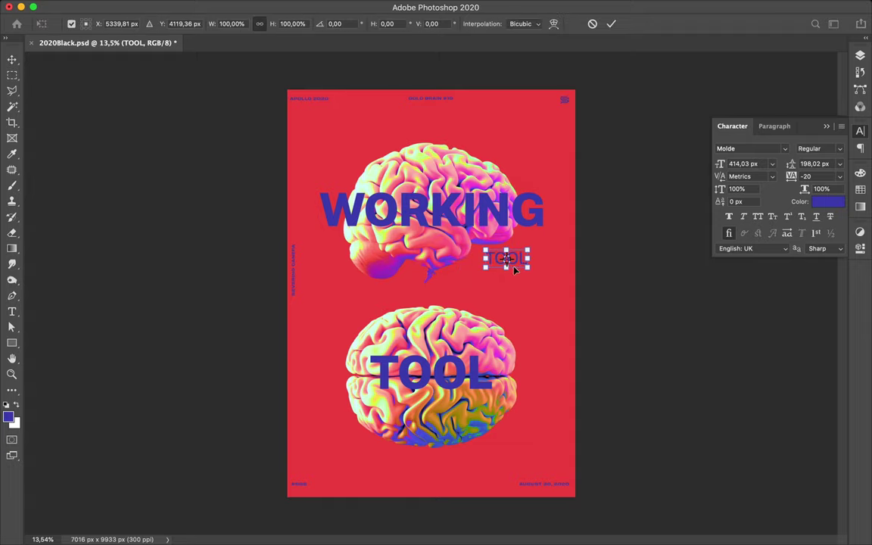
drag(507, 261, 507, 257)
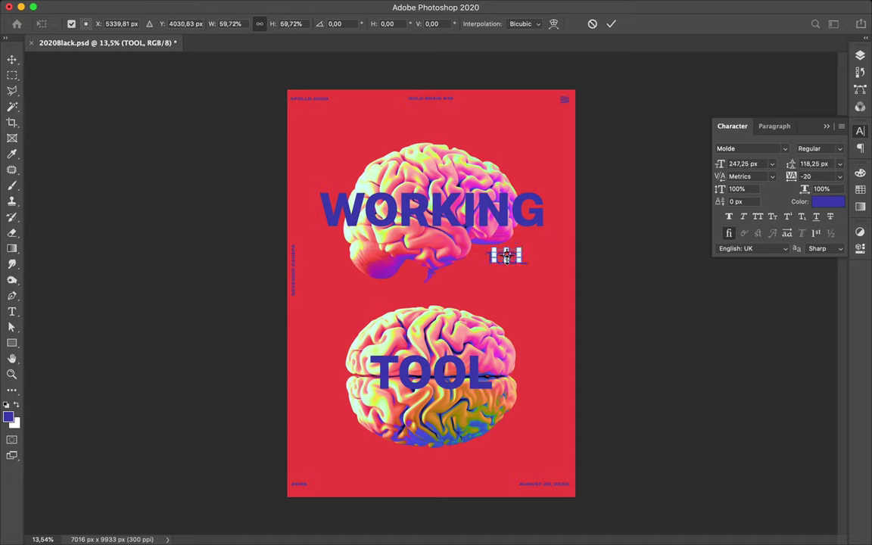
key(Return)
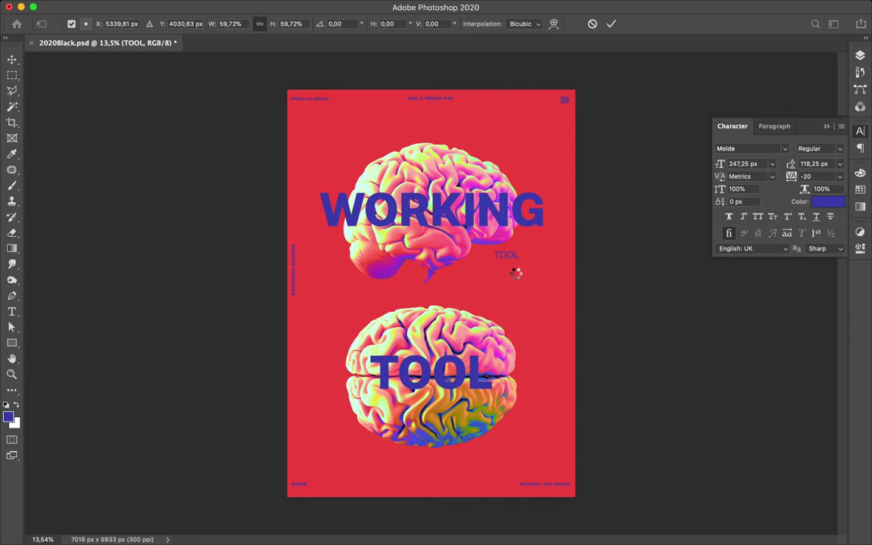
scroll(522, 261, up, 5)
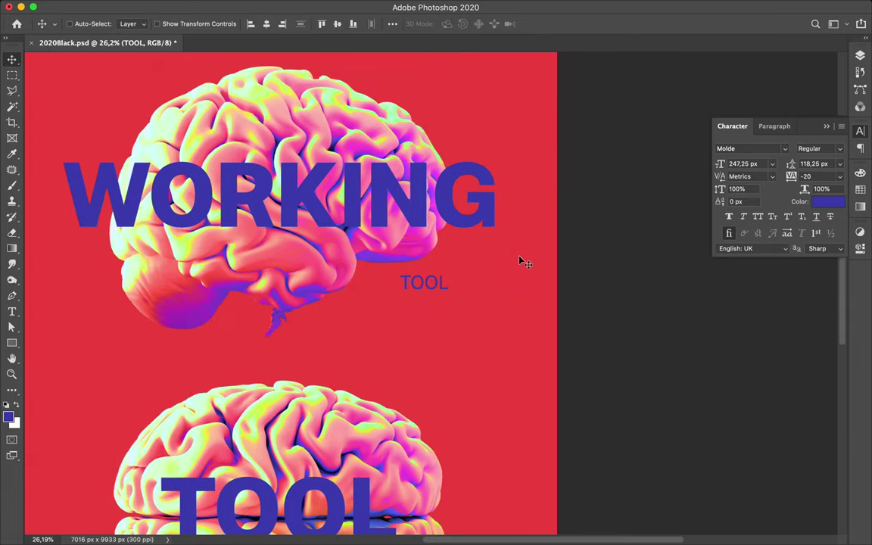
- Change the small caption's text to SIDE VIEW
double_click(425, 283)
click(425, 281)
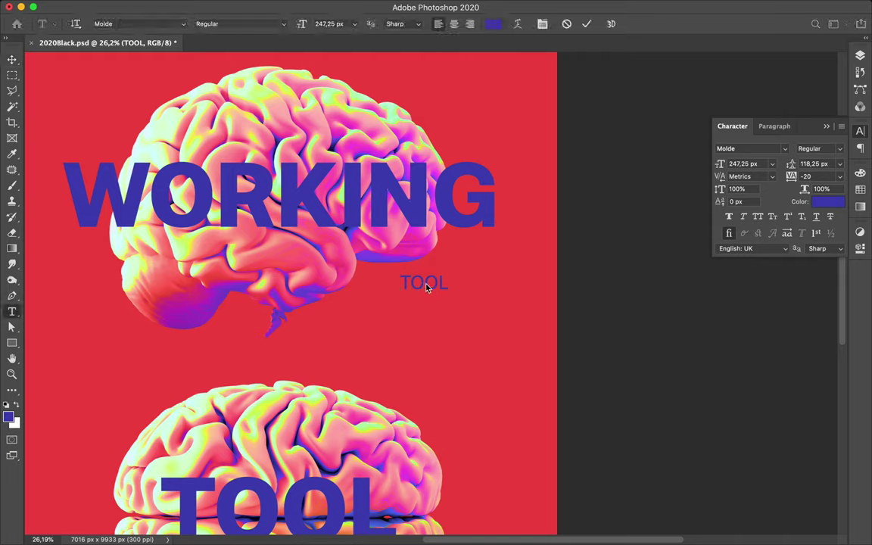
text(SIDE VIEW)
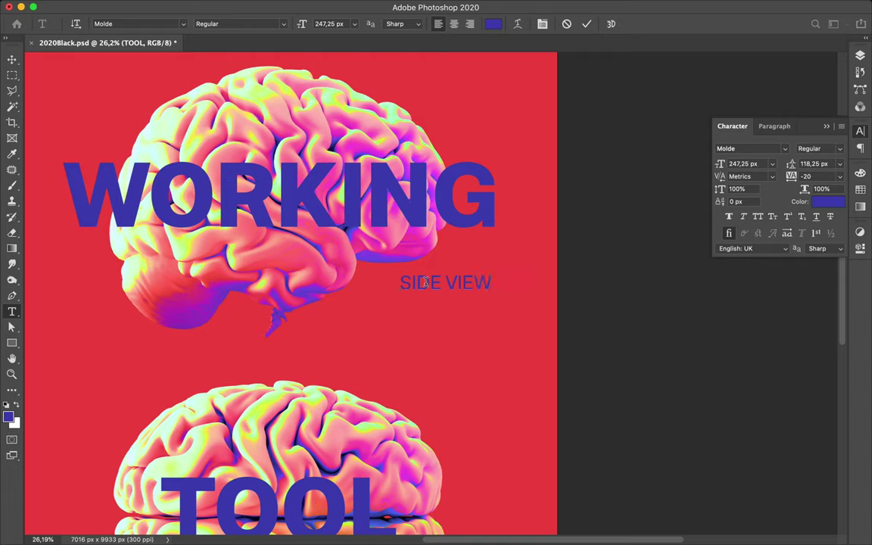
key(super+Return)
- Set SIDE VIEW's font size to 118 px and move it right below WORKING
click(760, 164)
text(228)
key(Return)
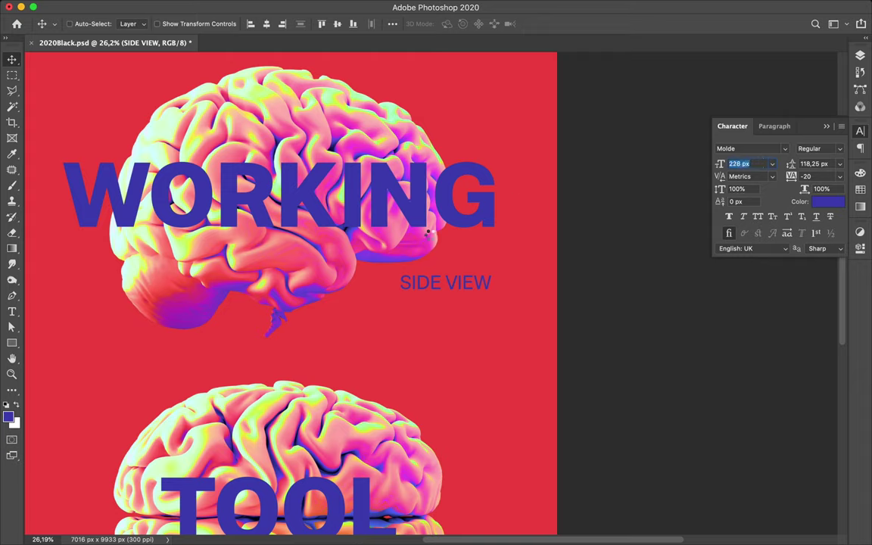
key(shift+Down)
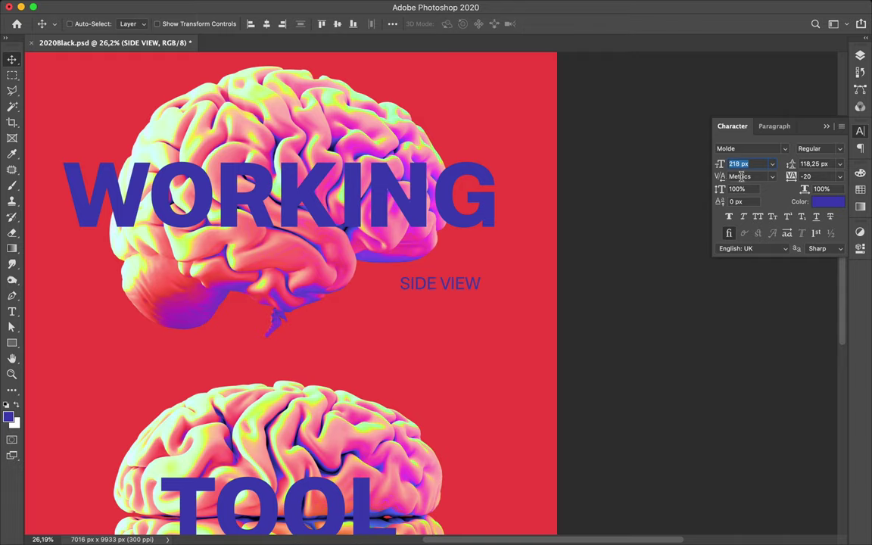
text(118)
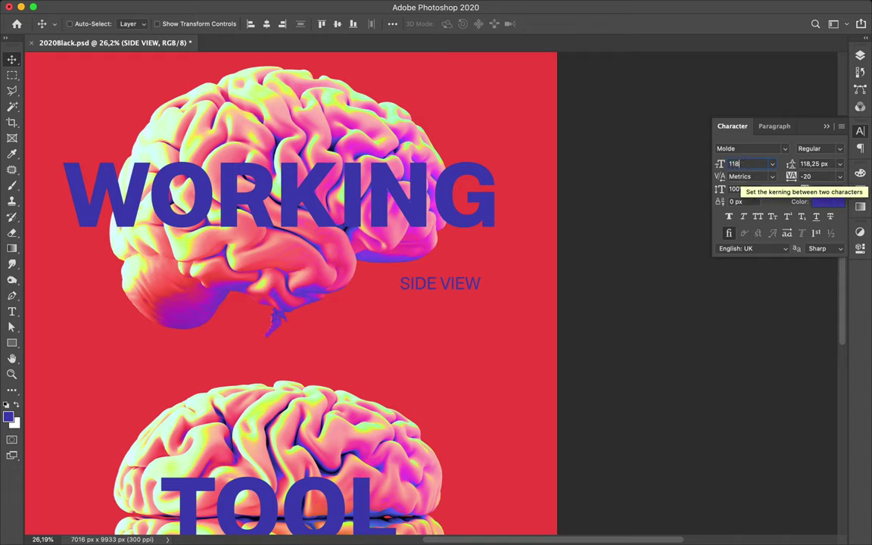
key(Return)
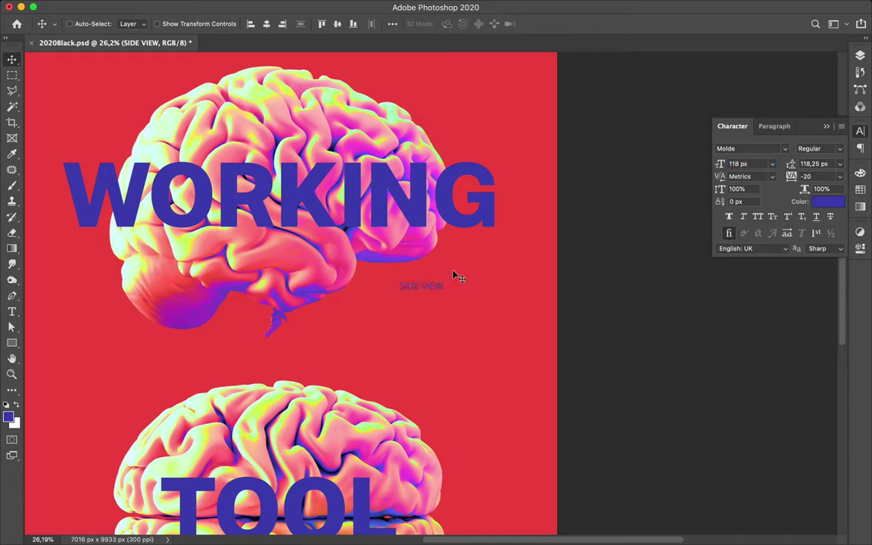
drag(437, 289, 464, 296)
key(t)
key(v)
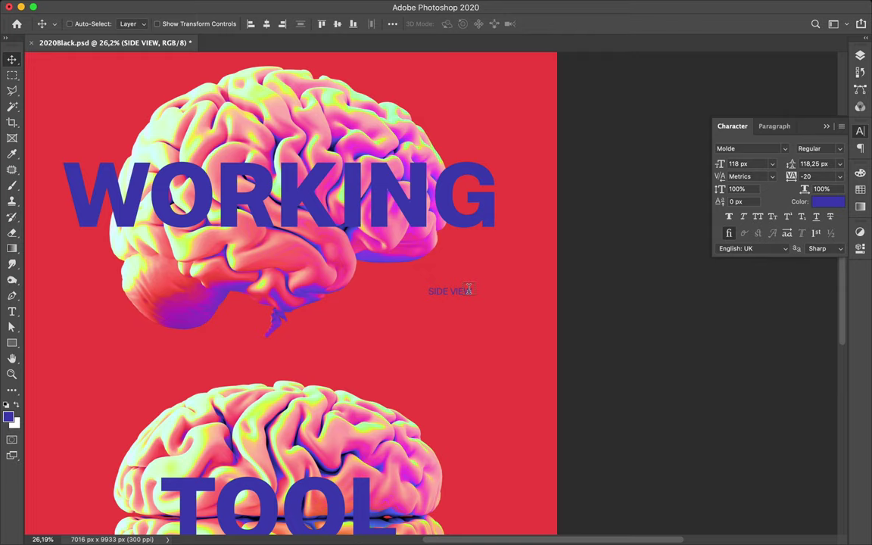
- Change the SIDE VIEW caption's tracking from -20 to 0
double_click(469, 290)
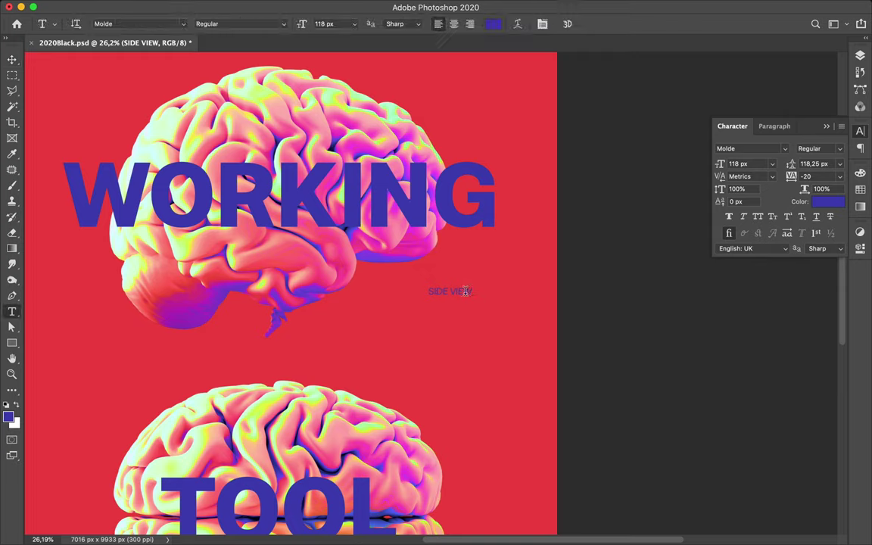
click(511, 310)
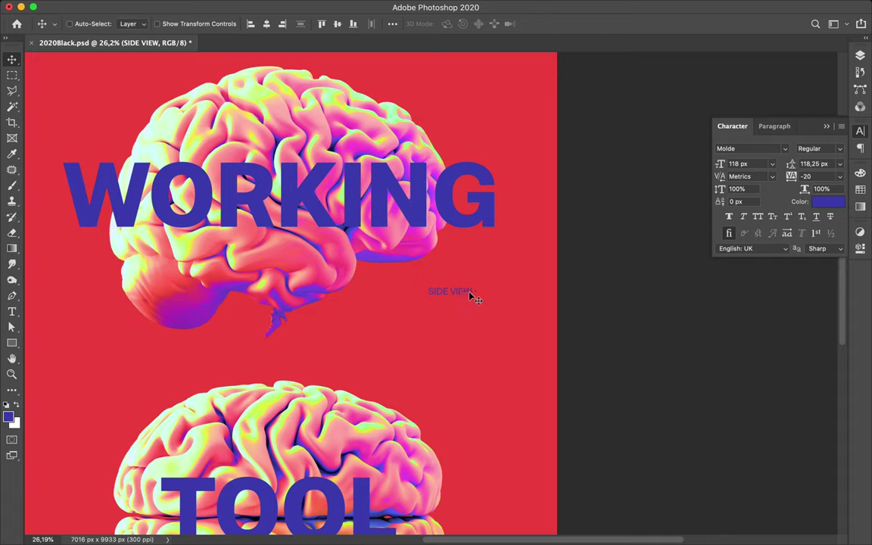
key(super)
key(v)
click(828, 178)
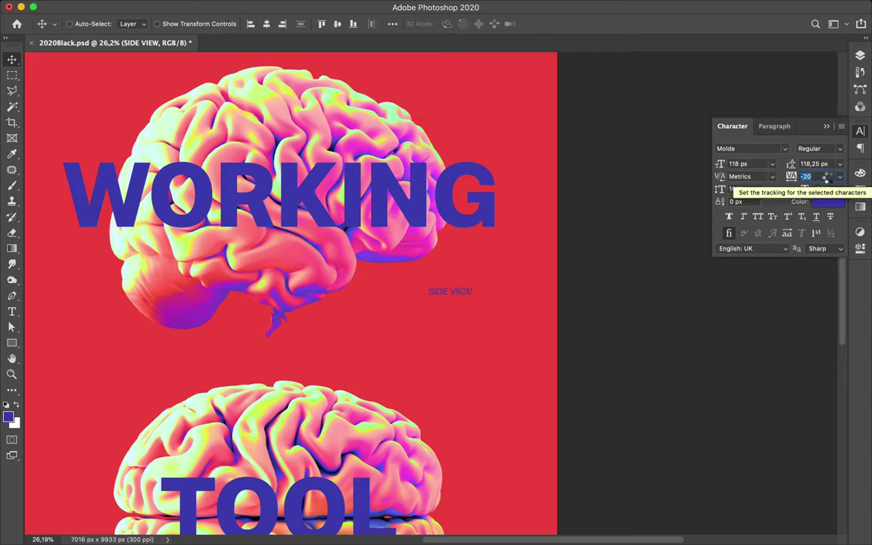
text(0)
key(Return)
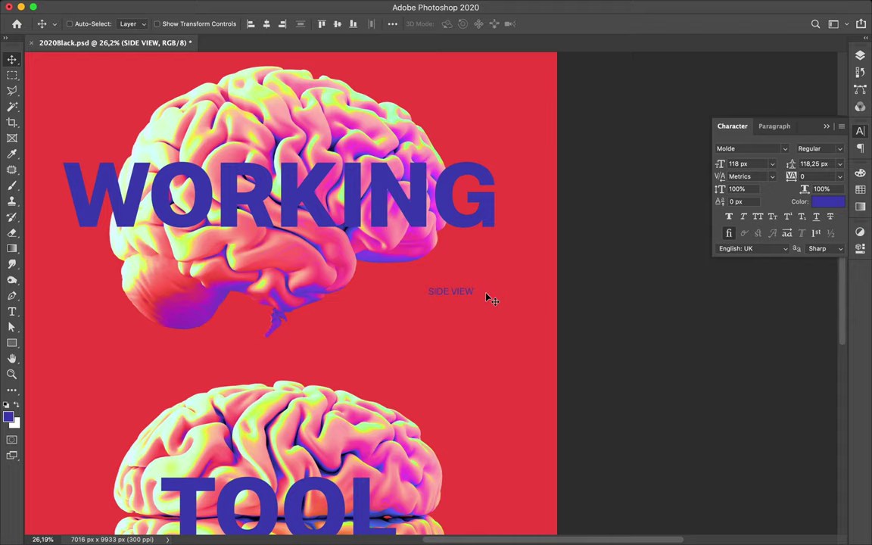
- Add a new caption line reading BRAIN HEMISPHERE below SIDE VIEW
key(o)
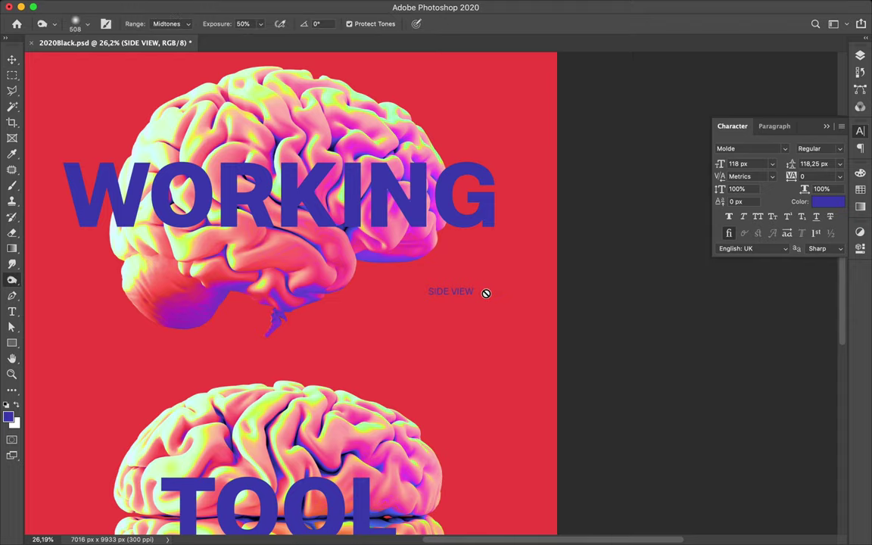
scroll(486, 294, left, 5)
key(f)
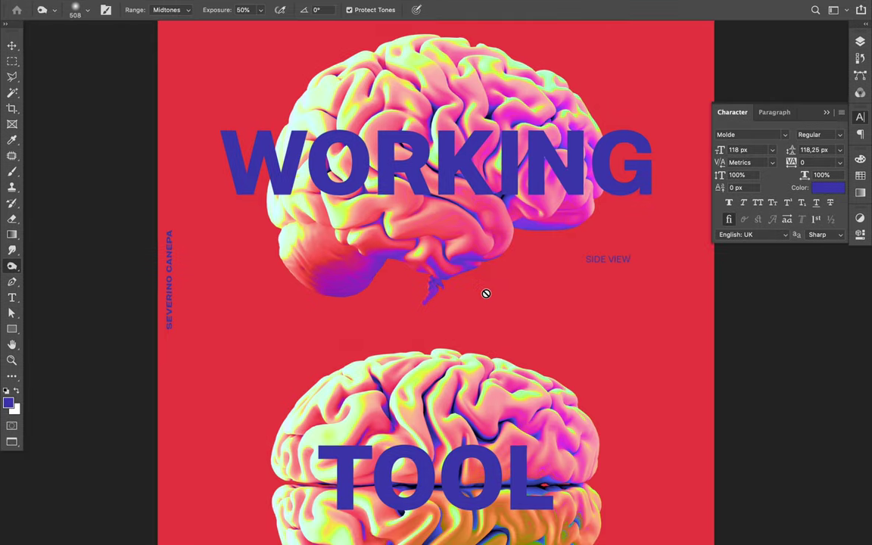
scroll(486, 294, down, 4)
scroll(486, 294, down, 3)
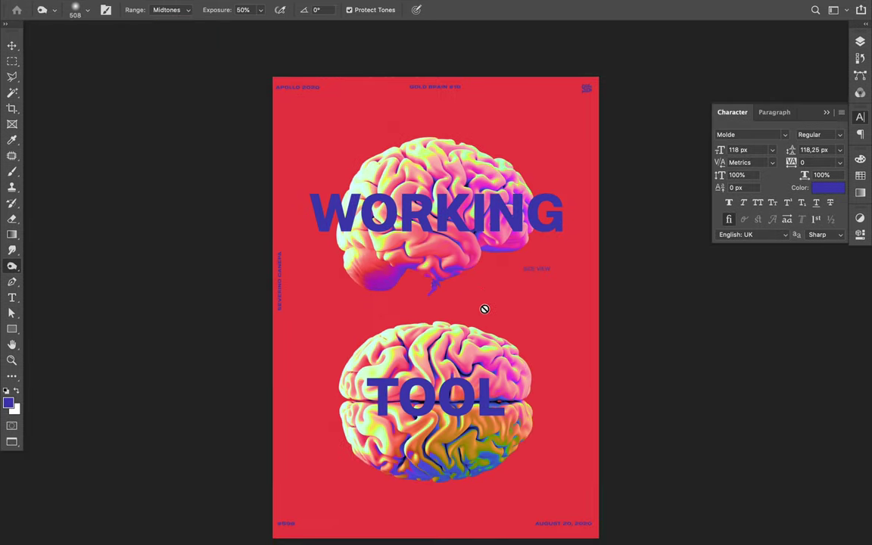
key(v)
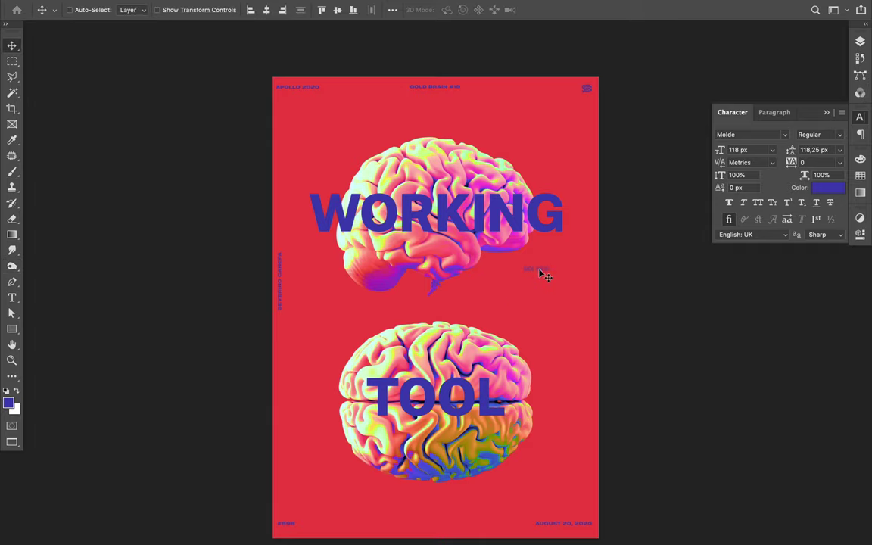
key(ctrl)
double_click(543, 267)
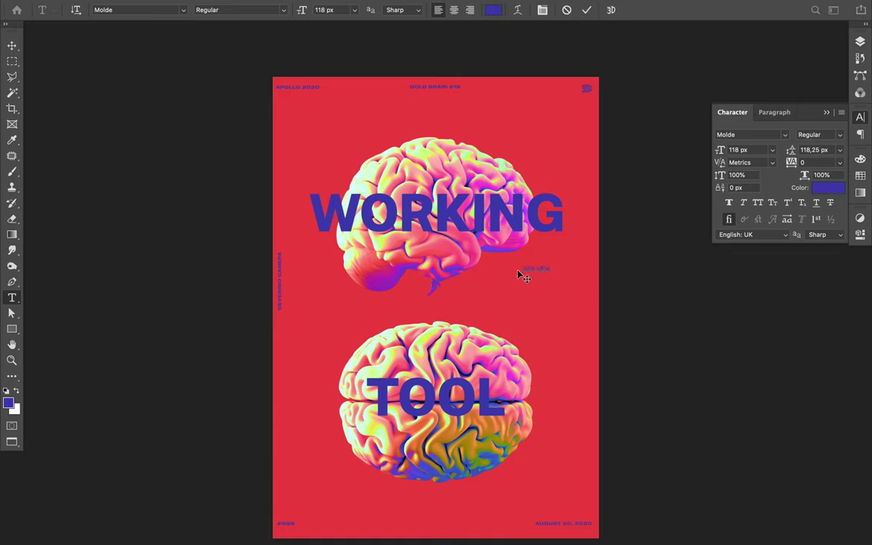
key(ctrl+plus)
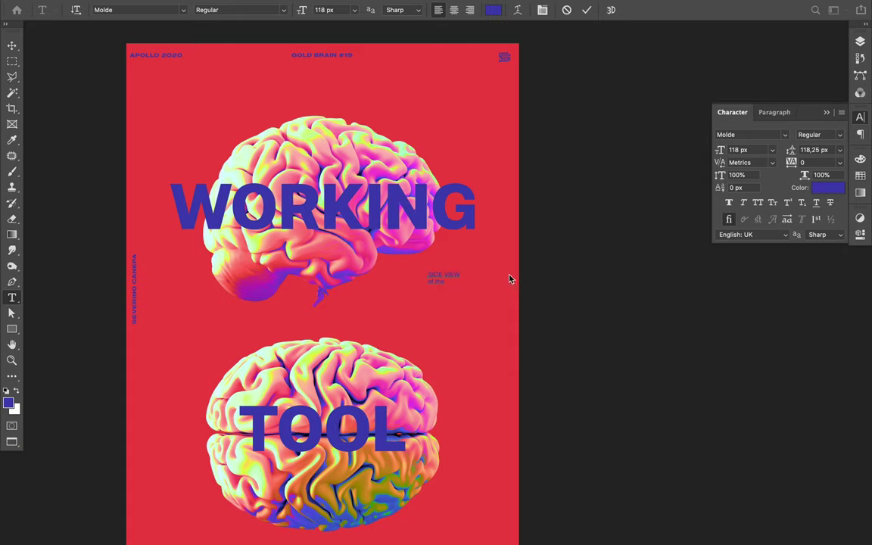
key(Return)
text(BRAIN)
text( HEMISPHERE)
key(ctrl+Return)
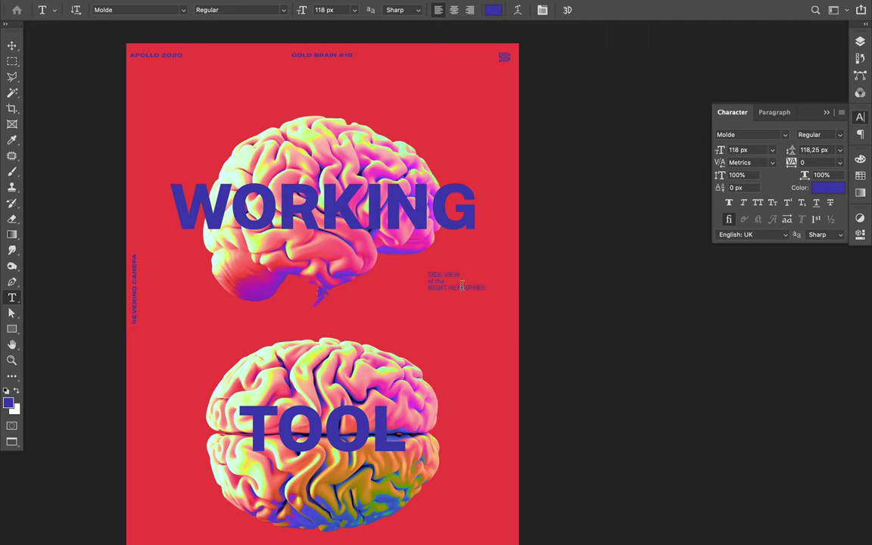
- Delete the 'of the' middle line and move the caption down about 68 px
drag(445, 280, 402, 279)
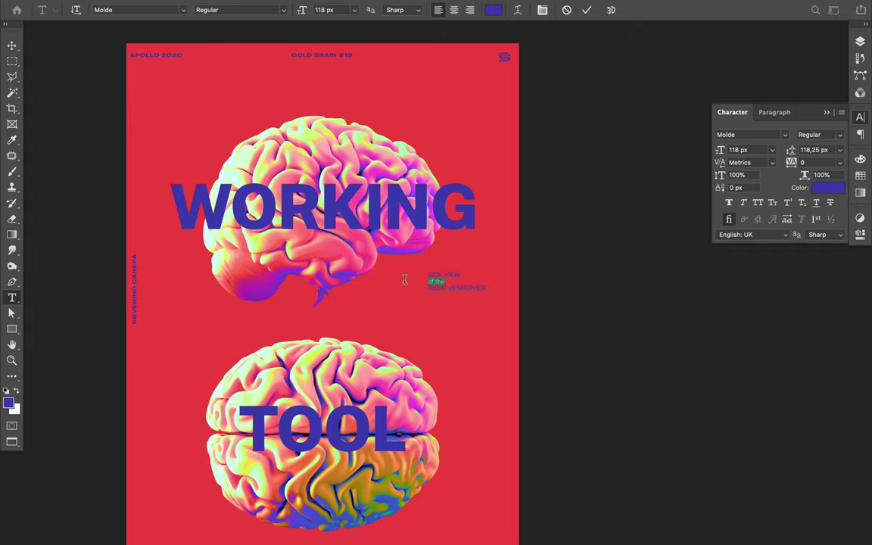
key(super+h)
key(BackSpace)
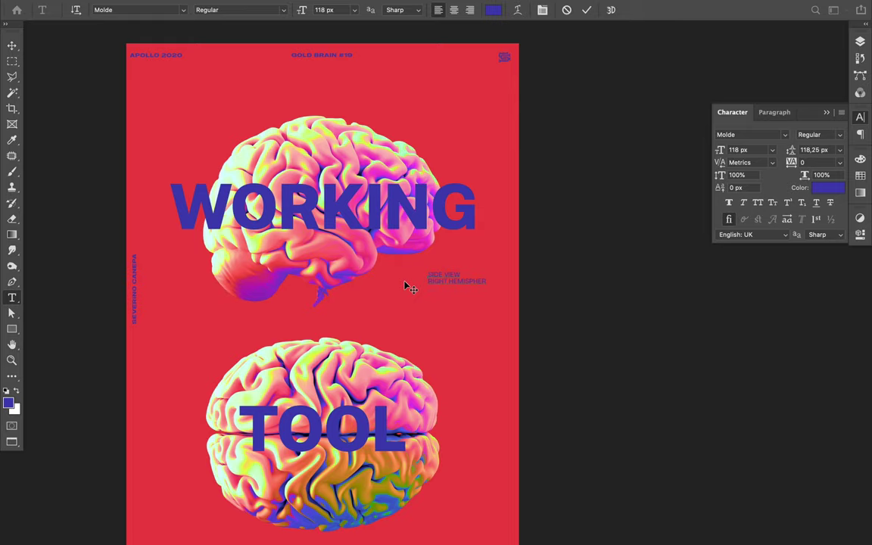
key(super+Return)
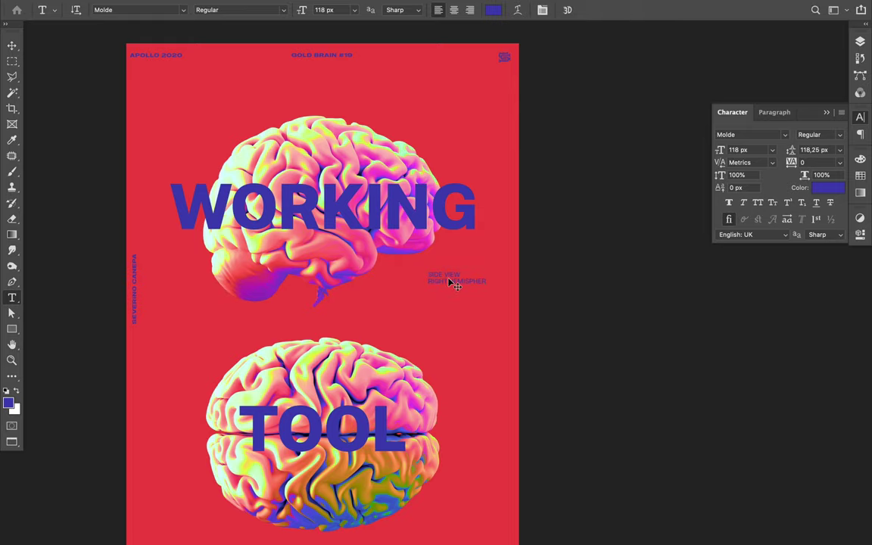
scroll(448, 276, down, 5)
scroll(449, 276, up, 1)
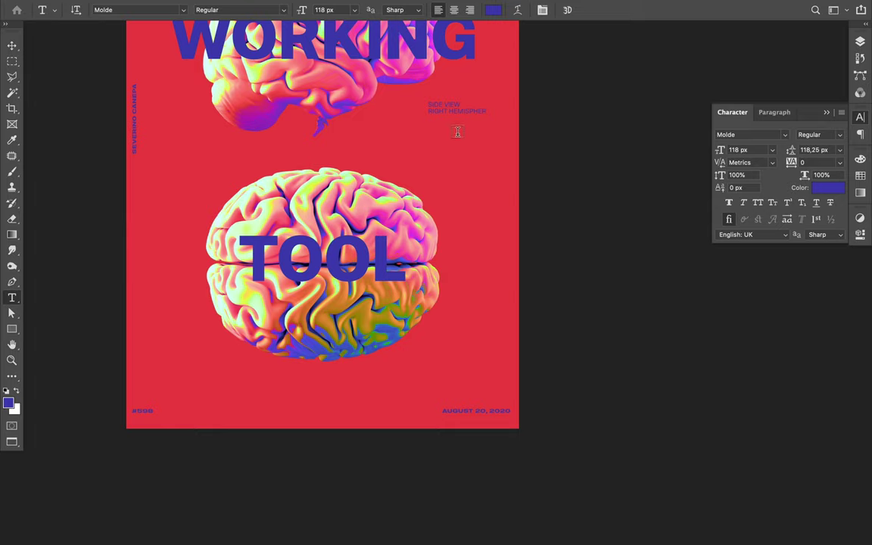
key(v)
drag(458, 118, 455, 171)
key(super)
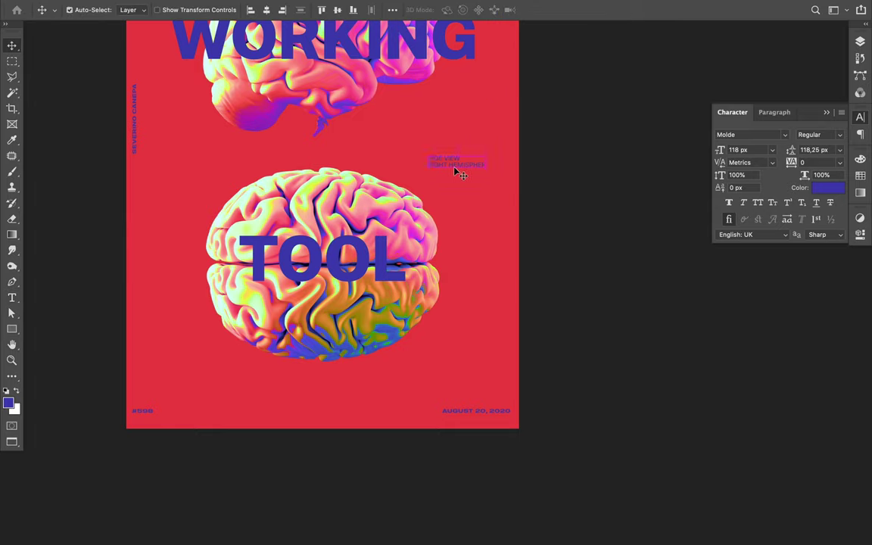
- Undo the caption move and Alt-drag a copy of the caption down beside the lower brain
key(super+z)
drag(455, 140, 456, 182)
key(t)
key(v)
- Change the copied caption's text to TOP VIEW, LEFT HEMISPHER and RIGHT HEMISPHER
double_click(458, 168)
key(super+c)
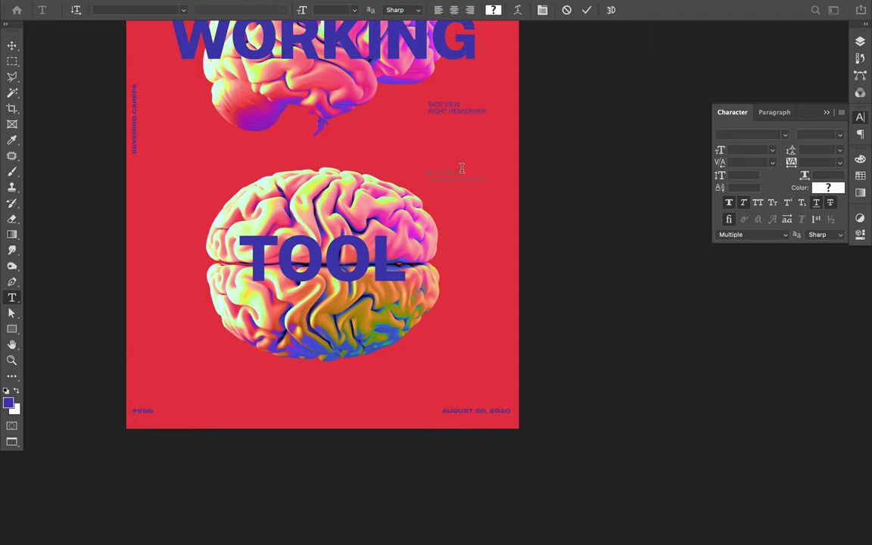
click(462, 168)
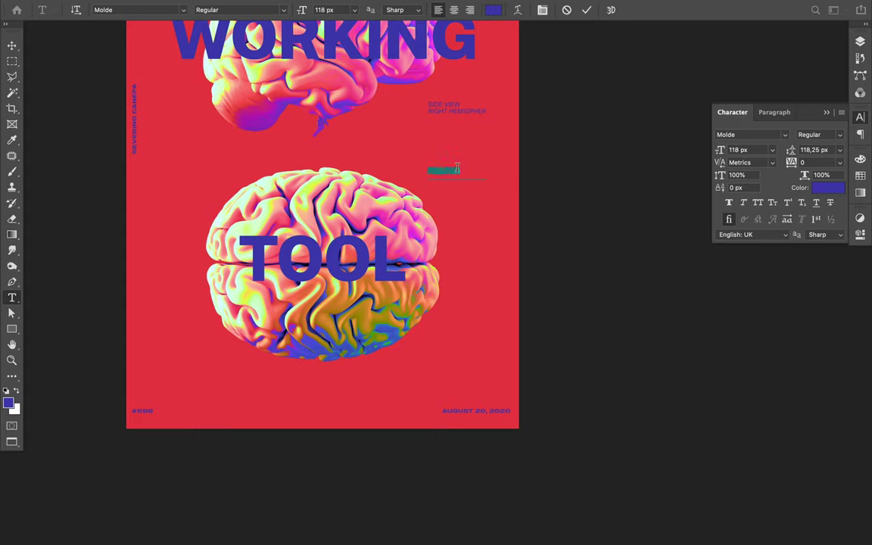
key(super+v)
text(OP VIEW)
key(Return)
text(HEMISPHER)
click(521, 146)
key(v)
scroll(528, 154, up, 3)
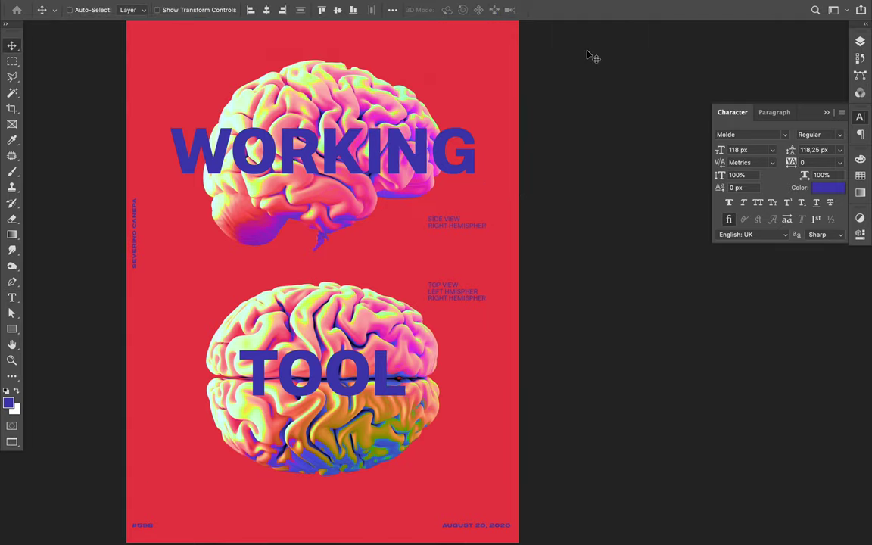
- Resize the SIDE VIEW and TOP VIEW captions from 118 px to 108 px, then zoom out
scroll(471, 151, down, 1)
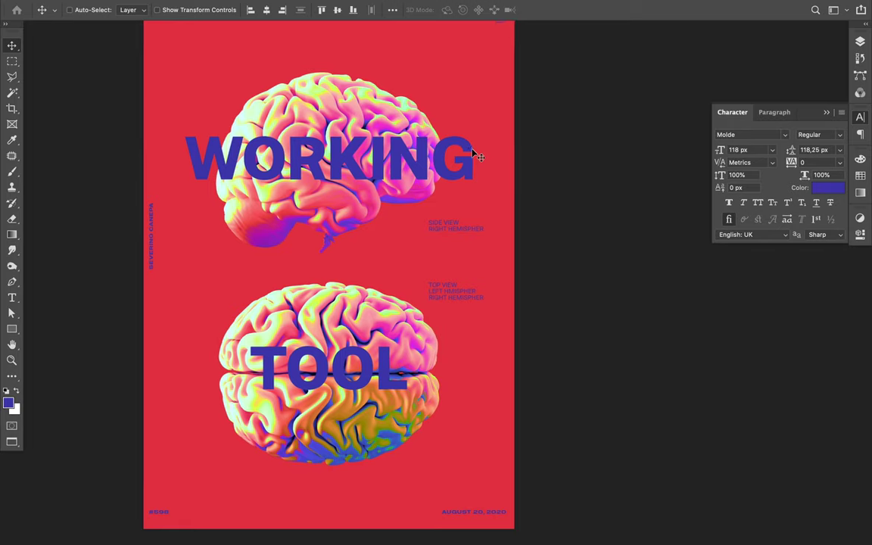
scroll(478, 156, up, 1)
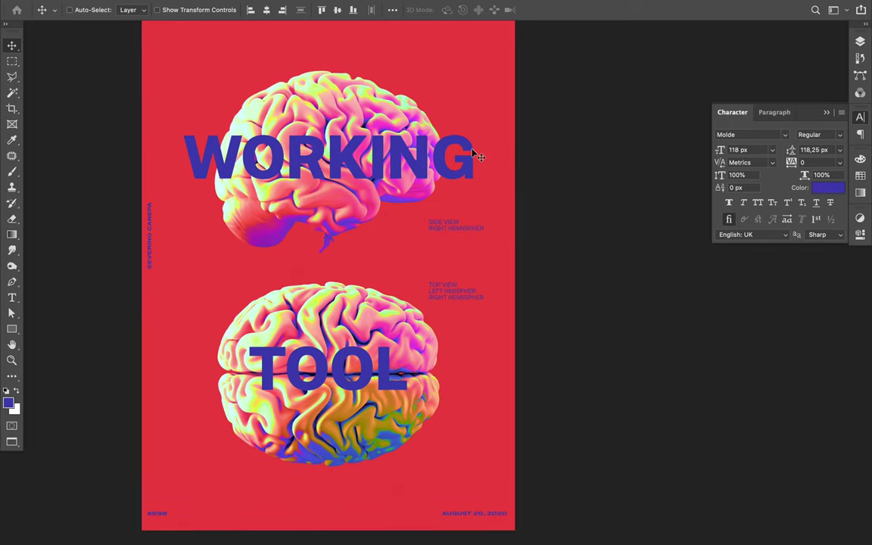
key(super)
click(749, 149)
text(108)
key(Return)
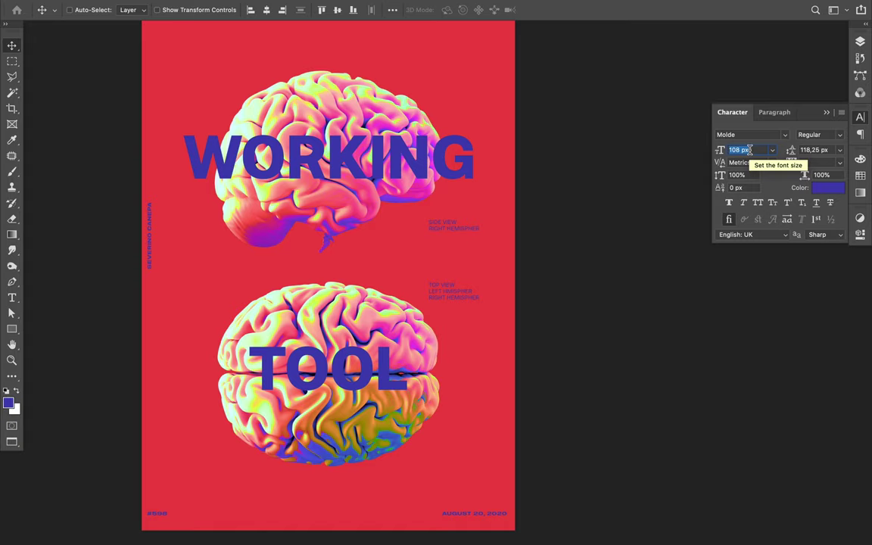
click(437, 319)
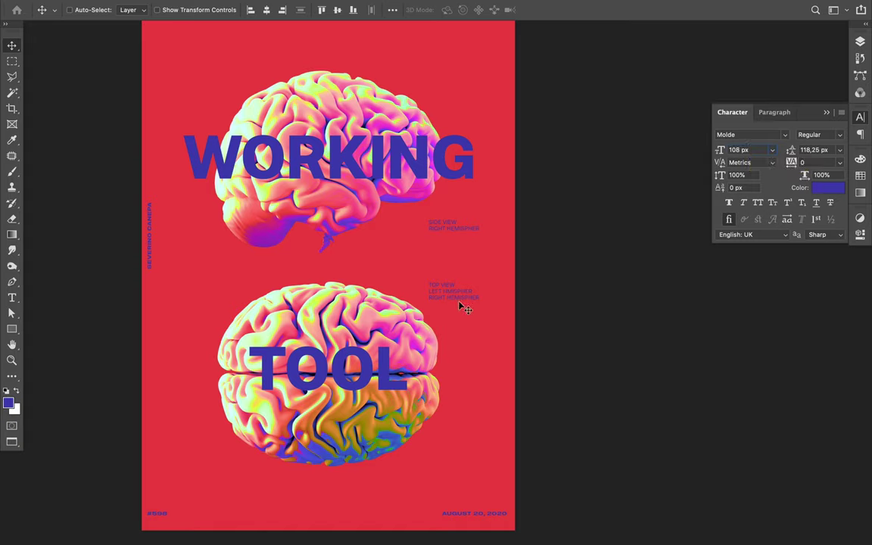
key(ctrl)
scroll(272, 195, down, 2)
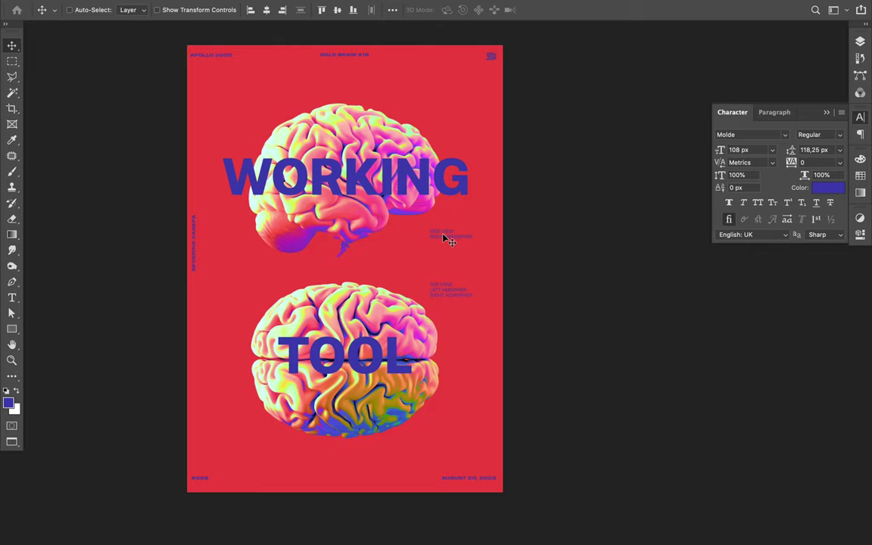
- Set the Pen shape to no fill with a blue stroke
key(p)
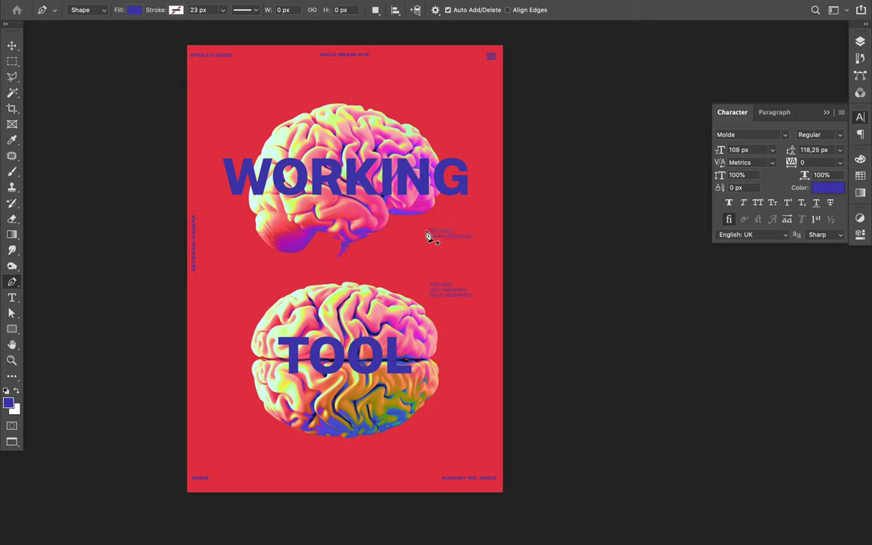
click(134, 10)
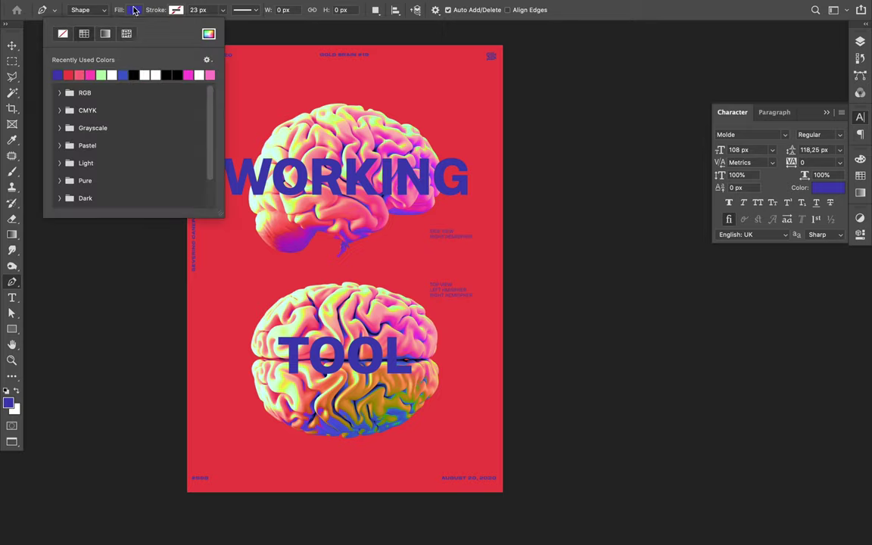
click(63, 35)
click(171, 11)
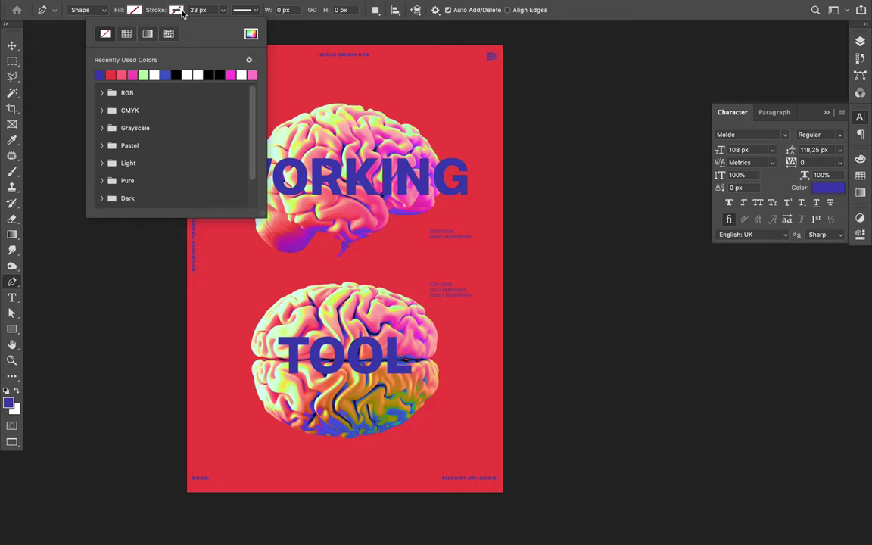
click(100, 74)
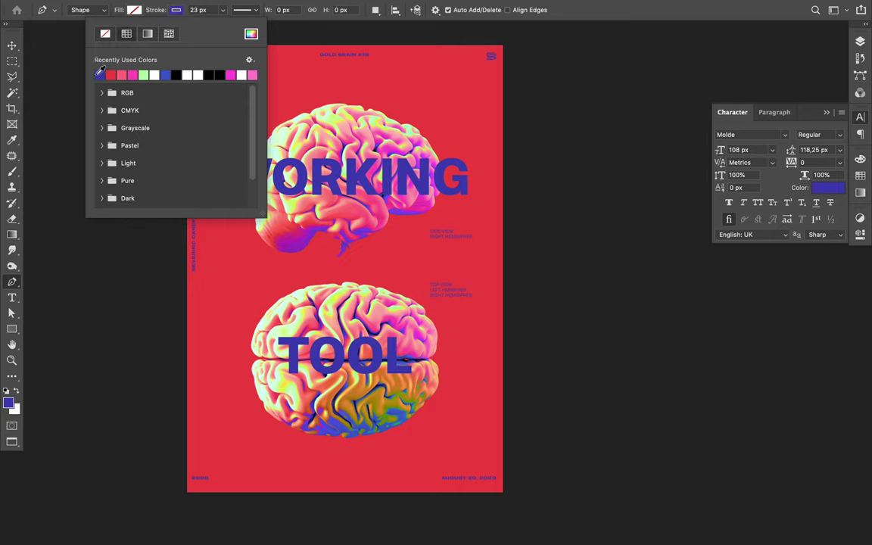
- Draw a vertical line from beside the SIDE VIEW label up to the poster's top edge
click(427, 239)
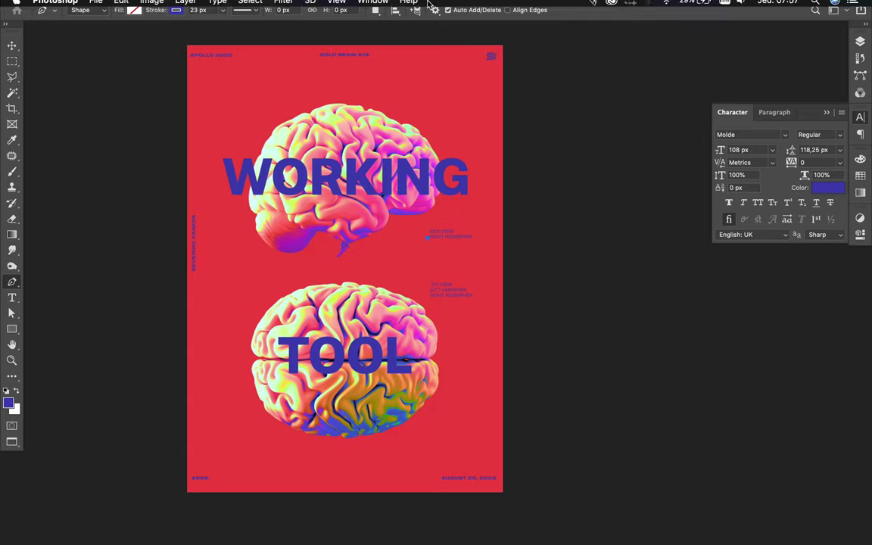
click(428, 45)
key(a)
key(v)
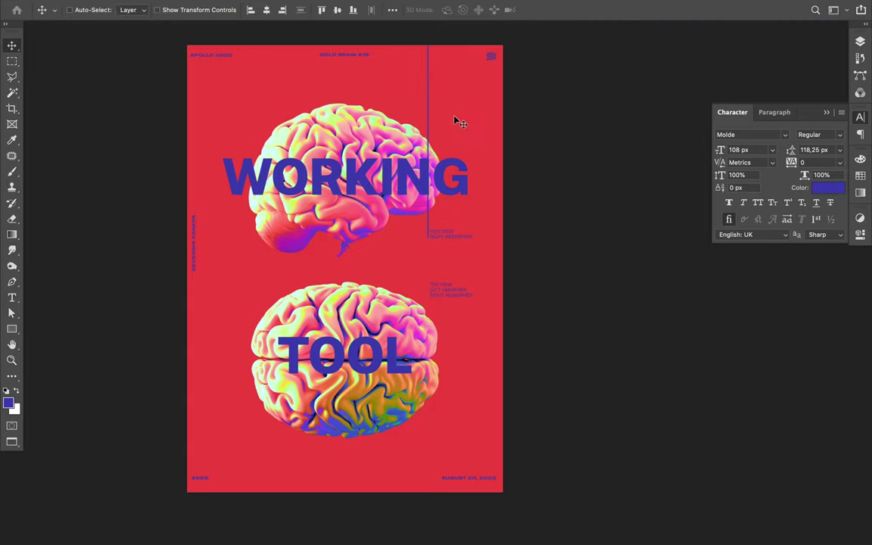
- Set the vertical line's stroke width to 9 px
key(a)
click(257, 10)
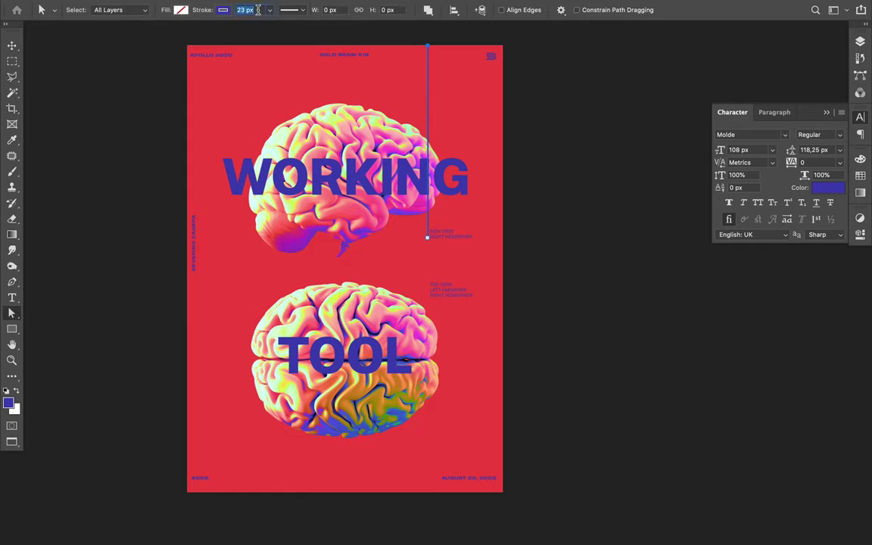
text(9)
key(Return)
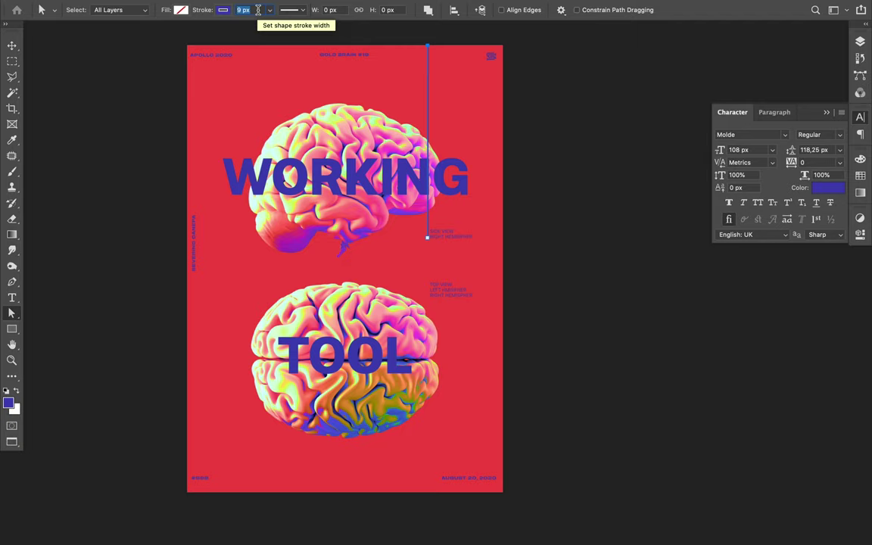
click(506, 182)
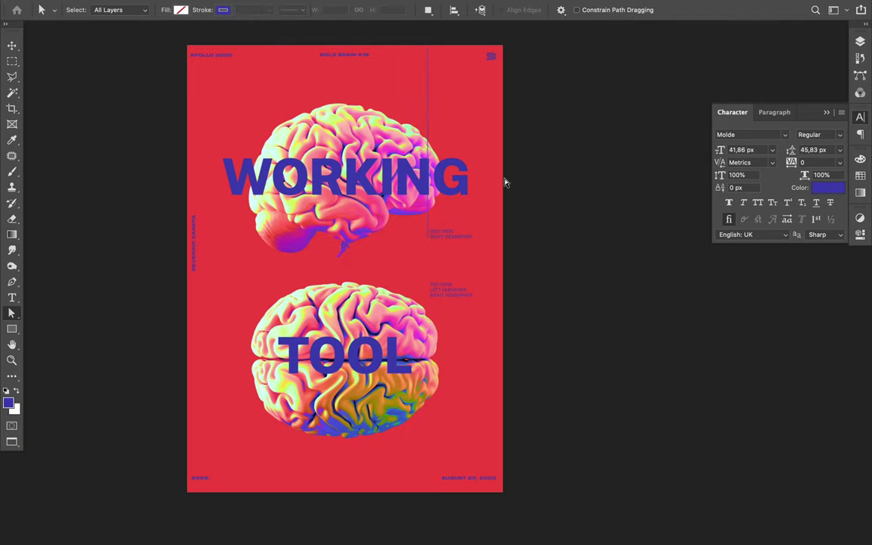
- In the Layers panel, move Shape 1 just above Rectangle 1, then drag a line copy down
key(F7)
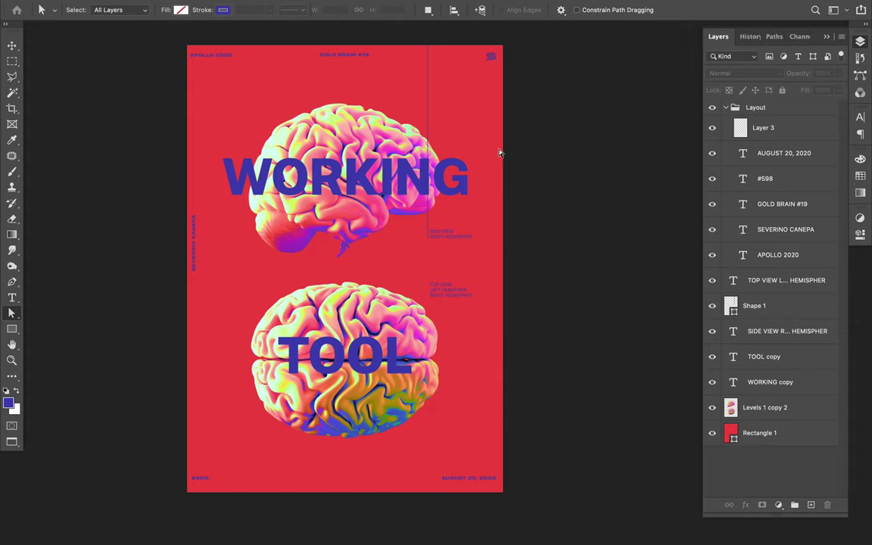
click(427, 237)
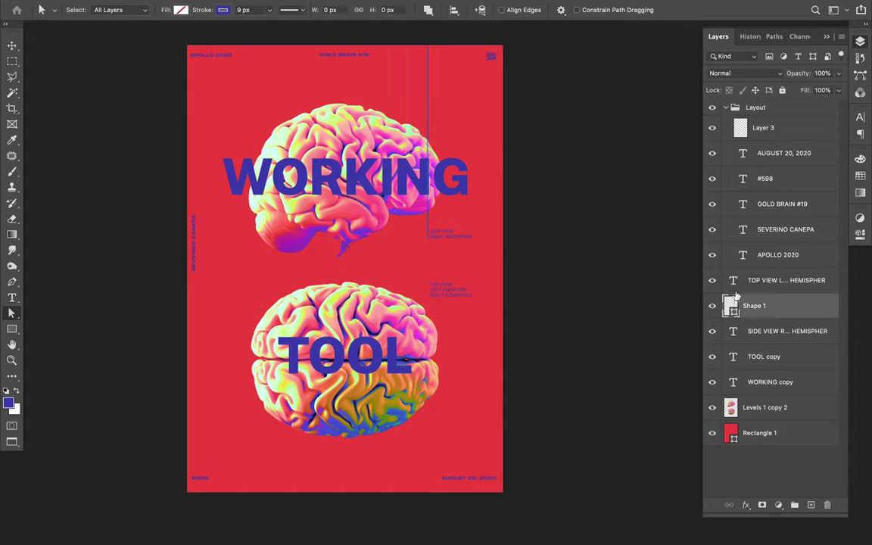
mouse_move(785, 309)
mouse_down()
mouse_move(785, 441)
mouse_move(786, 424)
mouse_up()
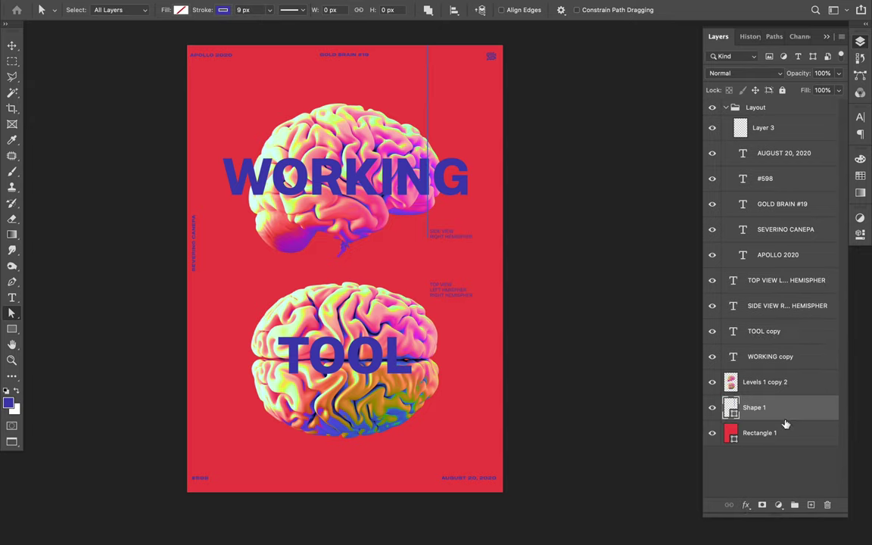
key(v)
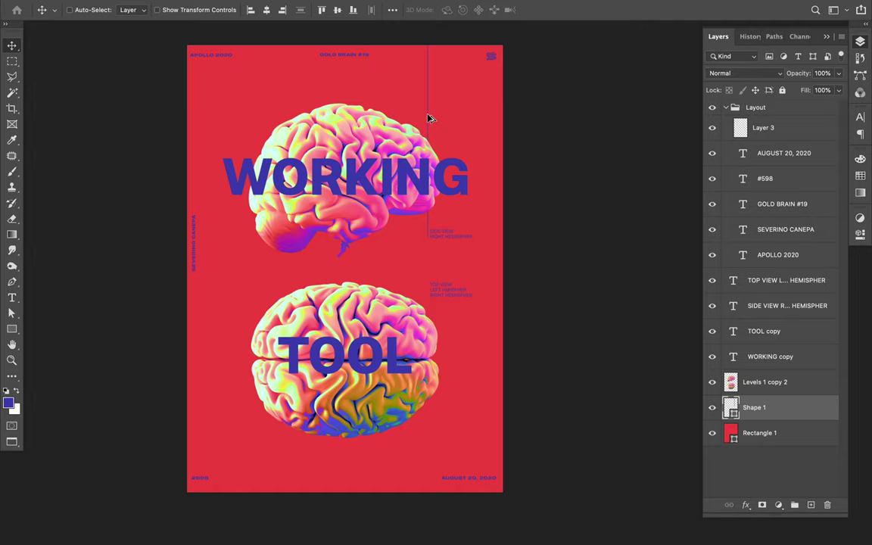
drag(429, 118, 446, 389)
- Place the copied line beside TOP VIEW and extend its end to the poster's bottom edge
scroll(448, 255, up, 3)
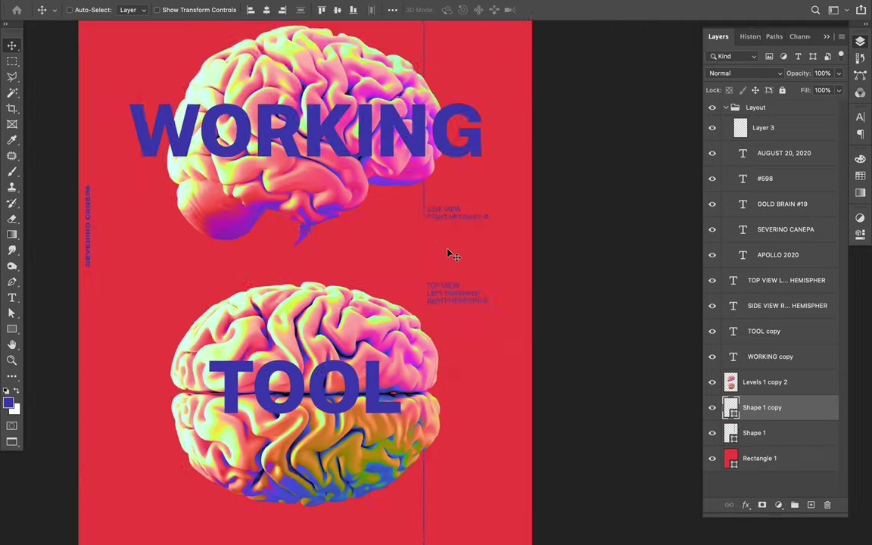
scroll(449, 255, down, 3)
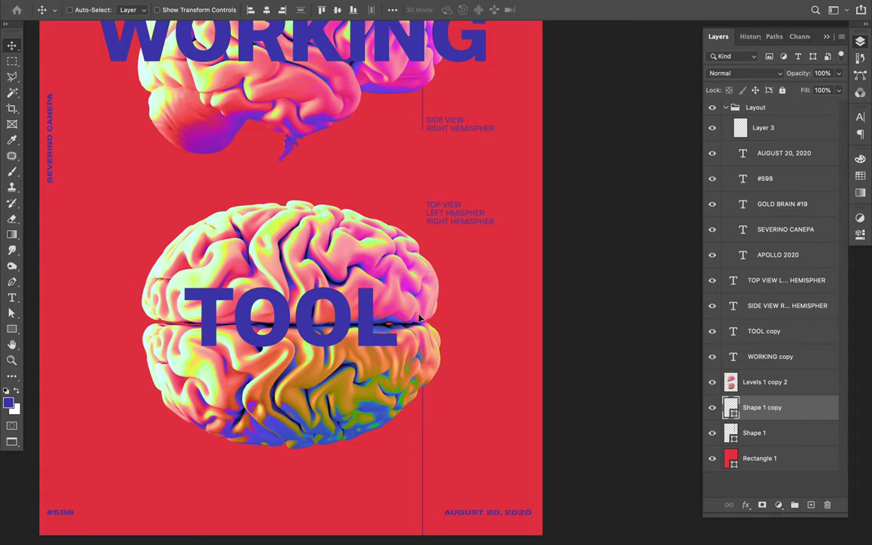
drag(419, 296, 422, 354)
key(a)
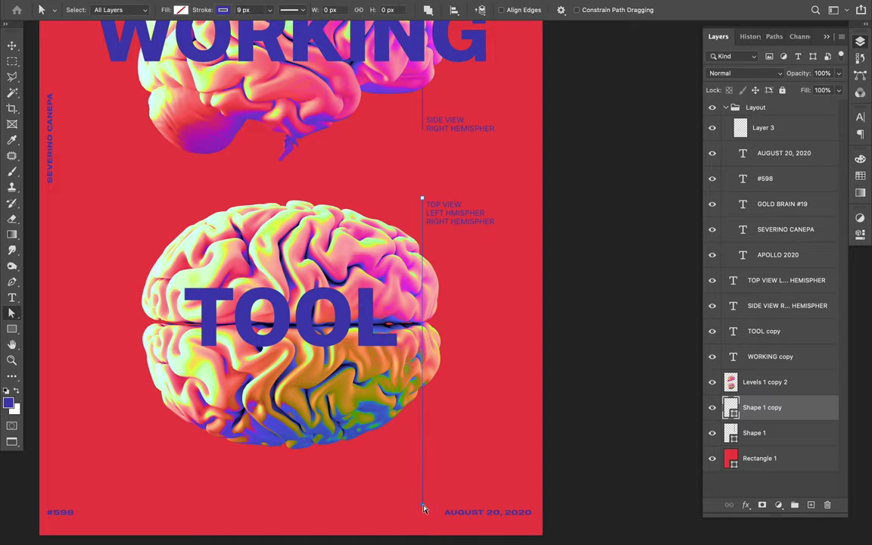
drag(422, 509, 433, 140)
drag(422, 107, 424, 87)
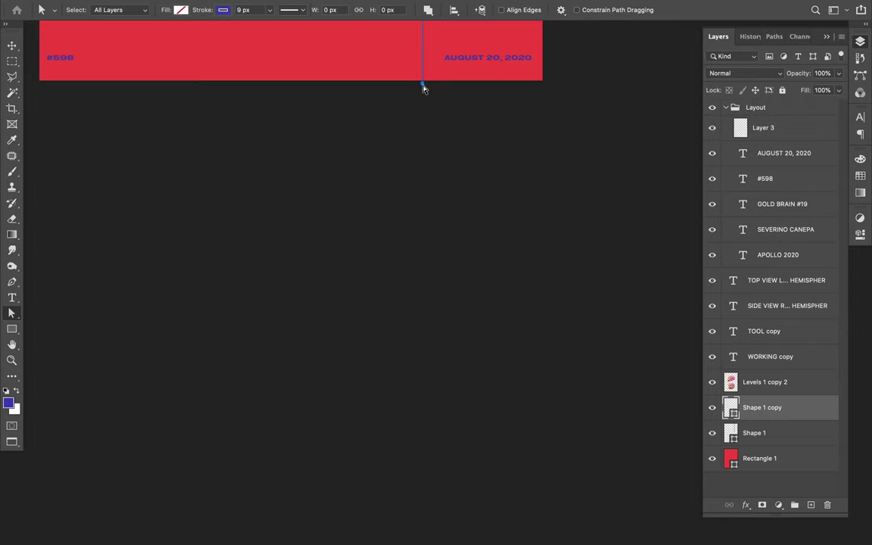
- Fine-tune the original line's lower end point, then fit the whole poster in view
scroll(423, 88, up, 5)
scroll(417, 280, up, 2)
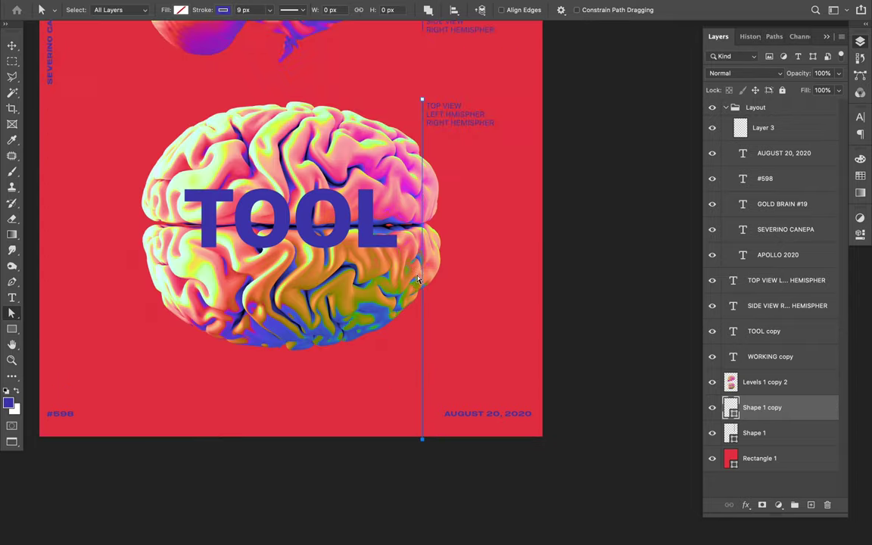
scroll(417, 279, up, 3)
scroll(418, 280, up, 2)
scroll(417, 280, up, 1)
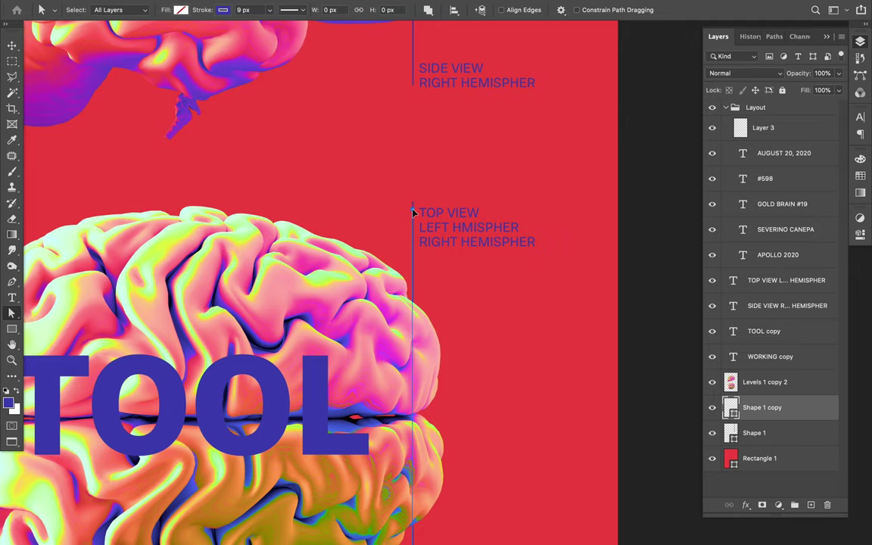
click(413, 91)
drag(413, 93, 413, 96)
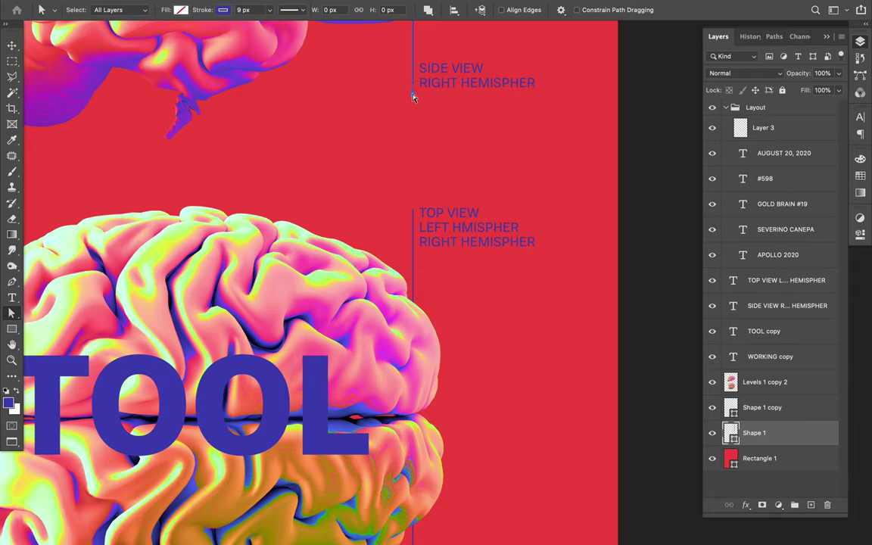
drag(413, 95, 413, 90)
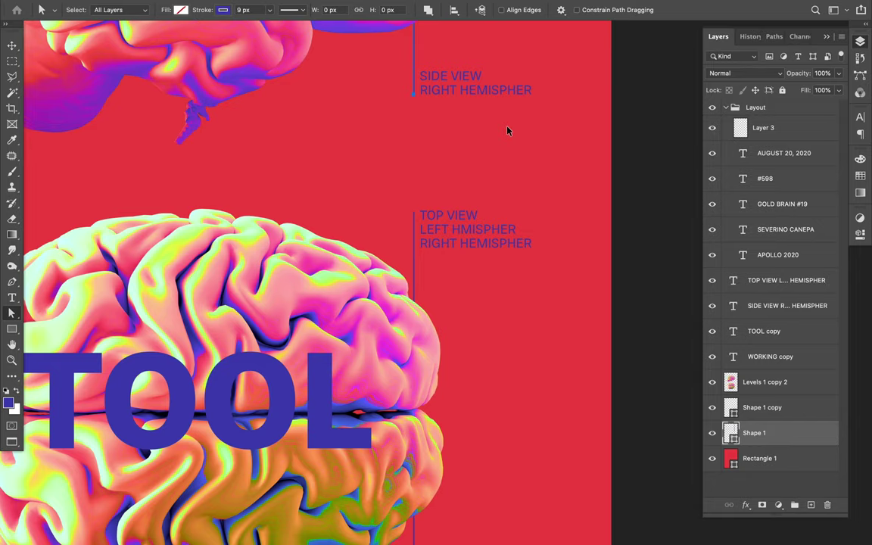
key(super+0)
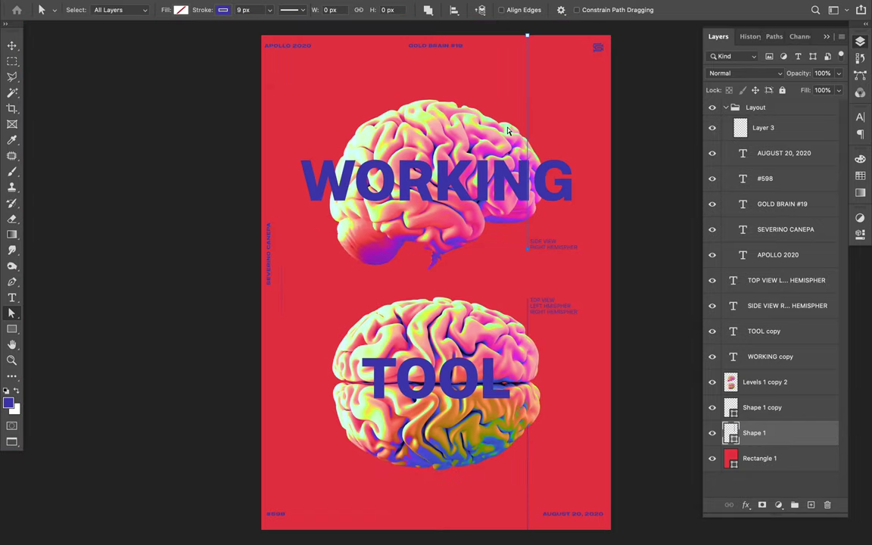
- Dismiss the no-layer-selected alert and select the Rectangle 1 layer
click(656, 106)
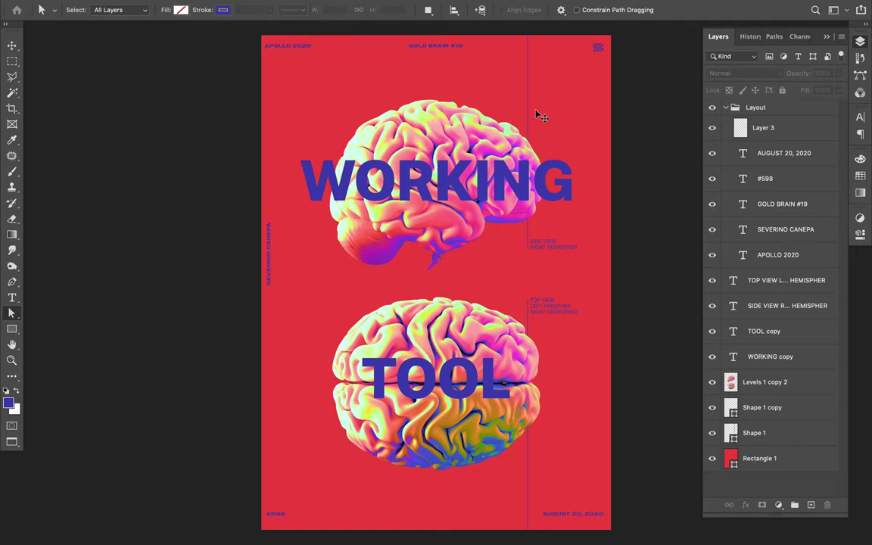
key(v)
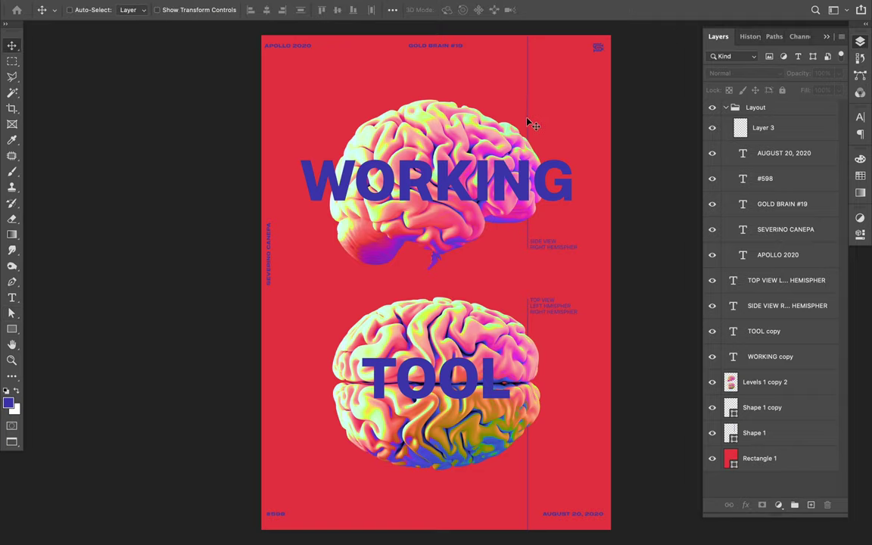
click(492, 107)
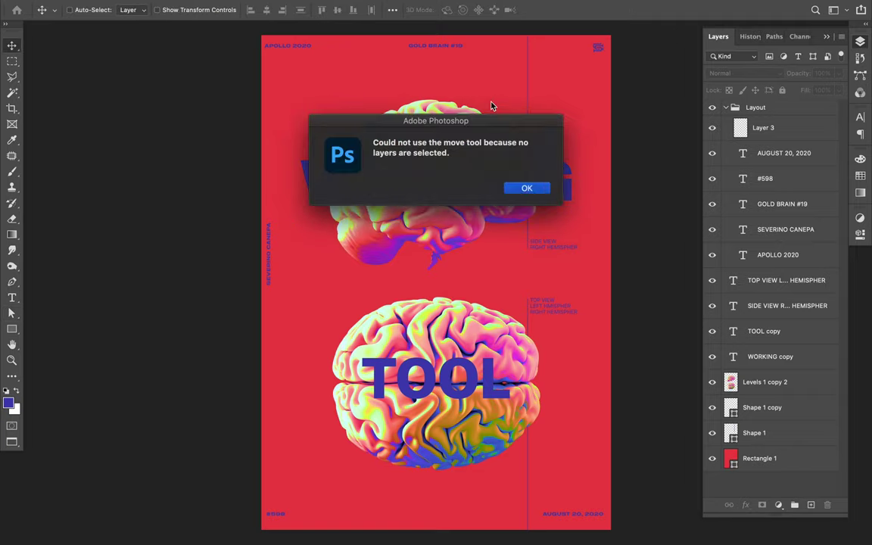
click(526, 187)
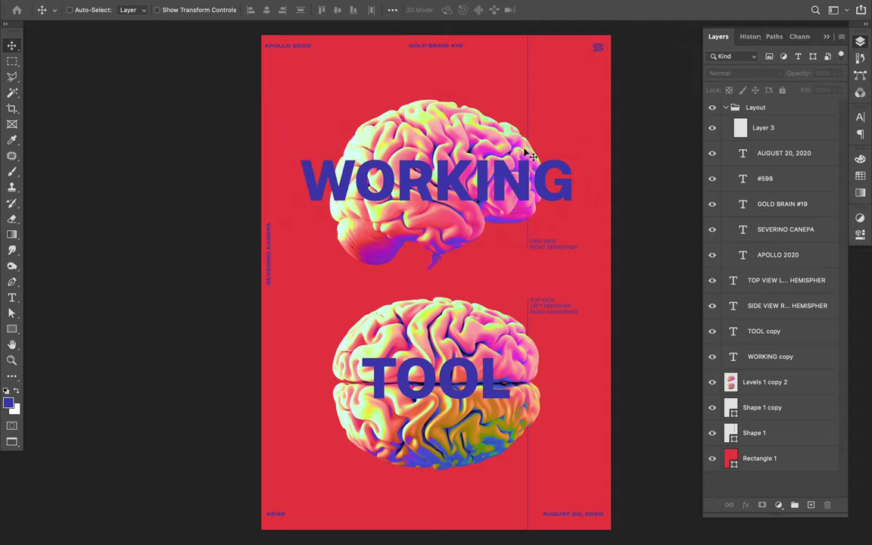
click(528, 132)
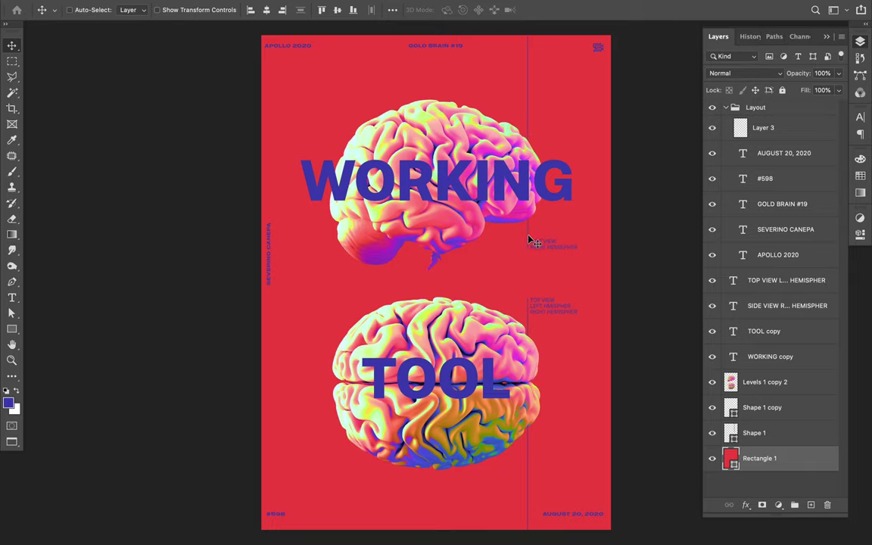
- Zoom in on SIDE VIEW and duplicate the Shape 1 line as Shape 1 copy 2
key(ctrl+plus)
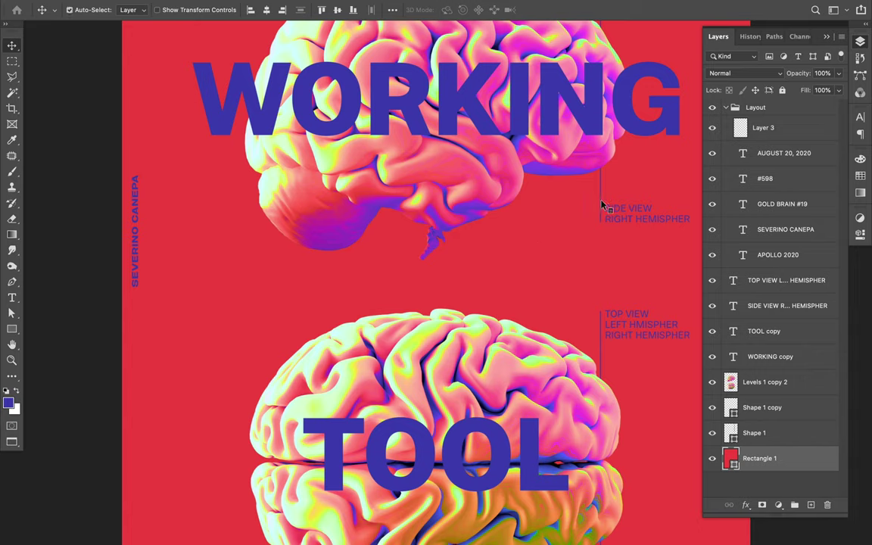
click(771, 434)
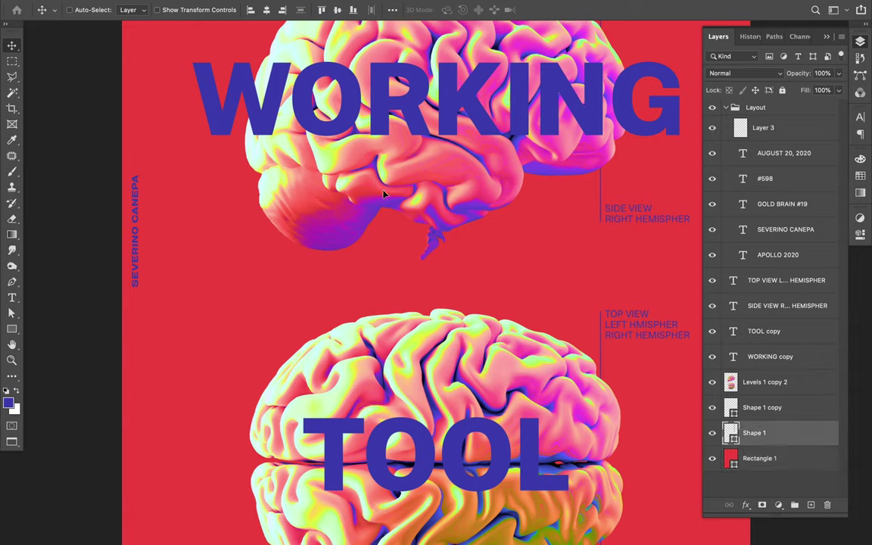
key(ctrl)
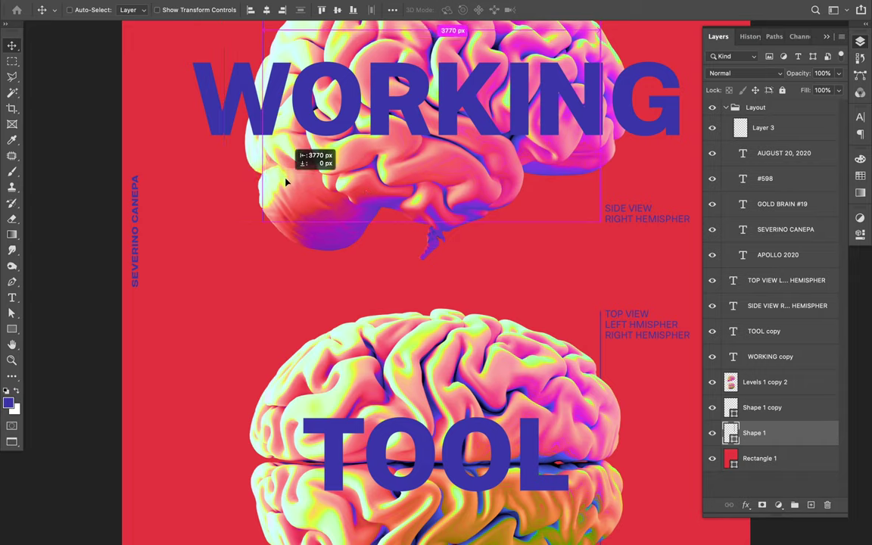
key(ctrl+j)
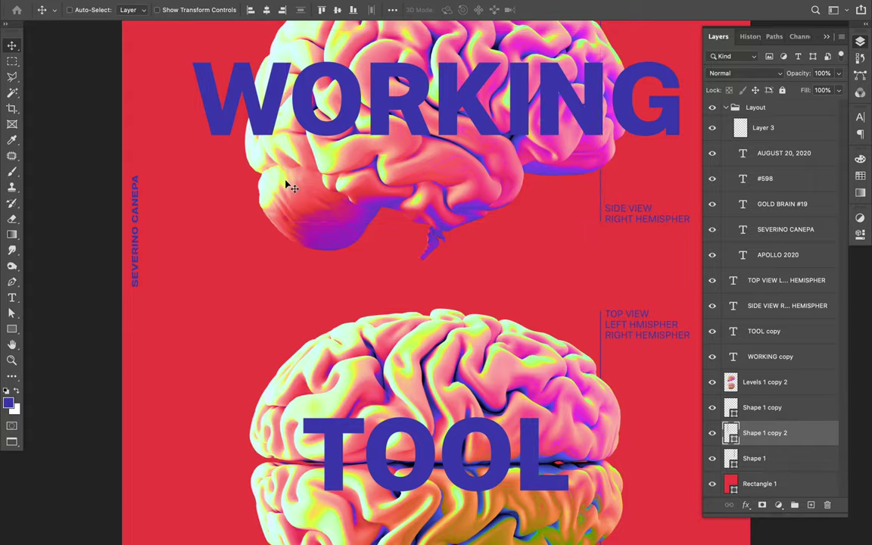
scroll(287, 183, up, 5)
scroll(286, 185, down, 3)
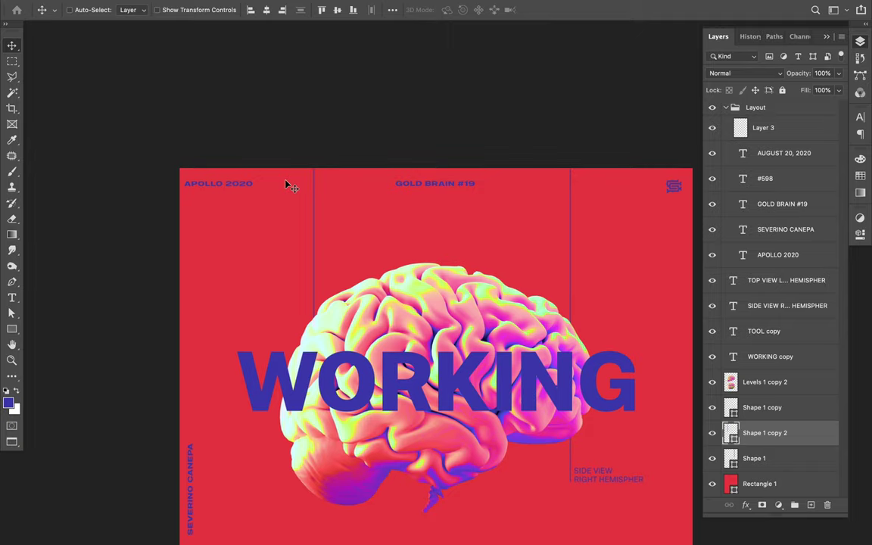
key(m)
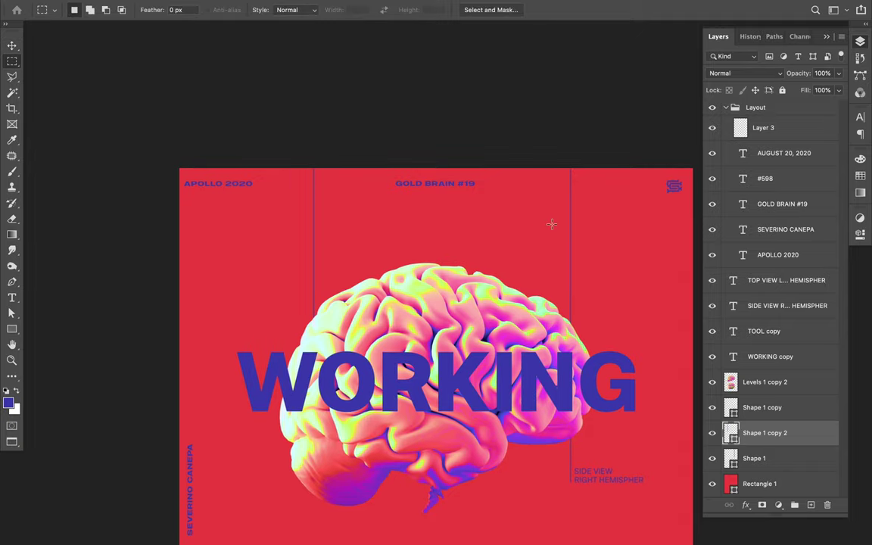
- Measure the margin with a marquee and nudge the left vertical line slightly left
drag(571, 226, 301, 288)
key(a)
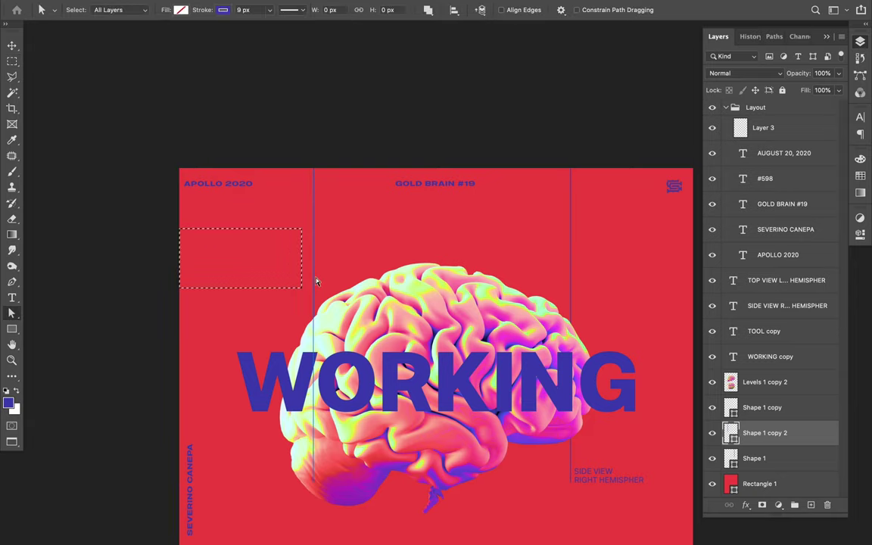
click(315, 281)
click(314, 168)
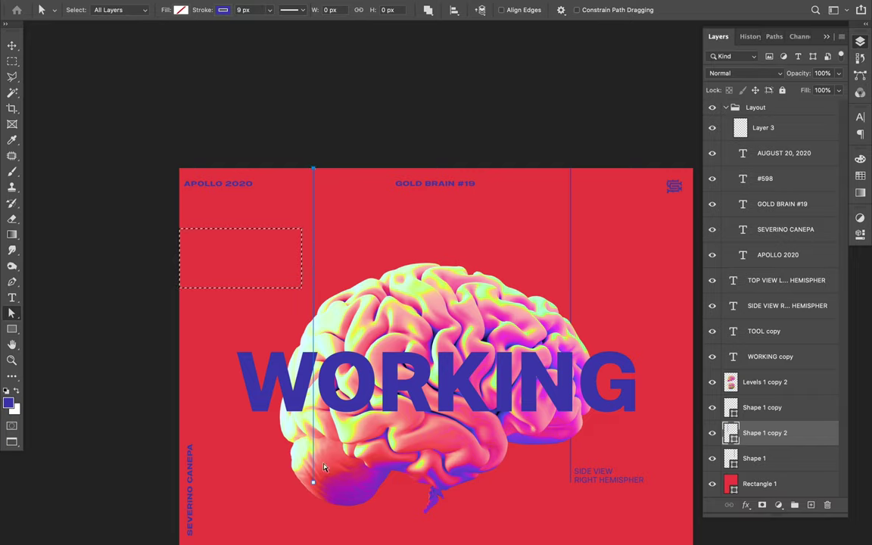
click(313, 482)
drag(315, 191, 303, 192)
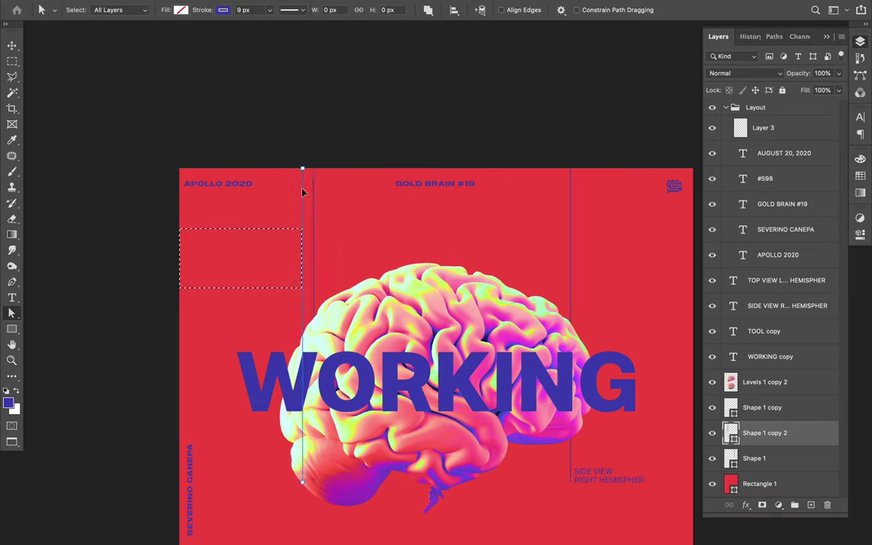
- Clear the measuring selection and drag out a duplicate of the left vertical line
key(m)
click(280, 251)
scroll(298, 277, down, 3)
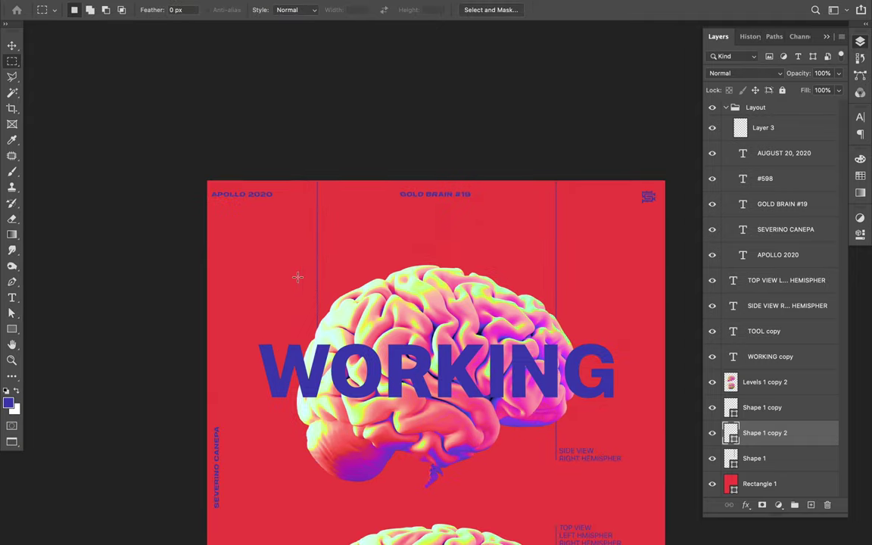
scroll(298, 277, down, 5)
scroll(298, 277, down, 1)
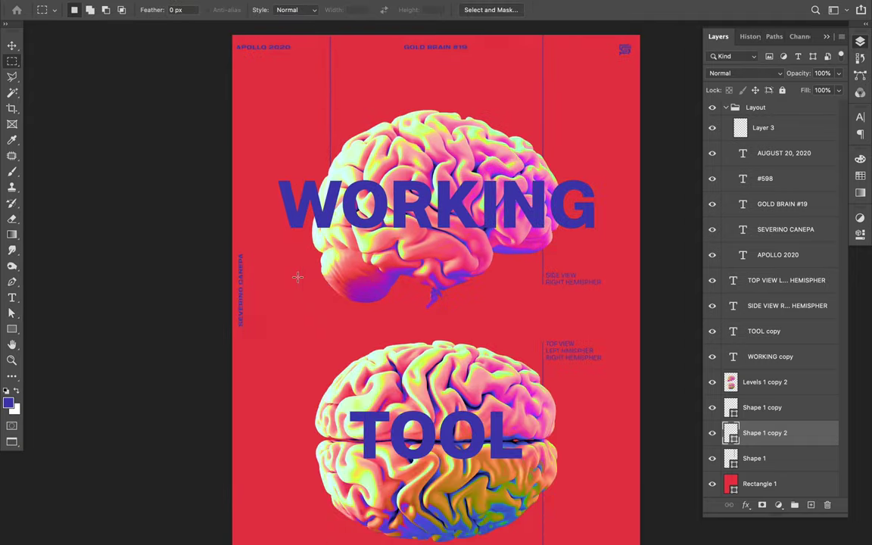
scroll(297, 277, down, 2)
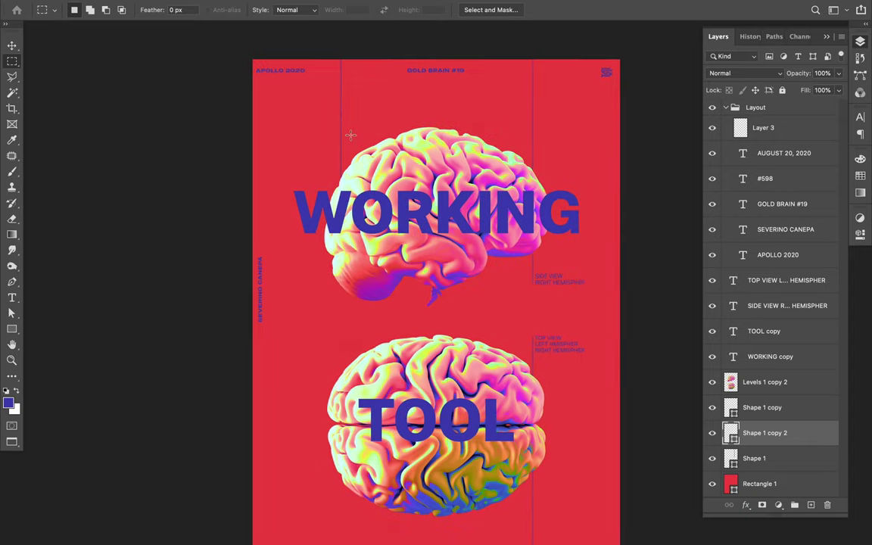
key(v)
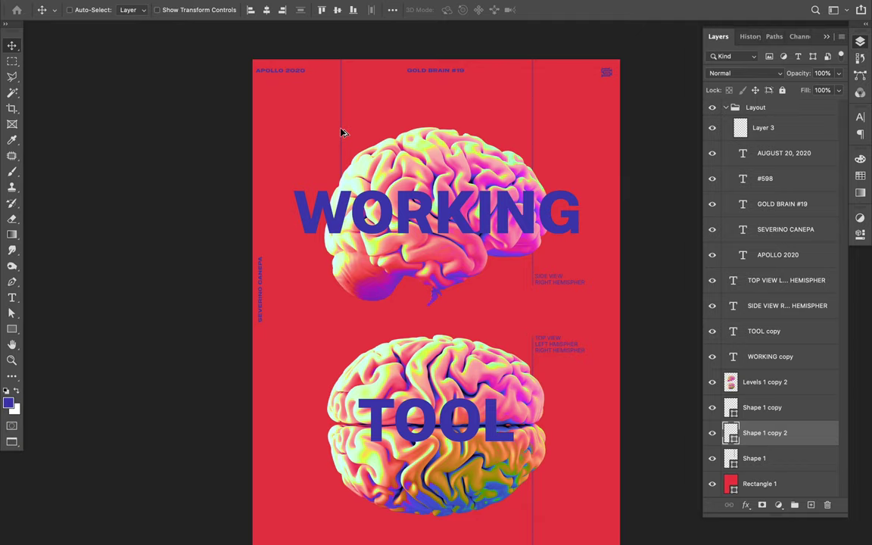
drag(341, 281, 343, 465)
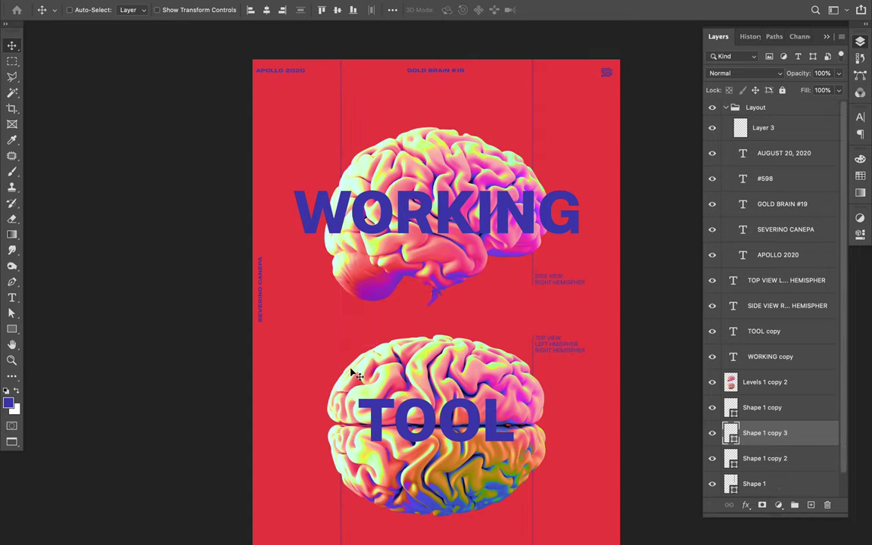
- Place another line copy, rotate it 90° to horizontal, and move it just above #598
scroll(353, 372, down, 5)
scroll(352, 373, up, 2)
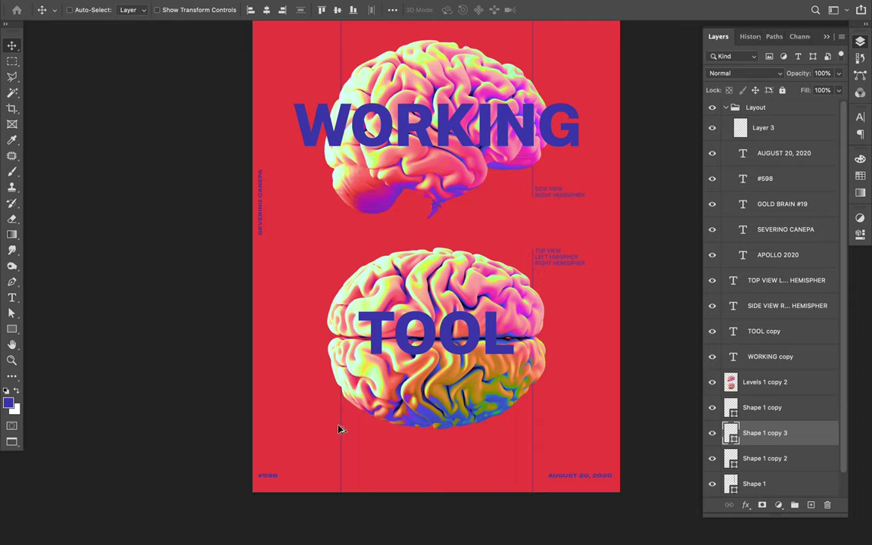
drag(285, 394, 286, 383)
key(ctrl+t)
drag(282, 259, 442, 381)
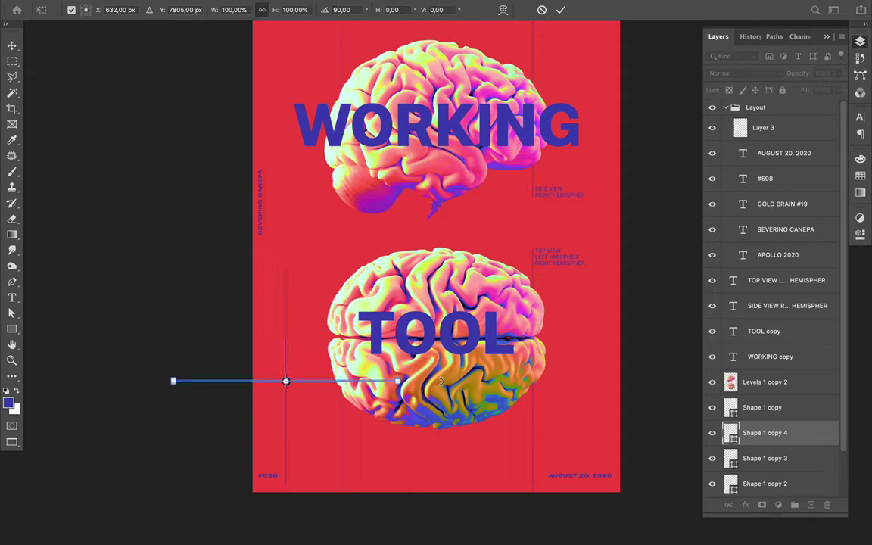
key(Return)
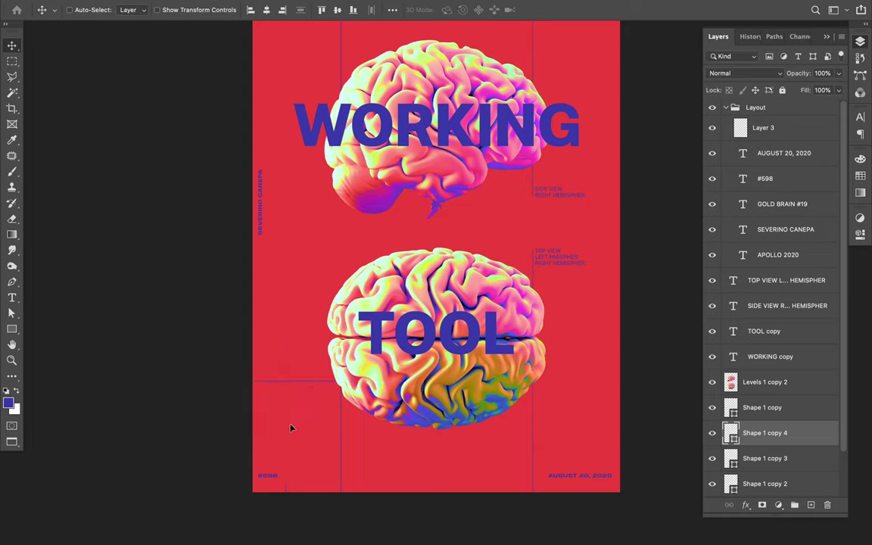
drag(281, 449, 246, 462)
- Zoom in on the TOOL brain and select the Shape 1 copy 3 line layer
key(ctrl+1)
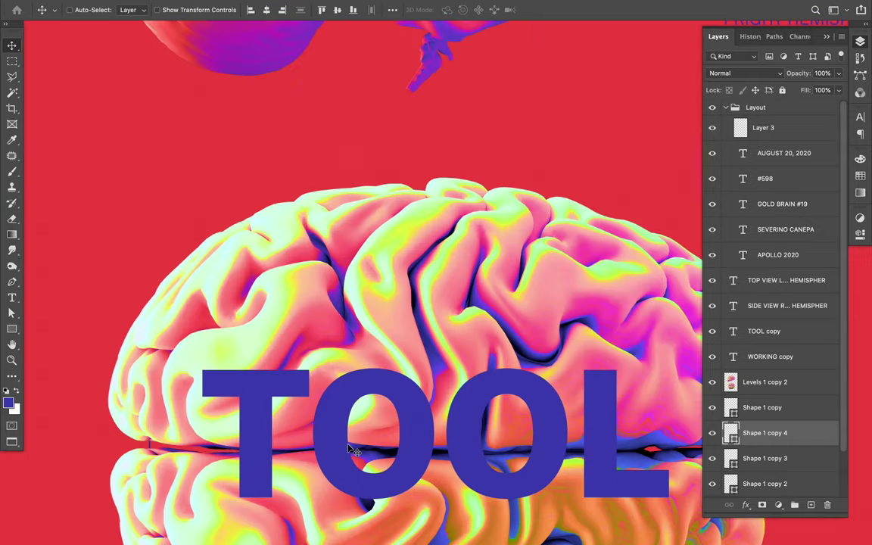
scroll(348, 450, up, 3)
scroll(349, 450, left, 3)
scroll(348, 450, up, 3)
scroll(349, 450, up, 5)
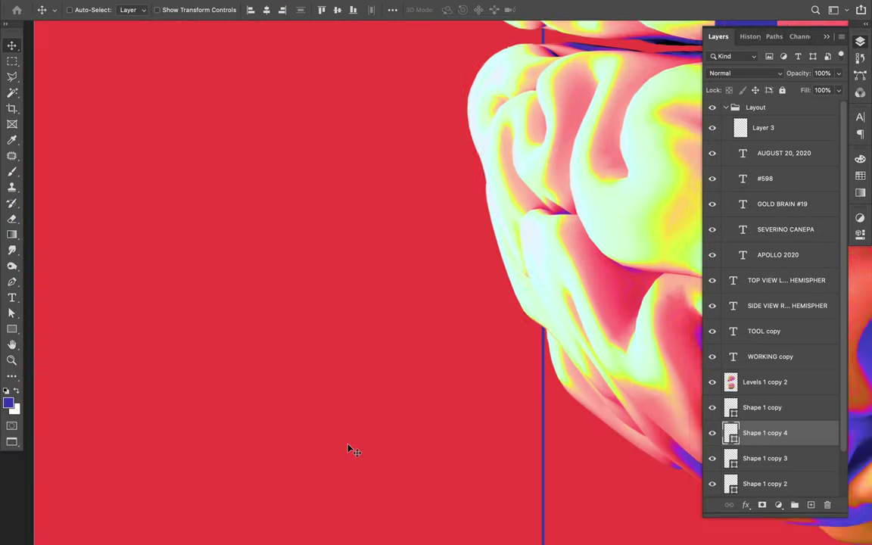
scroll(349, 449, down, 4)
scroll(348, 450, down, 6)
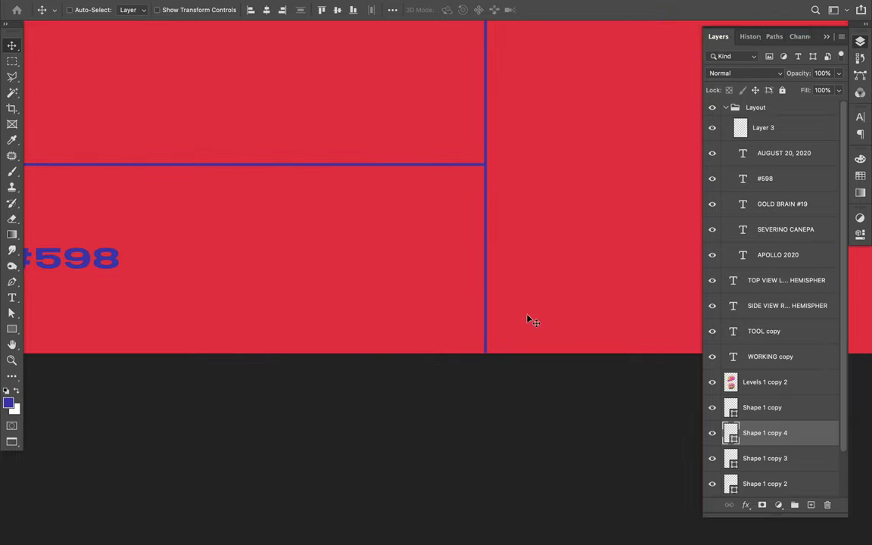
scroll(529, 319, up, 5)
scroll(529, 320, up, 1)
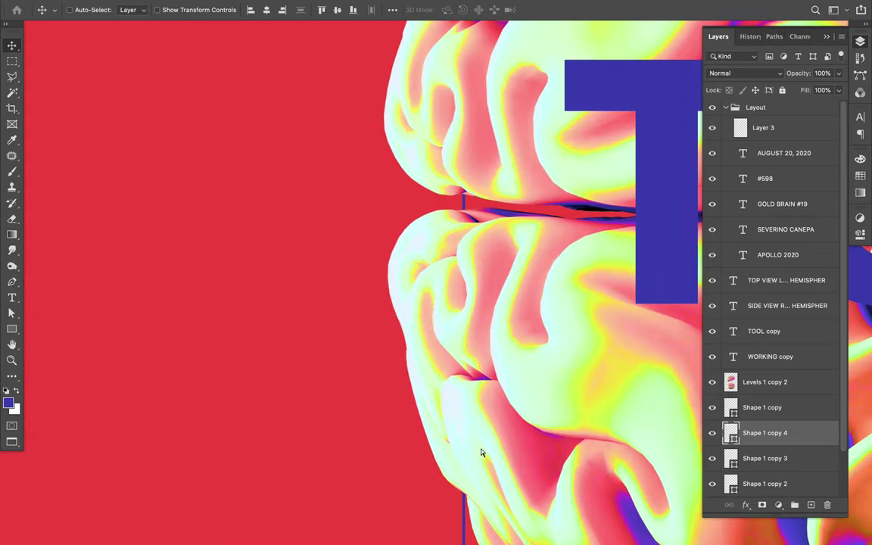
key(a)
key(alt+bracketleft)
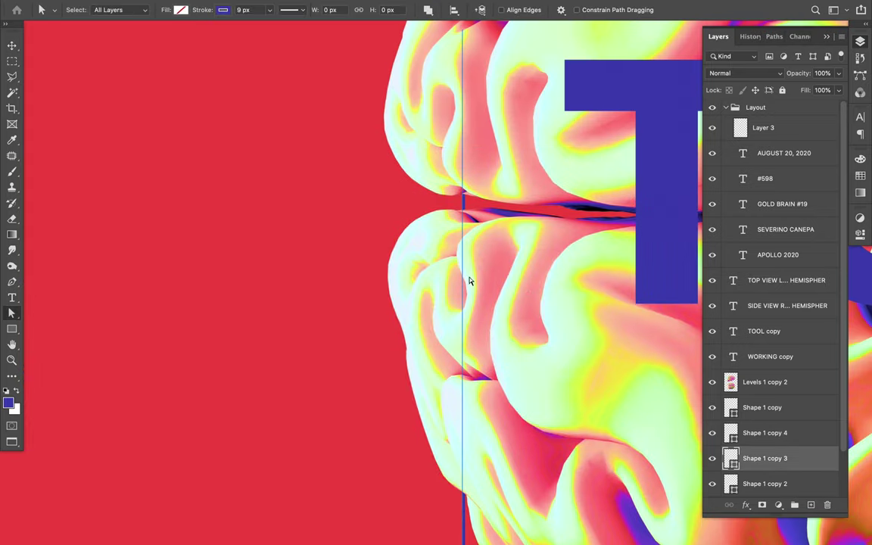
- Drag the line's top anchor down to the brain's middle seam, then fit the poster in view
scroll(469, 272, up, 5)
click(461, 188)
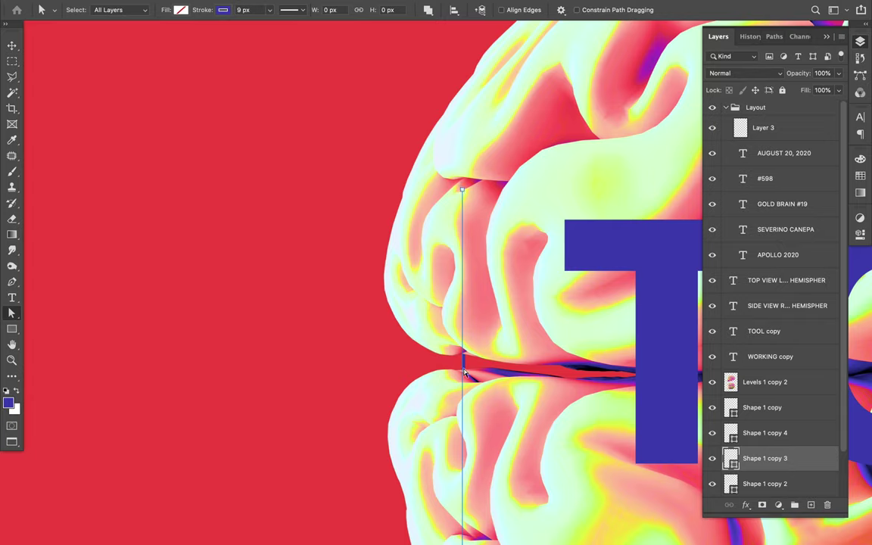
drag(463, 191, 466, 418)
key(super+0)
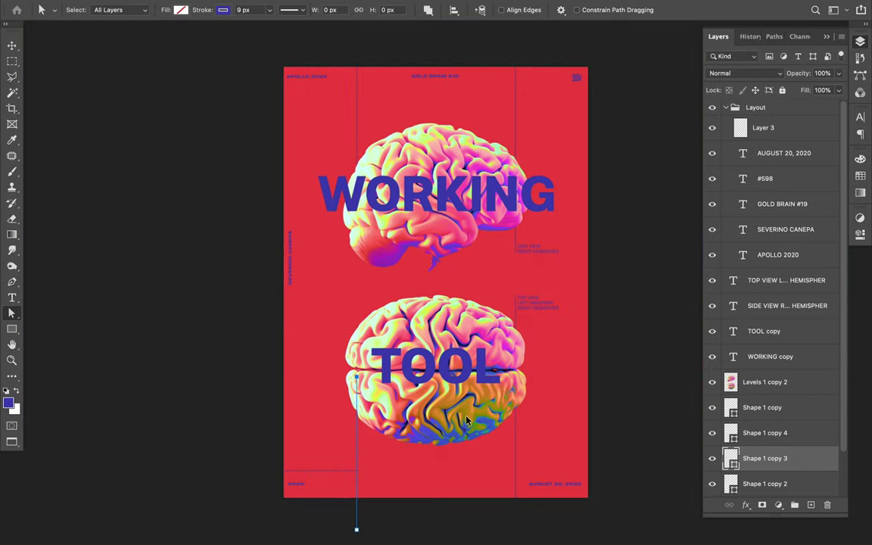
click(584, 357)
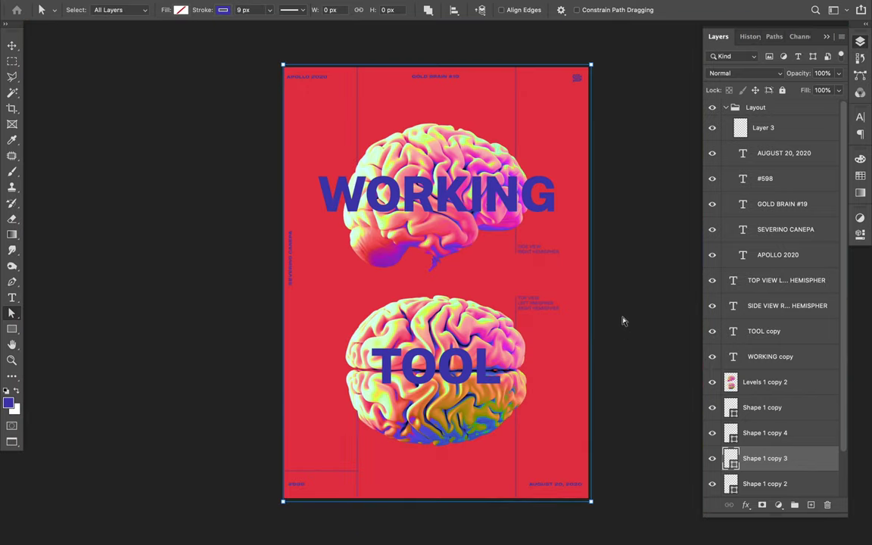
click(595, 173)
key(super+equal)
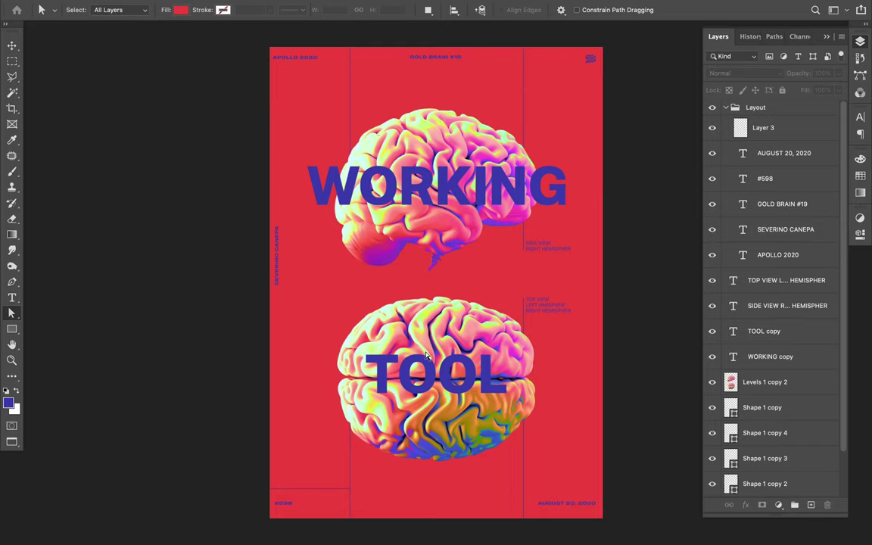
key(v)
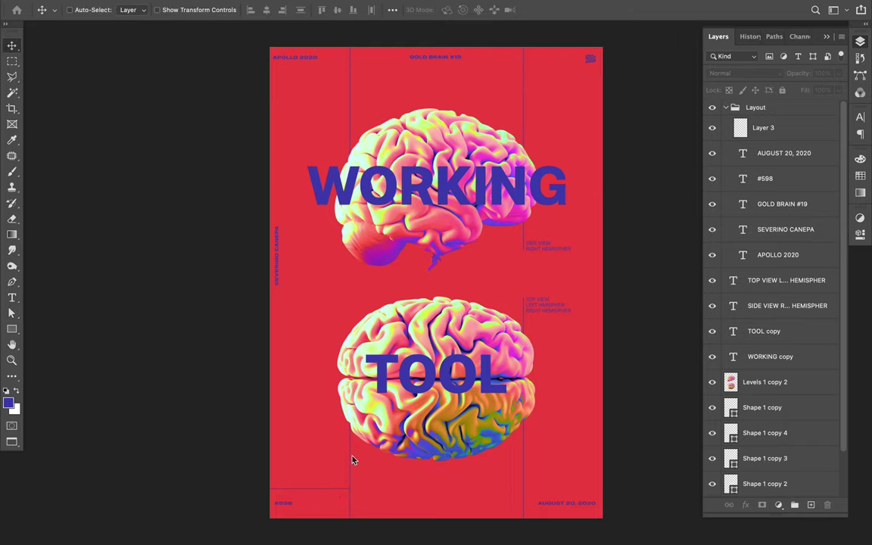
click(352, 460)
click(526, 190)
scroll(766, 249, down, 3)
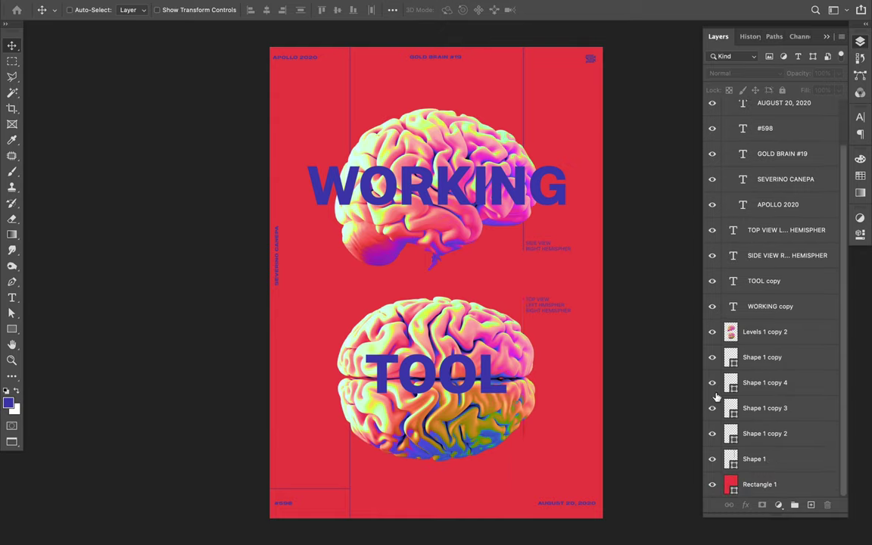
click(712, 434)
click(713, 430)
click(713, 413)
click(713, 410)
click(713, 385)
ctrl+click(337, 490)
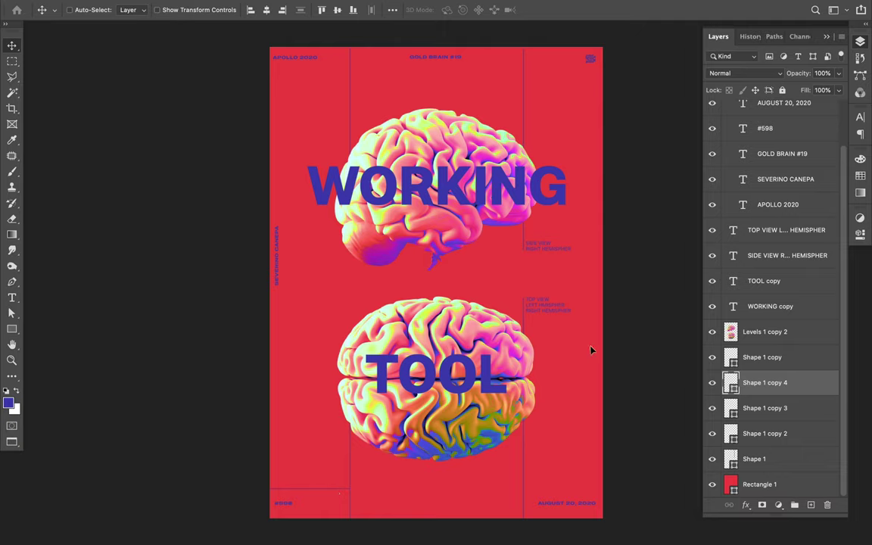
drag(613, 336, 646, 326)
- Shorten the new horizontal line under TOP VIEW so it ends at the poster's right edge
key(a)
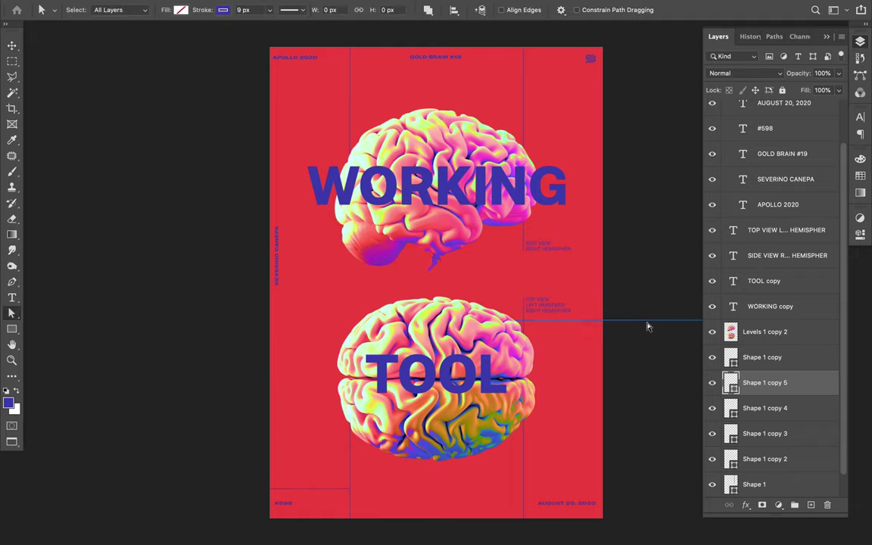
key(ctrl+minus)
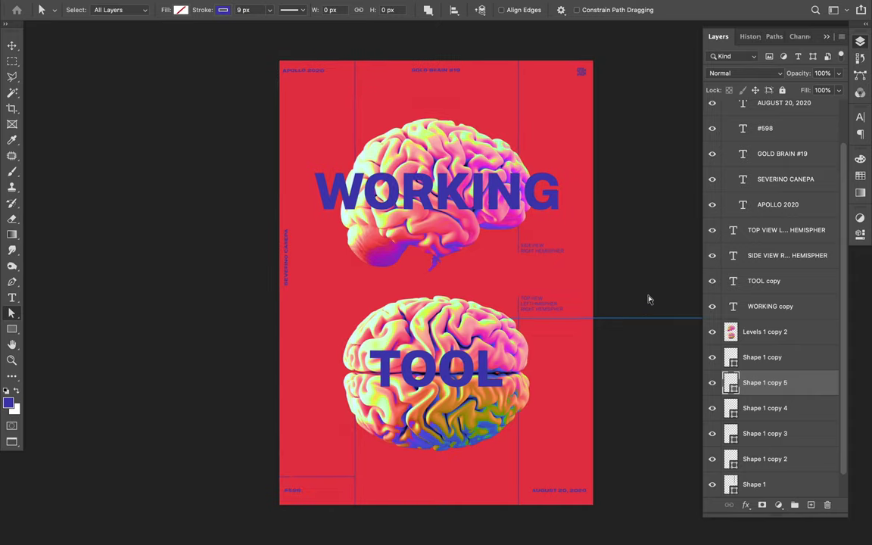
drag(700, 324, 779, 322)
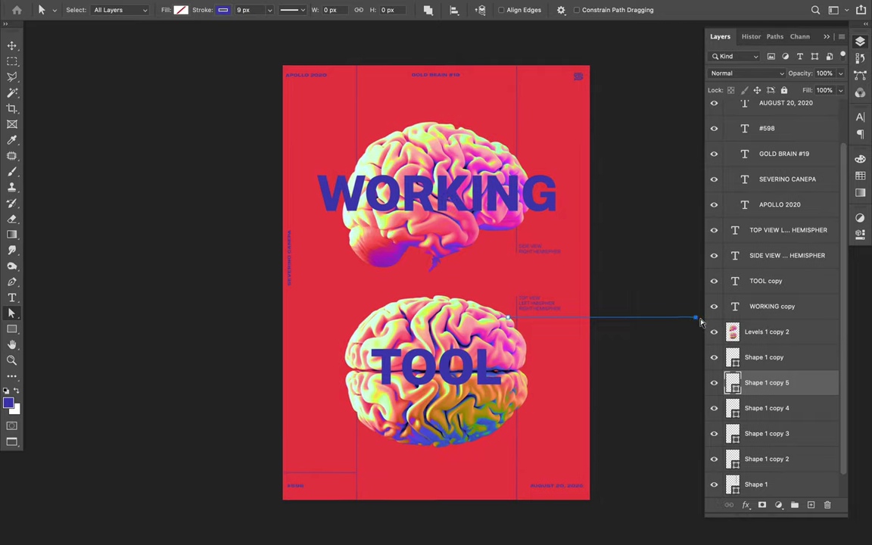
drag(695, 320, 594, 325)
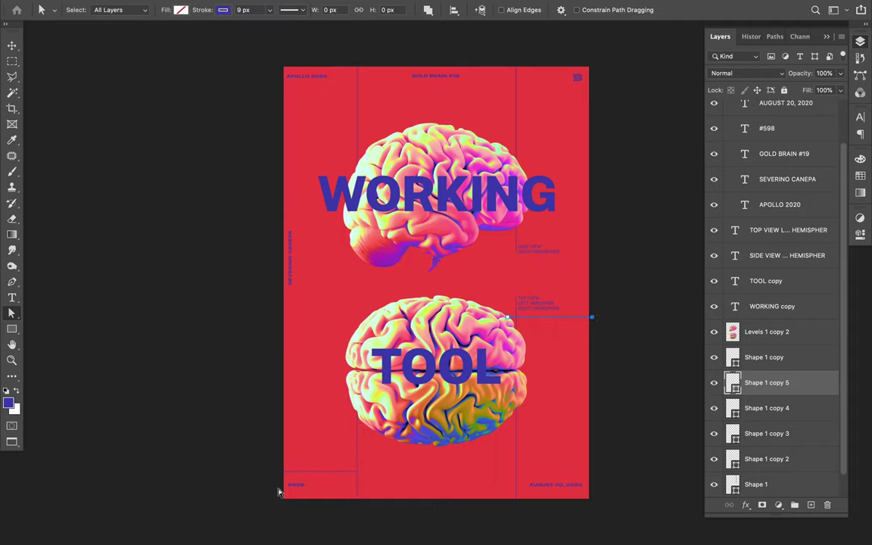
- Trim the bottom-left line, Shape 1 copy 4, to the poster's left edge
click(753, 419)
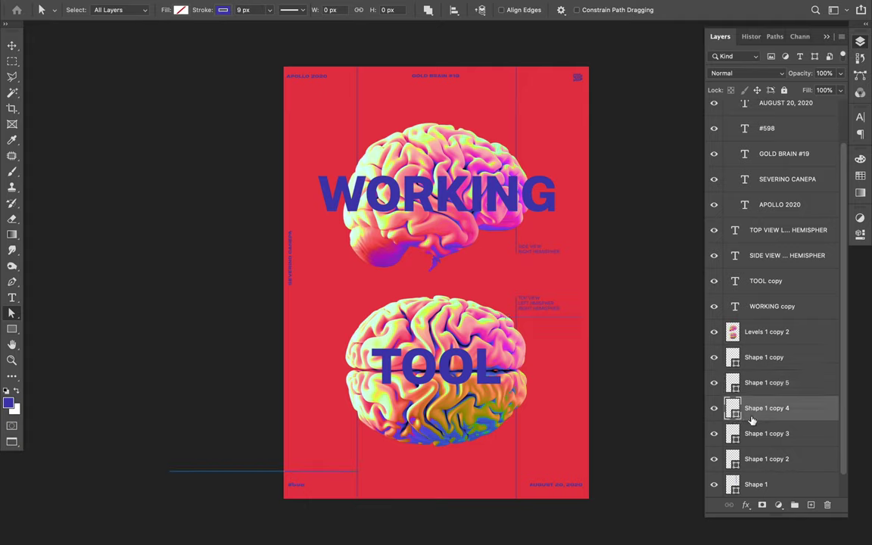
click(173, 472)
drag(249, 475, 282, 472)
click(356, 472)
click(280, 471)
key(super+equal)
- Temporarily hide the right-edge vertical line and the horizontal line under the labels
scroll(553, 342, right, 5)
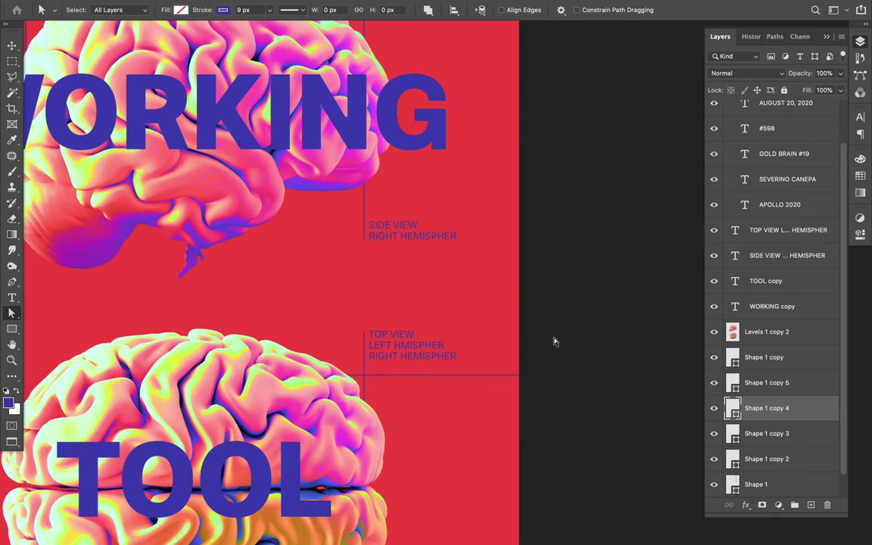
key(v)
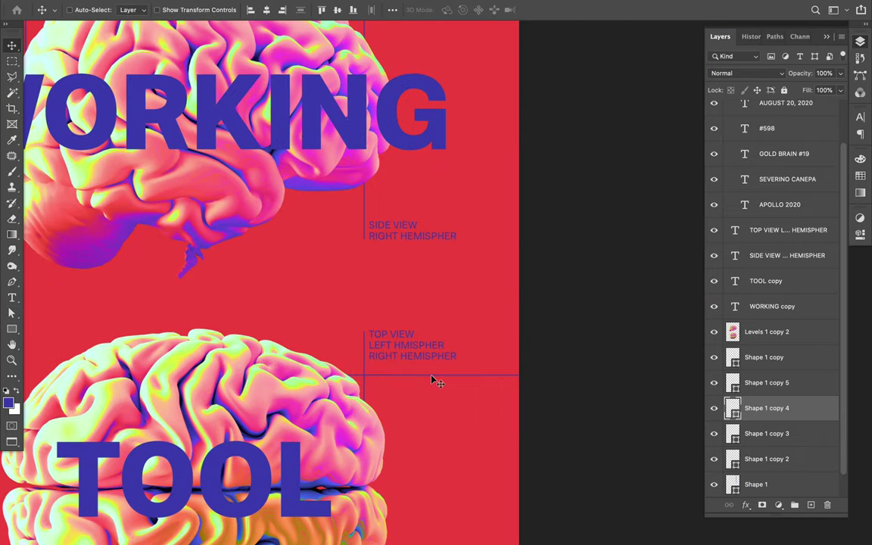
super+click(434, 381)
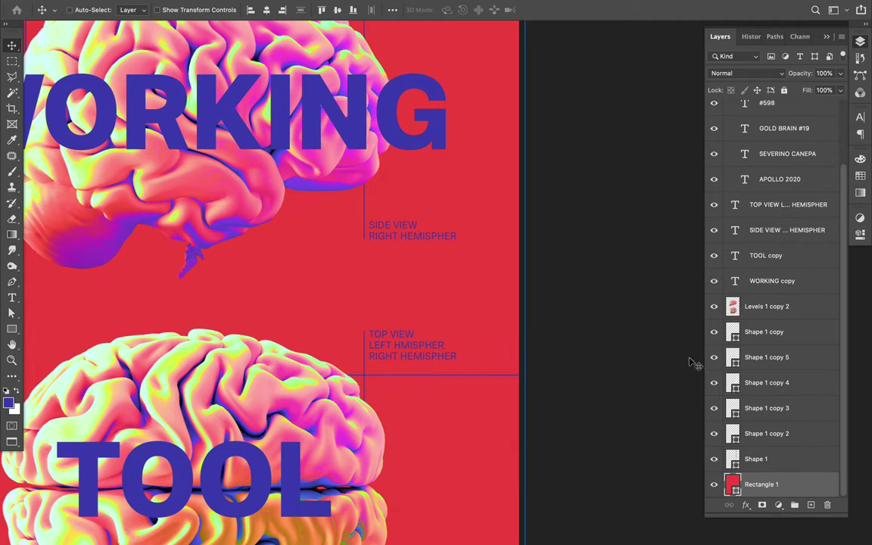
click(714, 359)
click(714, 383)
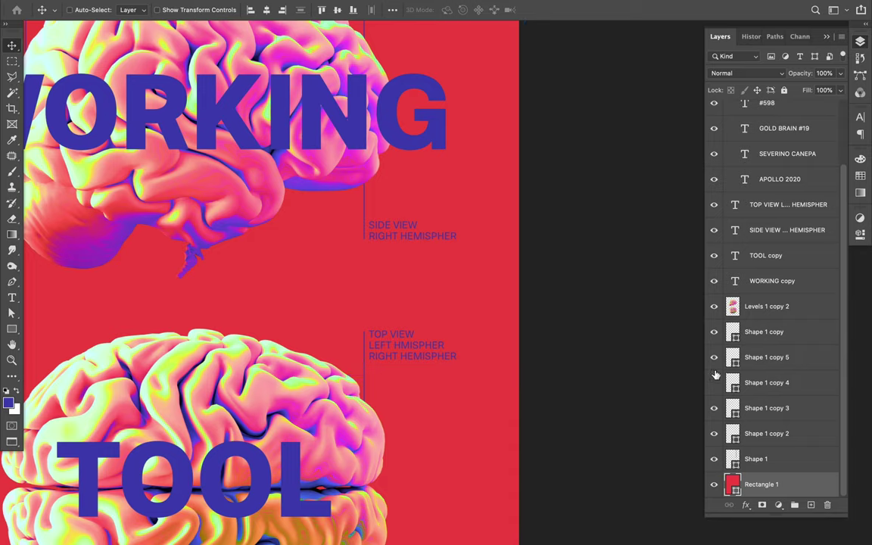
- Extend the TOP VIEW line's left end further left and nudge it up two steps
ctrl+click(418, 377)
key(a)
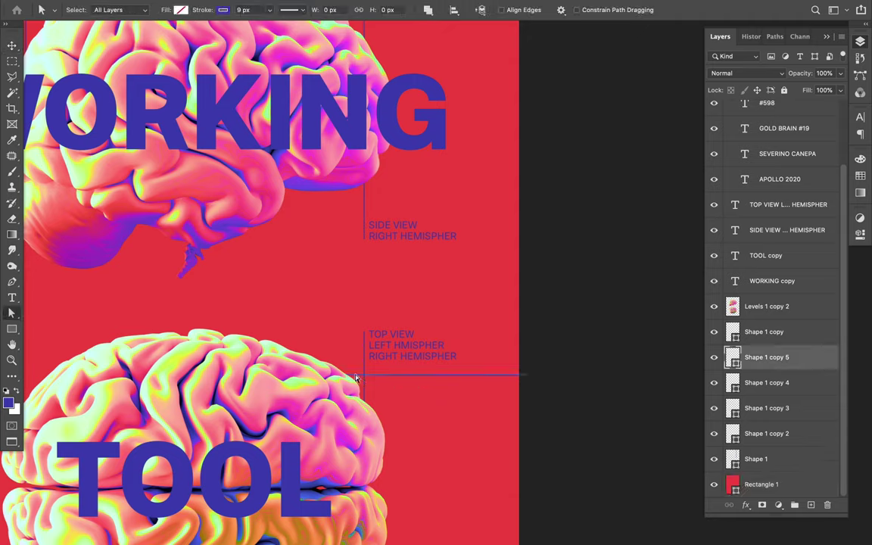
drag(356, 378, 345, 381)
scroll(408, 346, up, 5)
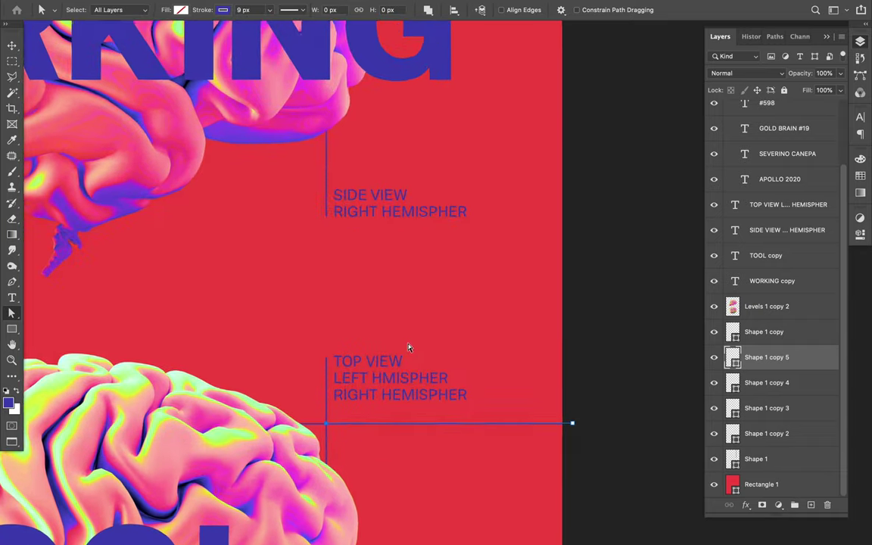
scroll(409, 346, up, 3)
scroll(409, 347, down, 1)
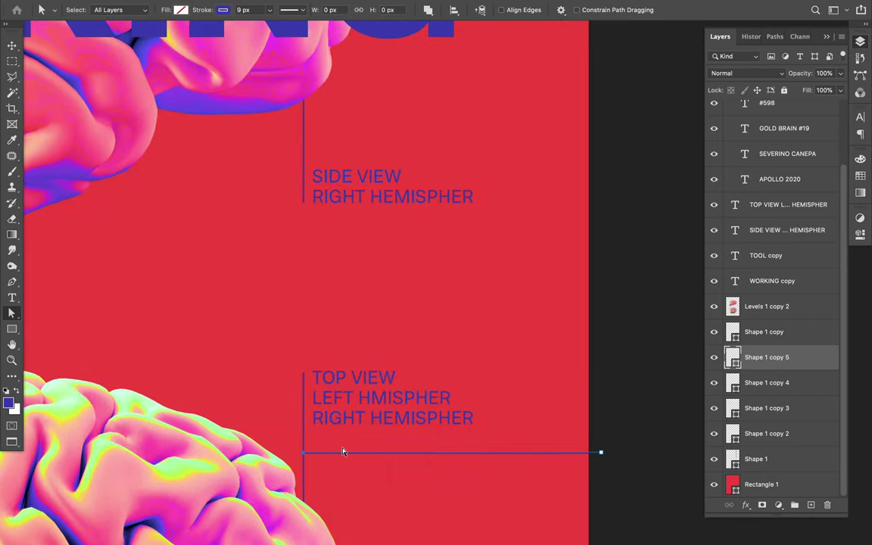
key(Up)
key(Up)
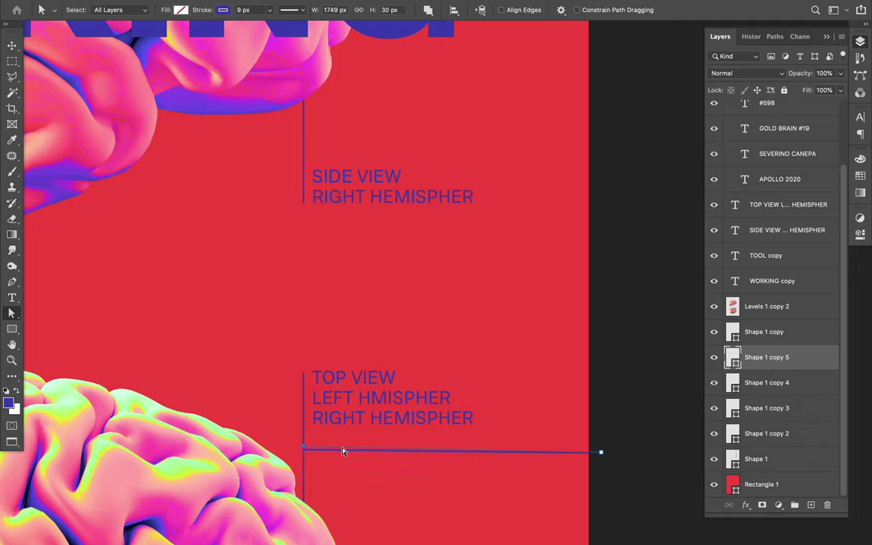
key(Up)
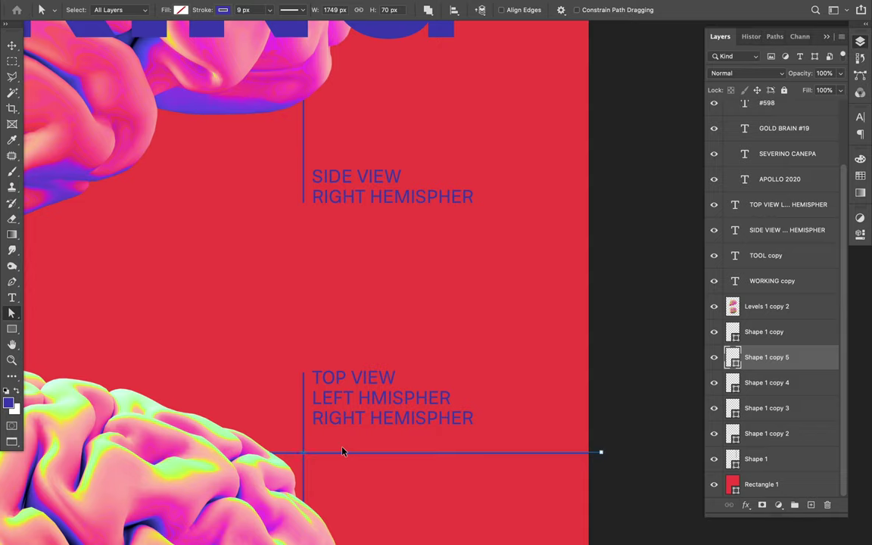
- Move the line up closer to the TOP VIEW label, then fit the whole poster
key(v)
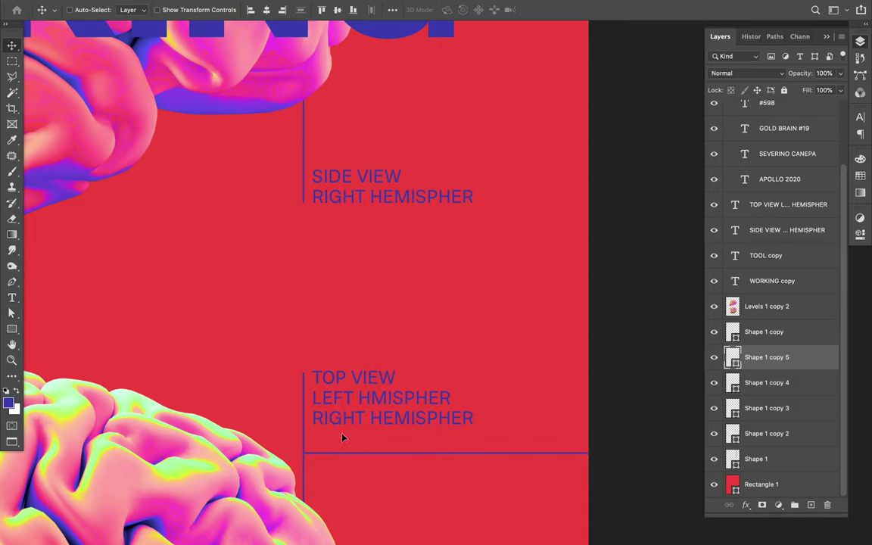
drag(342, 436, 343, 435)
key(ctrl+equal)
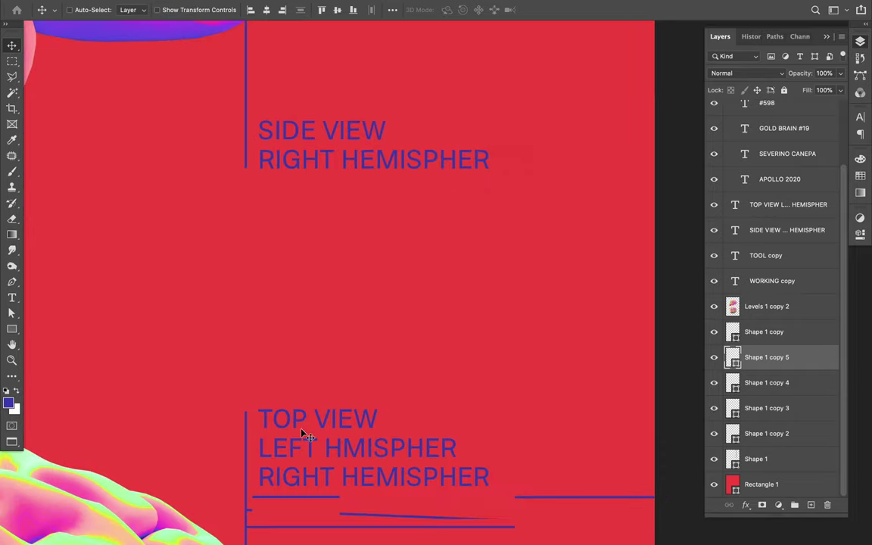
scroll(303, 433, down, 3)
scroll(303, 433, left, 2)
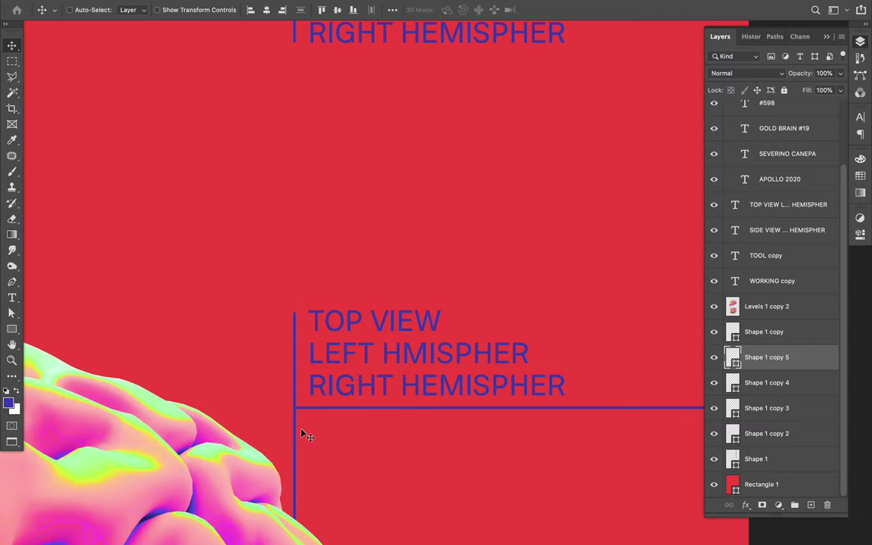
key(ctrl+0)
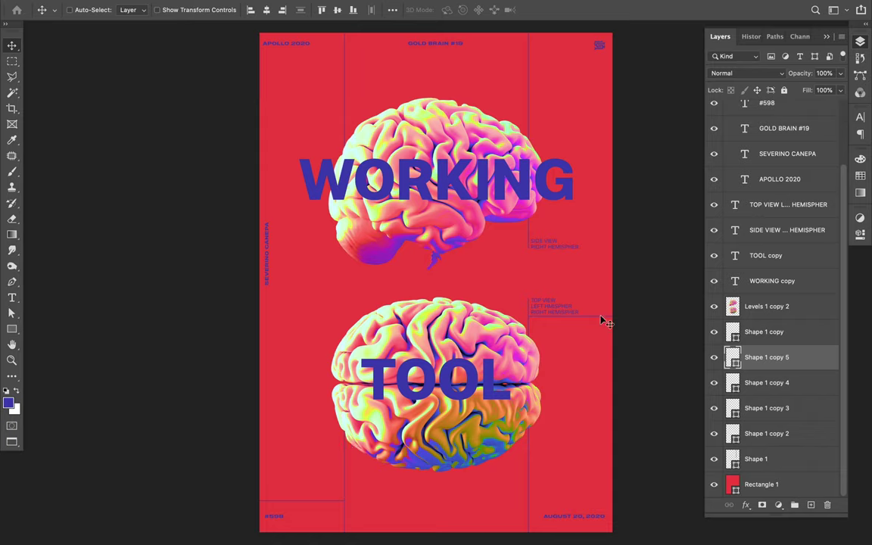
- Duplicate the line onto the poster's left side and move the vertical credit text up slightly
drag(609, 322, 337, 291)
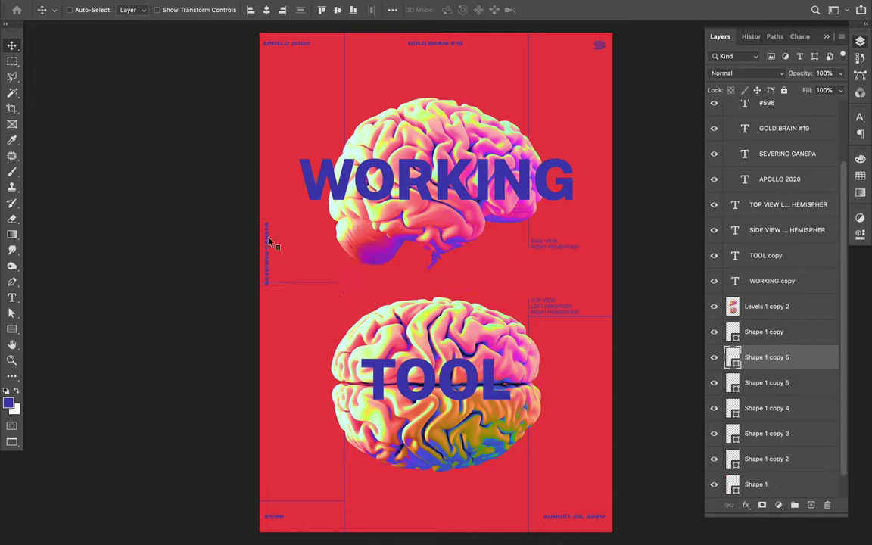
key(ctrl)
mouse_move(267, 250)
mouse_down()
mouse_move(266, 229)
mouse_move(269, 239)
mouse_up()
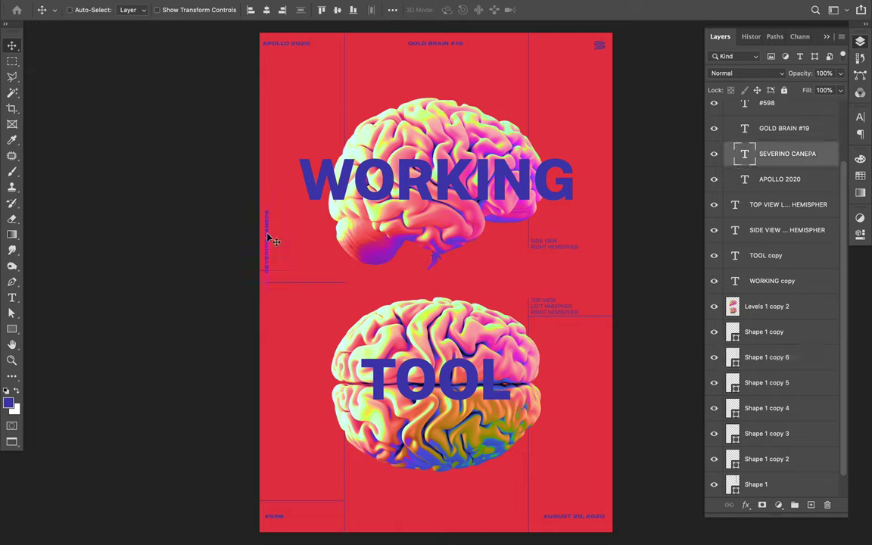
- Select the new left-side line, filter the Layers list to it, then show all layers again
key(a)
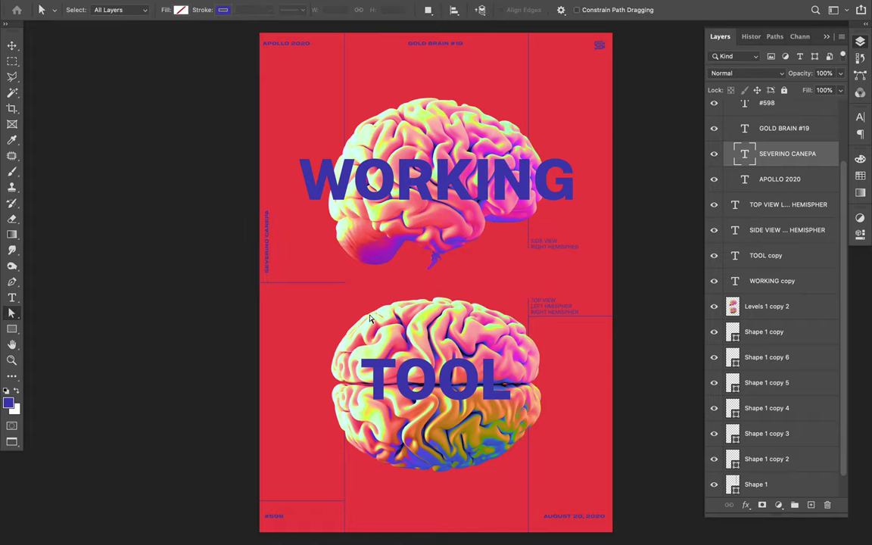
click(347, 284)
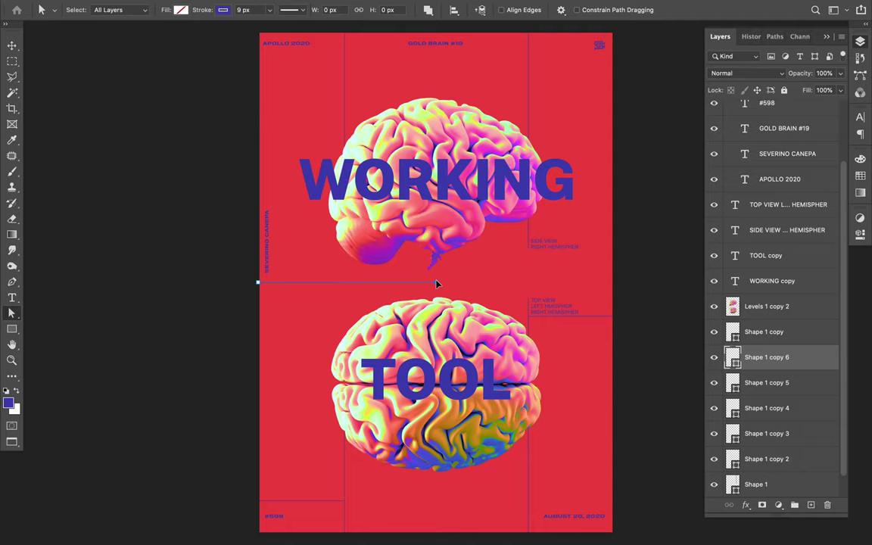
key(ctrl+alt+shift+i)
click(409, 264)
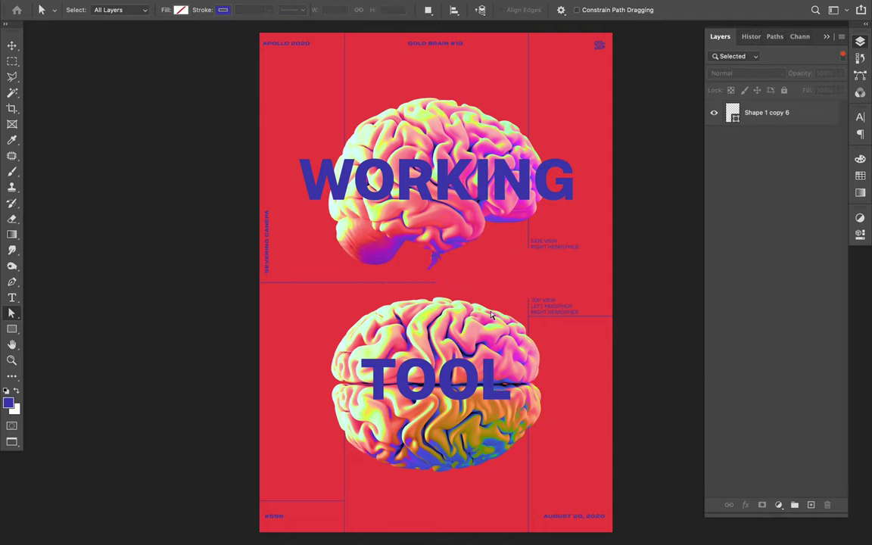
key(v)
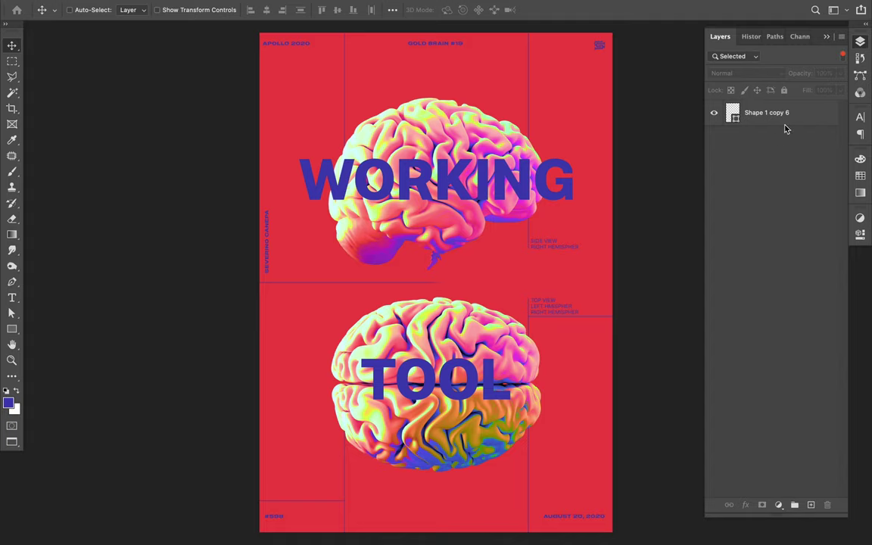
click(844, 57)
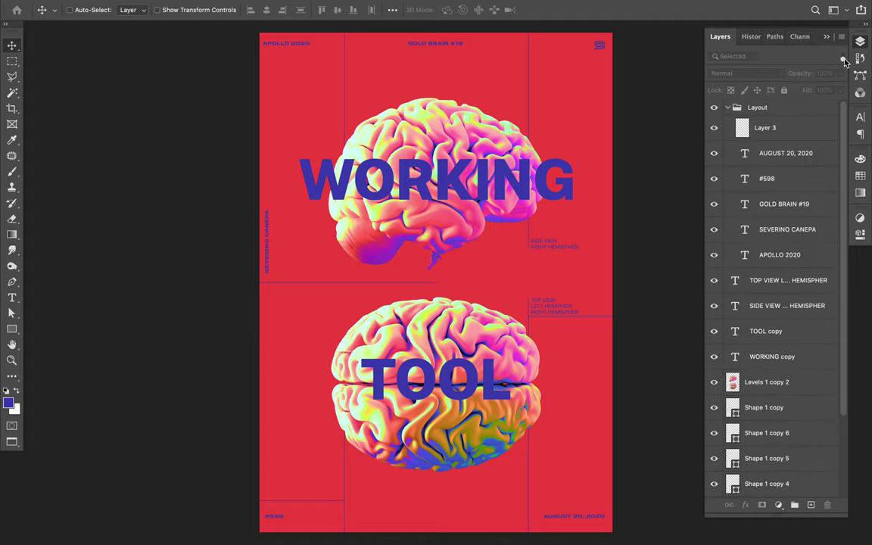
click(844, 57)
click(843, 57)
scroll(746, 326, down, 3)
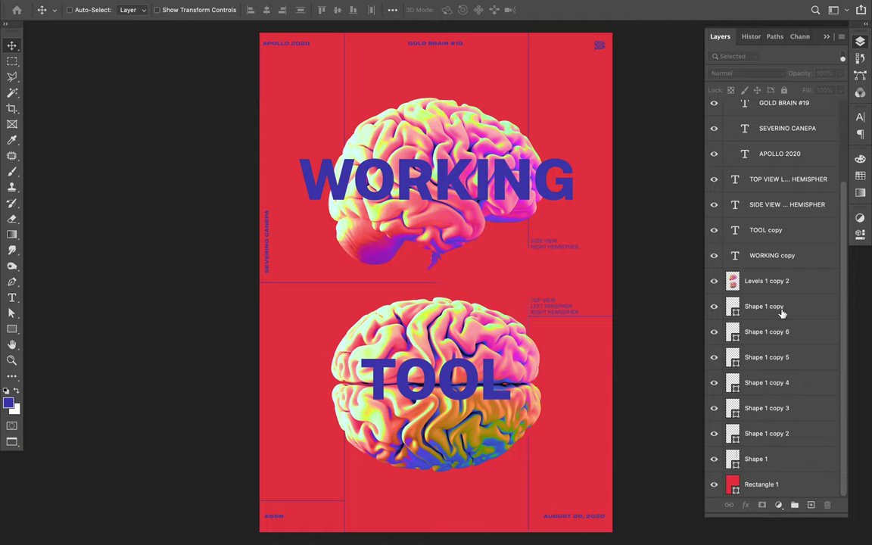
click(532, 468)
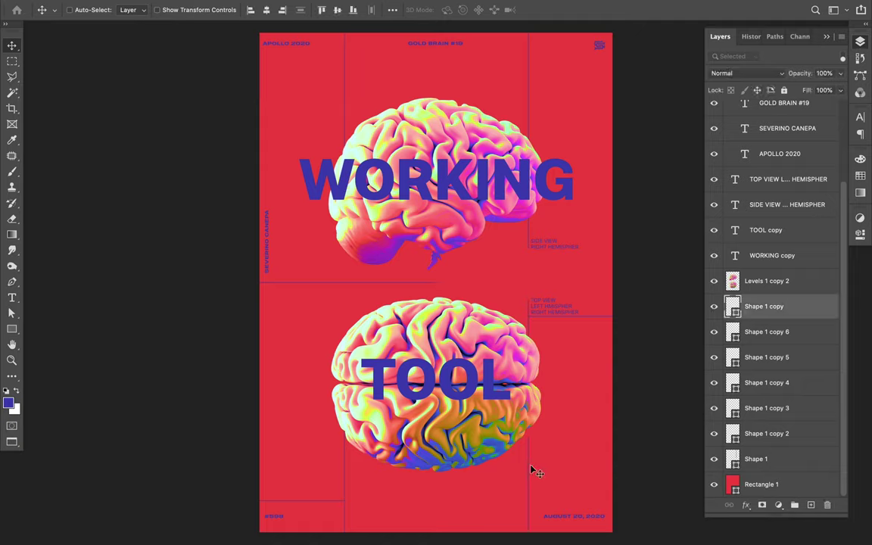
drag(529, 469, 438, 457)
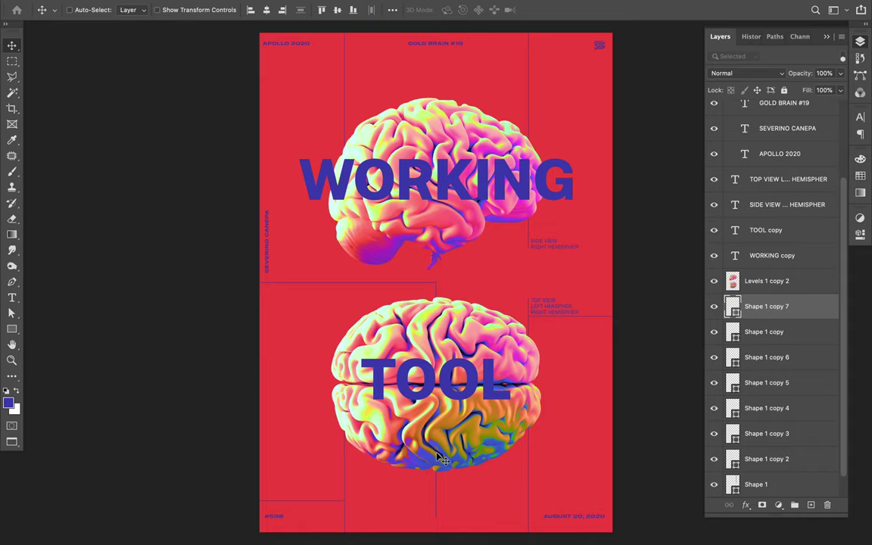
key(ctrl+z)
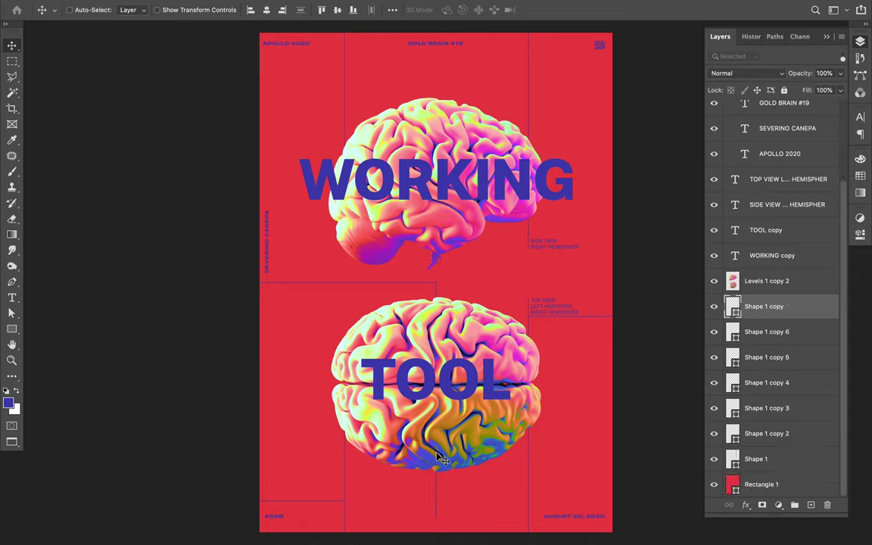
key(p)
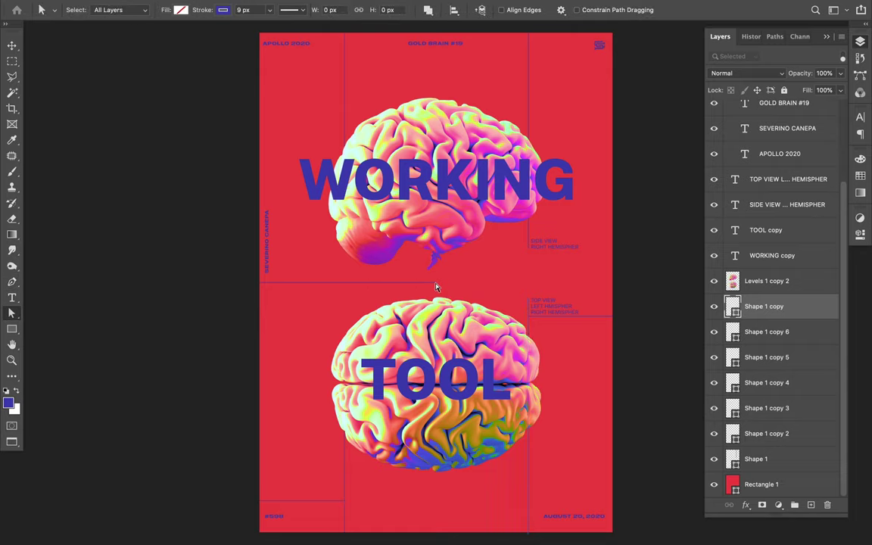
click(447, 296)
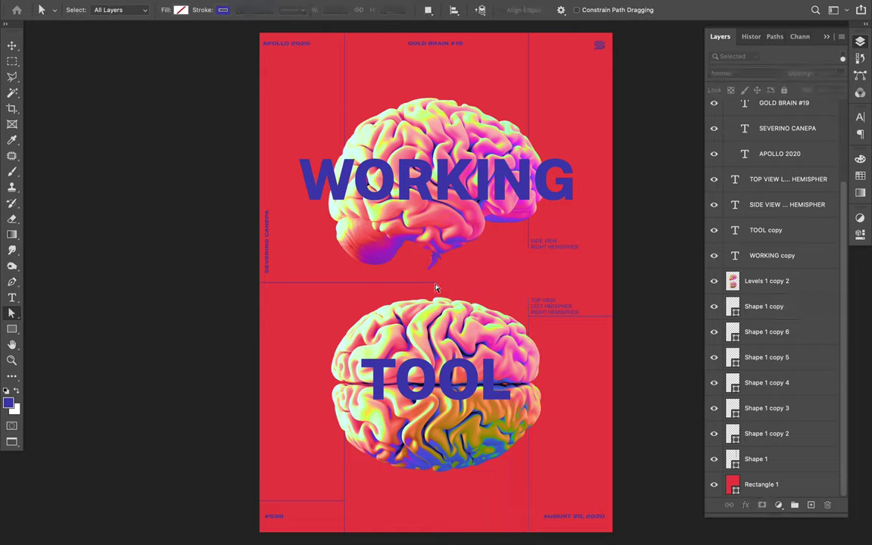
key(v)
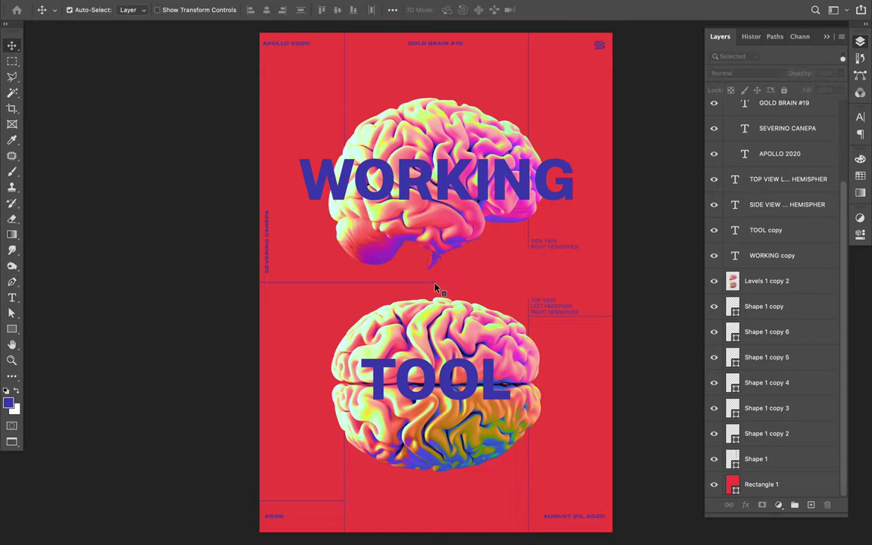
click(435, 287)
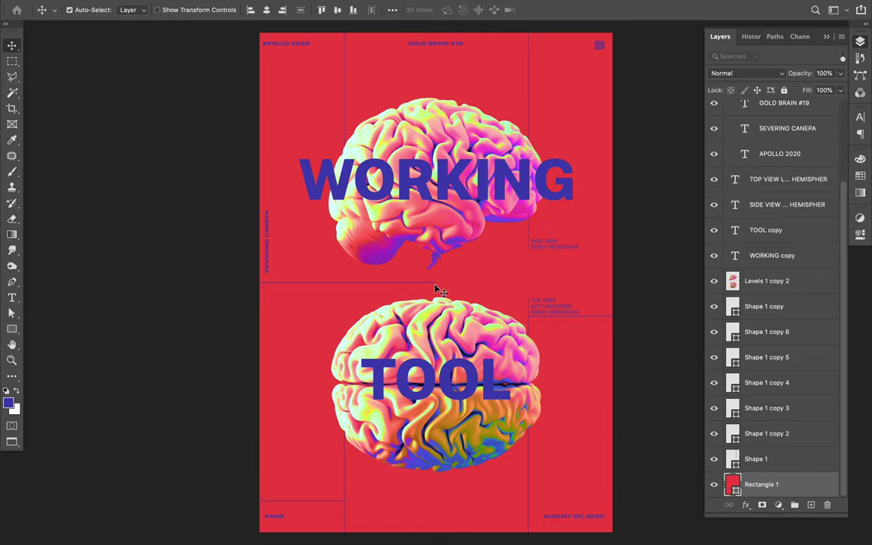
- Add a corner point at the Shape 1 copy 6 line's right end and drag it upward so the line turns at centre
scroll(436, 288, up, 5)
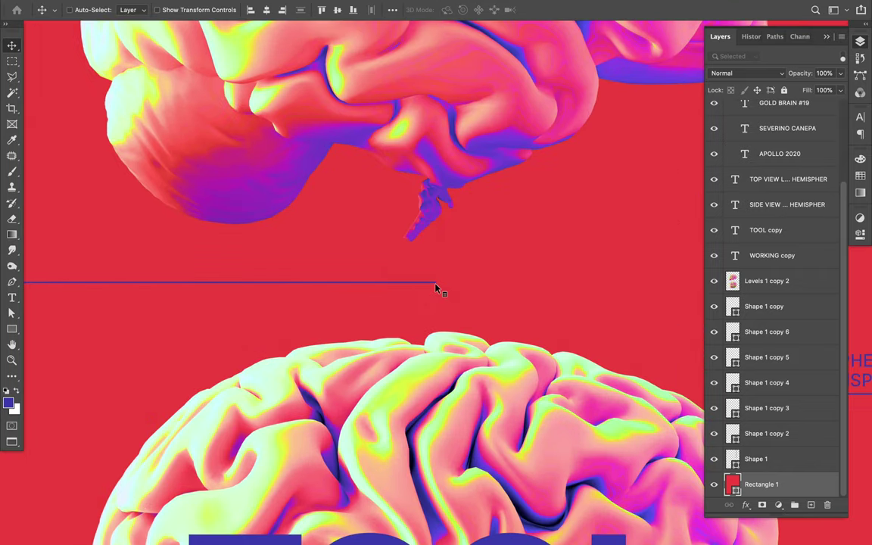
key(super)
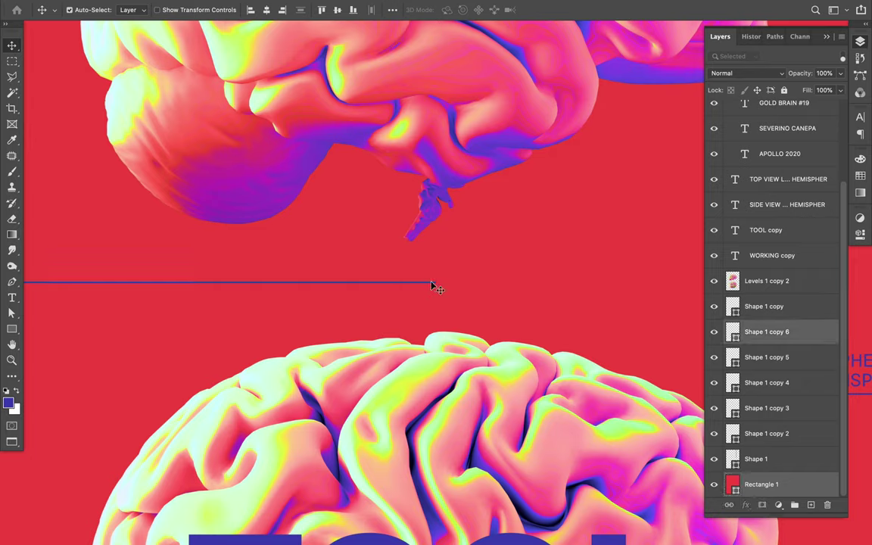
key(p)
click(436, 283)
key(a)
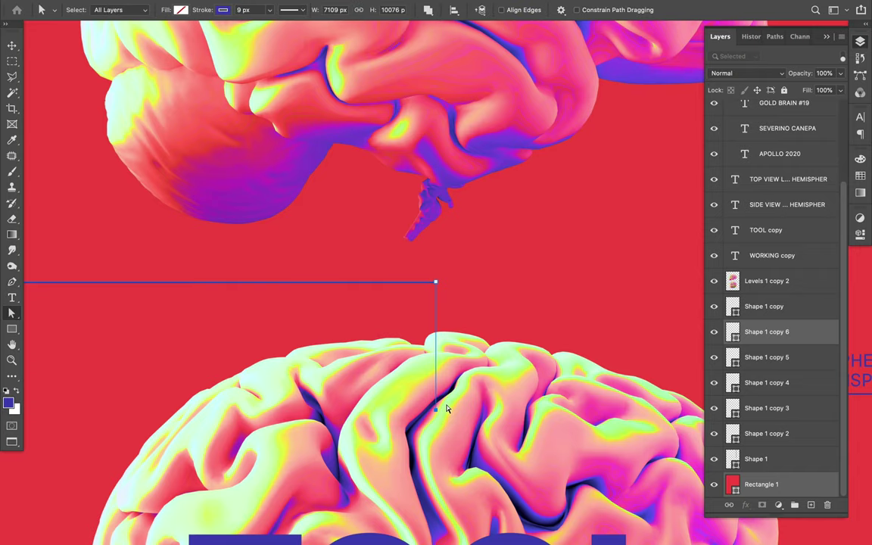
key(ctrl+0)
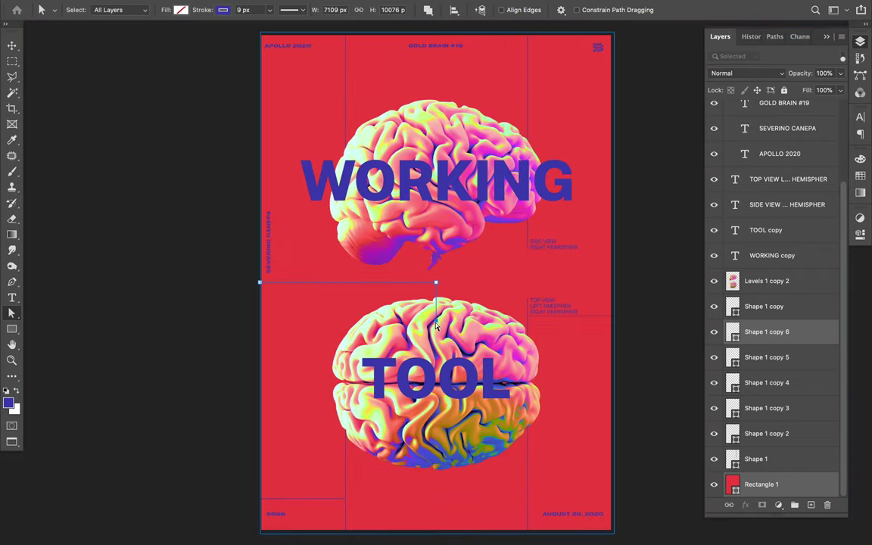
drag(435, 282, 437, 86)
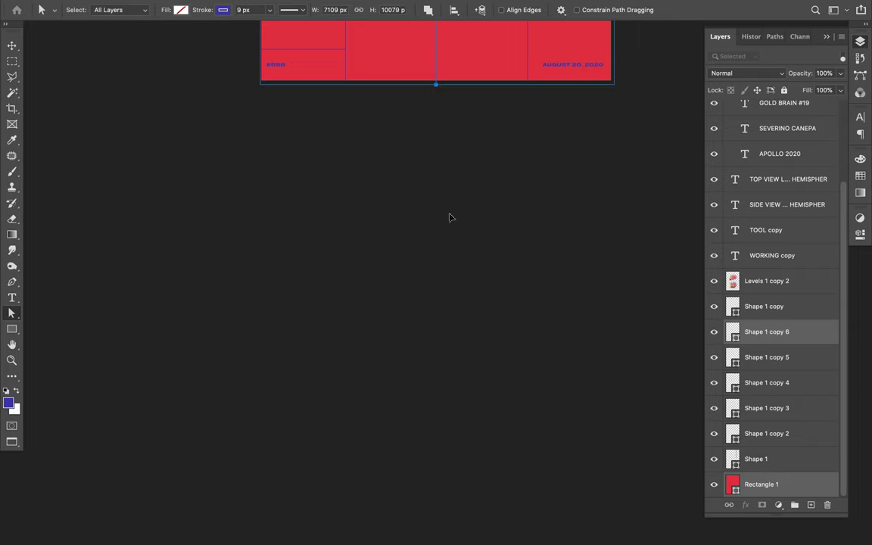
scroll(450, 218, up, 6)
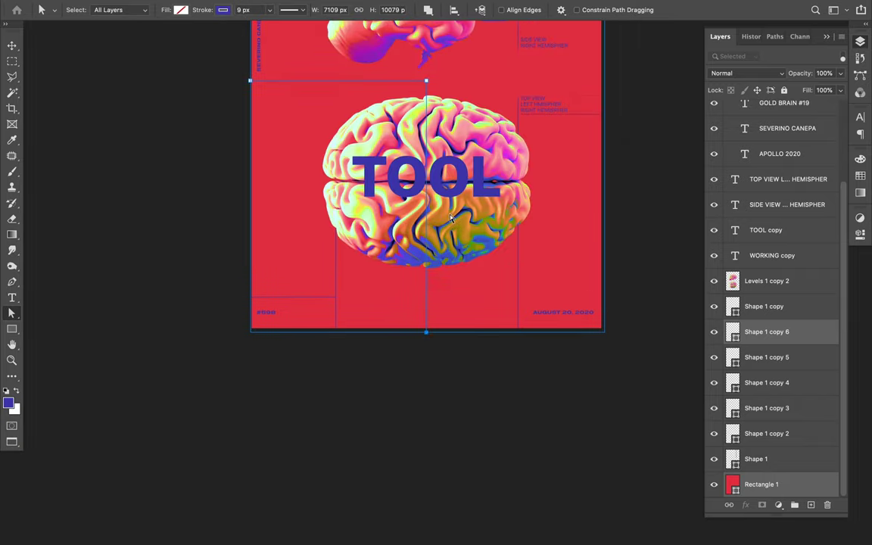
key(v)
key(p)
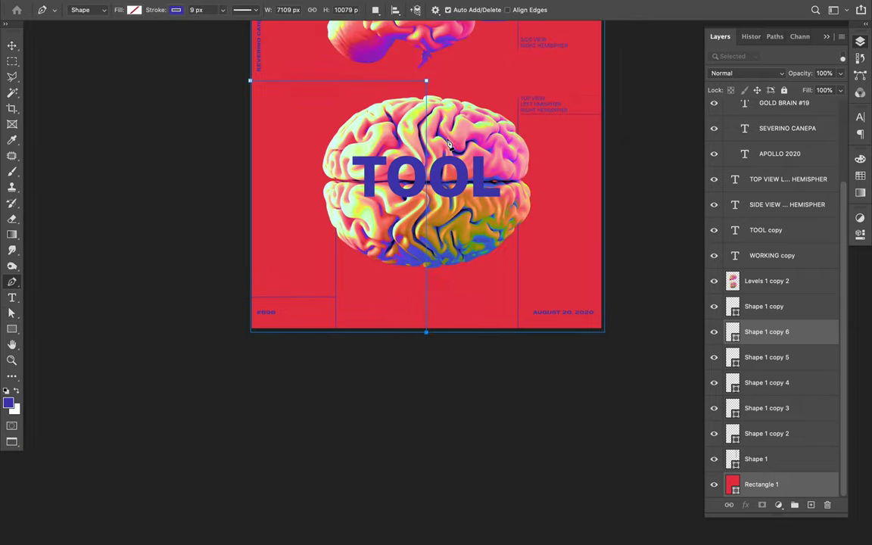
click(443, 88)
key(ctrl+z)
key(a)
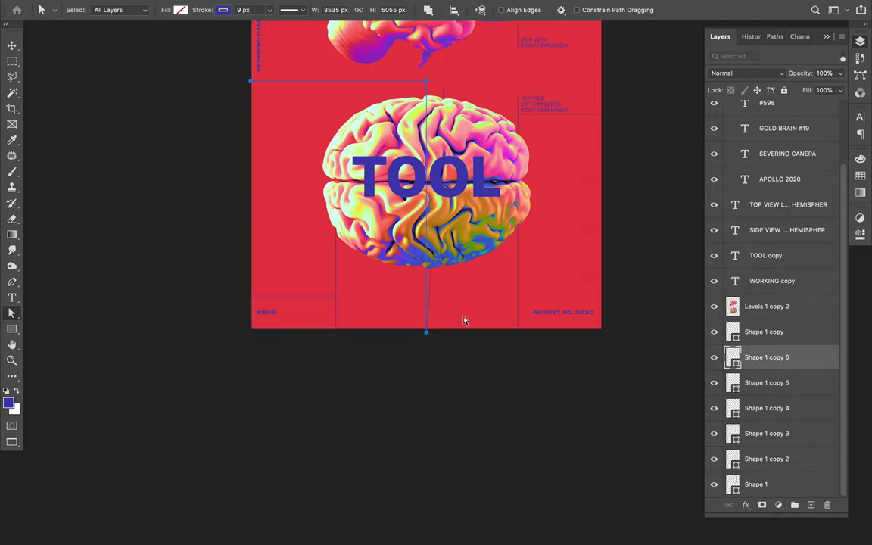
key(ctrl+shift+z)
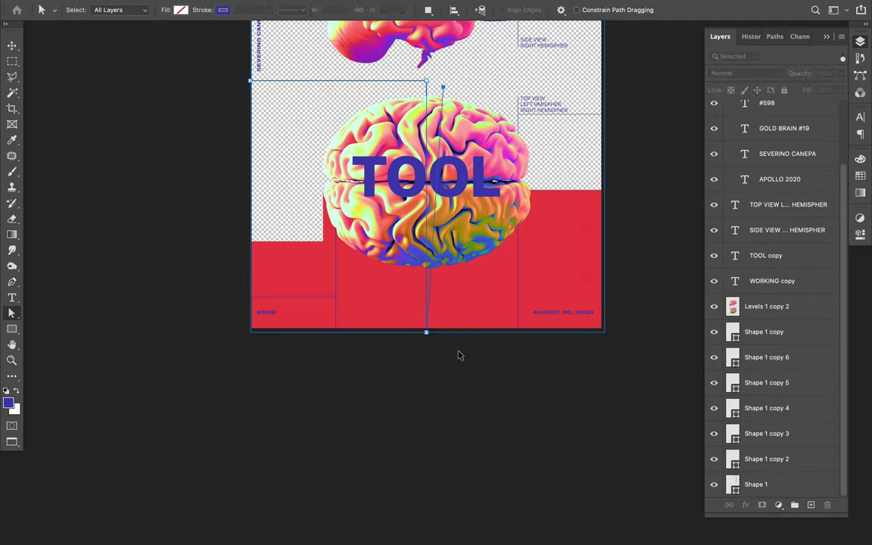
key(ctrl+z)
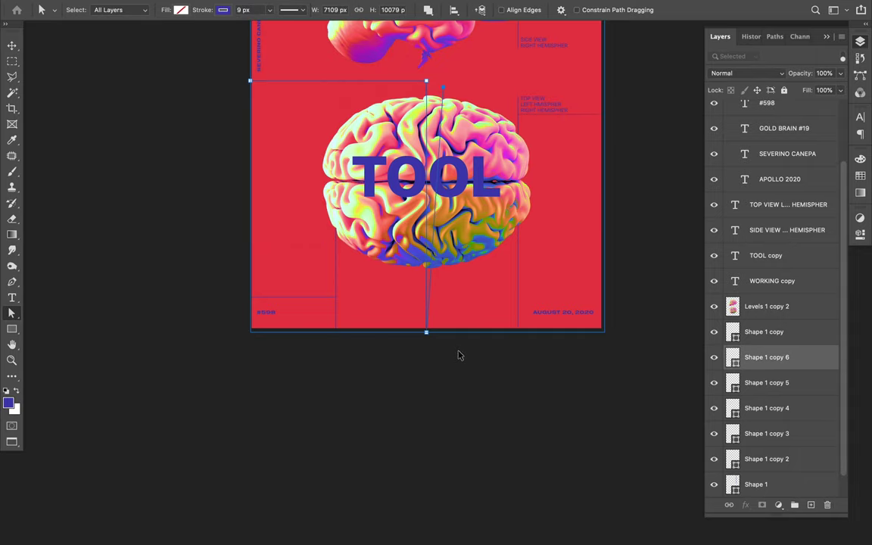
key(p)
click(471, 284)
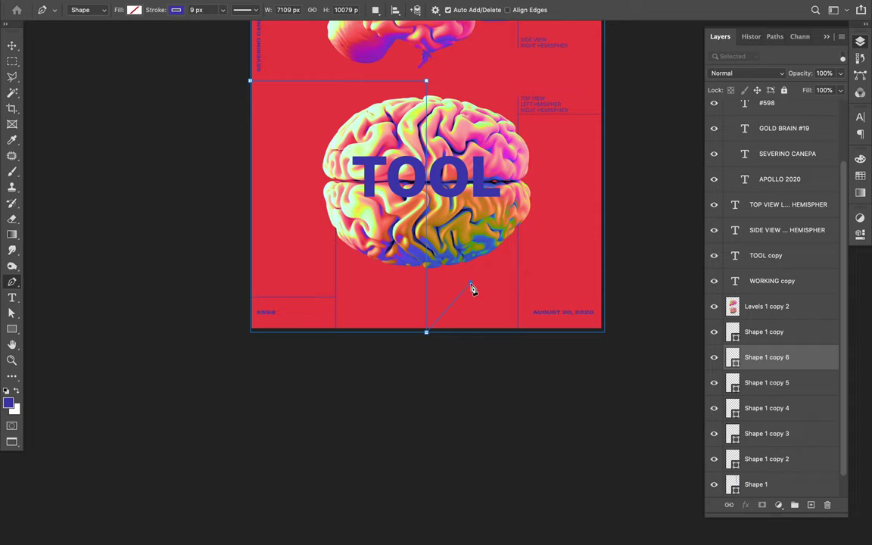
key(ctrl+z)
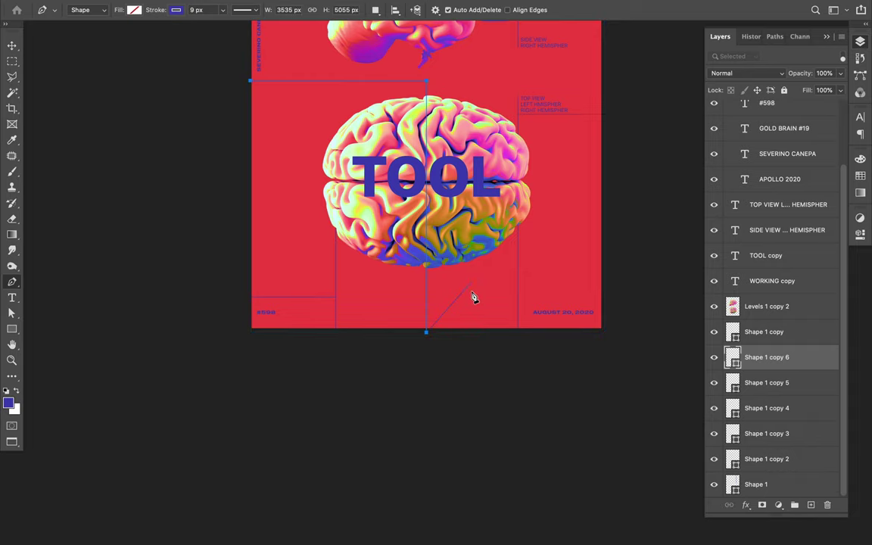
key(ctrl+shift+z)
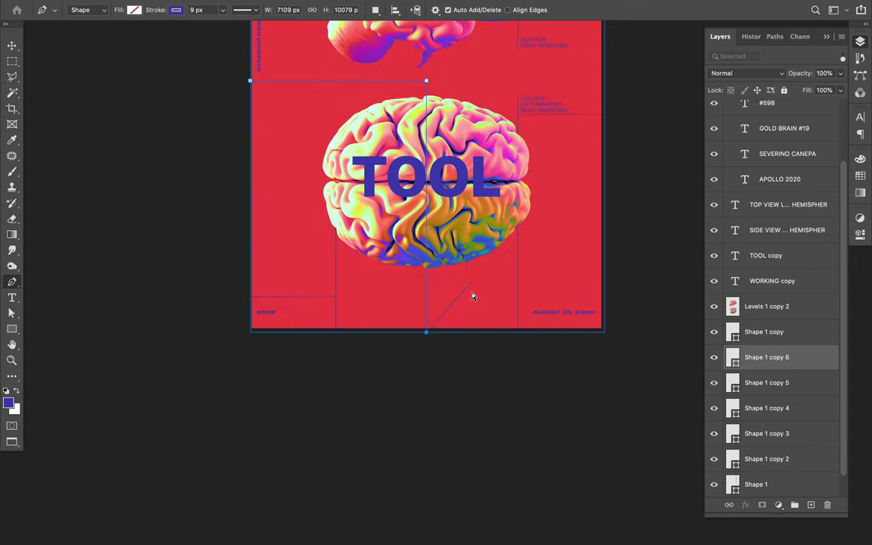
click(779, 312)
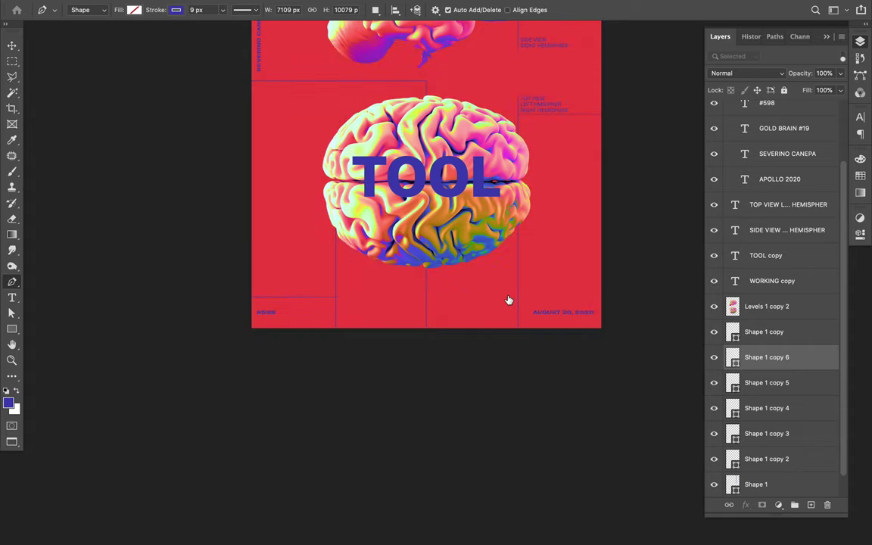
click(480, 271)
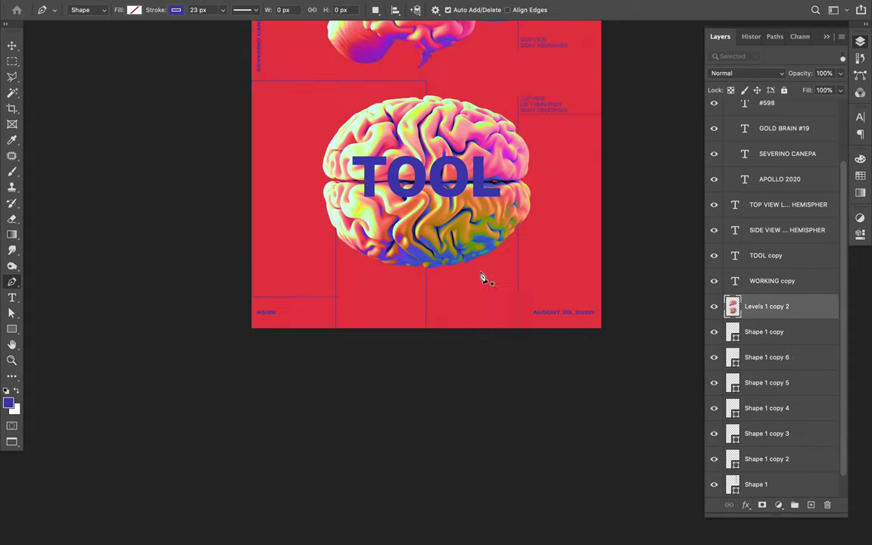
- Finish the vertical line, centre it horizontally on the poster, and set its stroke to 9 px
click(480, 349)
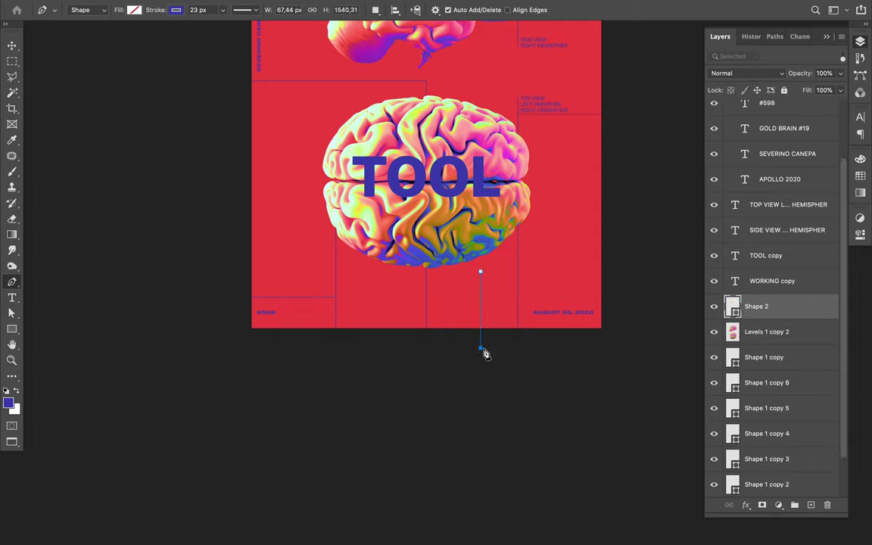
key(v)
click(267, 9)
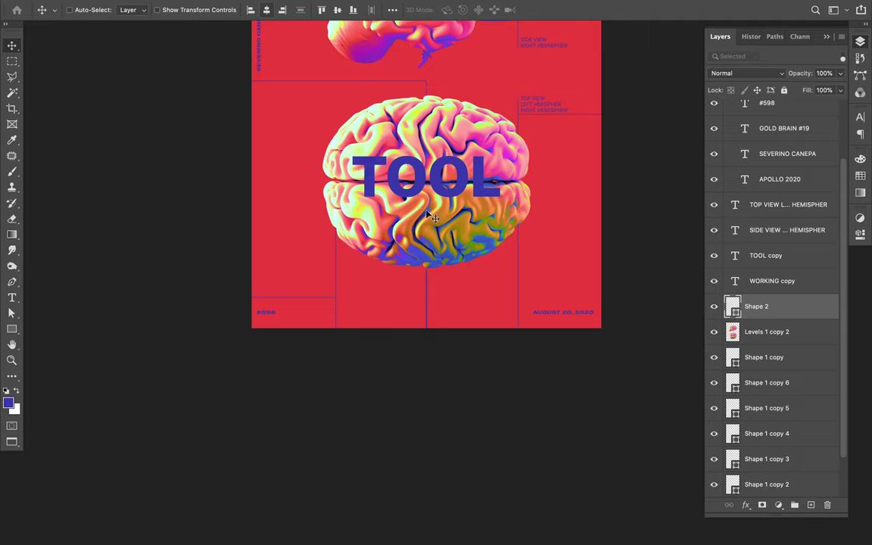
key(a)
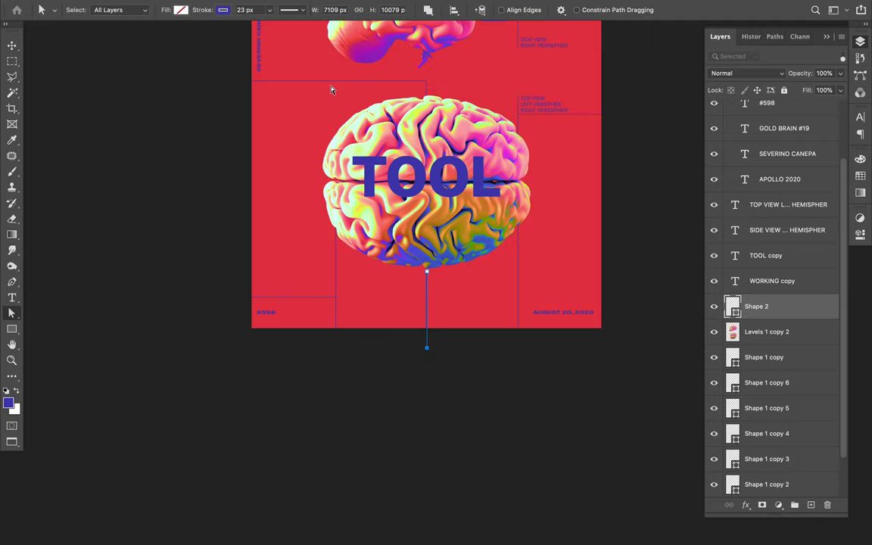
click(244, 10)
click(244, 9)
text(9)
key(Return)
- Shift the upper part of the Shape 1 copy 6 line into place and fit the poster on screen
scroll(394, 231, up, 10)
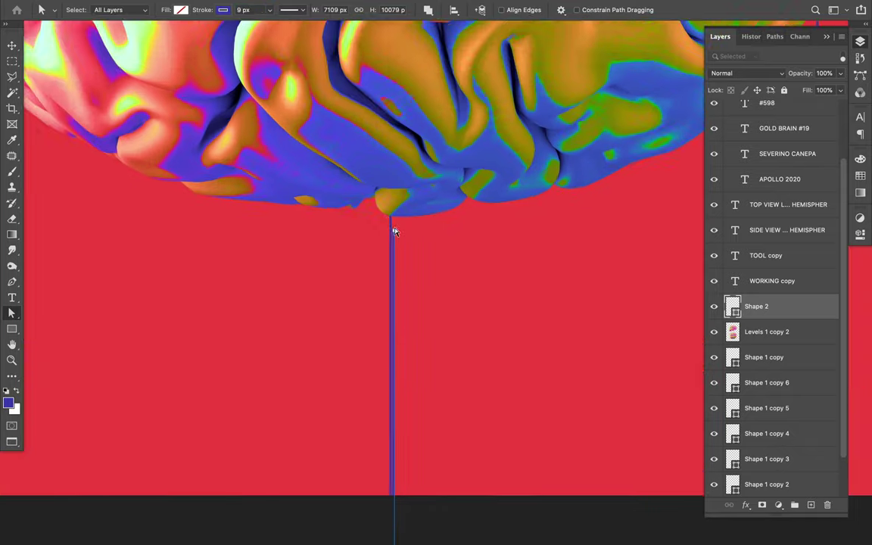
scroll(394, 232, up, 2)
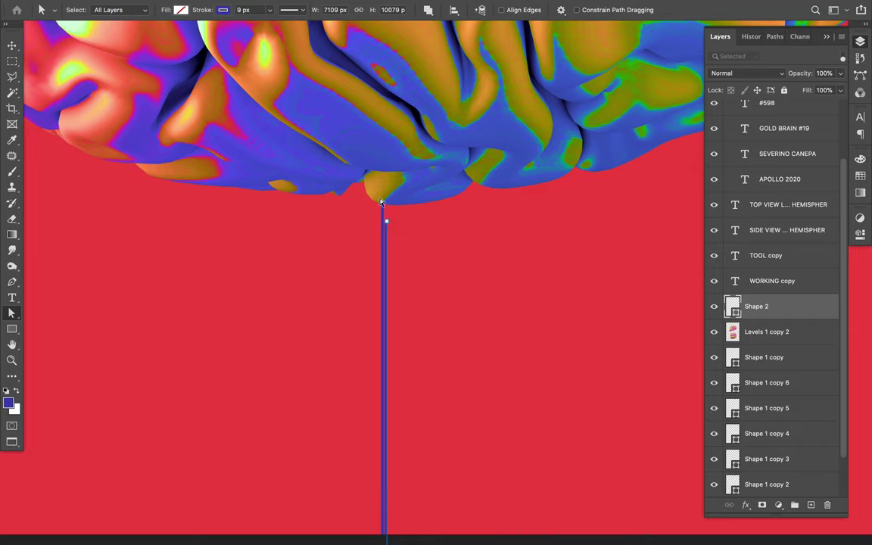
key(v)
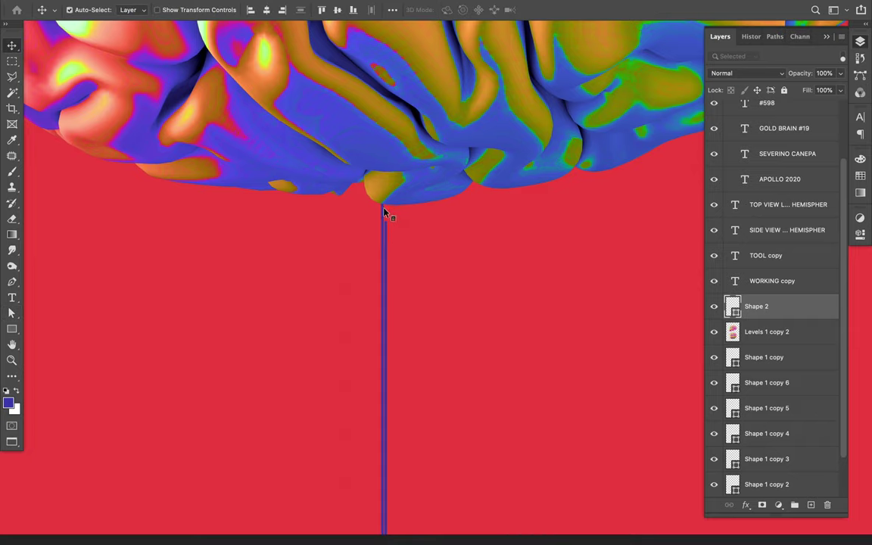
click(384, 212)
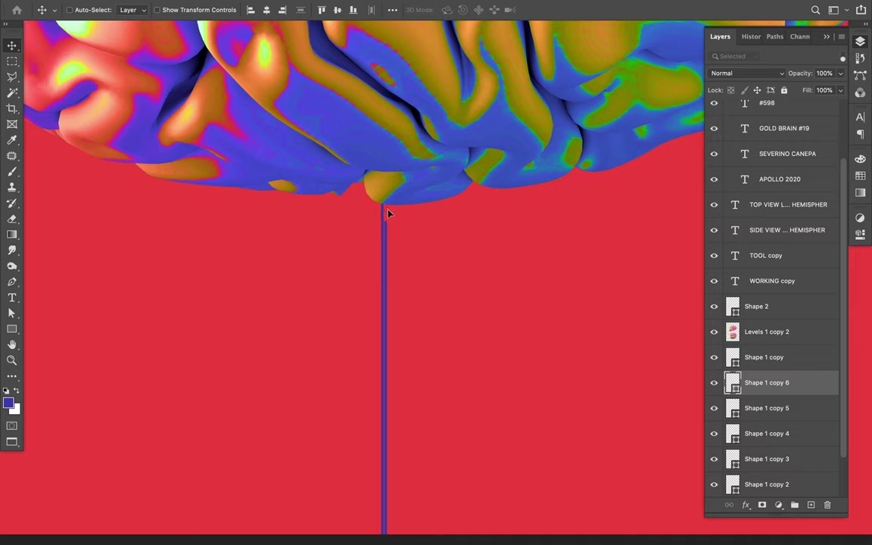
drag(386, 213, 386, 217)
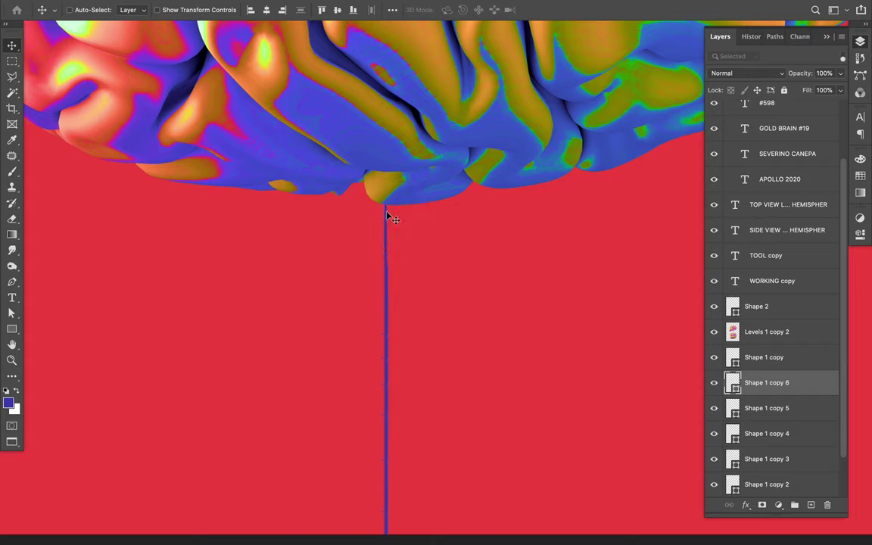
key(Left)
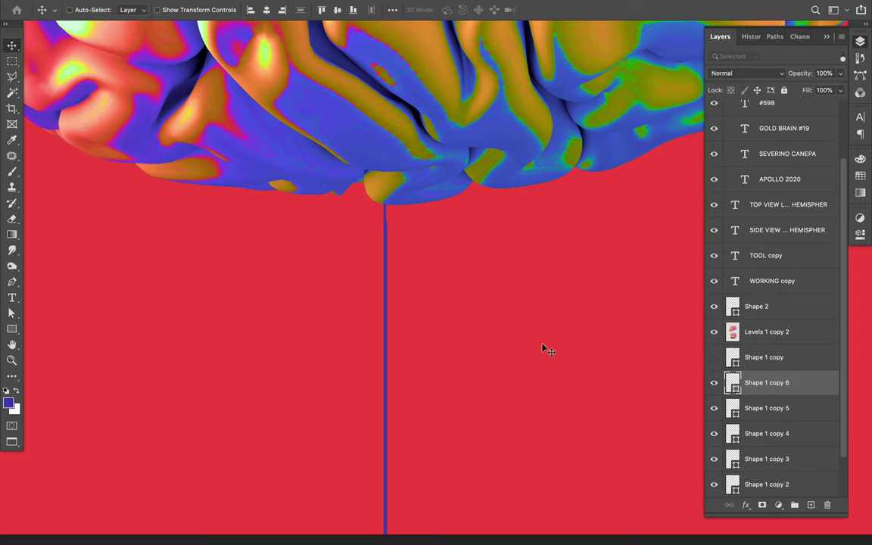
key(ctrl+0)
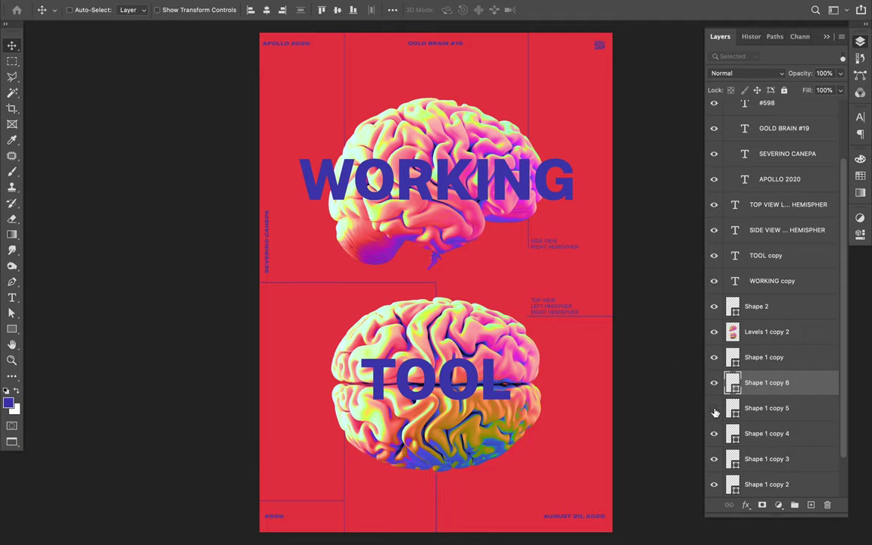
- Hide Shape 1 copy 6, then select the Shape 2 line on the canvas and delete it
key(ctrl+plus)
key(ctrl+plus)
key(ctrl+plus)
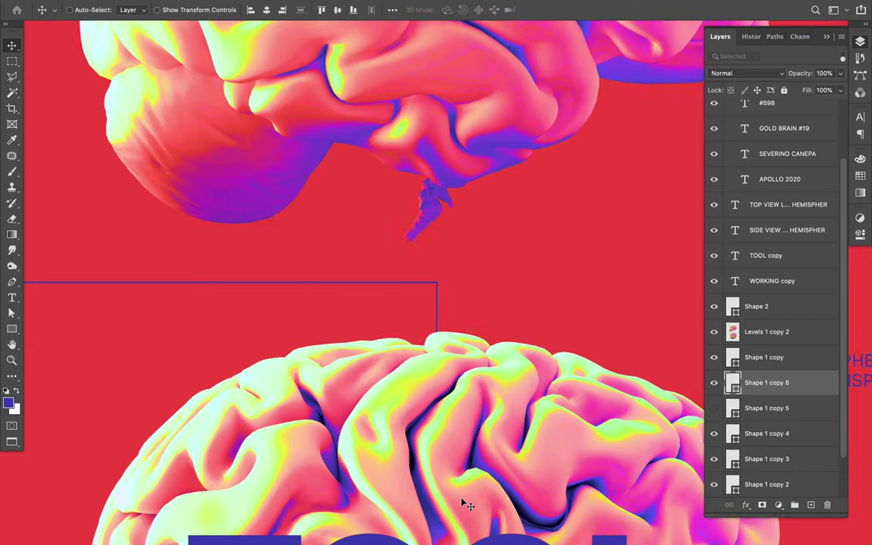
scroll(463, 501, down, 15)
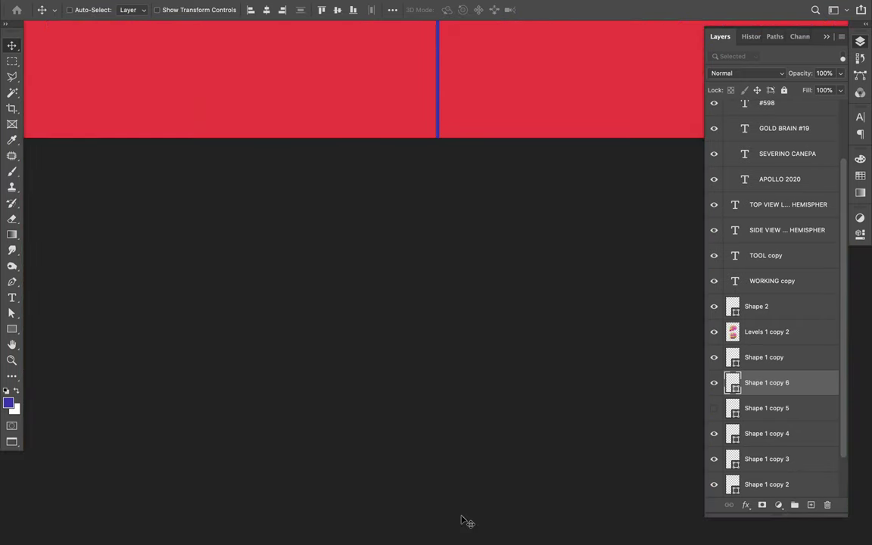
scroll(464, 519, up, 10)
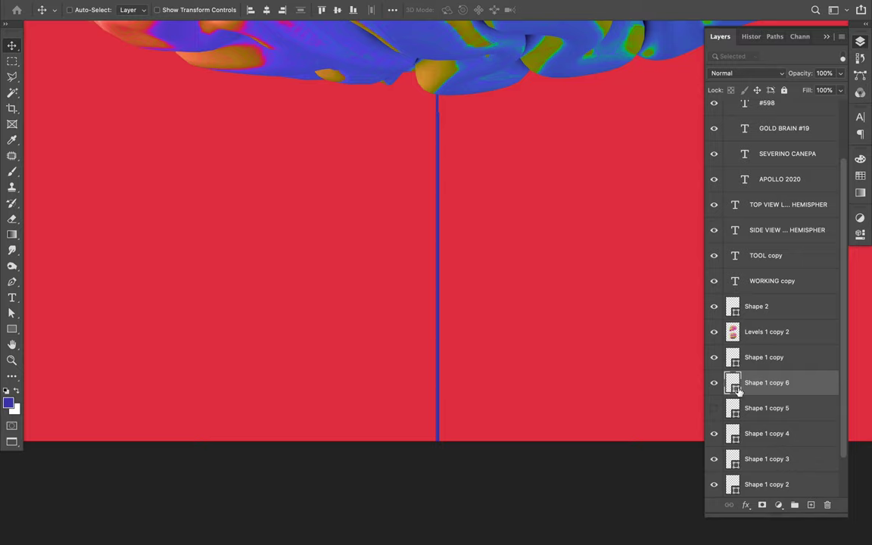
click(716, 386)
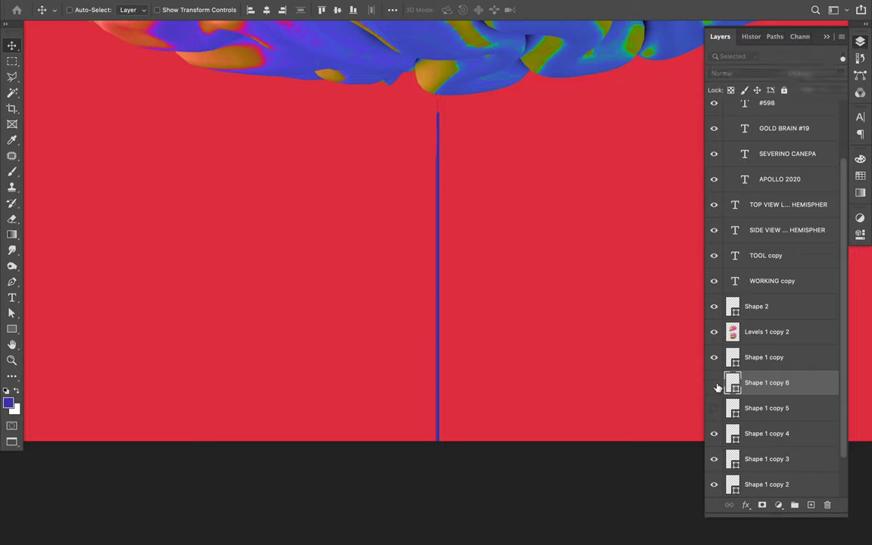
key(super)
super+click(439, 225)
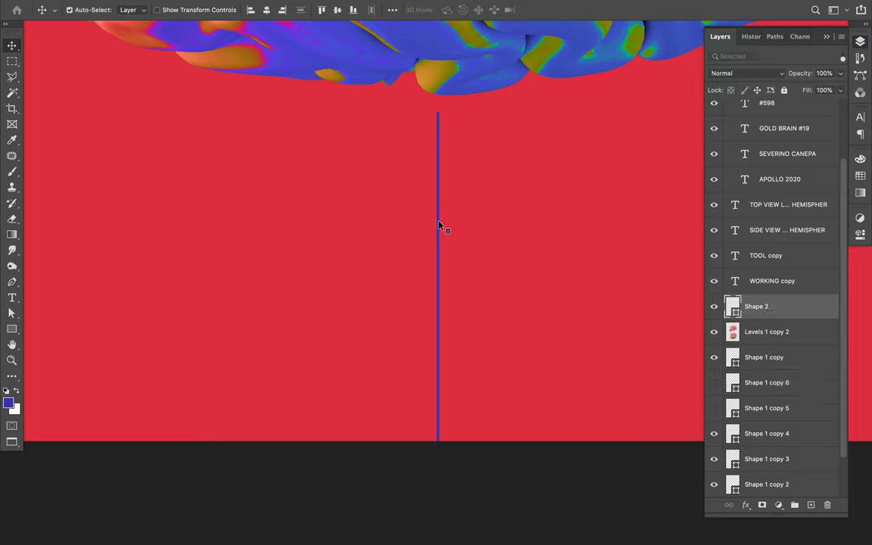
key(BackSpace)
- Make Shape 1 copy 6 and Shape 1 copy 5 visible again and fit the poster on screen
click(714, 358)
click(714, 383)
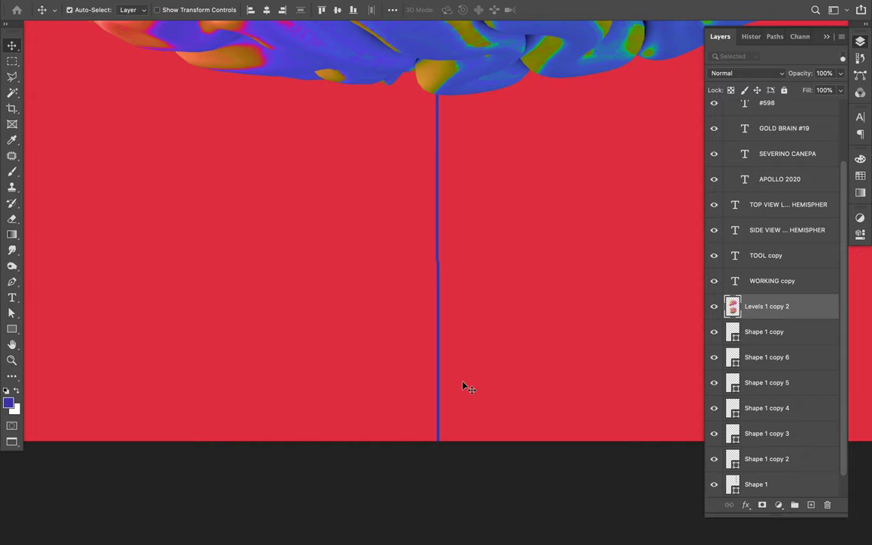
key(super+0)
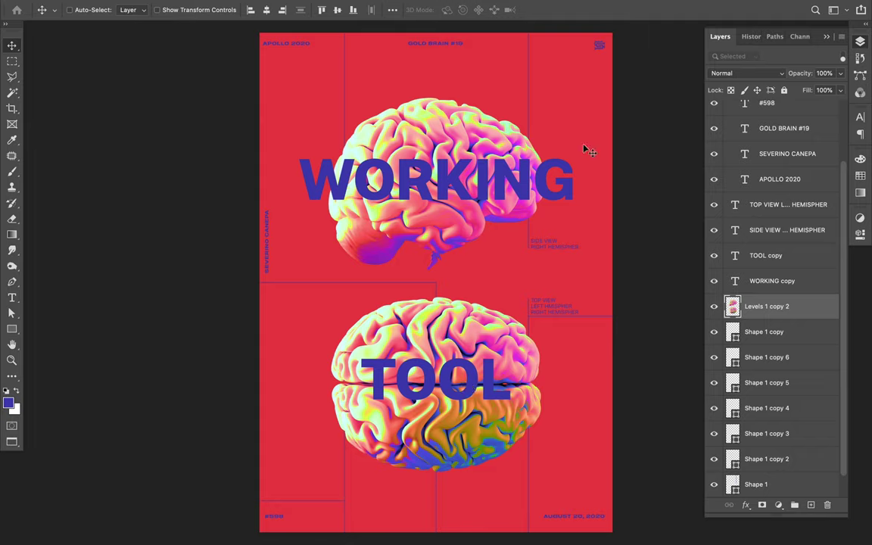
- Pen-draw a 9 px stroke line near the poster's top-right corner
key(p)
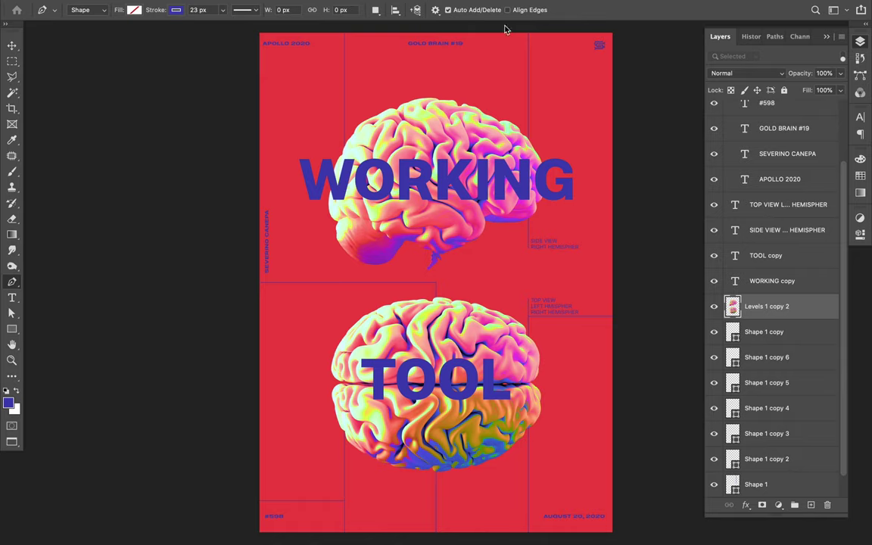
double_click(197, 10)
text(9)
click(528, 53)
click(615, 55)
click(569, 52)
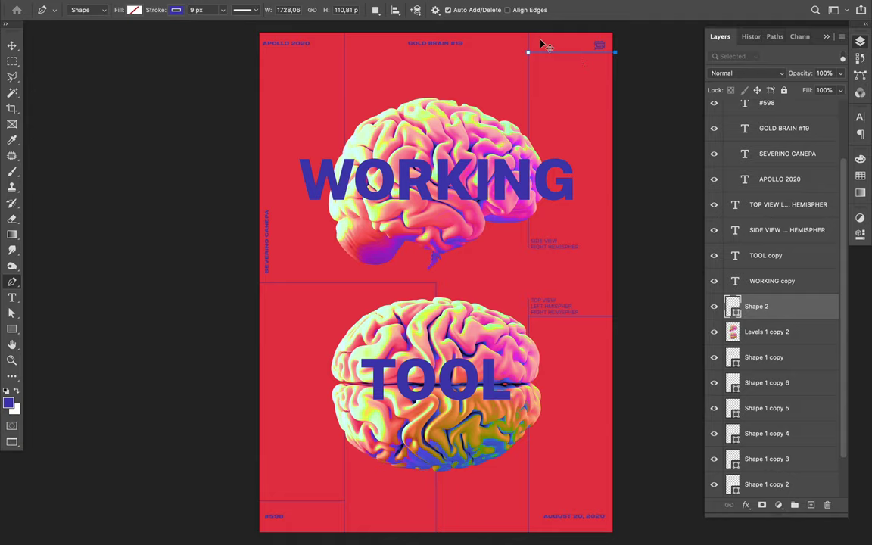
- Move the top-right horizontal grid line down by 60 px
key(v)
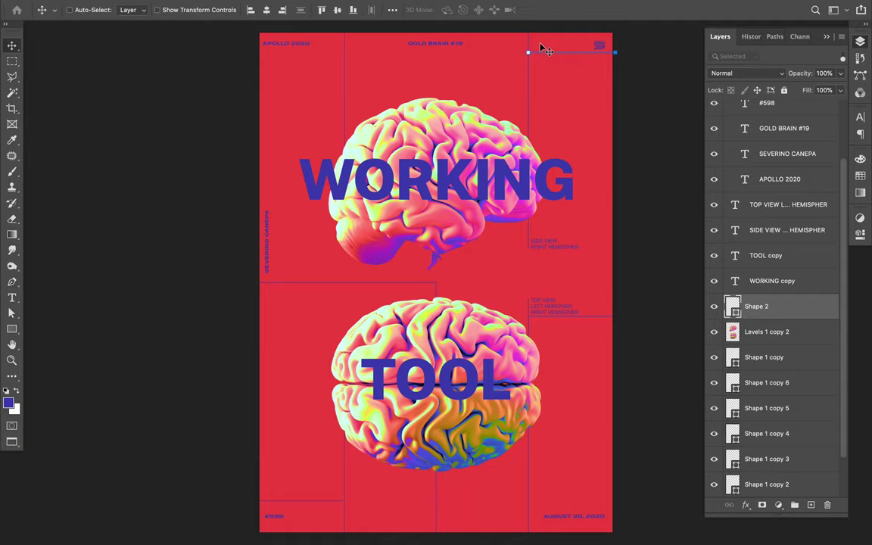
scroll(540, 47, up, 3)
scroll(540, 47, right, 4)
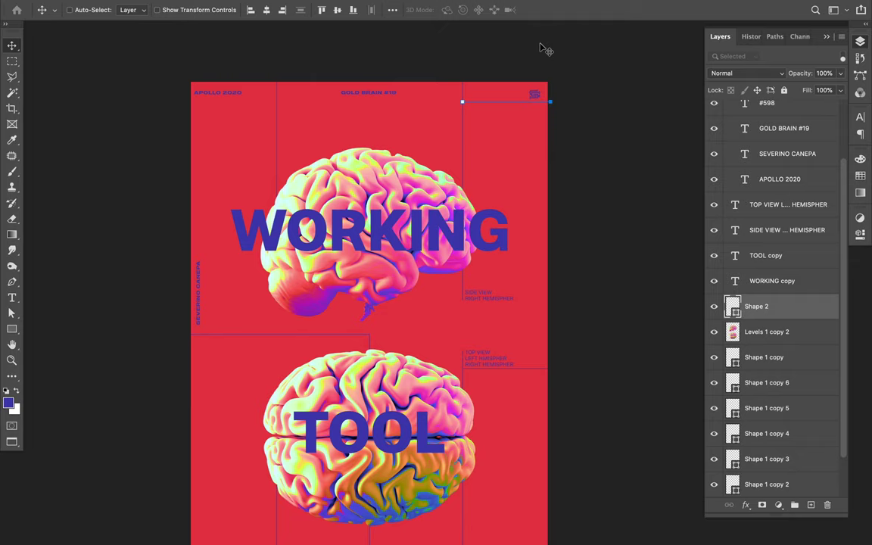
scroll(485, 75, up, 1)
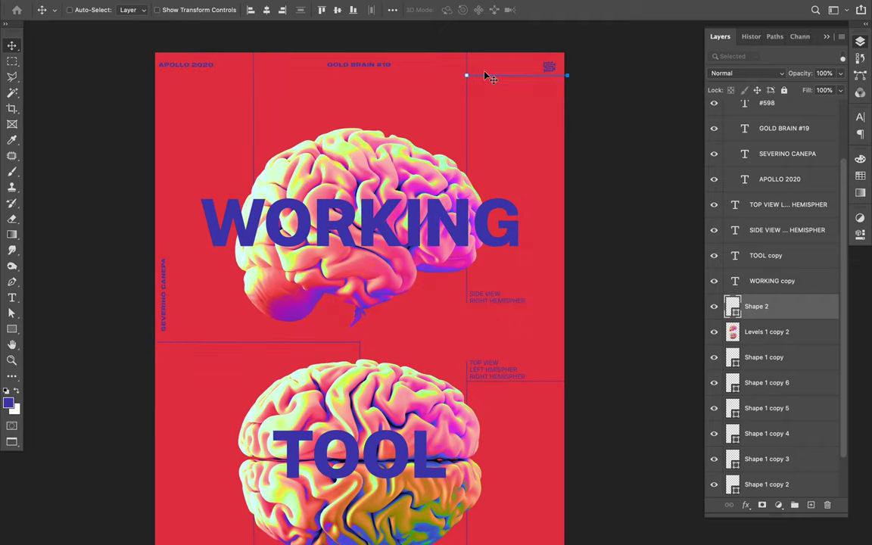
scroll(486, 74, up, 1)
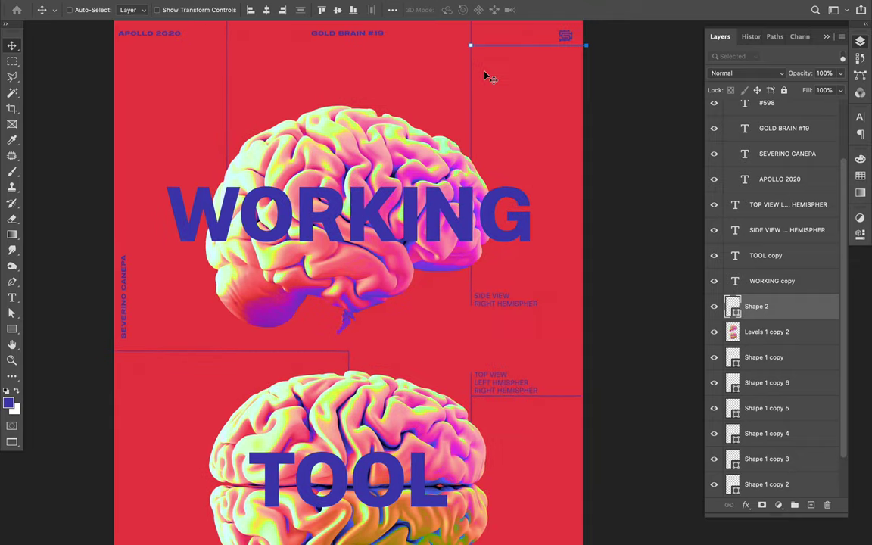
scroll(486, 75, up, 5)
scroll(485, 75, right, 2)
scroll(486, 76, up, 4)
scroll(487, 74, down, 2)
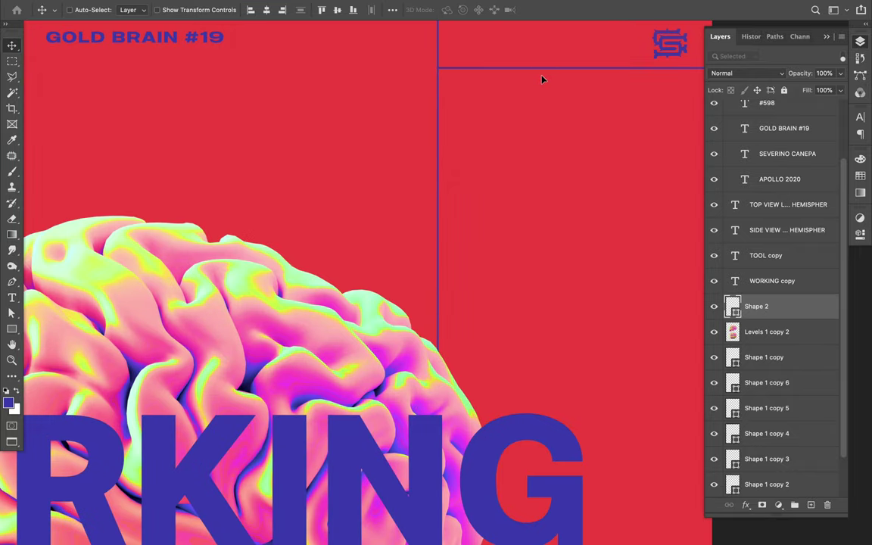
drag(542, 76, 544, 83)
- Fit the whole poster on screen, then zoom back in on the top-right area
key(super+minus)
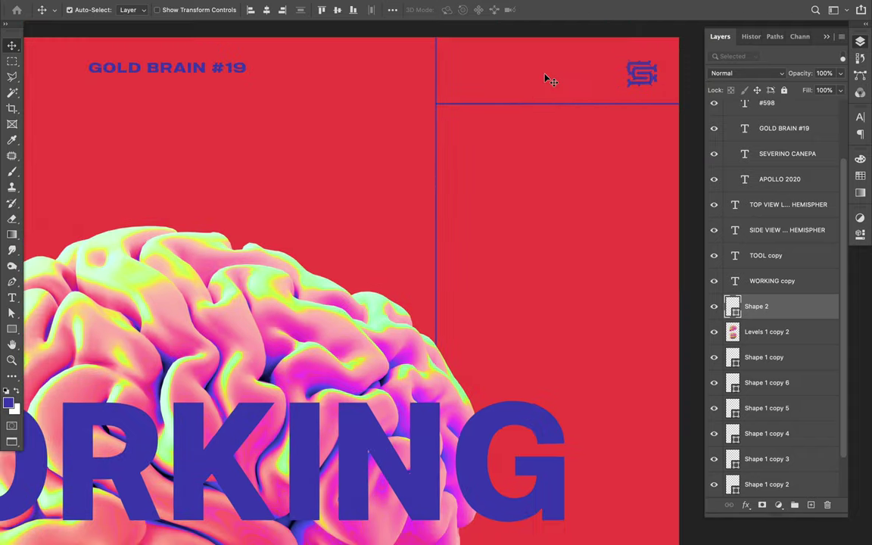
key(super+0)
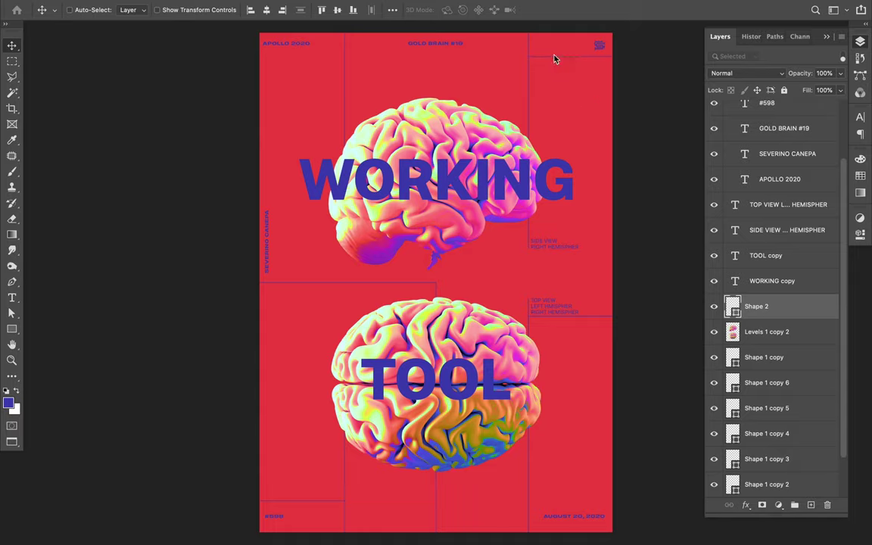
key(super+plus)
key(super+plus)
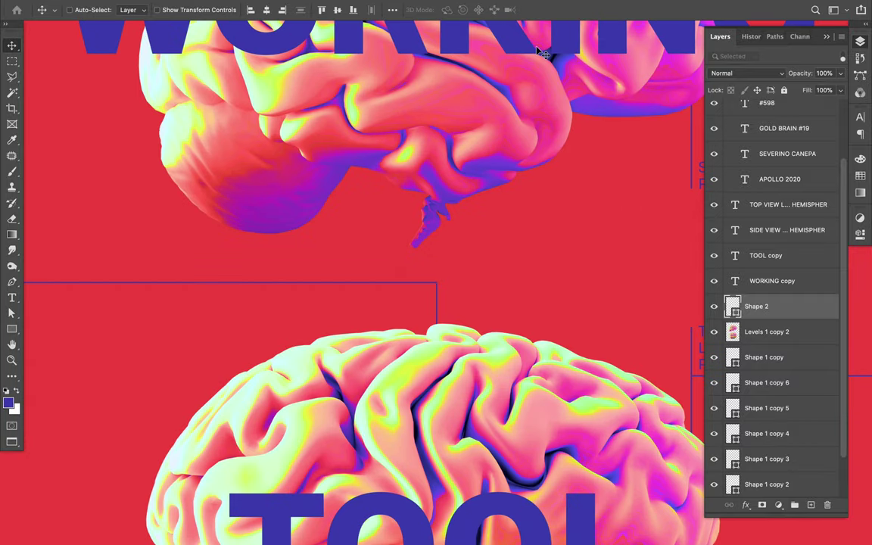
scroll(539, 47, up, 3)
scroll(539, 47, right, 3)
key(u)
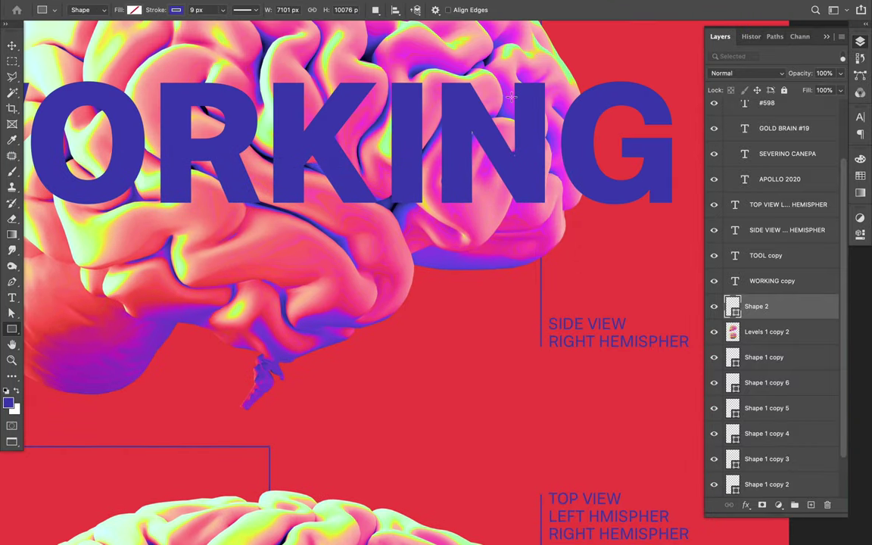
scroll(512, 96, up, 3)
scroll(512, 96, right, 3)
scroll(511, 95, up, 2)
scroll(511, 95, right, 2)
scroll(511, 95, up, 5)
scroll(511, 95, left, 1)
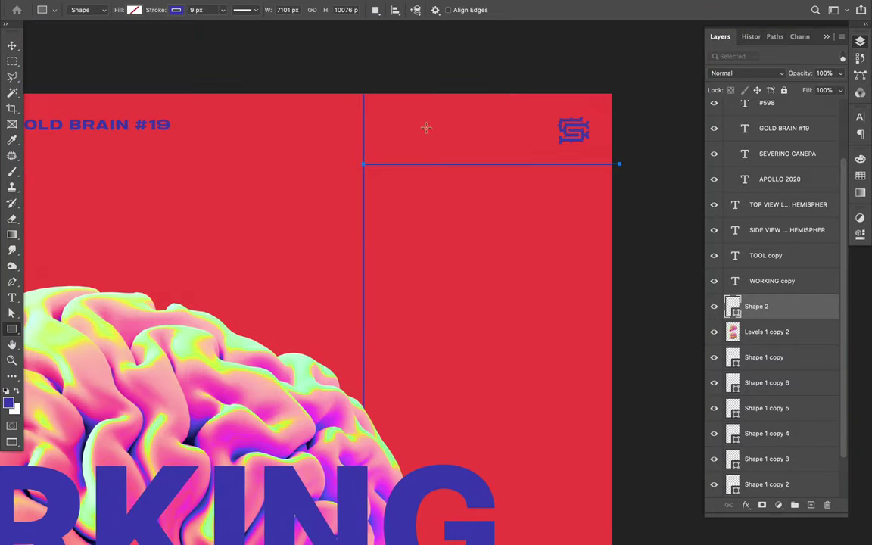
- Draw an 81×81 px square at the top-right line corner with no stroke and blue fill
key(super+plus)
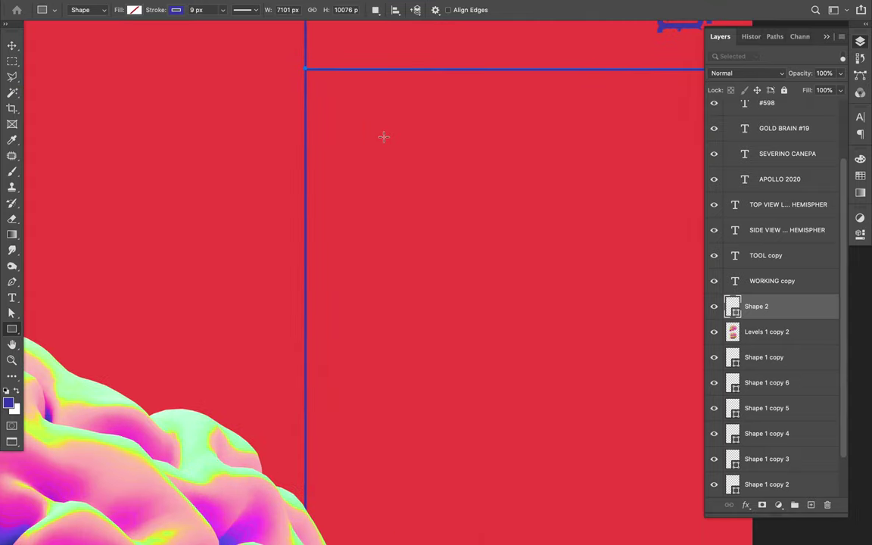
drag(305, 46, 327, 71)
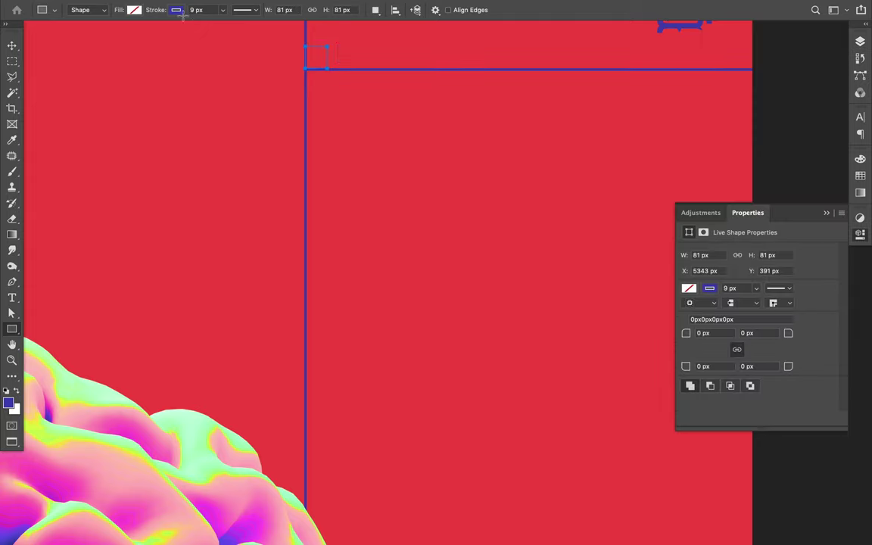
click(175, 10)
click(106, 35)
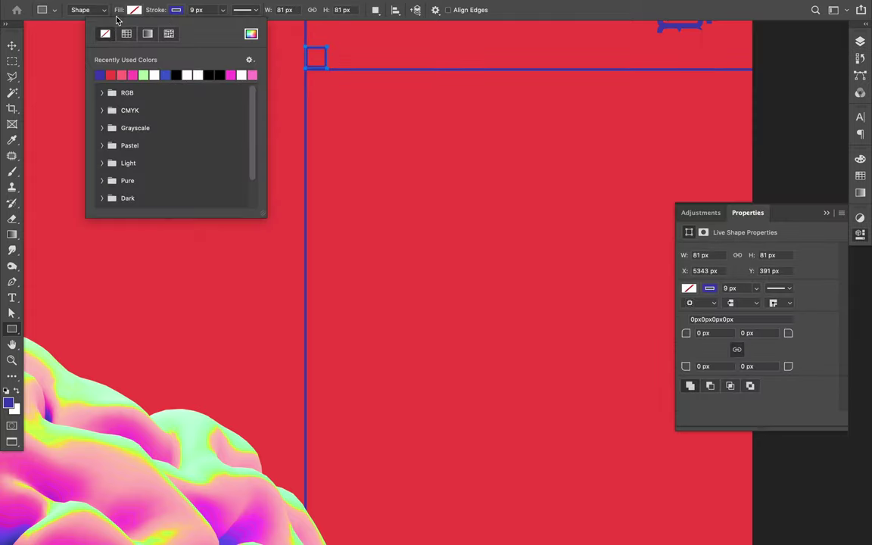
click(135, 10)
click(57, 74)
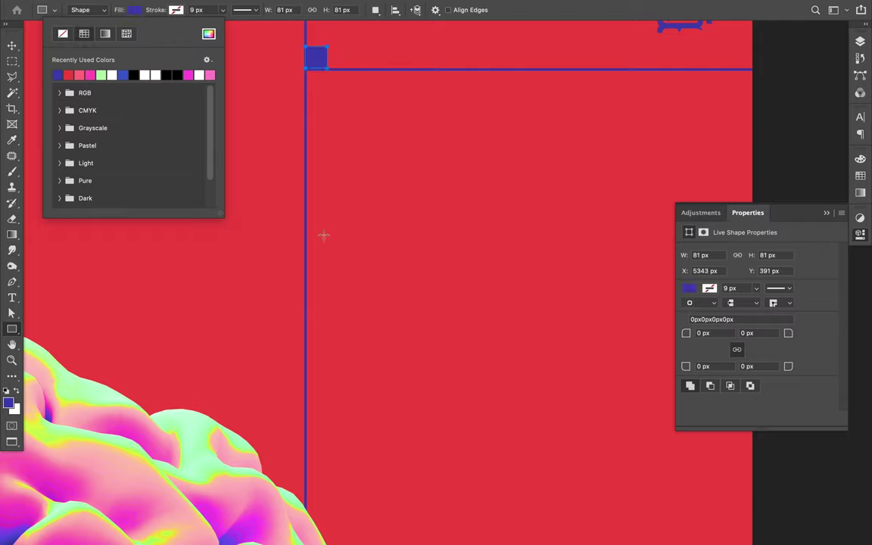
key(Escape)
- Alt-drag a copy of the blue square to the lower-left line corner above #598 and snap it onto the lines
key(v)
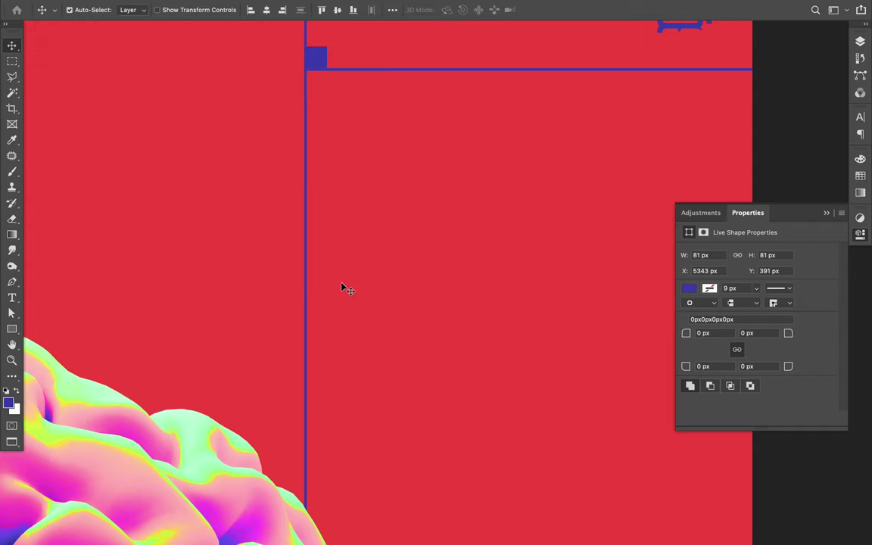
key(super+0)
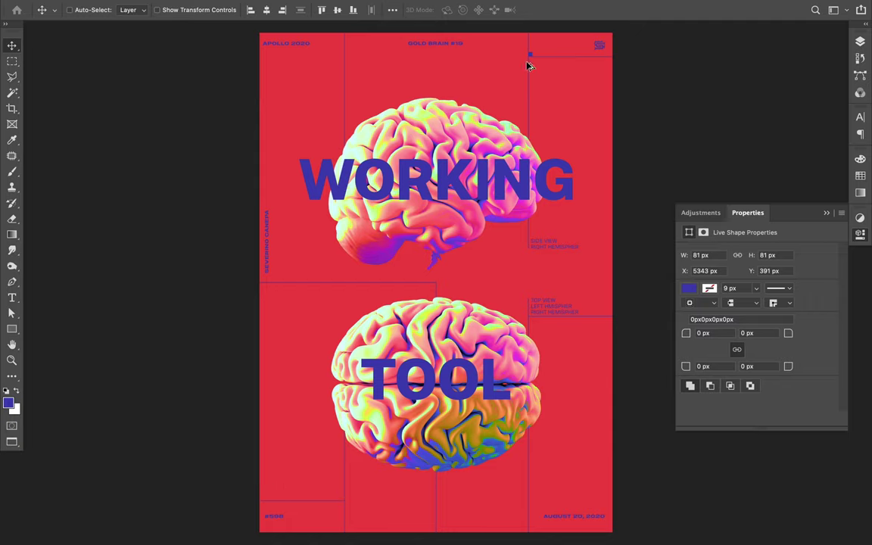
drag(531, 57, 345, 502)
key(super+plus)
scroll(356, 503, down, 10)
scroll(356, 503, left, 7)
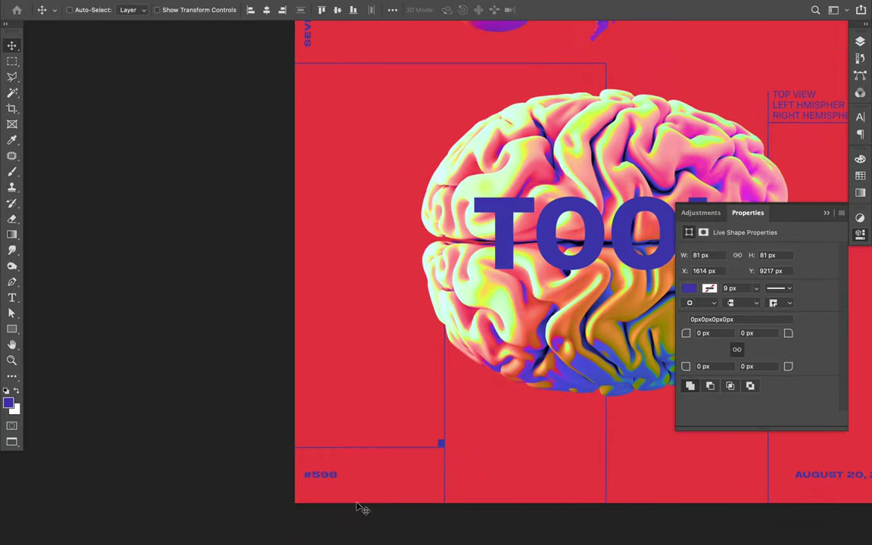
key(z)
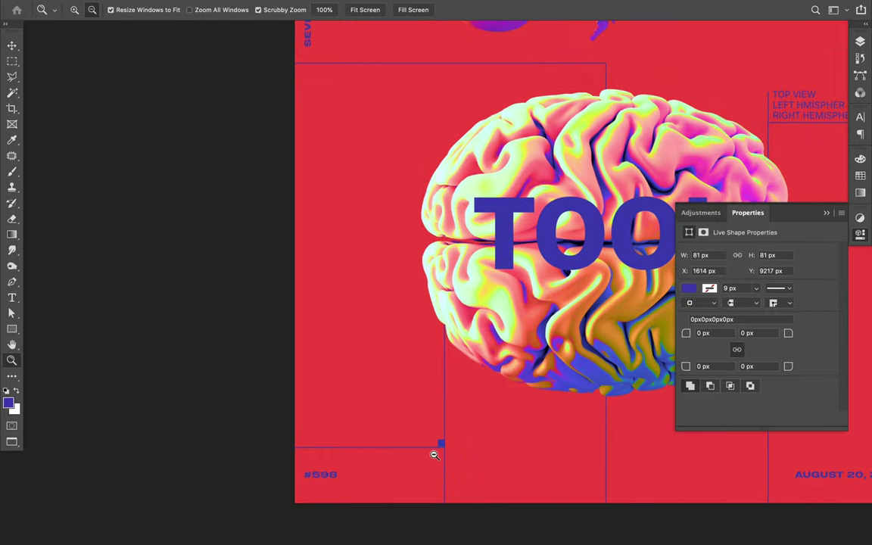
drag(440, 446, 543, 379)
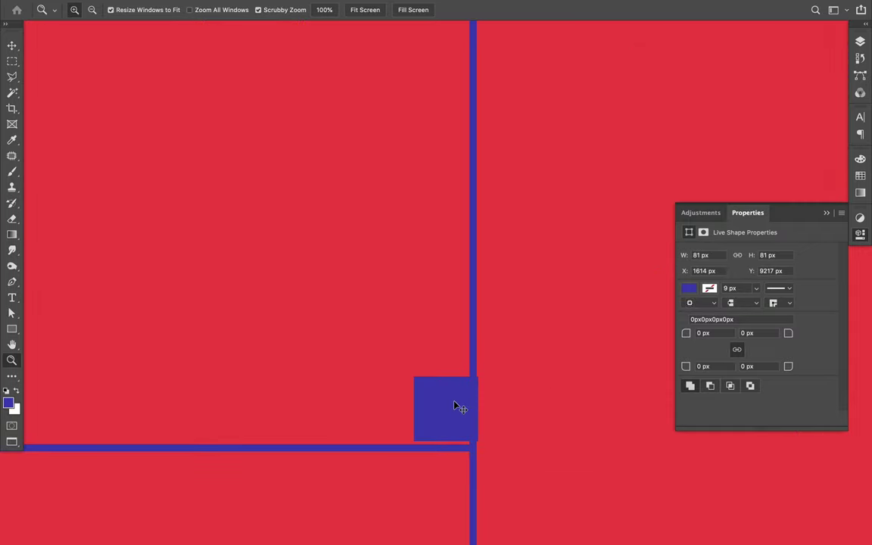
key(v)
drag(446, 415, 449, 414)
key(ctrl+0)
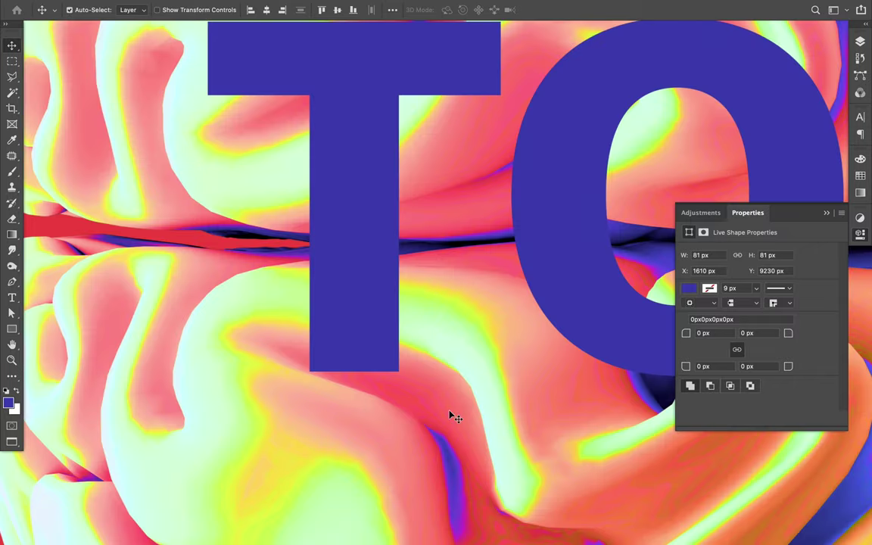
key(ctrl)
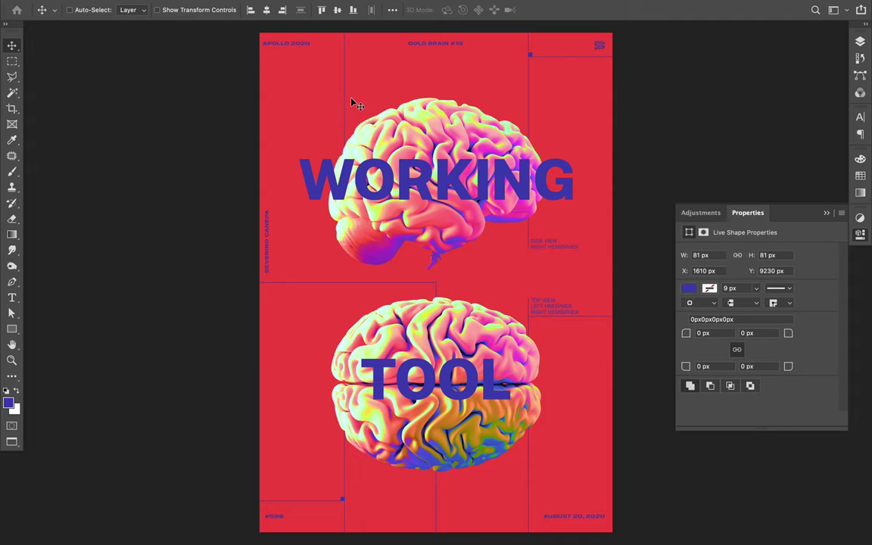
- Duplicate the vertical grid line 1207 px to the right, fit the poster, and hide all panels
scroll(352, 99, up, 5)
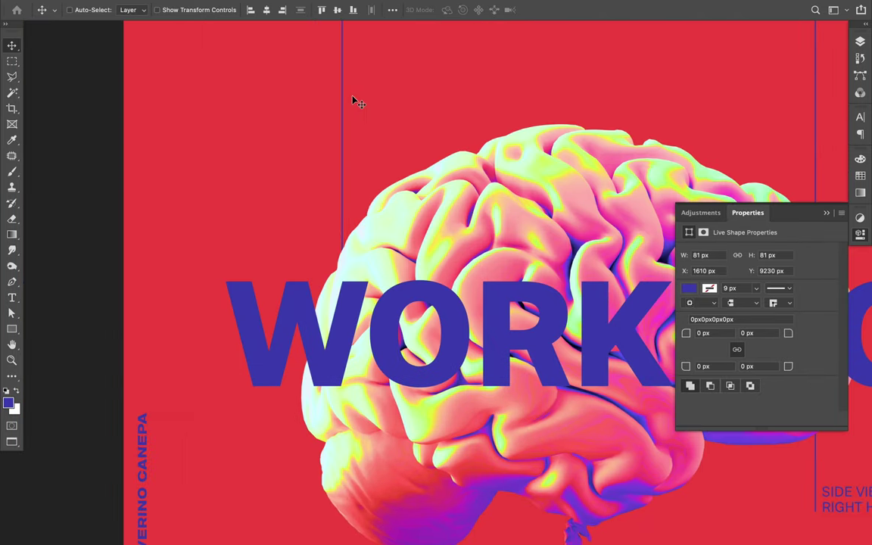
super+click(342, 103)
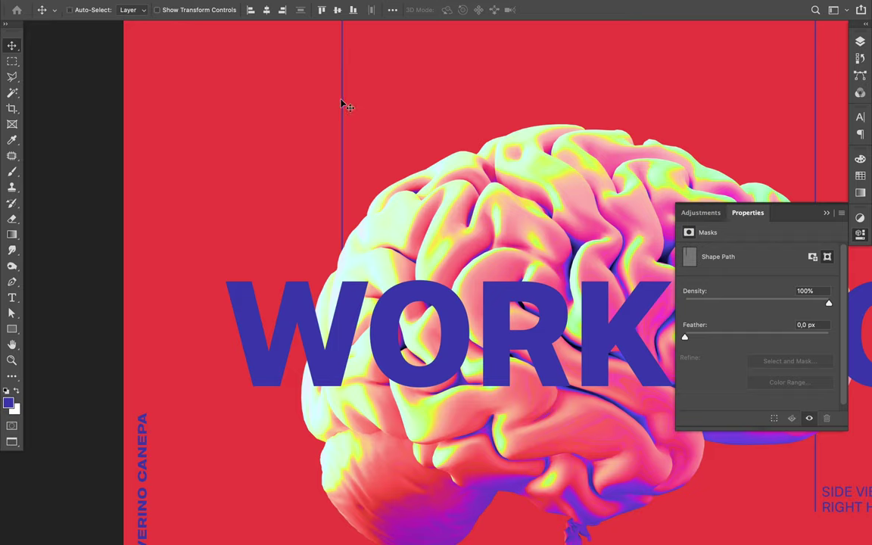
drag(497, 83, 497, 83)
key(super+0)
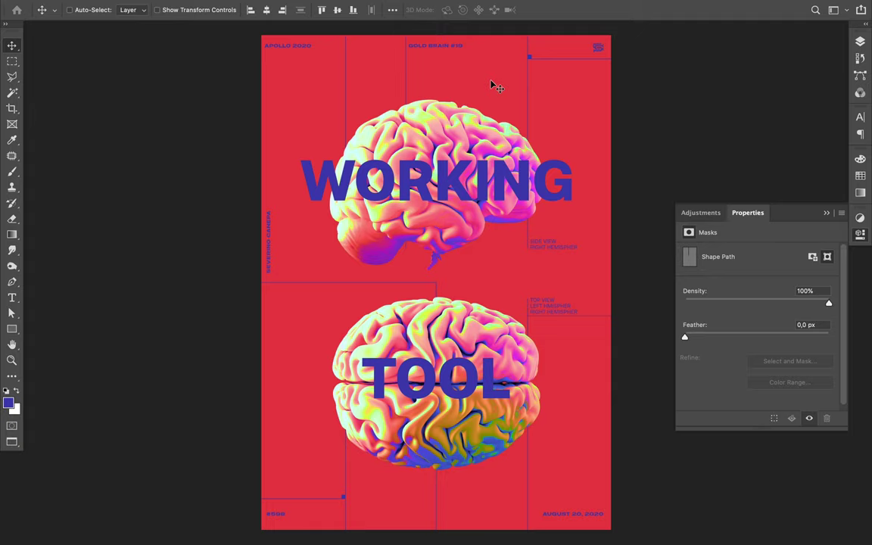
key(super)
key(Tab)
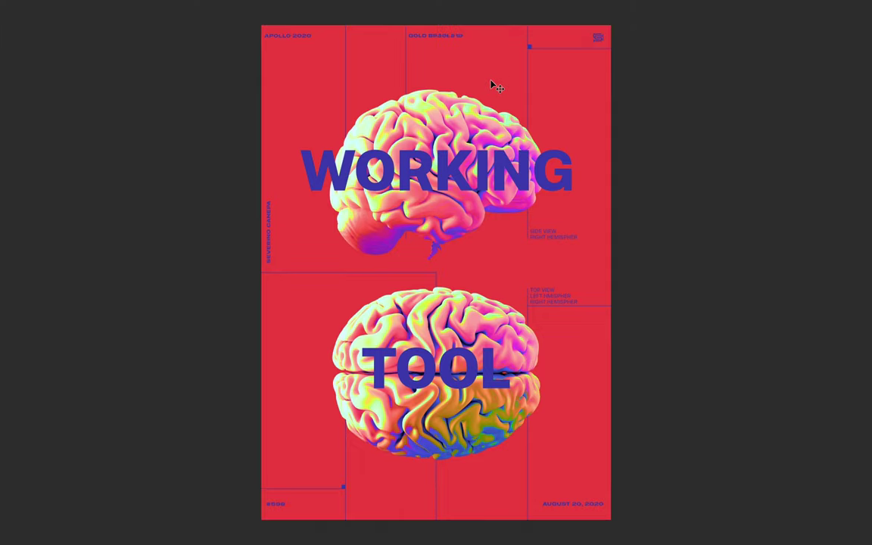
- Set the area around the poster to Light Gray, then to a Custom colour
right_click(641, 139)
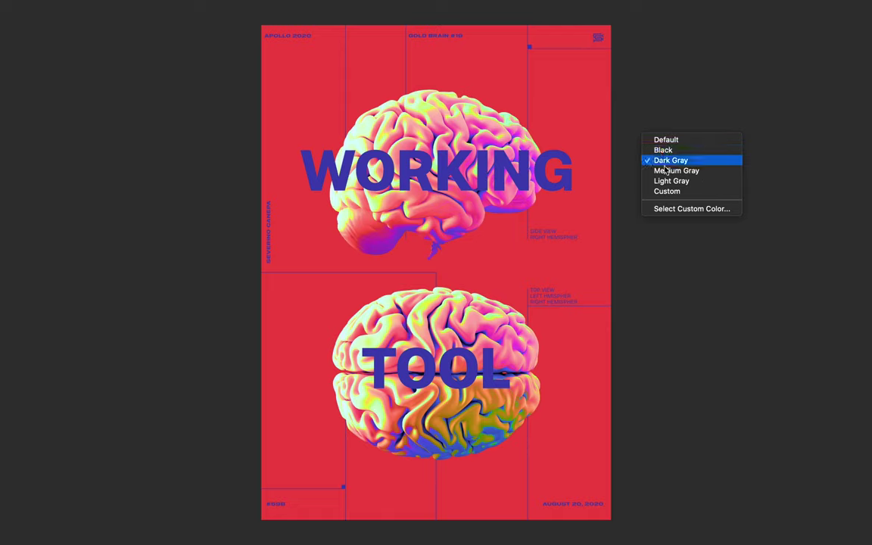
click(670, 183)
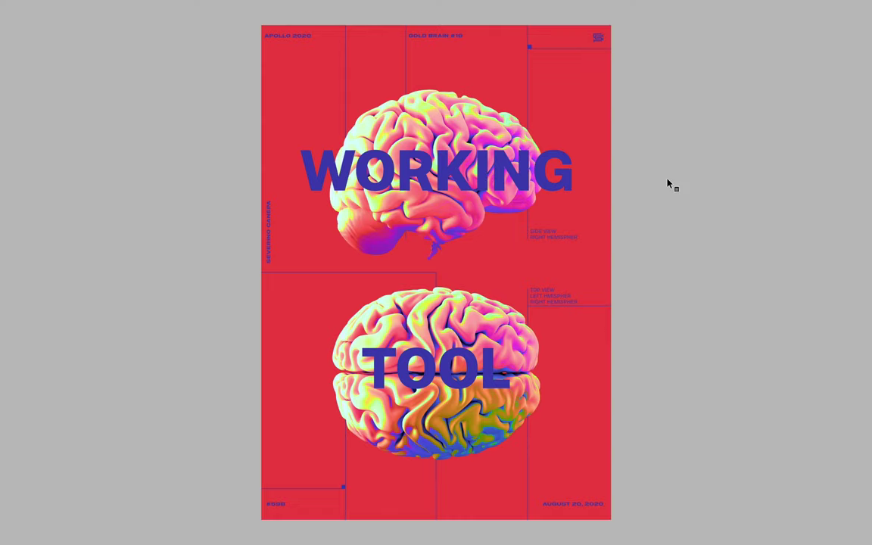
right_click(669, 183)
click(681, 237)
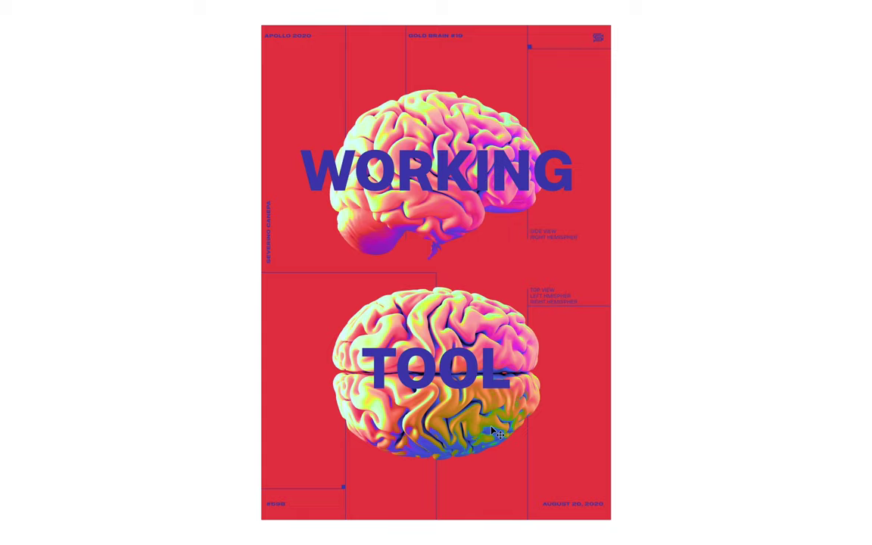
- Select and deselect the vertical line over the upper brain, then restore the panels
click(407, 238)
click(664, 212)
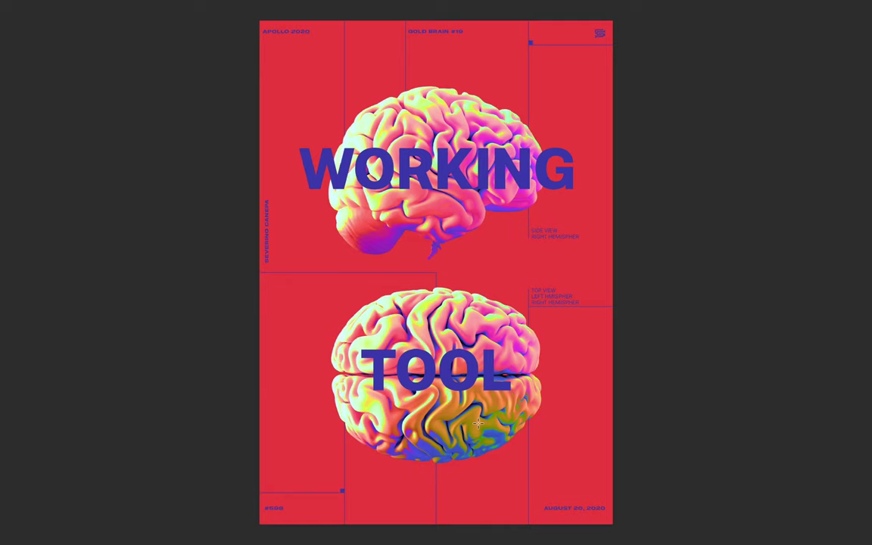
key(f)
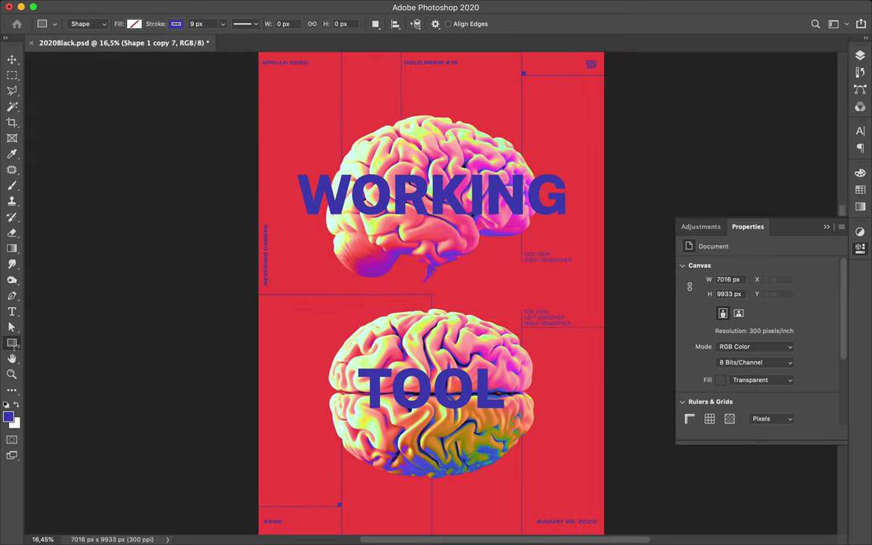
- Draw a large thin blue circle outline with the Ellipse Tool
key(f)
click(12, 346)
click(13, 346)
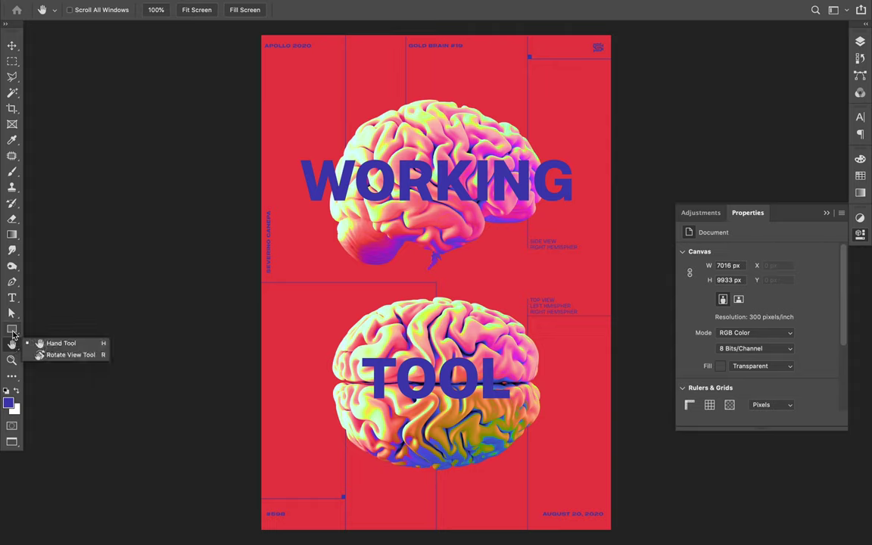
click(12, 331)
click(12, 331)
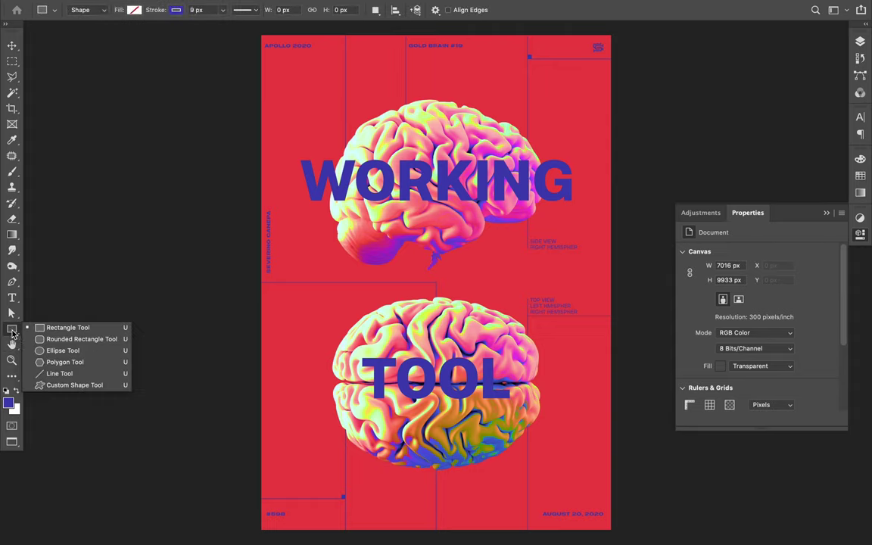
click(62, 351)
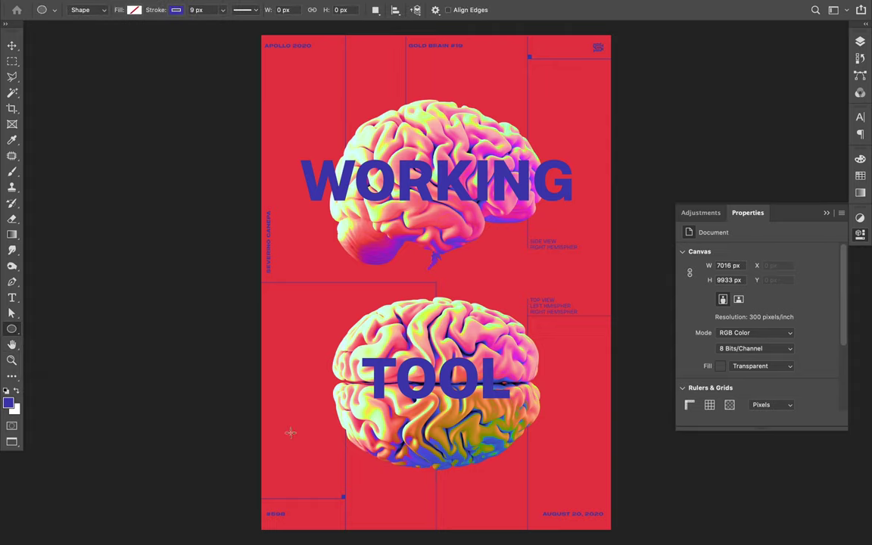
drag(196, 413, 414, 544)
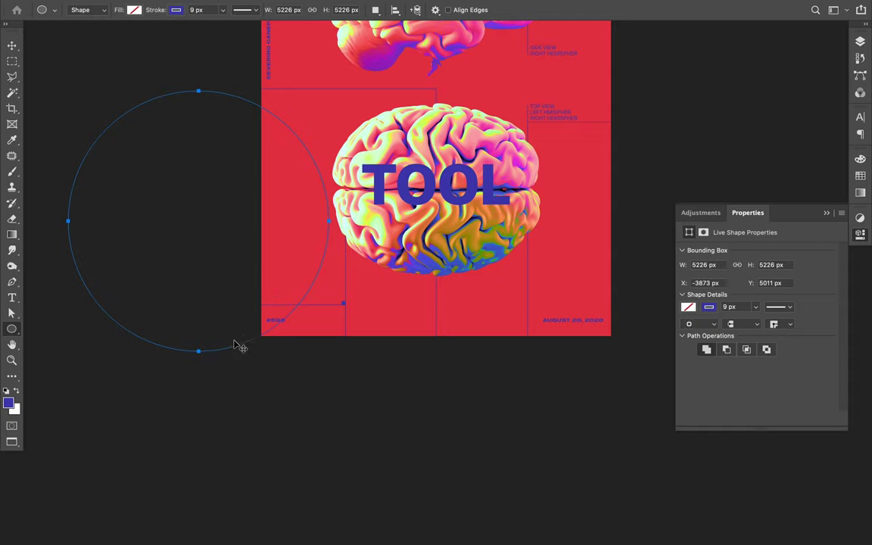
- Move the circle so its arc crosses the poster's lower-left corner
key(v)
drag(231, 346, 312, 459)
scroll(498, 376, up, 5)
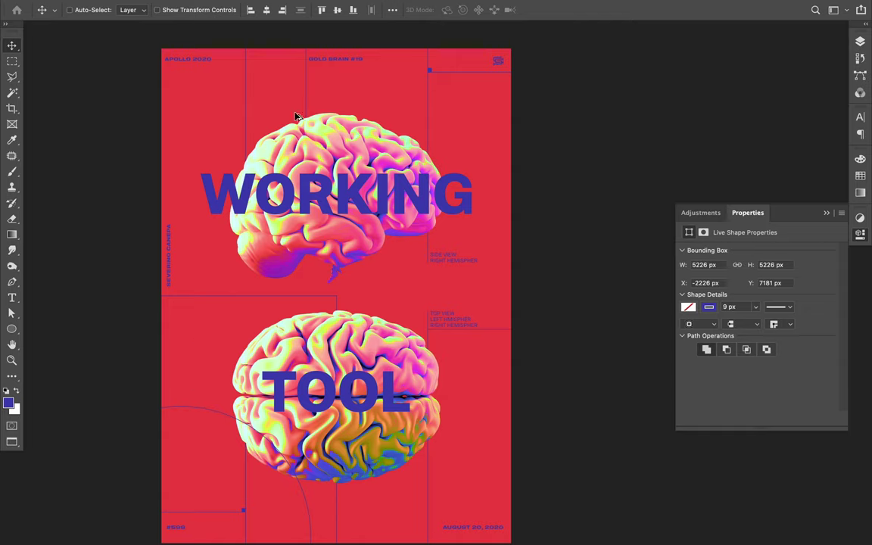
- Trim a circle copy into an open arc and move it up over the upper brain
drag(300, 101, 285, 63)
key(a)
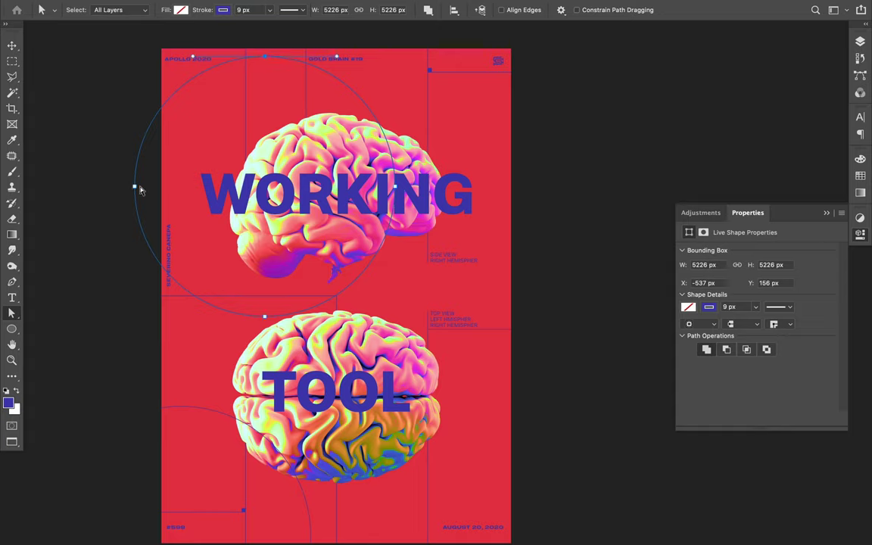
click(136, 188)
click(152, 198)
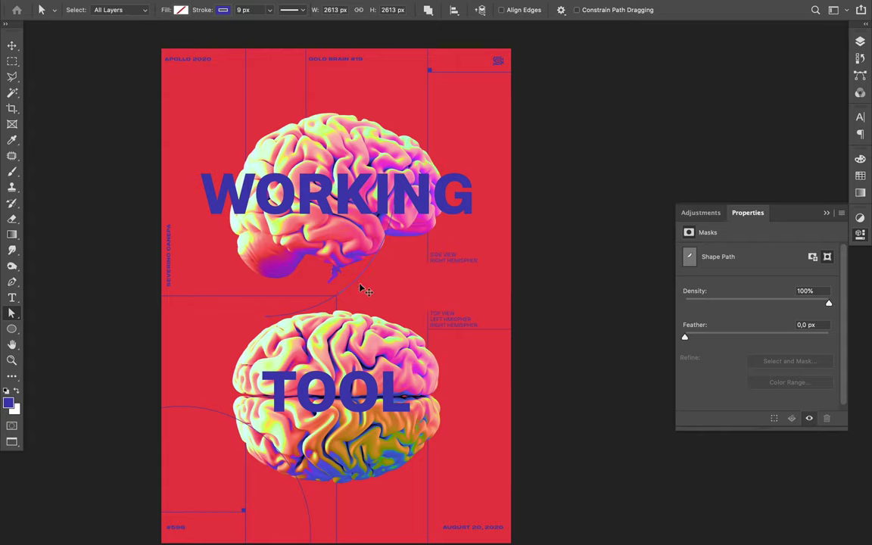
key(v)
drag(354, 282, 390, 133)
- Scale the arc to about 201.98% and nudge it into place across the WORKING brain
key(ctrl+t)
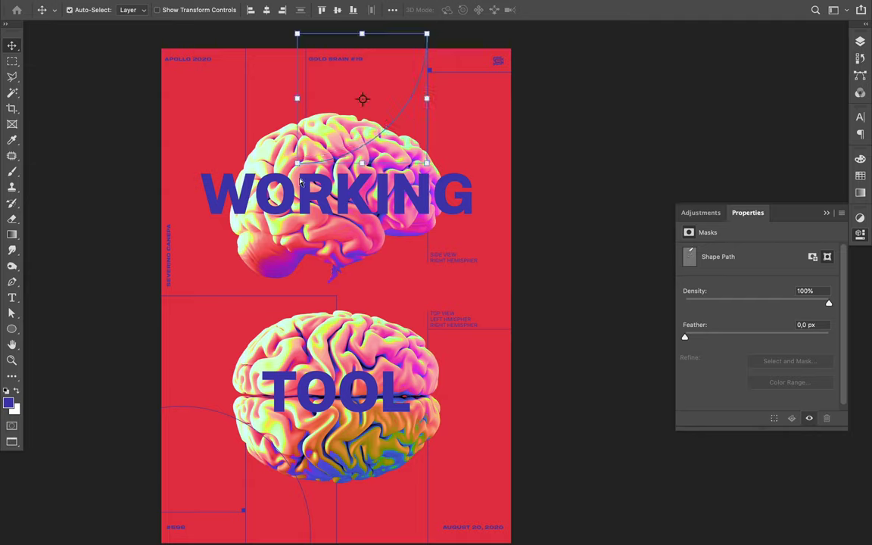
drag(296, 163, 145, 279)
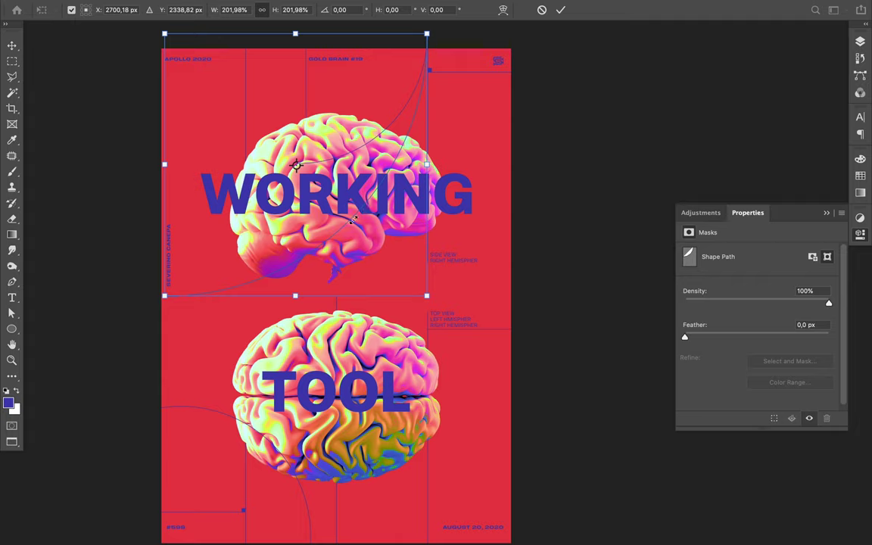
key(Return)
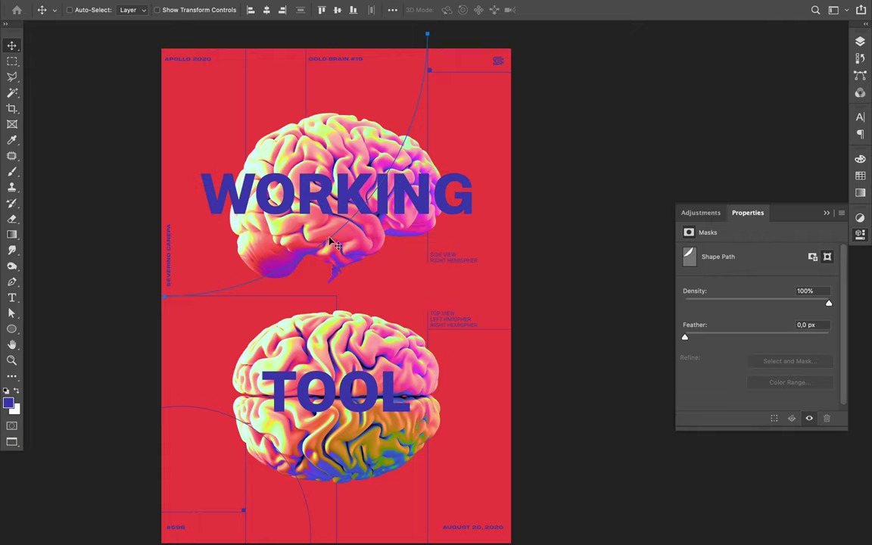
drag(327, 241, 323, 238)
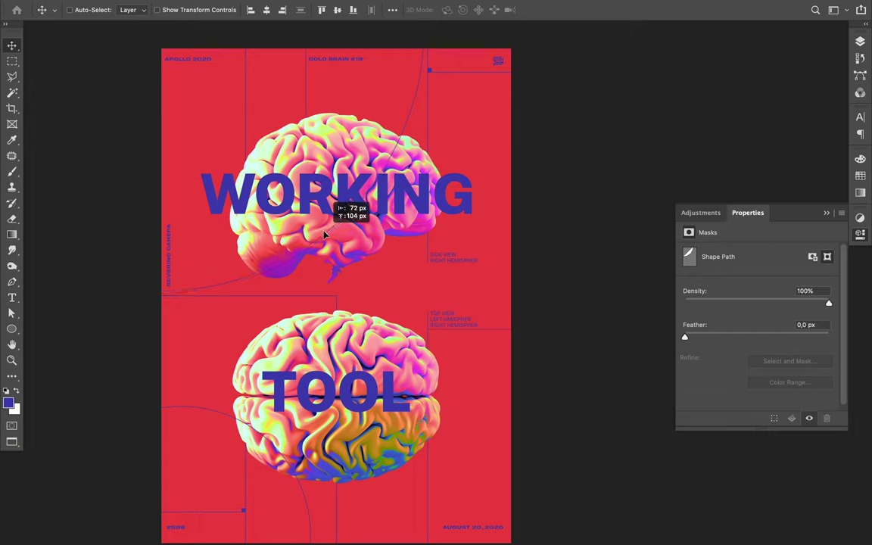
drag(324, 235, 324, 236)
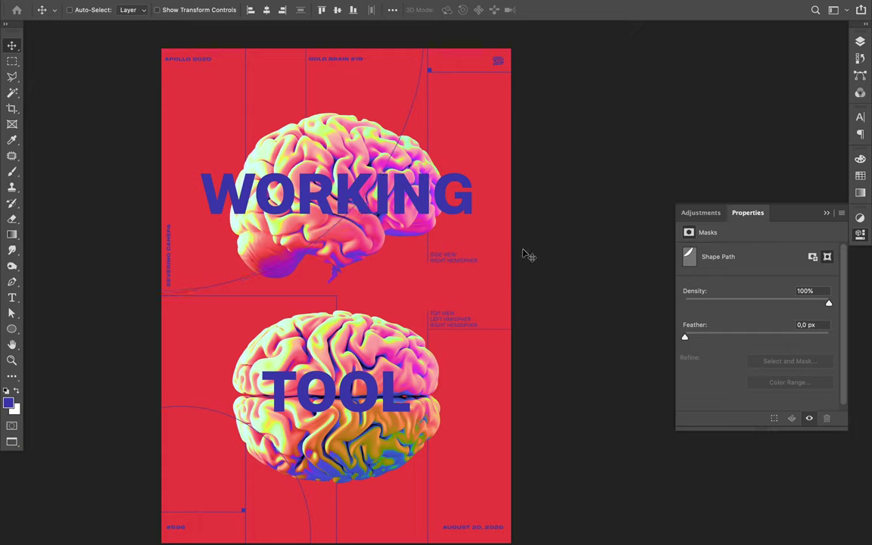
scroll(455, 248, down, 3)
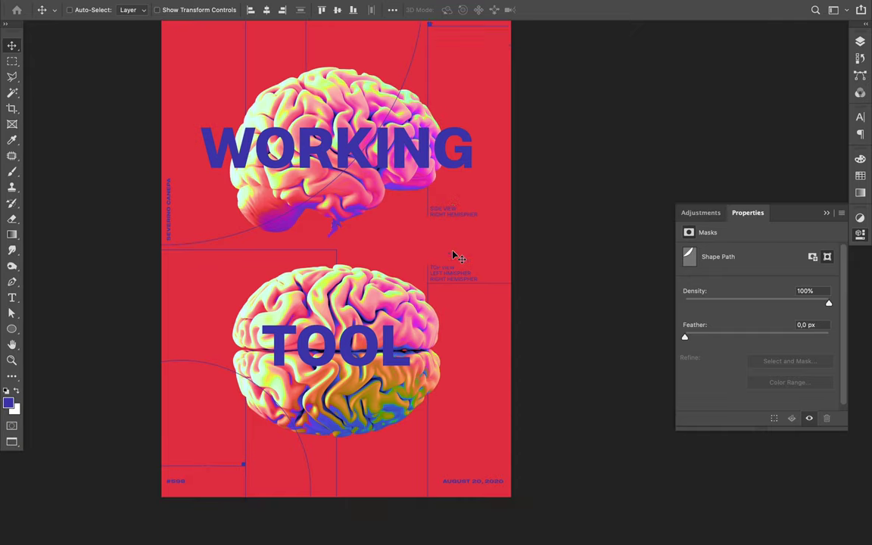
- Duplicate the lower-left circle outline rightward so a second arc crosses the brain beneath TOOL
scroll(449, 260, down, 1)
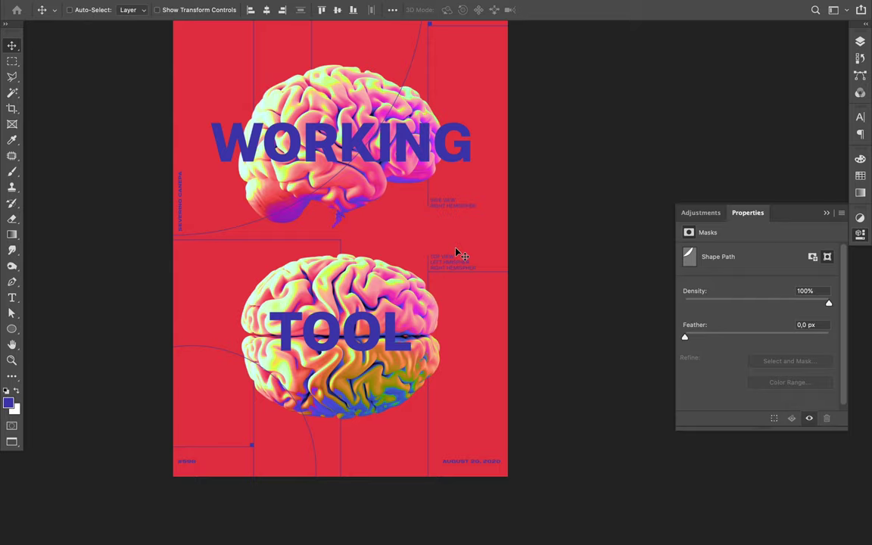
key(f)
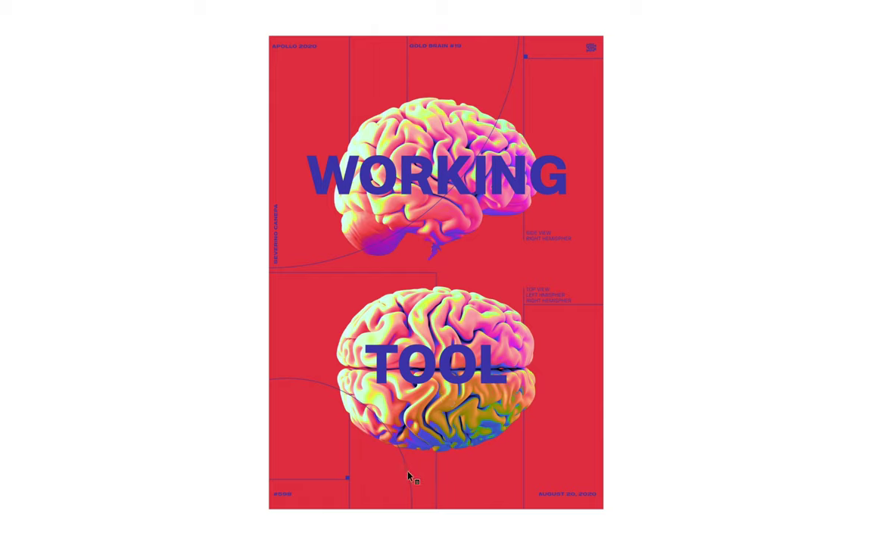
drag(409, 473, 689, 483)
key(ctrl+plus)
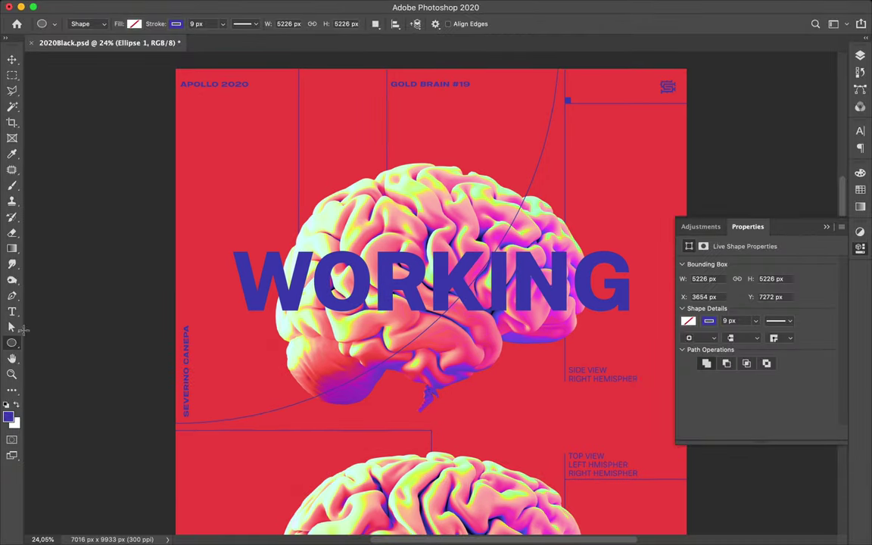
- Draw a small rectangle at the poster's top-left corner with the Rectangle Tool
right_click(12, 343)
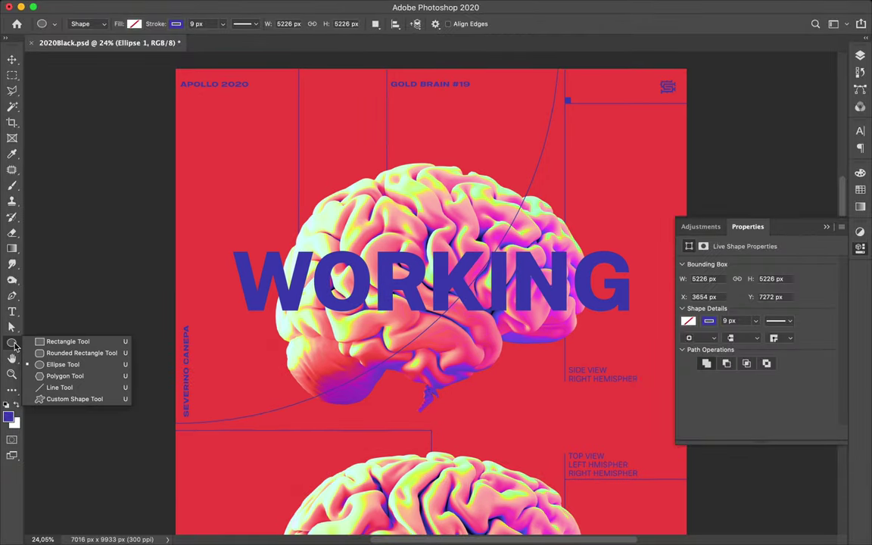
click(57, 341)
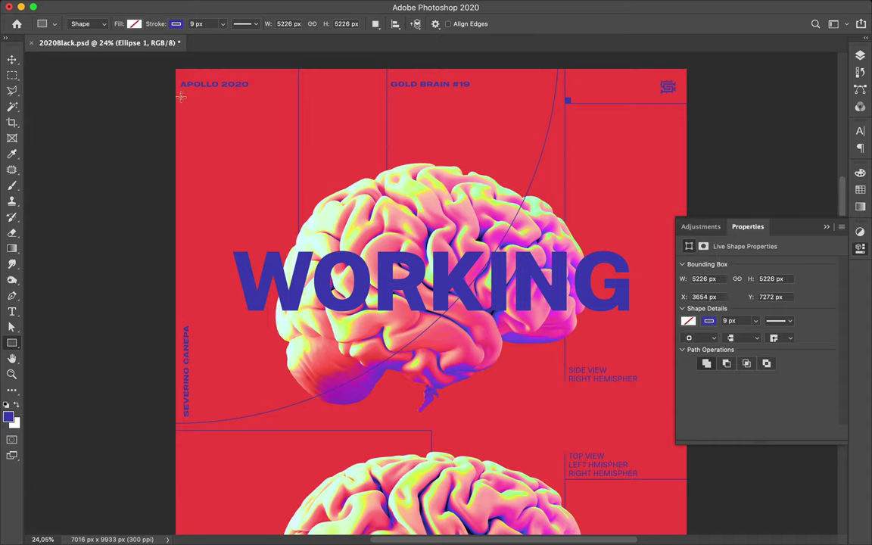
drag(172, 86, 181, 91)
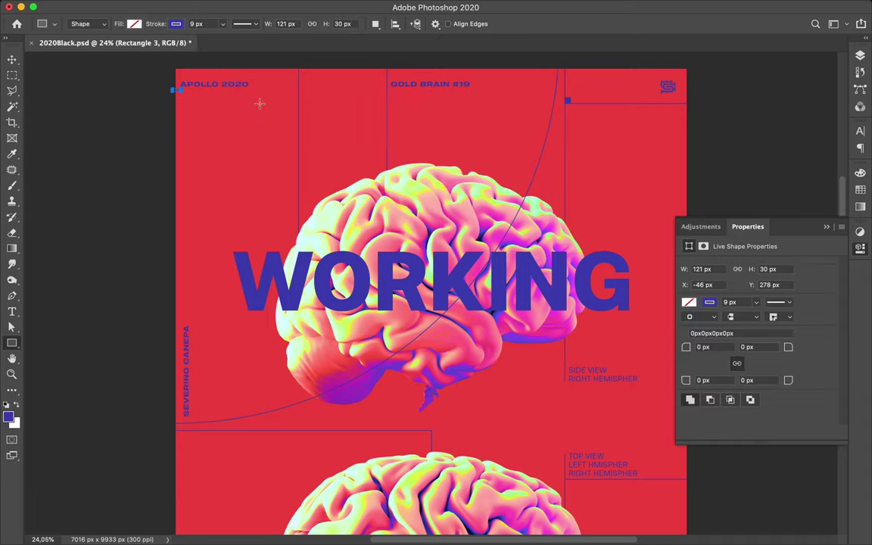
- Give the rectangle no stroke and a solid blue fill
click(175, 25)
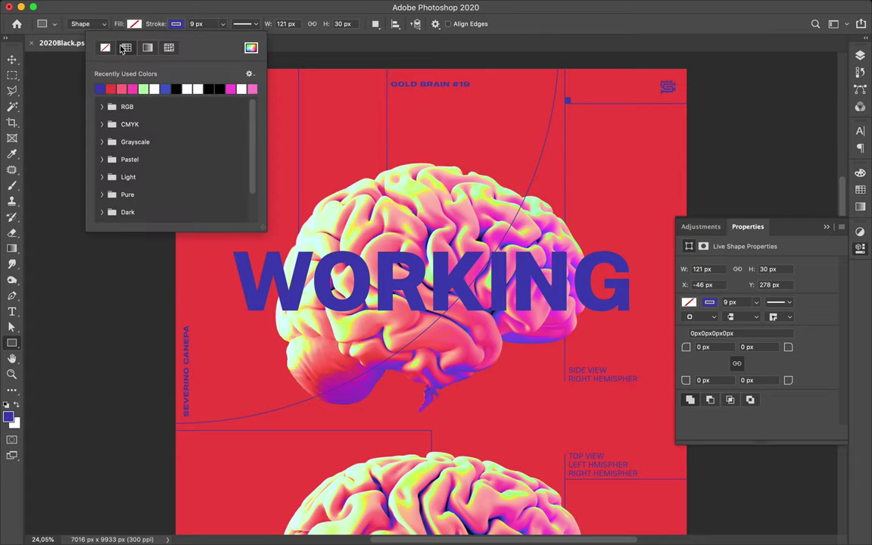
click(105, 47)
click(134, 24)
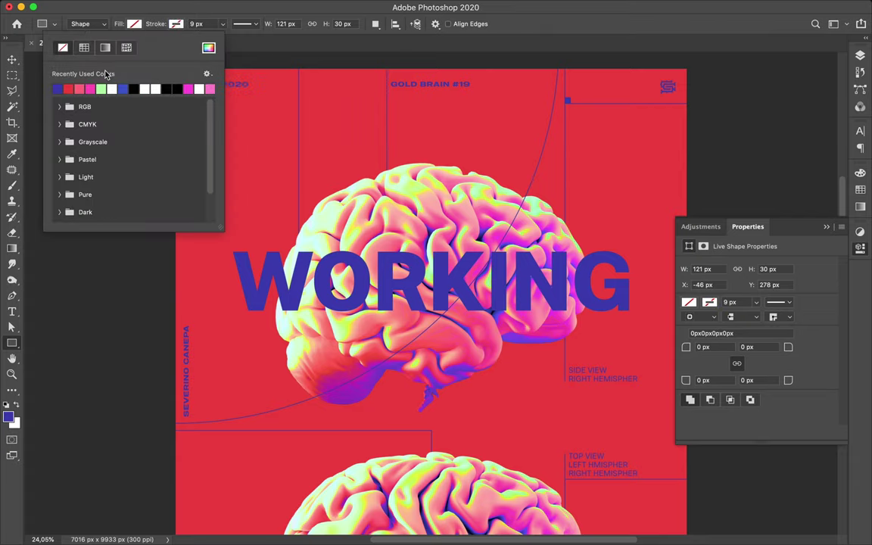
click(57, 88)
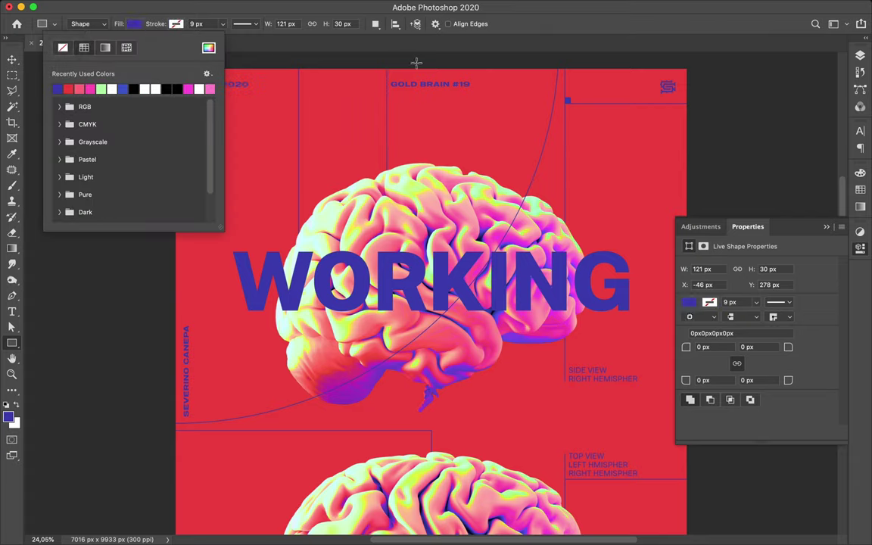
scroll(463, 76, down, 3)
scroll(463, 76, up, 2)
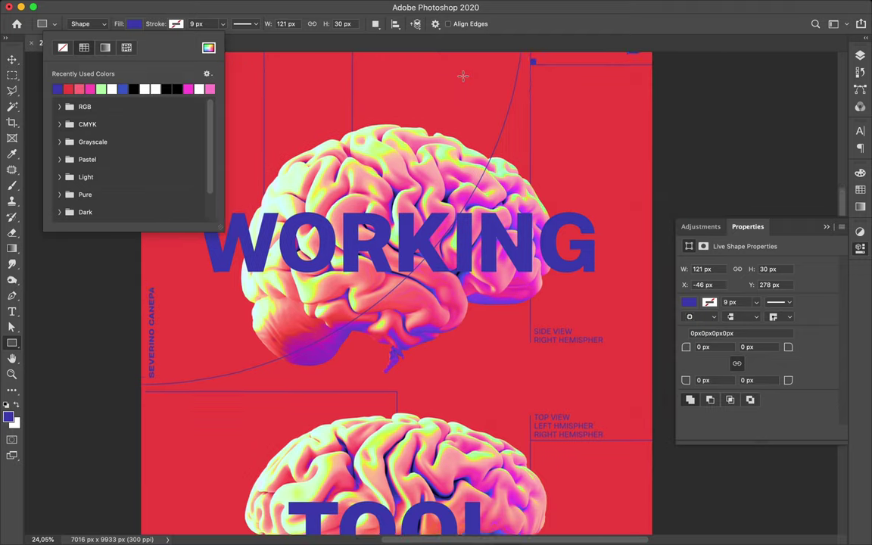
click(725, 95)
- Copy the blue dash to just above WORKING's left end and nudge it slightly left
key(v)
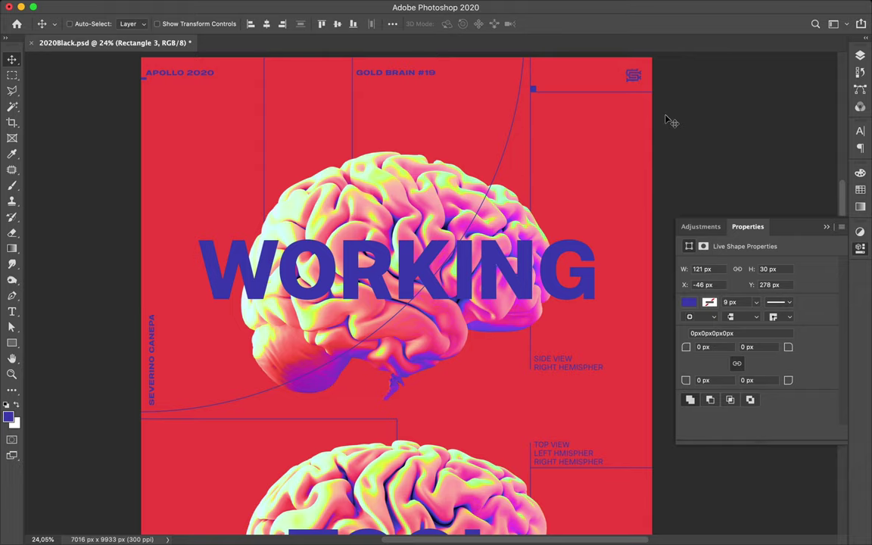
scroll(615, 111, down, 2)
right_click(261, 81)
click(214, 143)
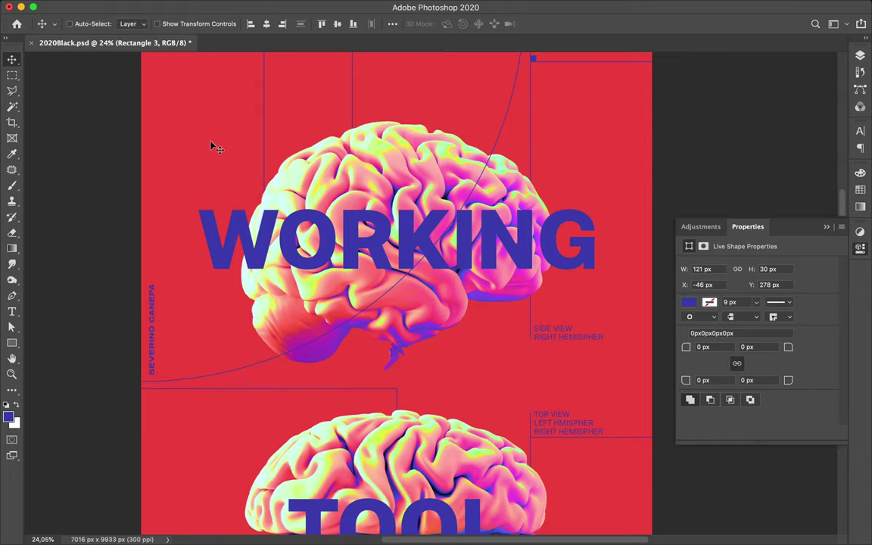
scroll(214, 145, up, 4)
key(super)
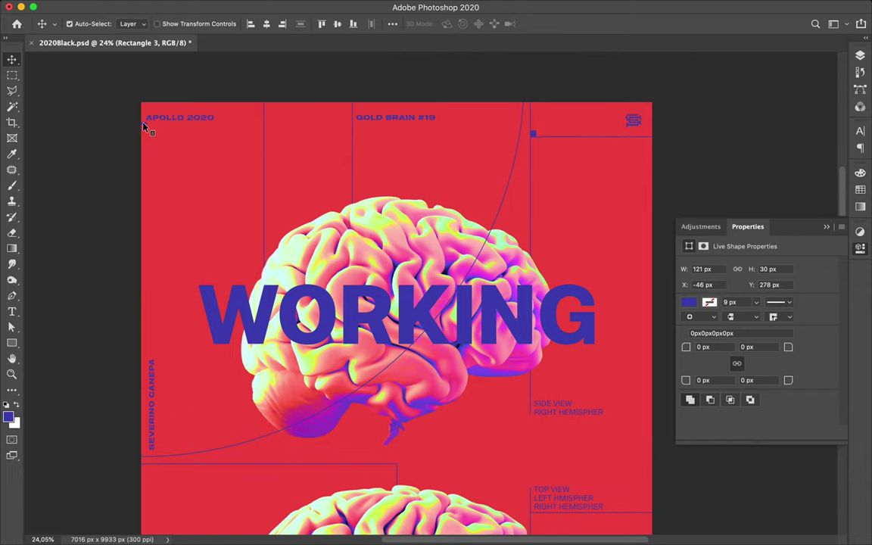
key(alt)
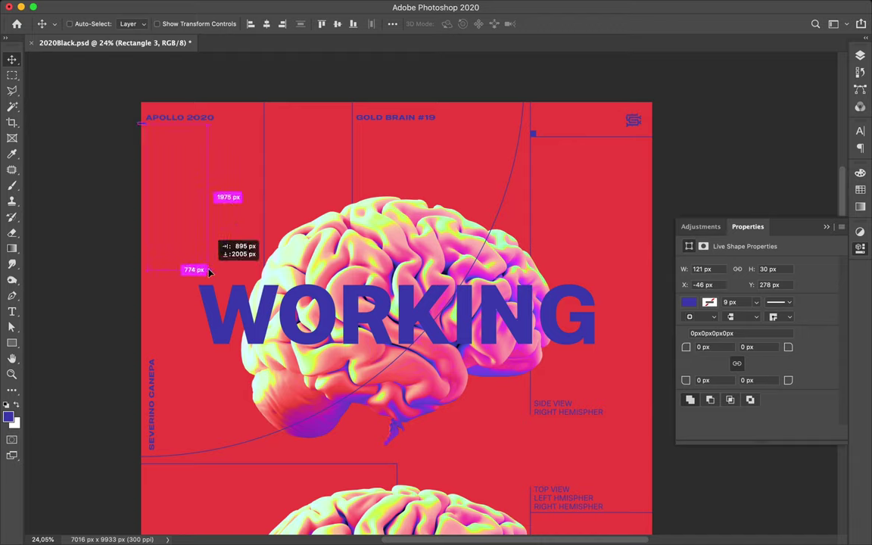
drag(210, 271, 211, 271)
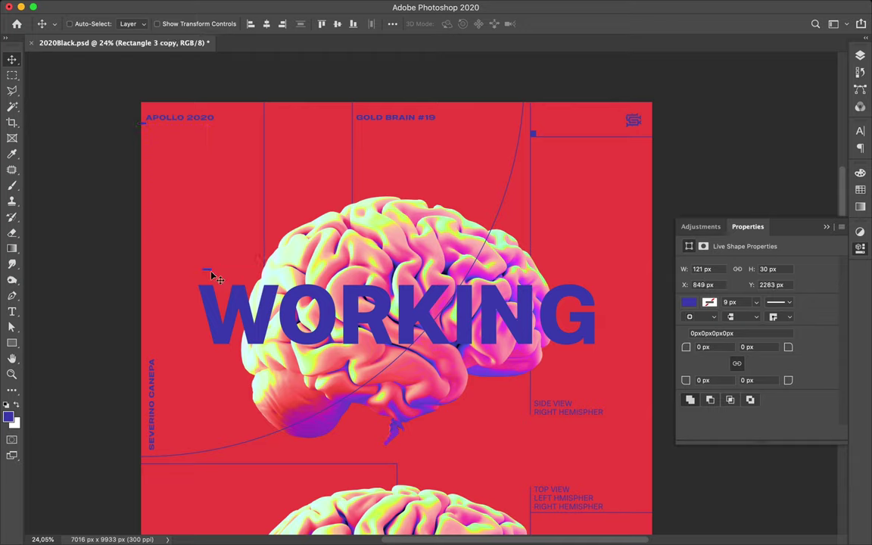
drag(208, 271, 207, 271)
key(shift+Left)
- Duplicate the dash again and nudge it up to stack a second dash above WORKING
drag(203, 269, 204, 270)
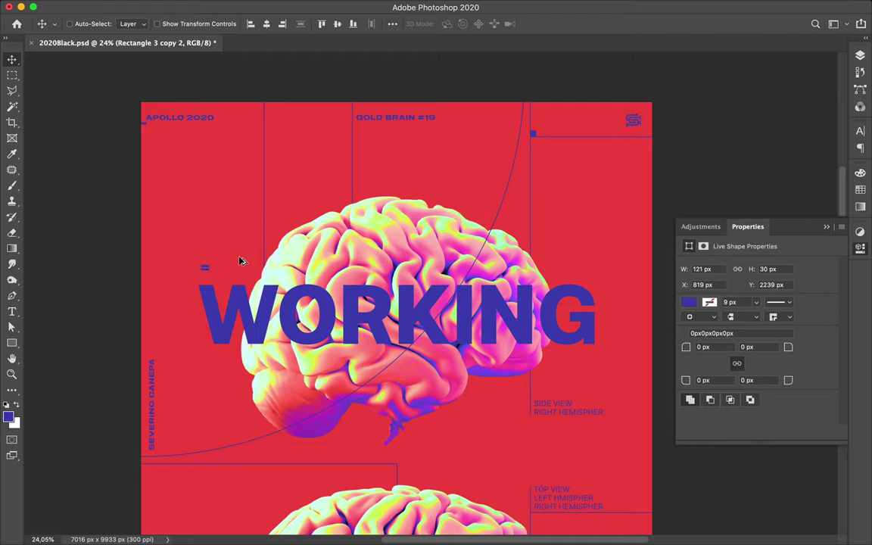
key(shift+Up)
key(shift+Up)
key(shift+Up)
key(shift+Up)
scroll(243, 258, down, 5)
scroll(265, 256, down, 2)
scroll(287, 259, down, 2)
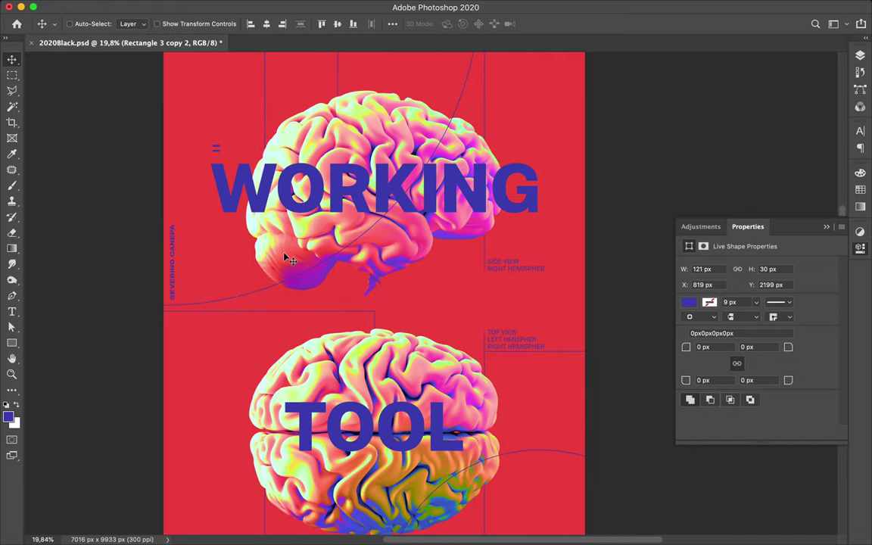
scroll(287, 259, down, 3)
scroll(290, 259, down, 1)
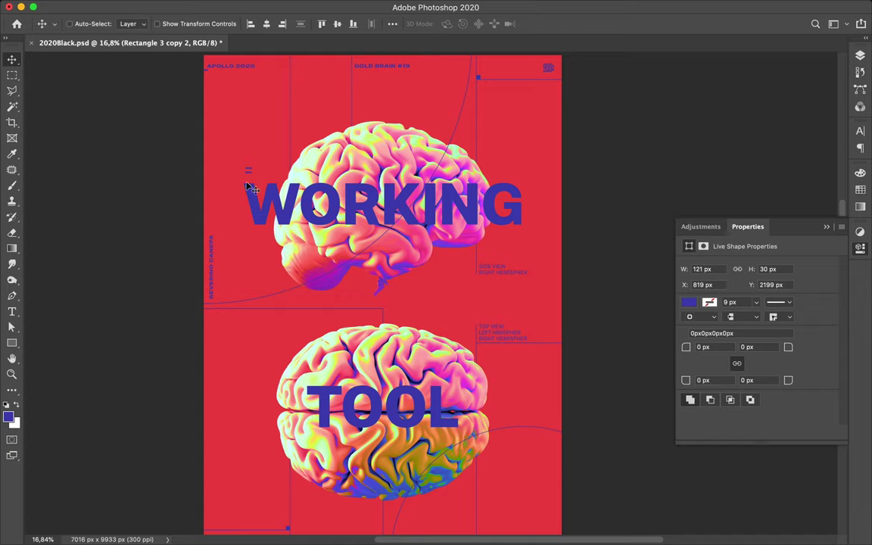
- Reposition the dash copies, placing one below the TOOL brain nudged slightly down
drag(252, 172, 250, 160)
drag(418, 316, 453, 444)
drag(454, 500, 453, 501)
key(shift+Down)
key(shift+Down)
key(shift+Down)
key(shift+Down)
key(shift+Down)
key(shift+Down)
key(shift+Down)
key(shift+Down)
key(shift+Down)
key(shift+Down)
key(shift+Down)
key(shift+Down)
key(shift+Down)
key(shift+Down)
- Switch to the Pen tool in Shape mode for a new path
scroll(522, 474, down, 2)
scroll(528, 476, up, 1)
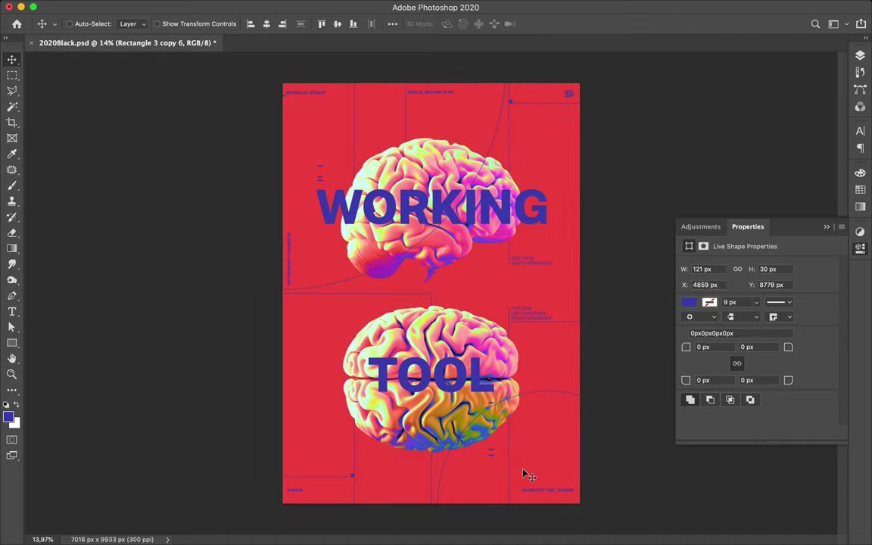
scroll(529, 475, up, 1)
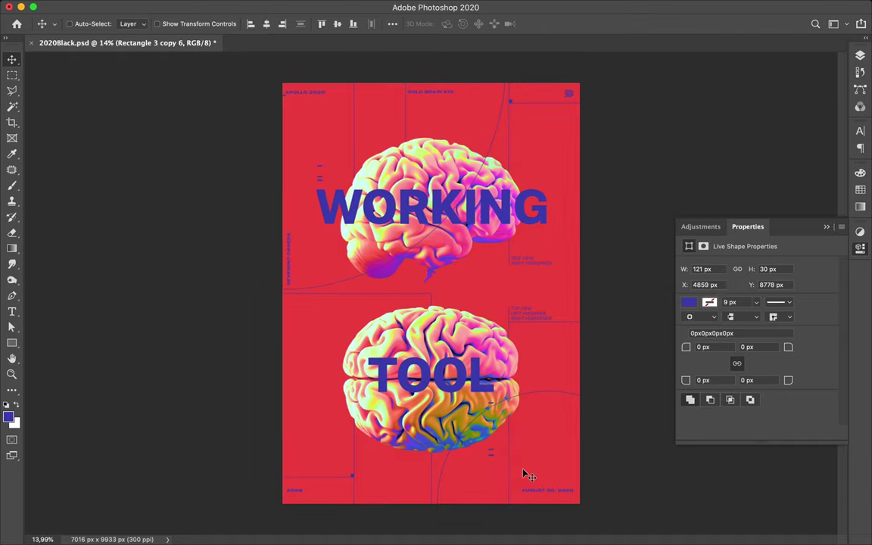
scroll(528, 475, down, 1)
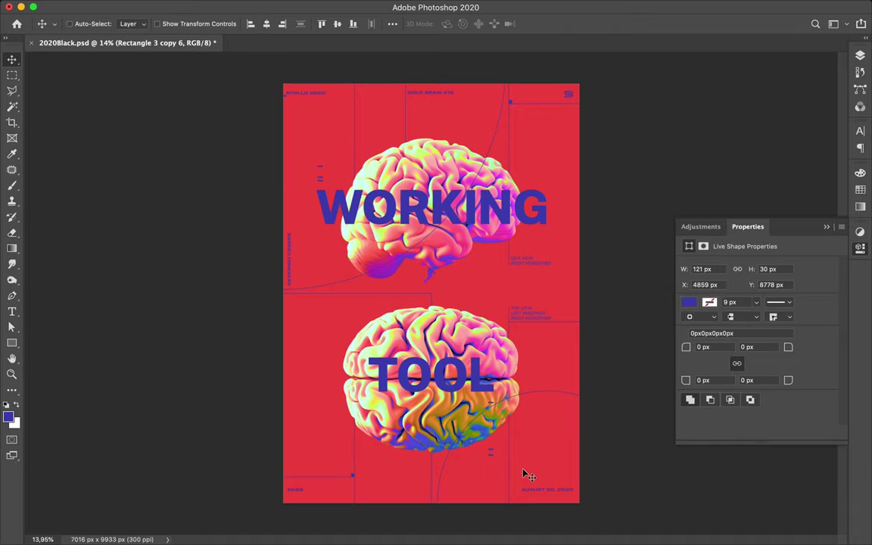
scroll(524, 473, up, 1)
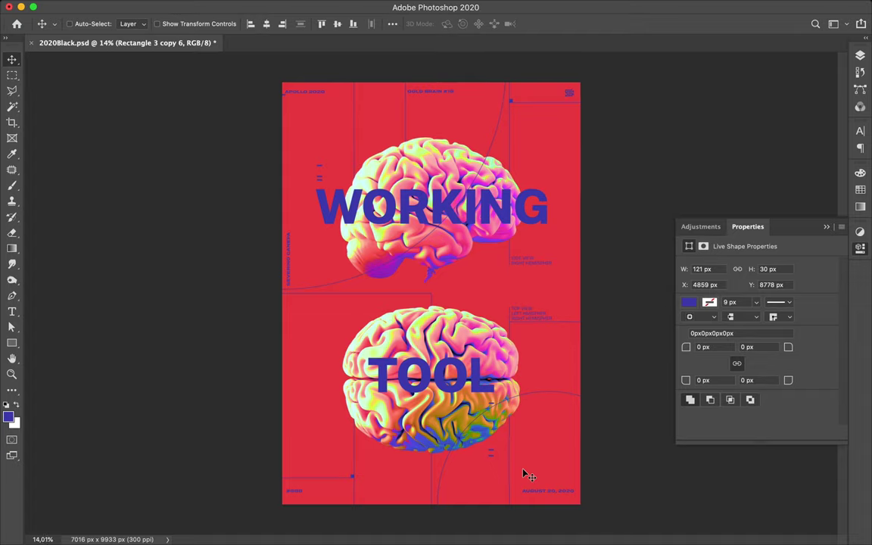
key(p)
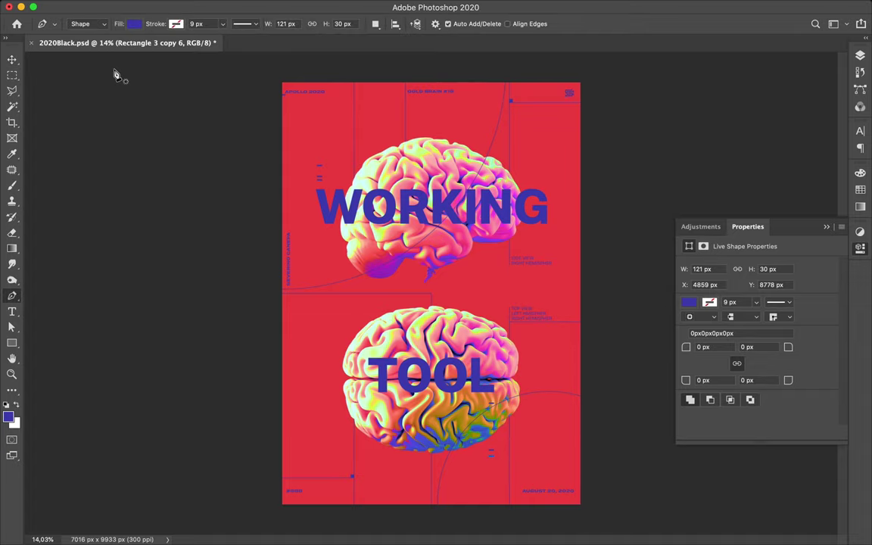
- Draw a diagonal line from the grid corner down-left past the edge, with no fill and blue stroke
click(431, 293)
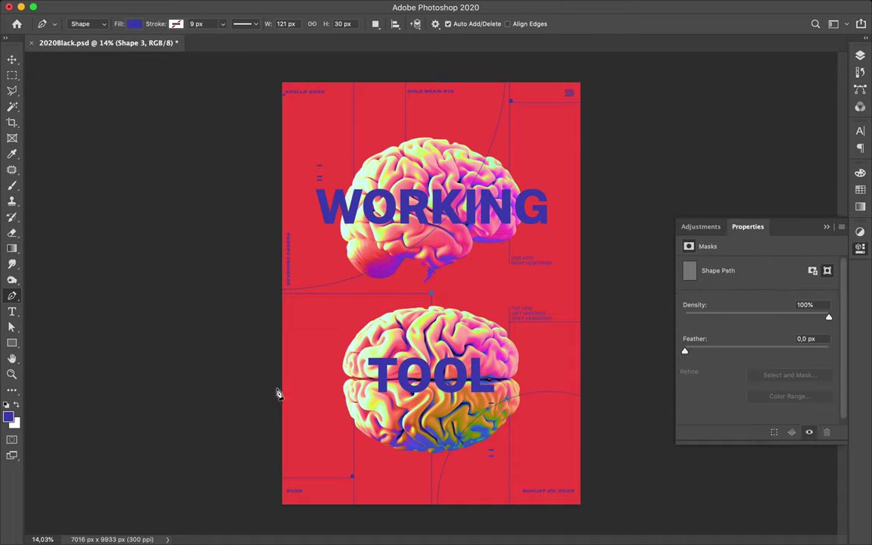
shift+click(262, 466)
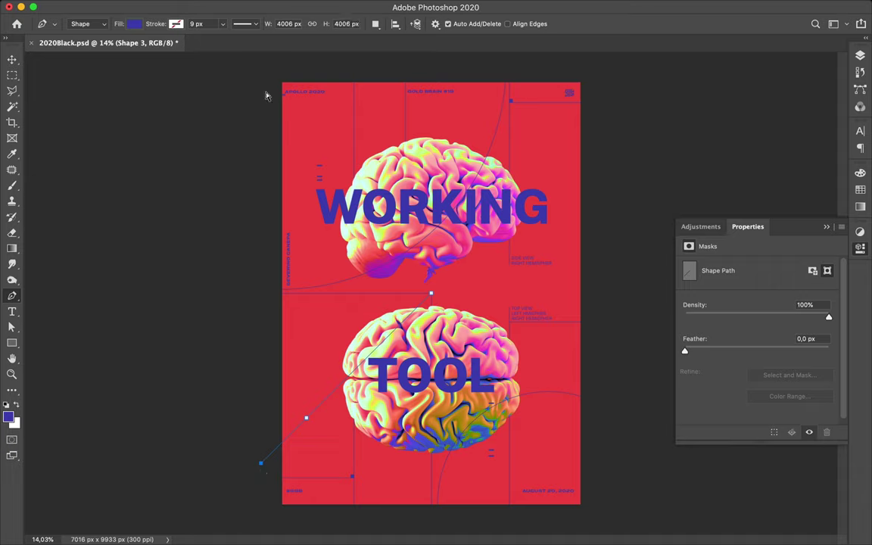
key(a)
click(182, 26)
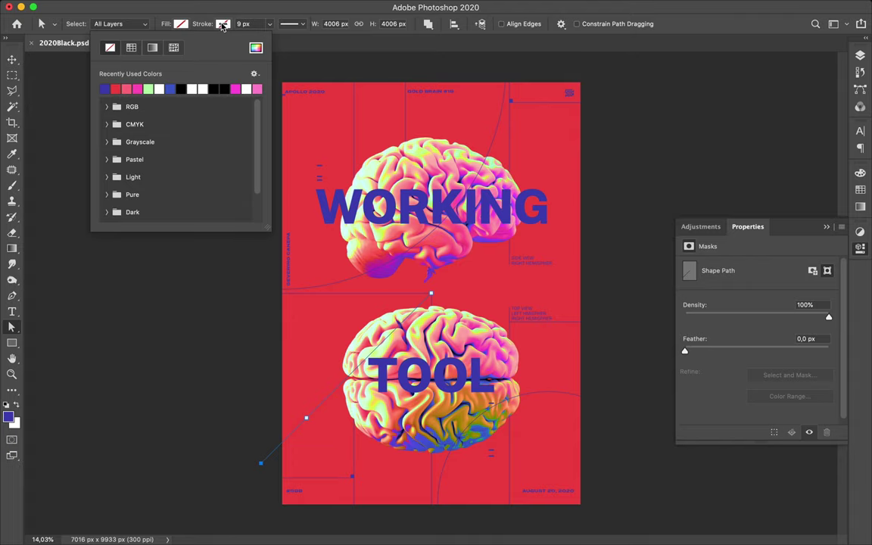
click(201, 25)
click(146, 88)
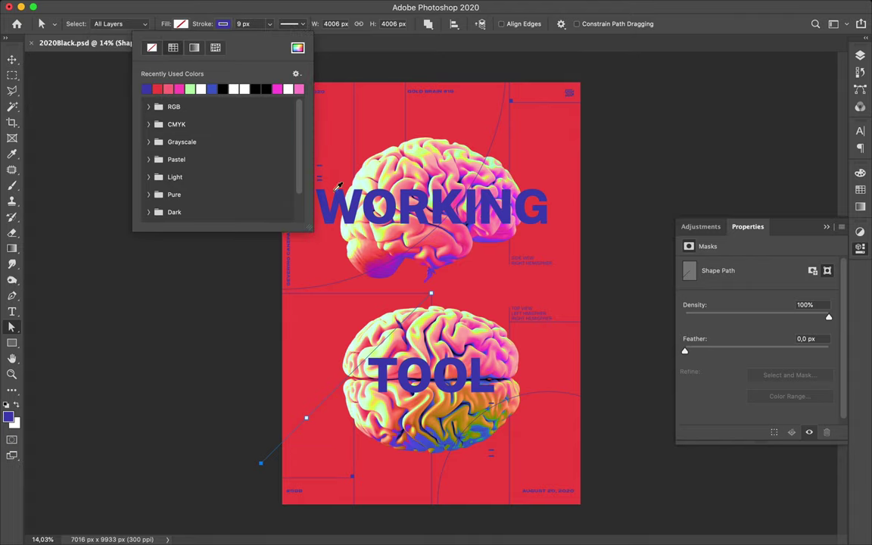
- Zoom in on the line's top end and nudge it onto the grid corner
key(super+plus)
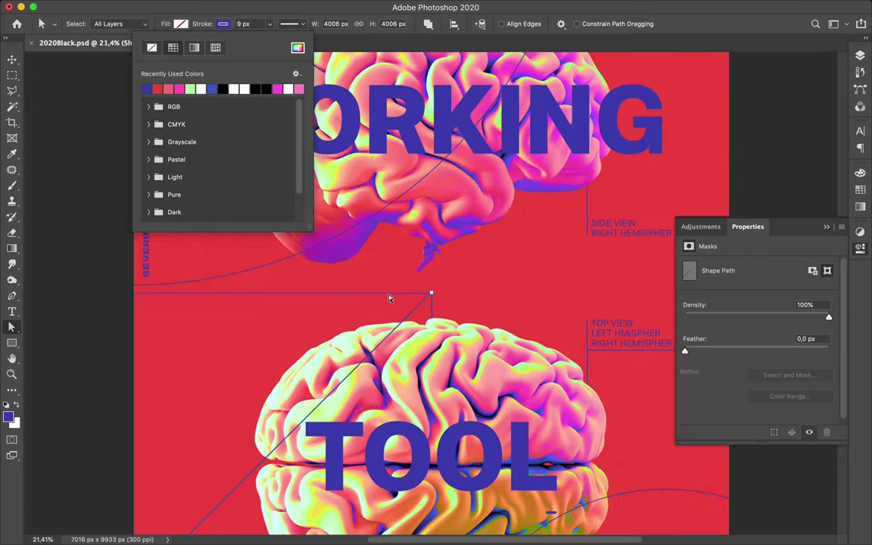
key(super+plus)
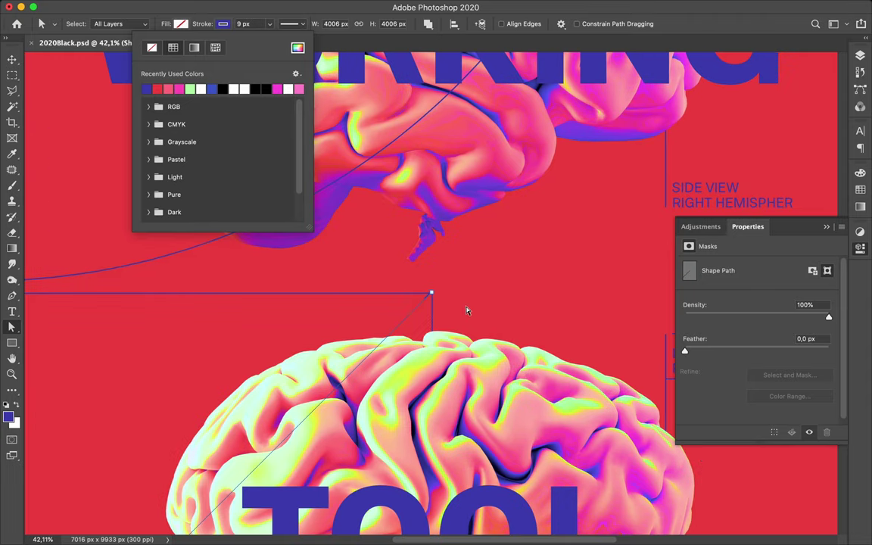
key(super+plus)
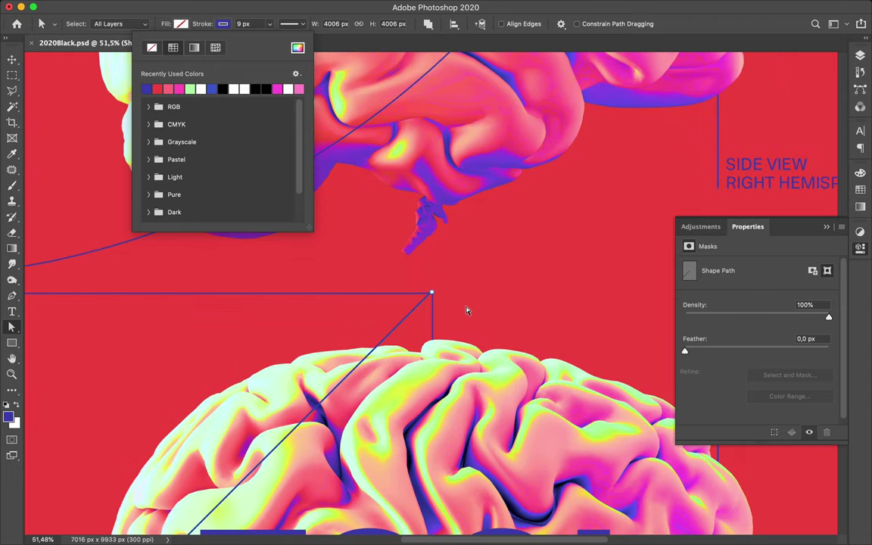
key(v)
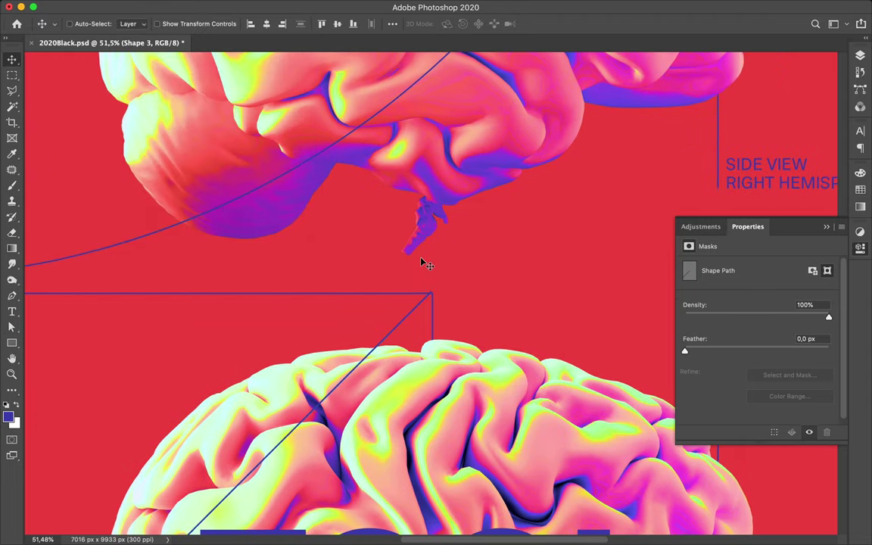
key(super+plus)
key(super+plus)
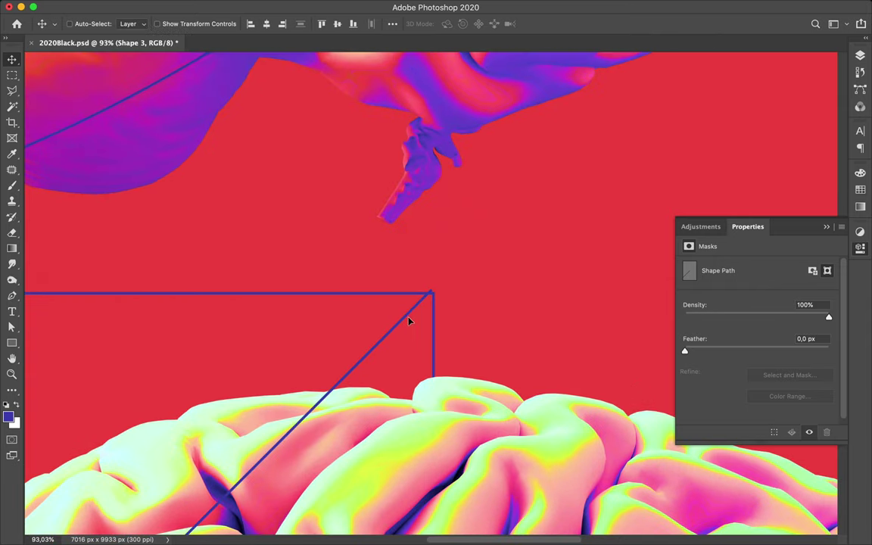
drag(412, 325, 423, 307)
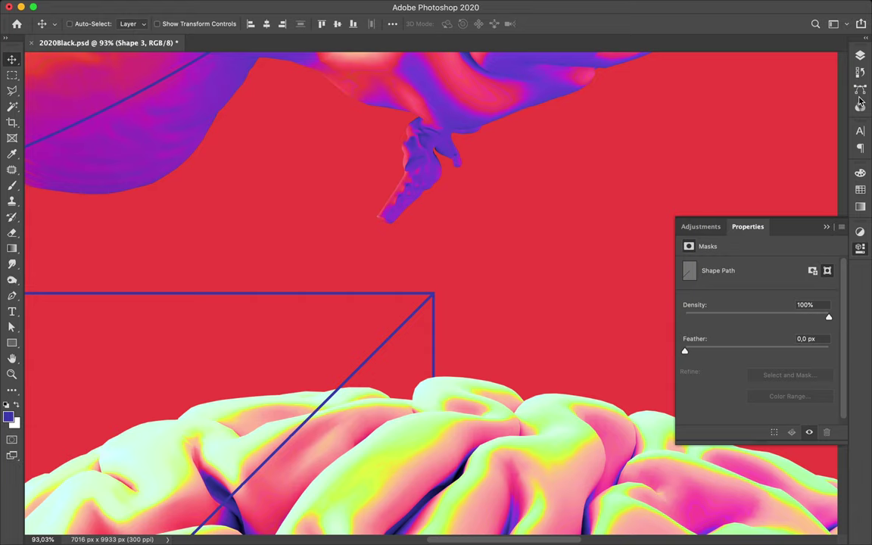
- Fit the whole poster in view and select the red background rectangle on the canvas
key(super)
key(super+0)
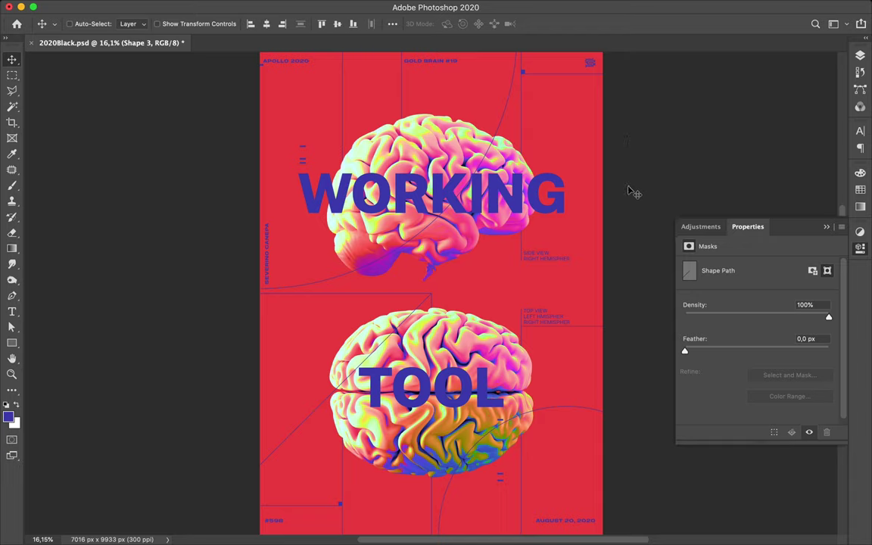
key(super)
click(522, 262)
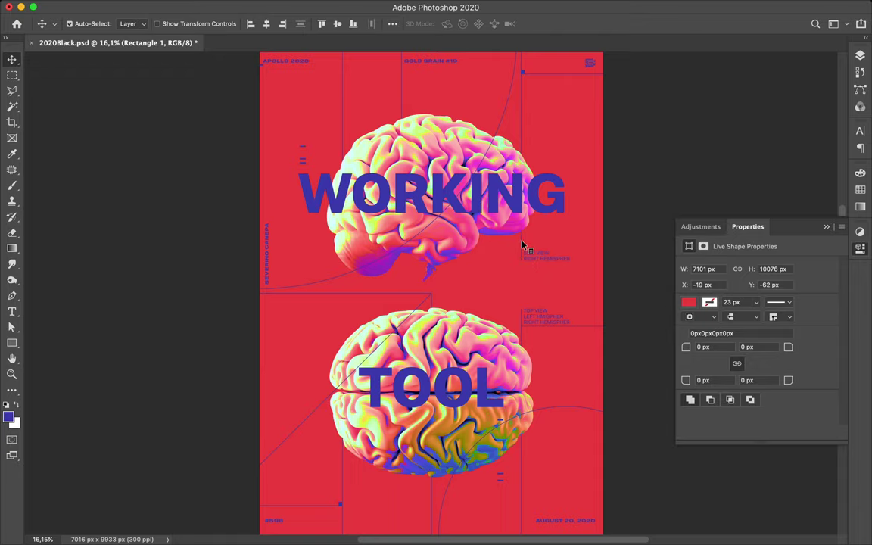
- Extend the SIDE VIEW vertical line from its bottom anchor with a diagonal up-left into the upper brain
scroll(539, 244, up, 5)
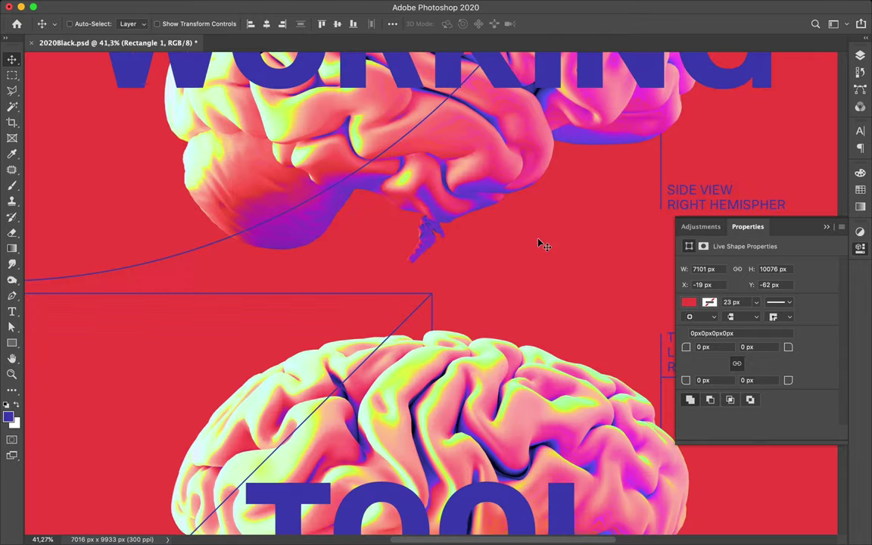
scroll(539, 245, right, 5)
scroll(539, 245, up, 3)
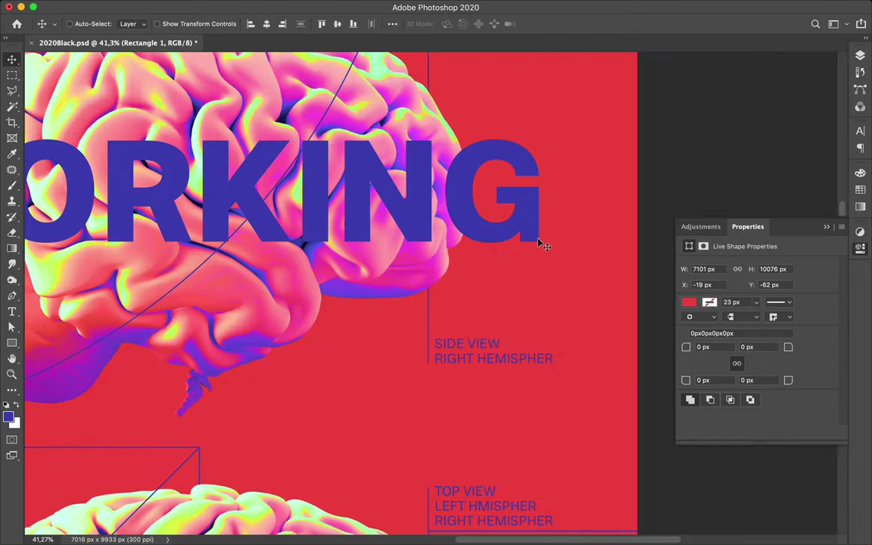
click(429, 317)
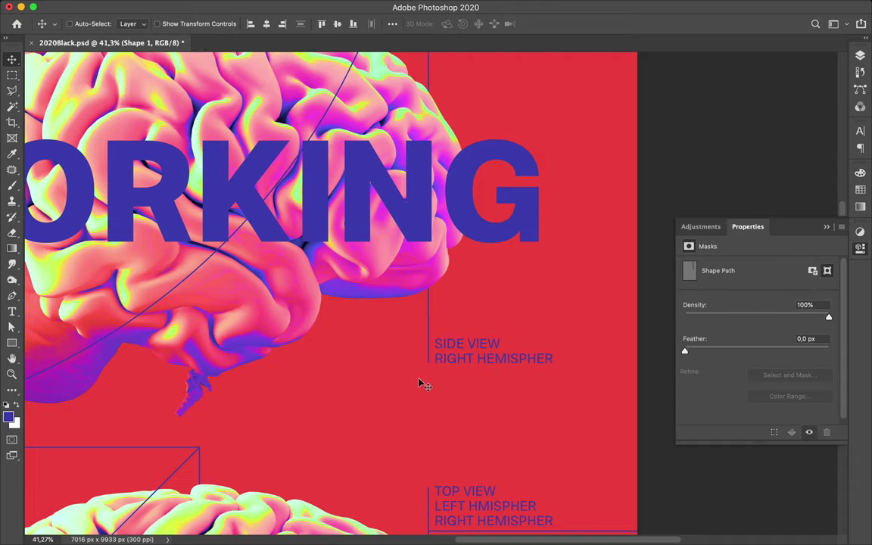
key(p)
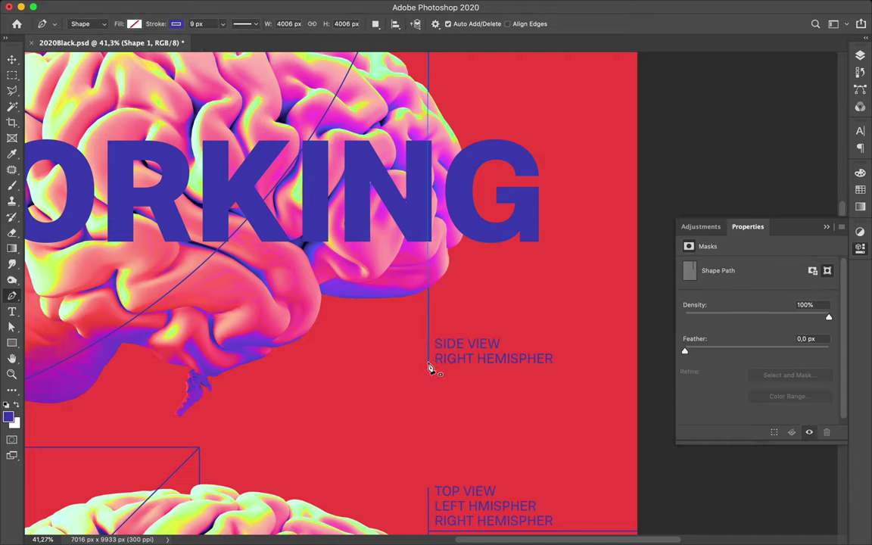
click(428, 366)
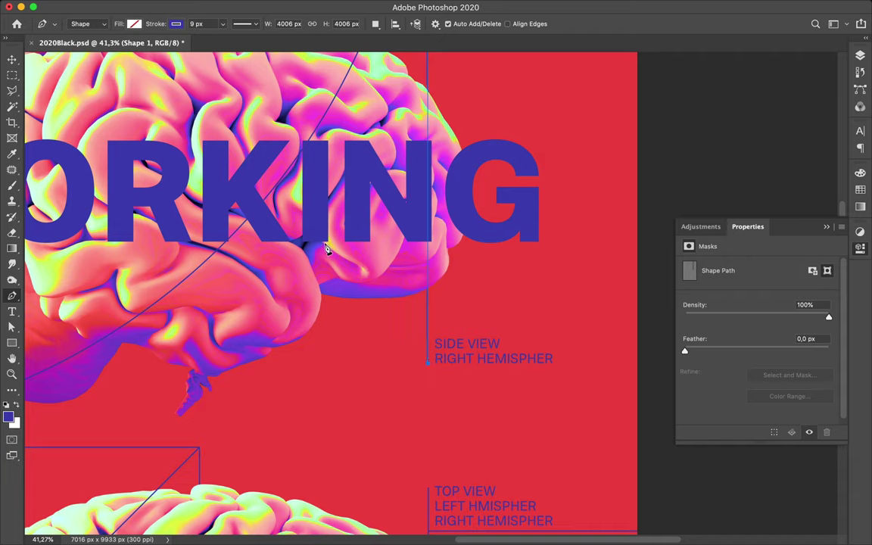
click(289, 235)
key(a)
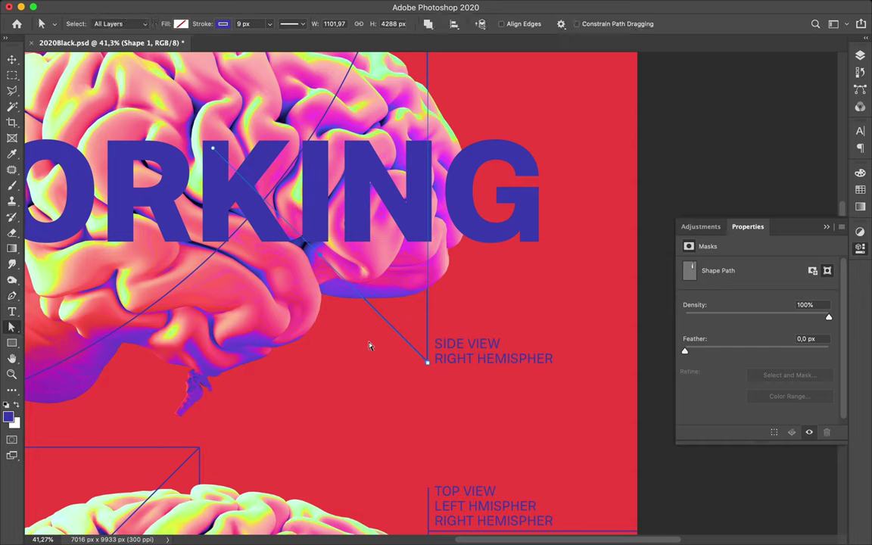
click(369, 346)
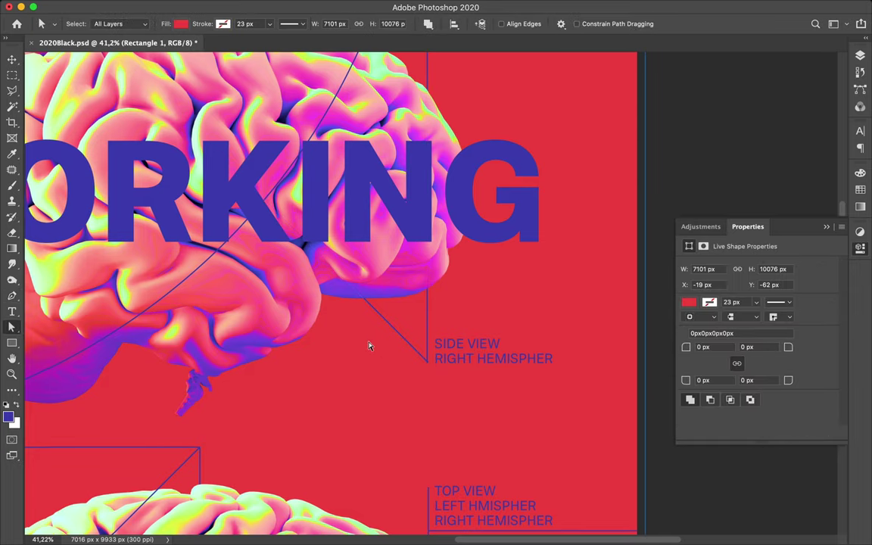
scroll(369, 346, down, 2)
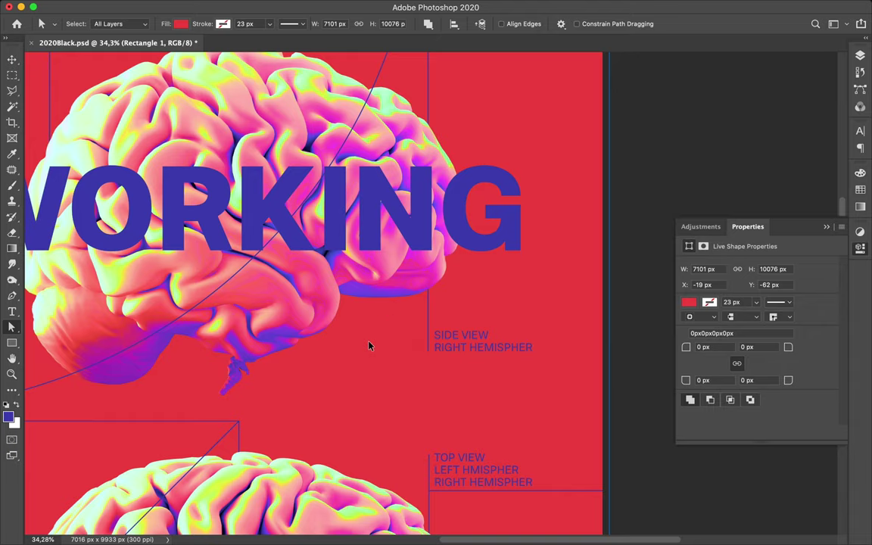
scroll(370, 346, down, 6)
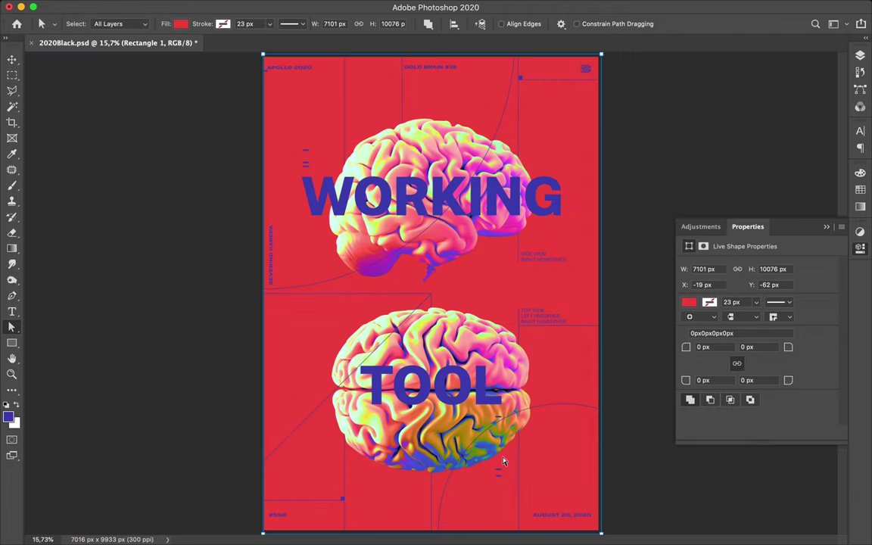
- Select the small dash layers, reveal the connector lines' anchors, and save the poster
key(v)
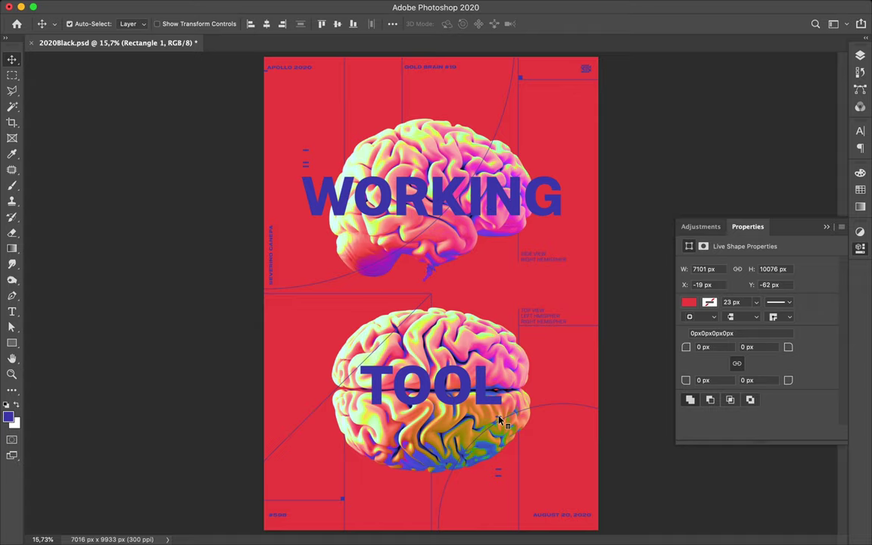
click(499, 420)
key(alt+bracketleft)
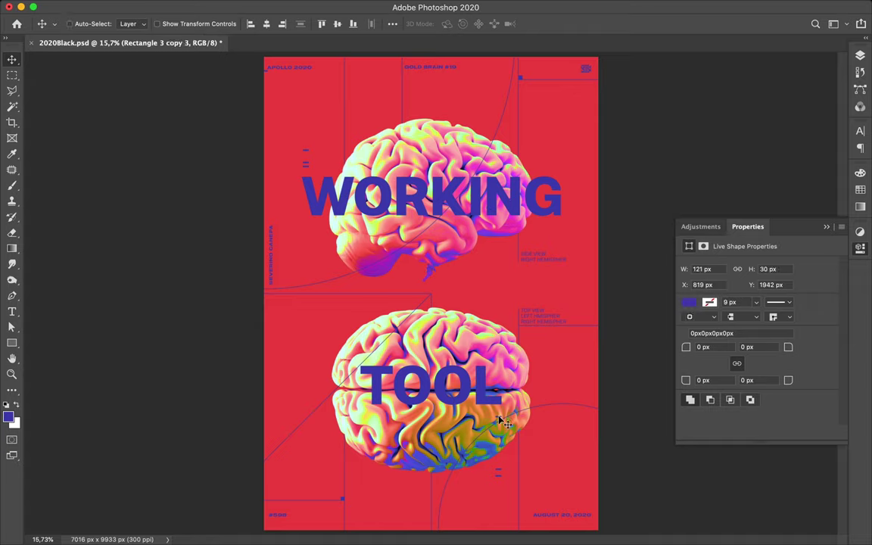
key(a)
click(602, 399)
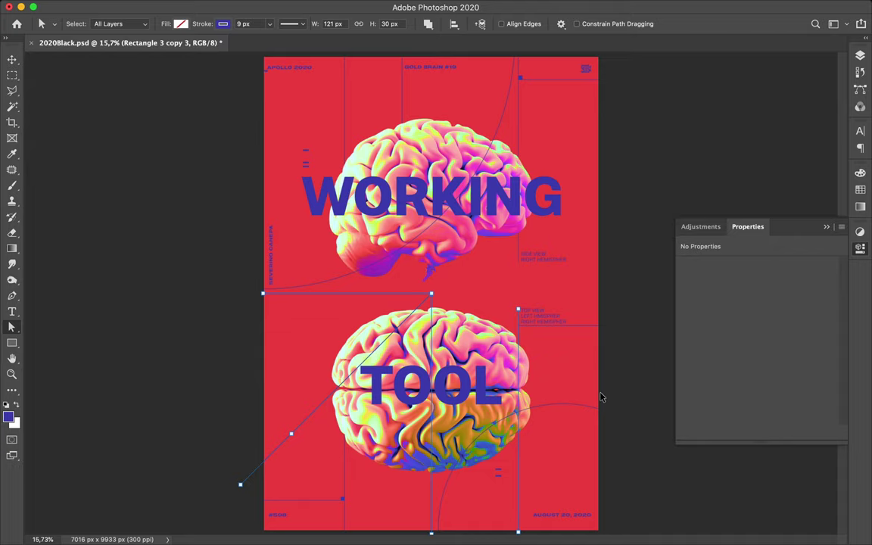
key(cmd+s)
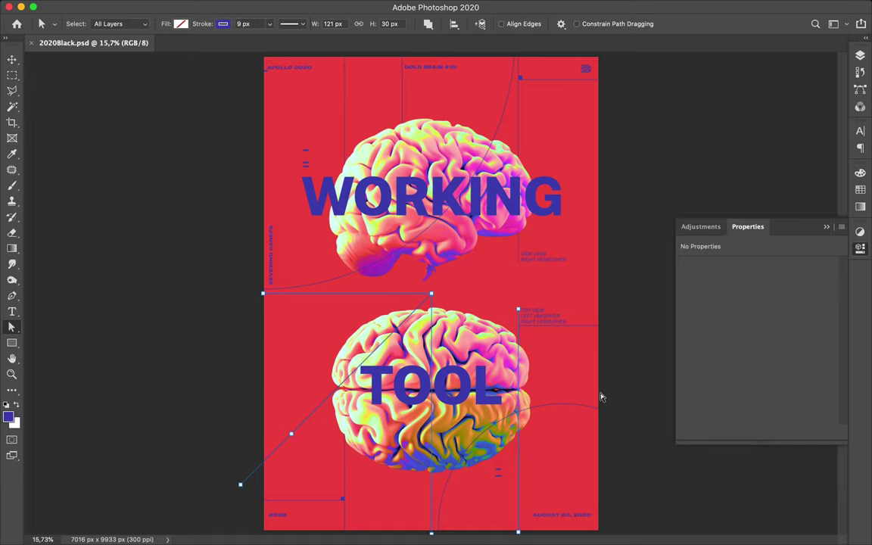
- Delete a stray anchor point from a diagonal connector line with the Pen tool
key(p)
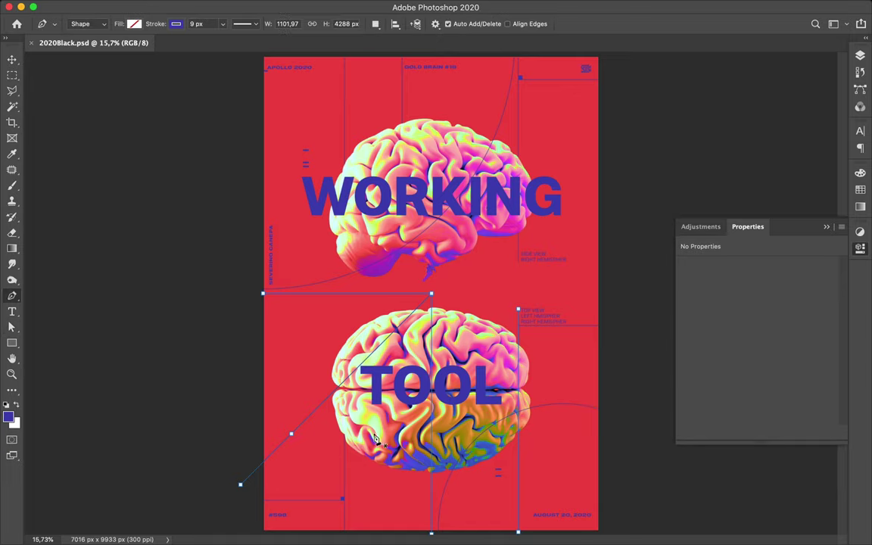
click(291, 439)
key(v)
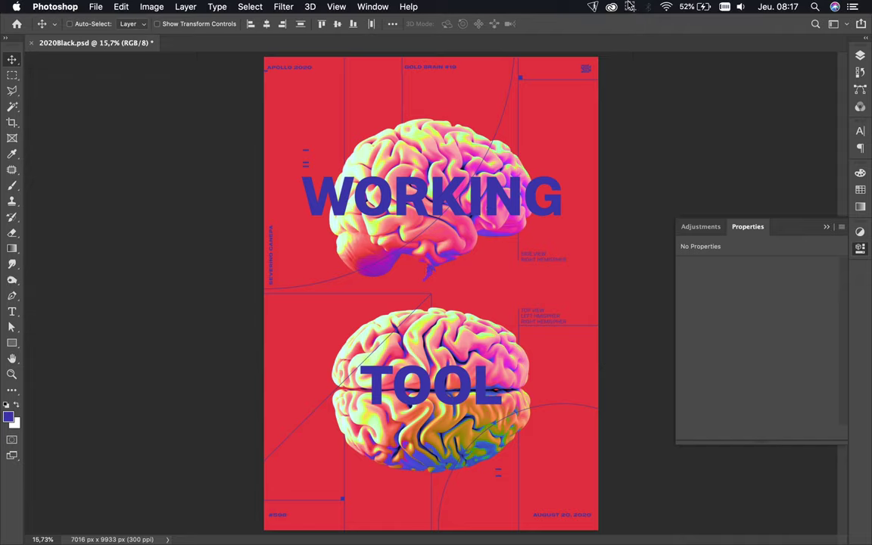
click(630, 6)
click(635, 32)
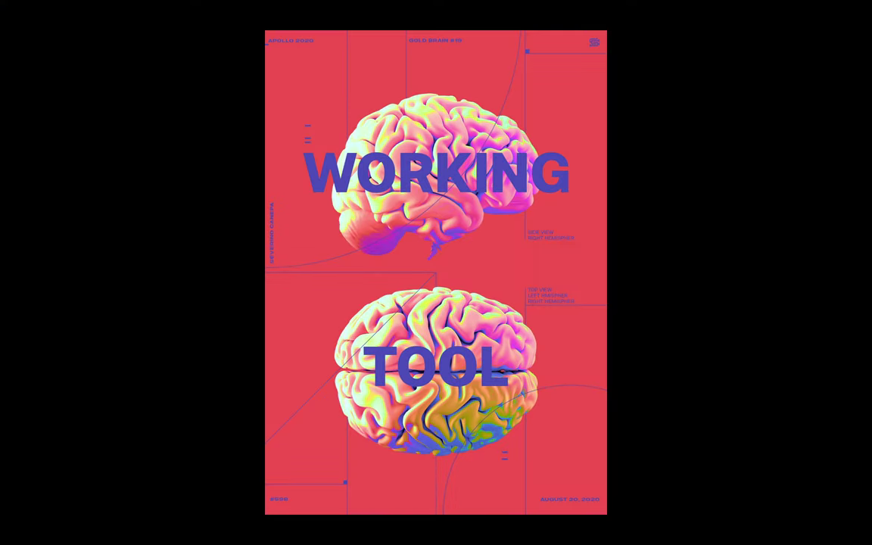